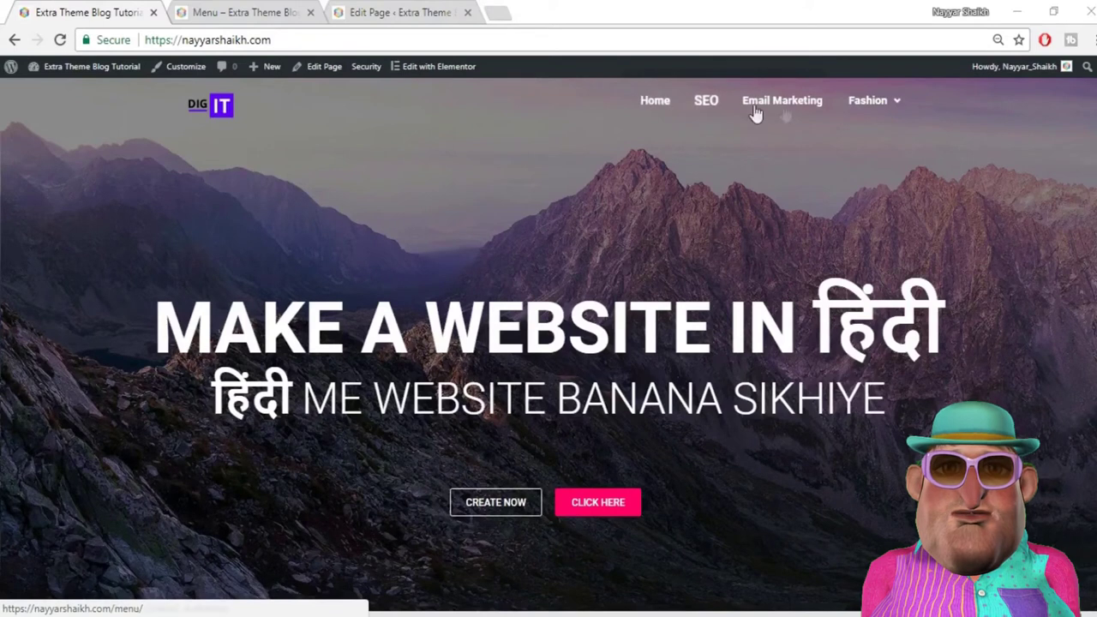
Step: Examine the finished menus on the home and Menu pages, including the Fashion submenu and the mobile hamburger menu in responsive view
{"action": "mouse_move", "coordinate": [881, 118]}
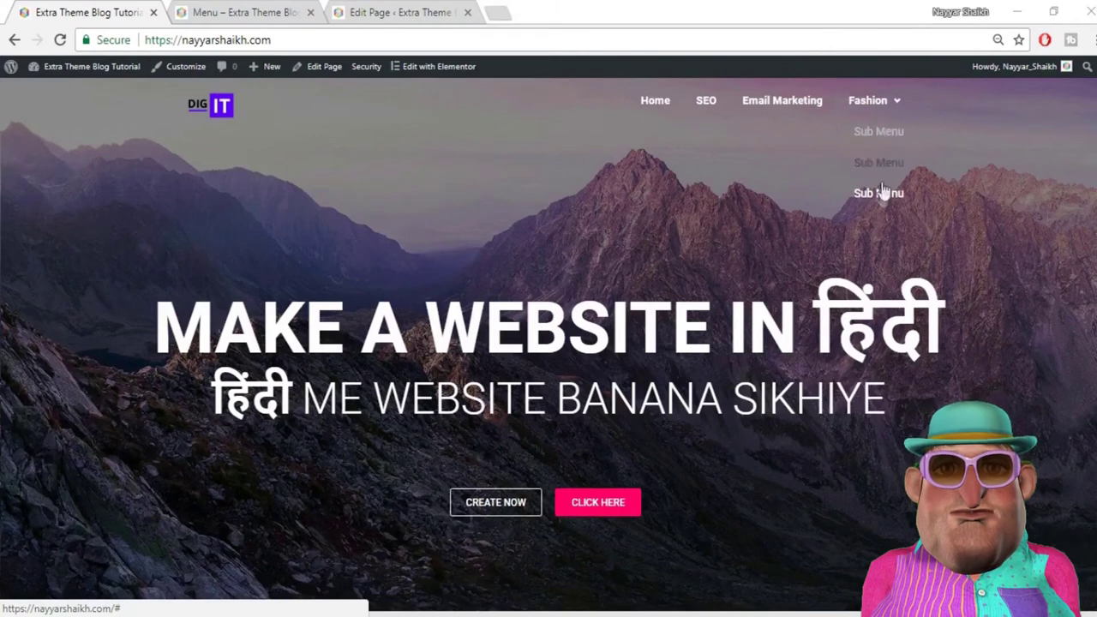
{"action": "left_click", "coordinate": [267, 14]}
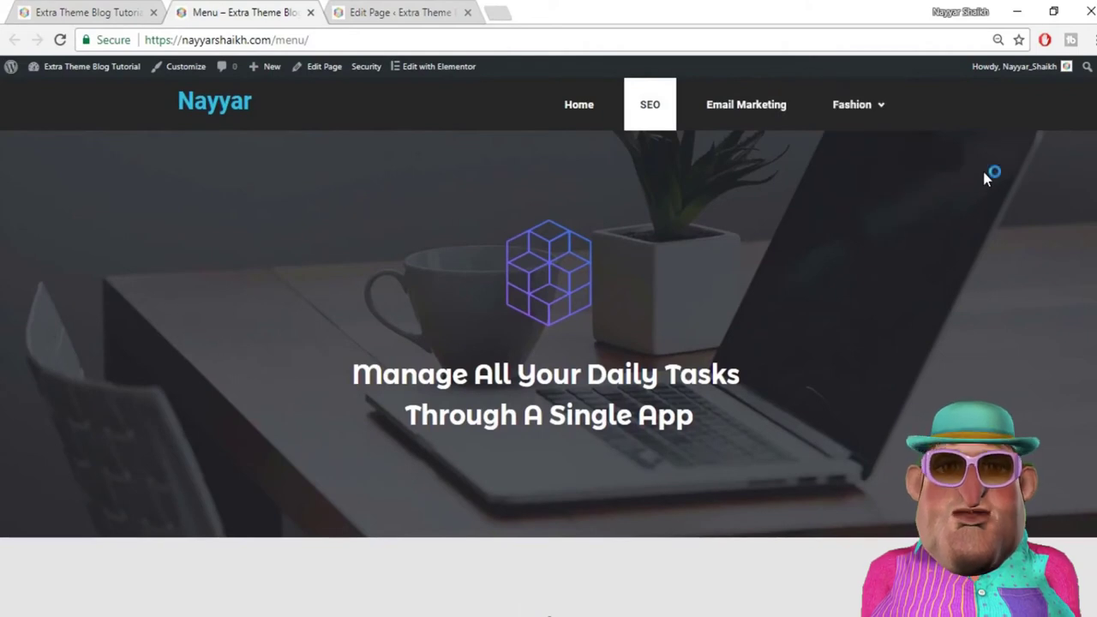
{"action": "key", "text": "ctrl+shift+i"}
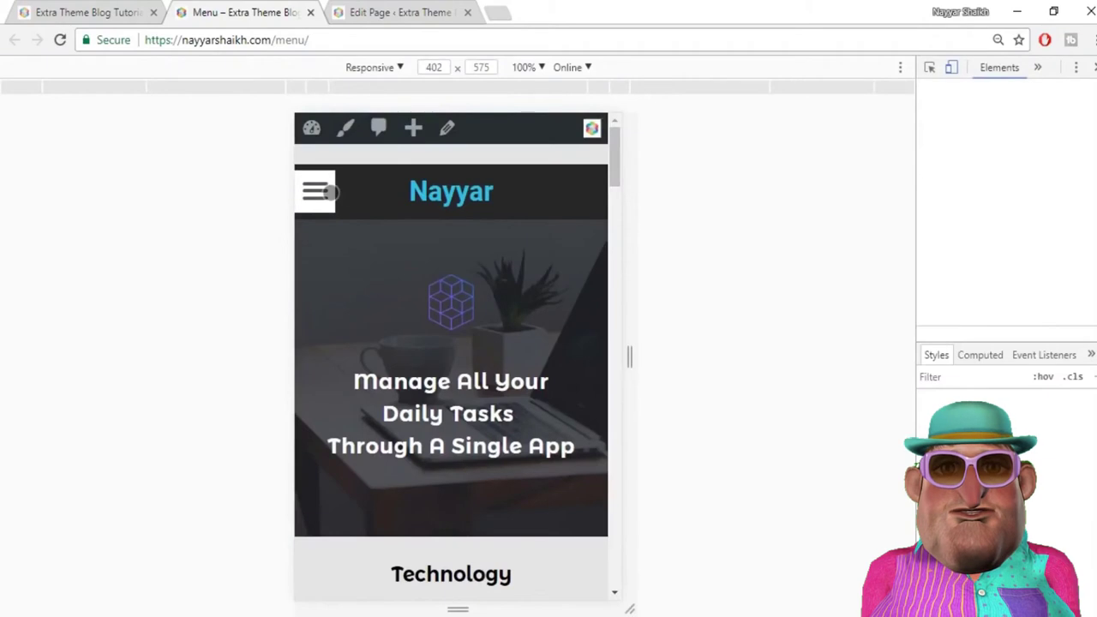
{"action": "left_click", "coordinate": [329, 189]}
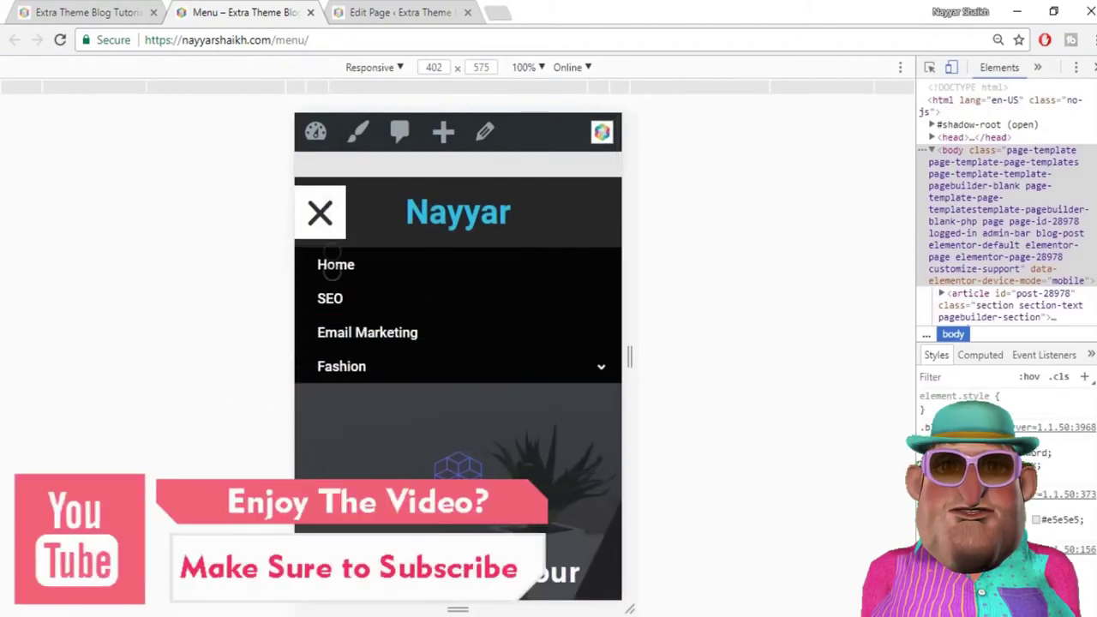
{"action": "left_click", "coordinate": [330, 214]}
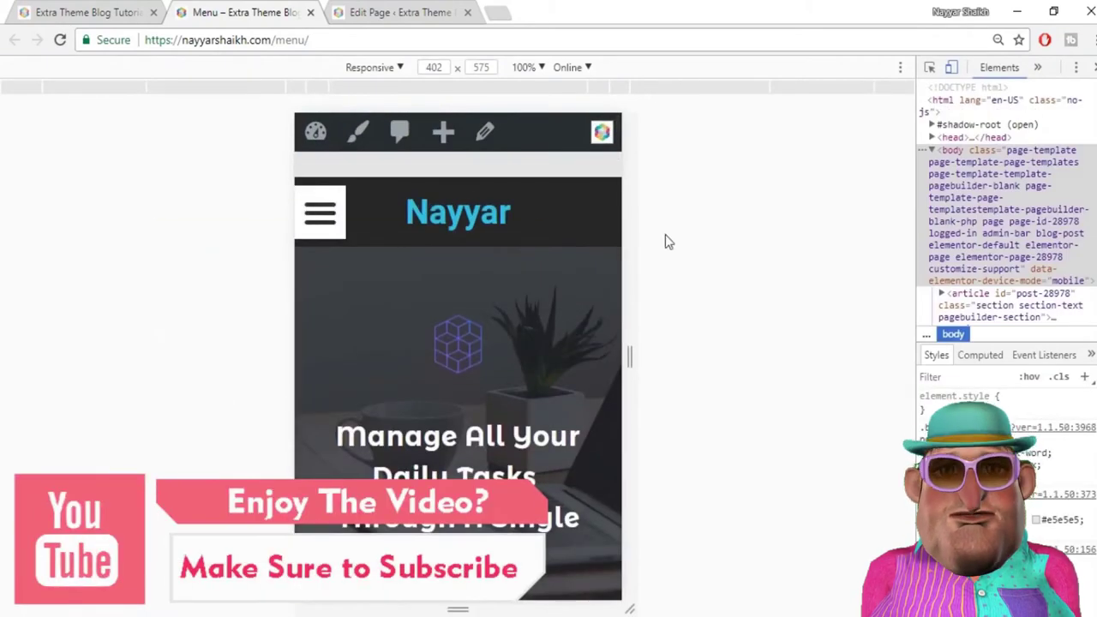
{"action": "key", "text": "ctrl+shift+i"}
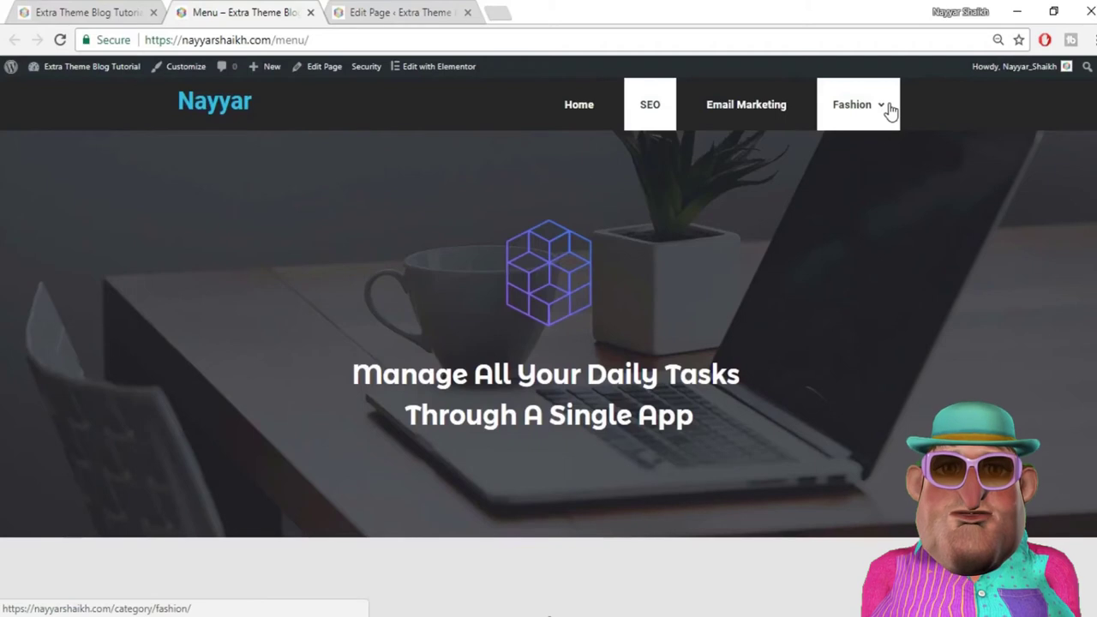
{"action": "left_click", "coordinate": [77, 10]}
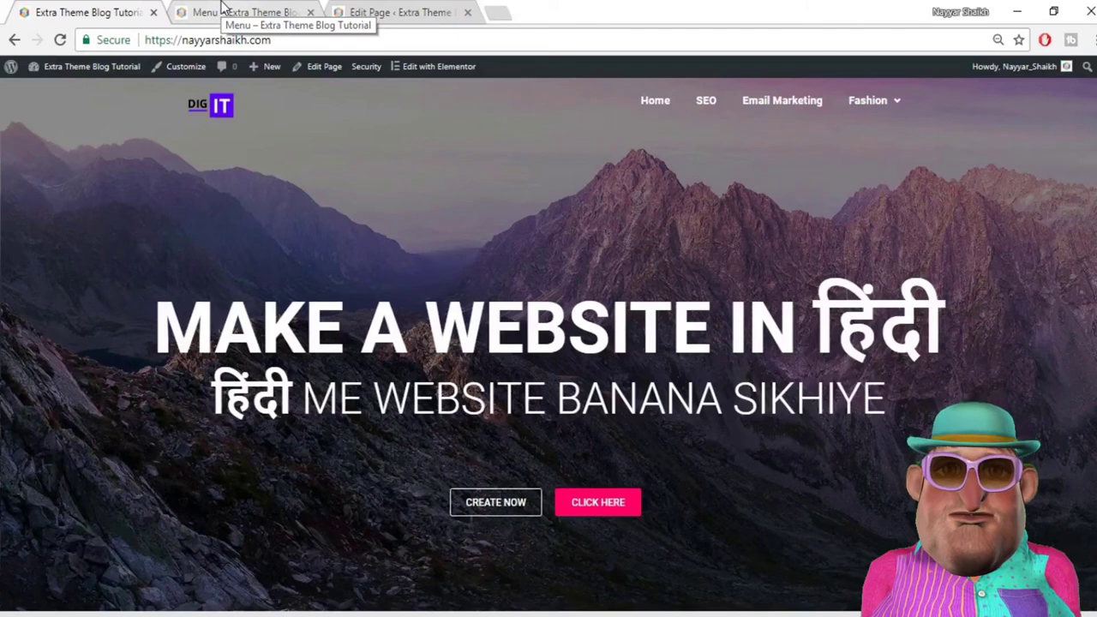
Step: Open the Tutorial page for editing with Elementor and place a Nav Menu widget above the "WORDPRESS & ELEMENTOR" heading
{"action": "left_click", "coordinate": [392, 12]}
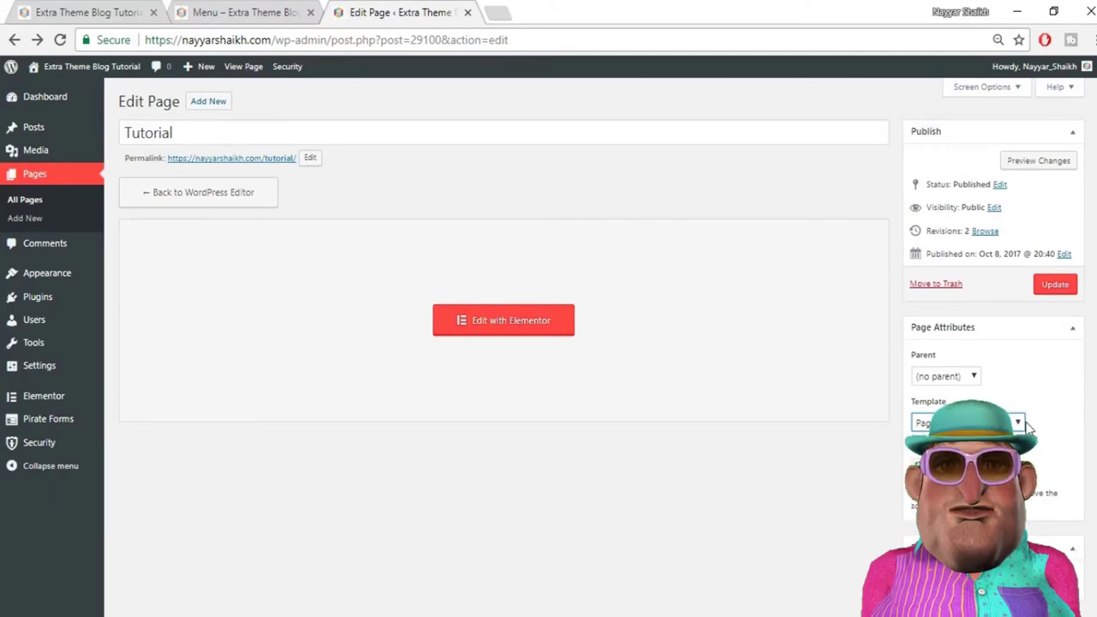
{"action": "left_click", "coordinate": [531, 331]}
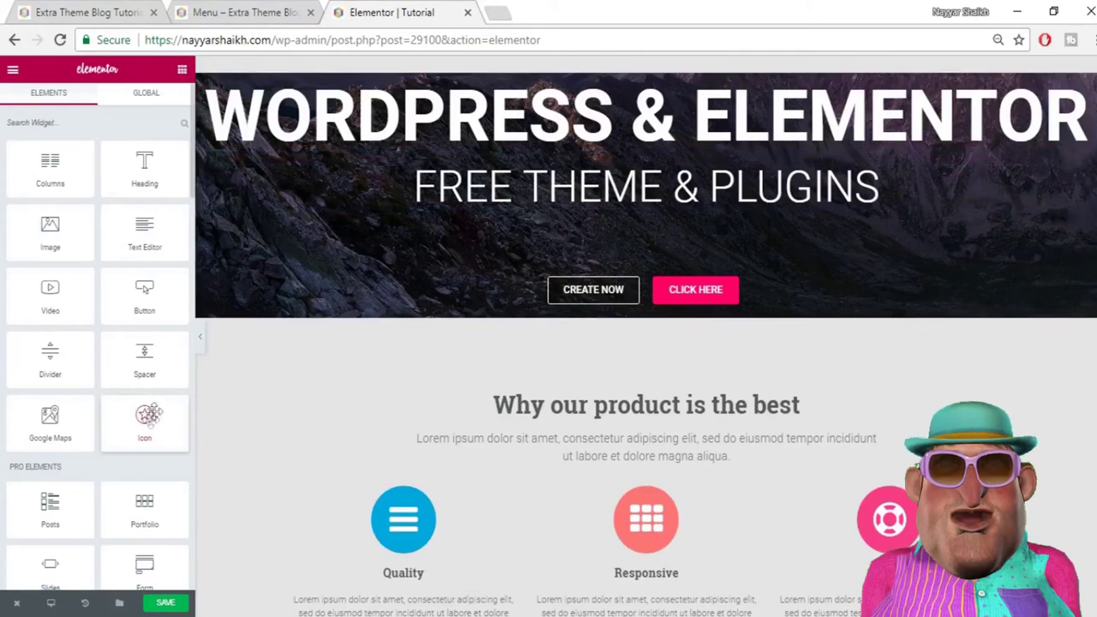
{"action": "scroll", "coordinate": [157, 418], "scroll_direction": "down", "scroll_amount": 1}
{"action": "scroll", "coordinate": [163, 428], "scroll_direction": "down", "scroll_amount": 1}
{"action": "left_click_drag", "start_coordinate": [146, 496], "coordinate": [591, 116]}
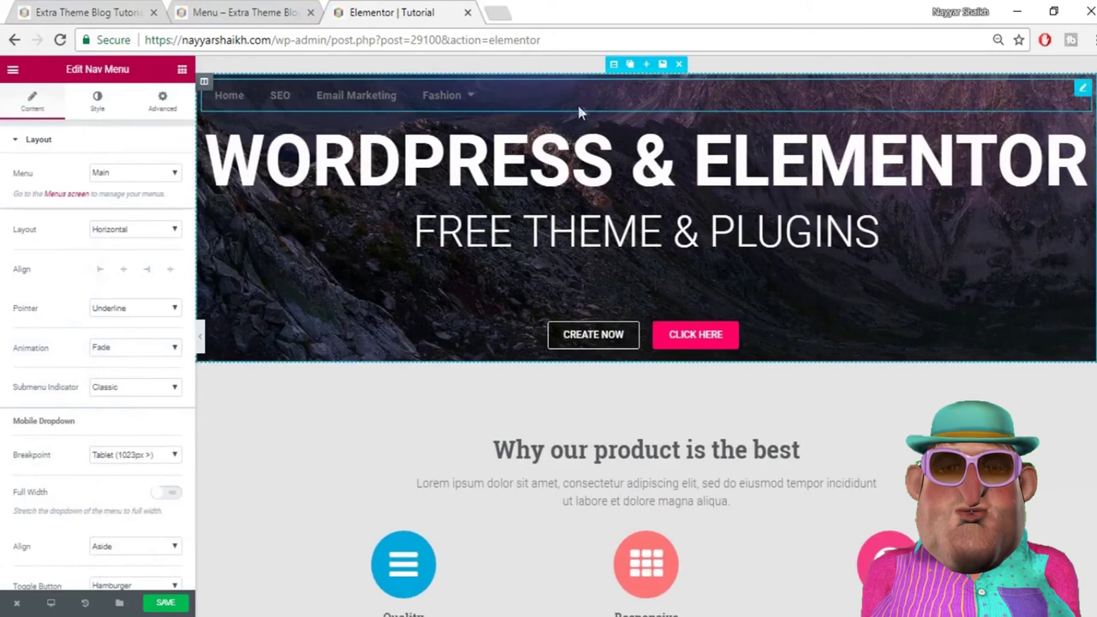
Step: Choose Main as the menu displayed by the Nav Menu widget
{"action": "mouse_move", "coordinate": [443, 97]}
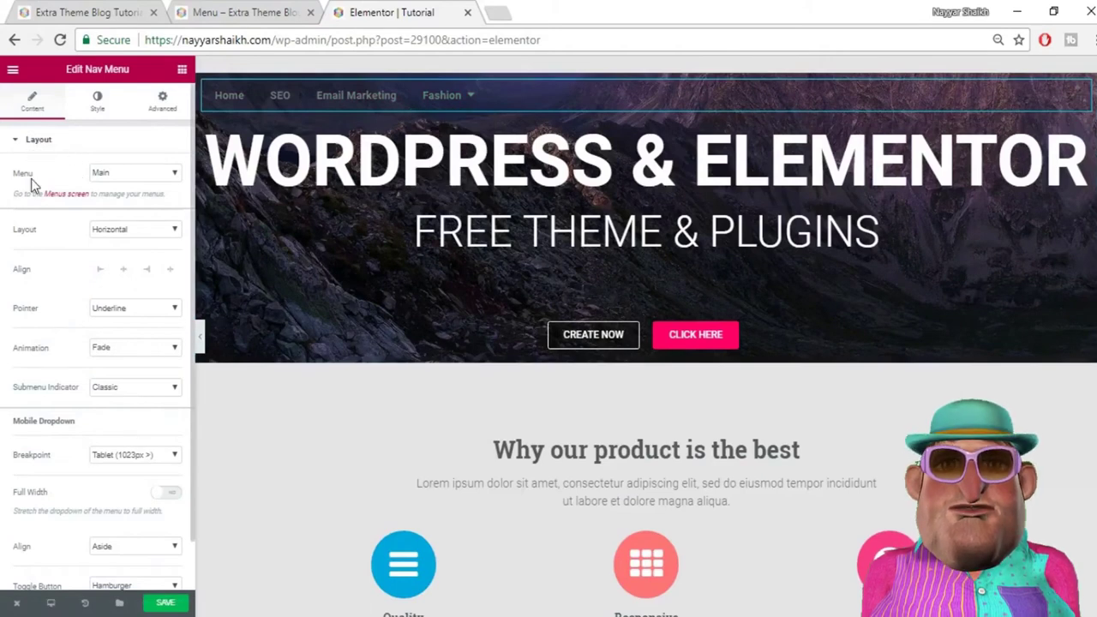
{"action": "left_click", "coordinate": [127, 173]}
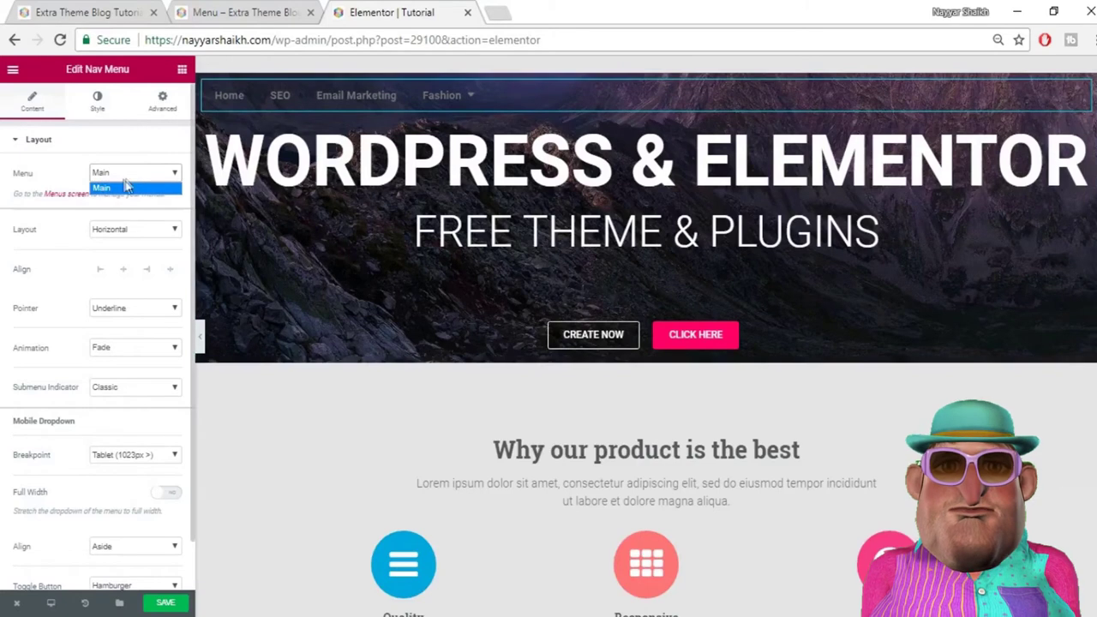
{"action": "left_click", "coordinate": [125, 189]}
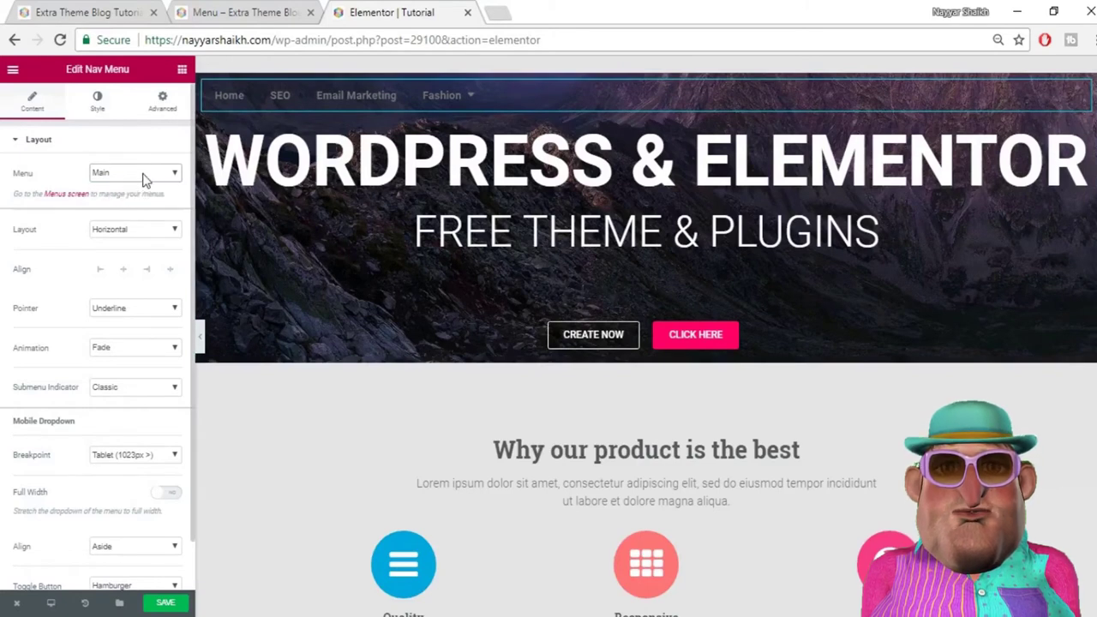
Step: Try the Vertical and Dropdown layouts for the navigation menu and return the layout to Horizontal
{"action": "left_click", "coordinate": [150, 236]}
{"action": "left_click", "coordinate": [143, 257]}
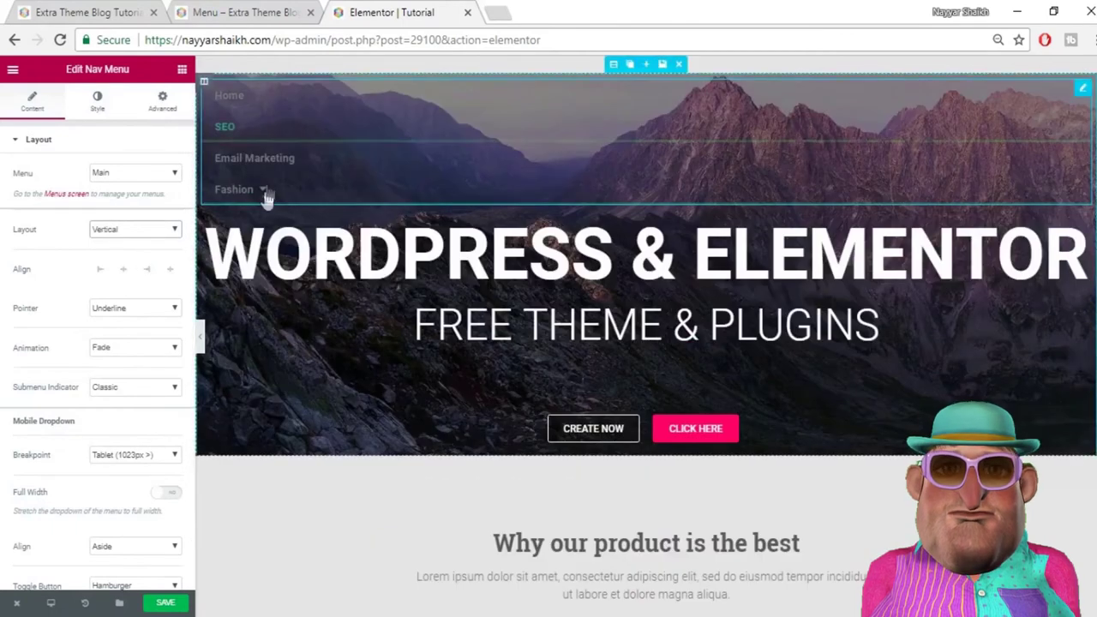
{"action": "left_click", "coordinate": [115, 229]}
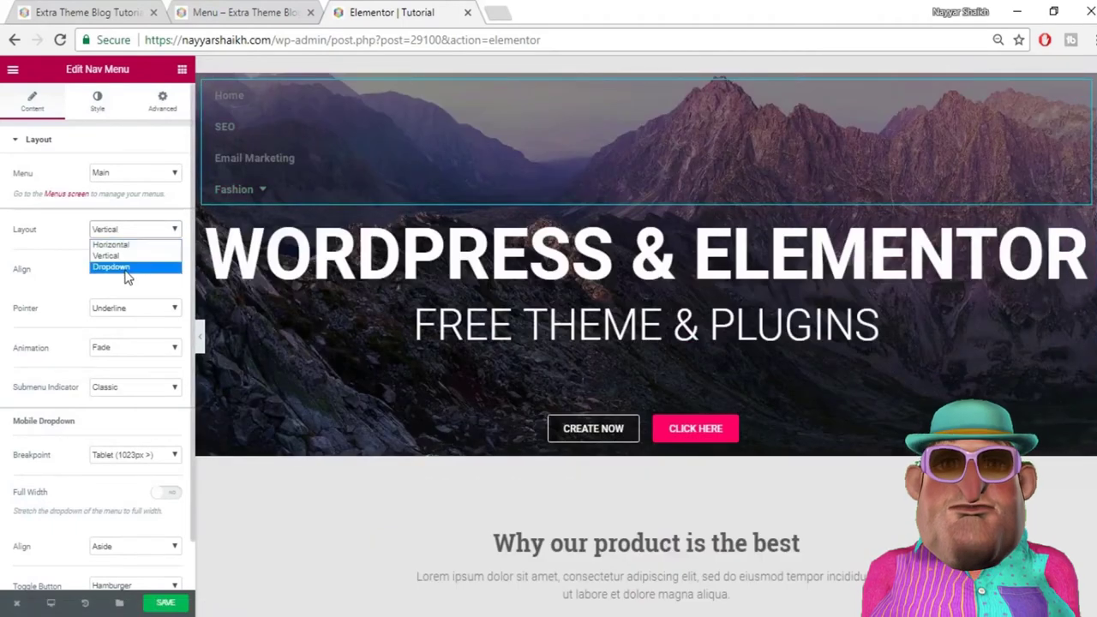
{"action": "left_click", "coordinate": [129, 268]}
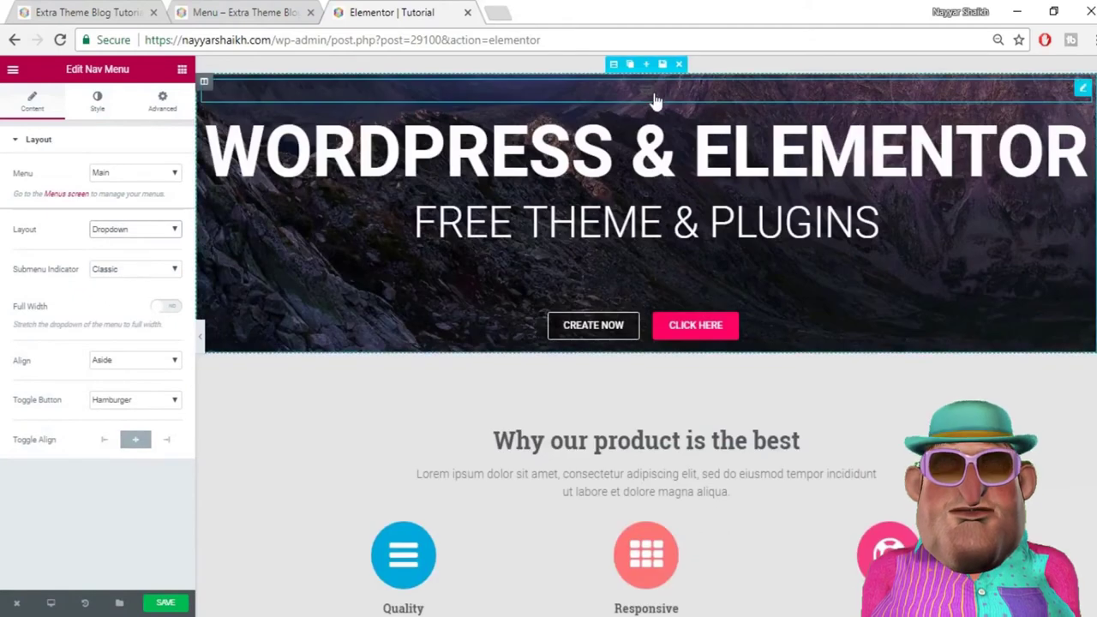
{"action": "left_click", "coordinate": [155, 239]}
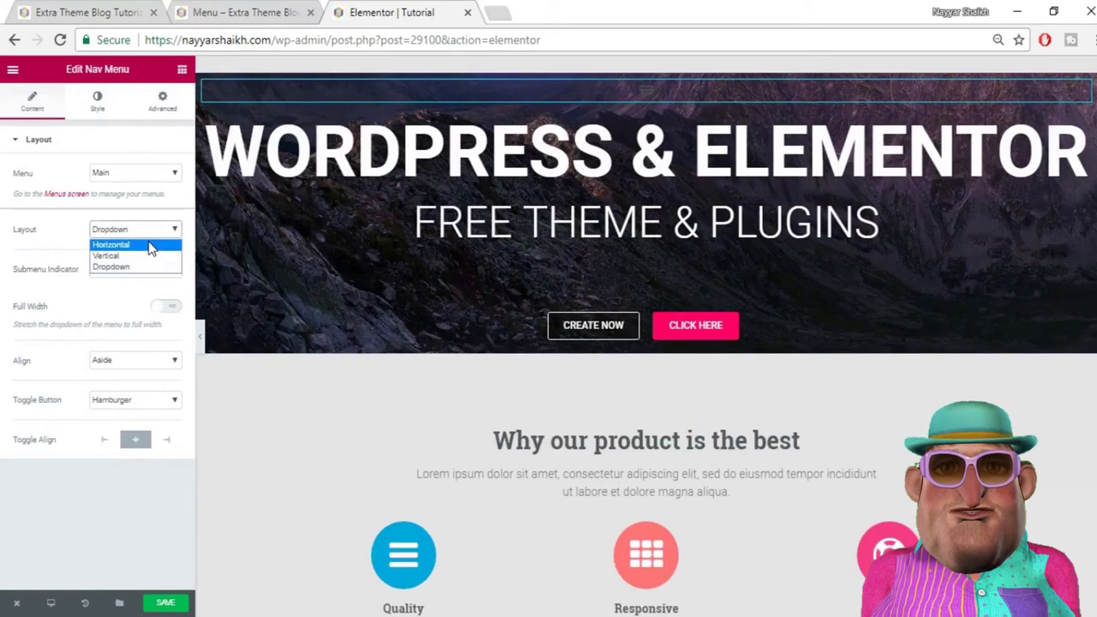
{"action": "left_click", "coordinate": [129, 245]}
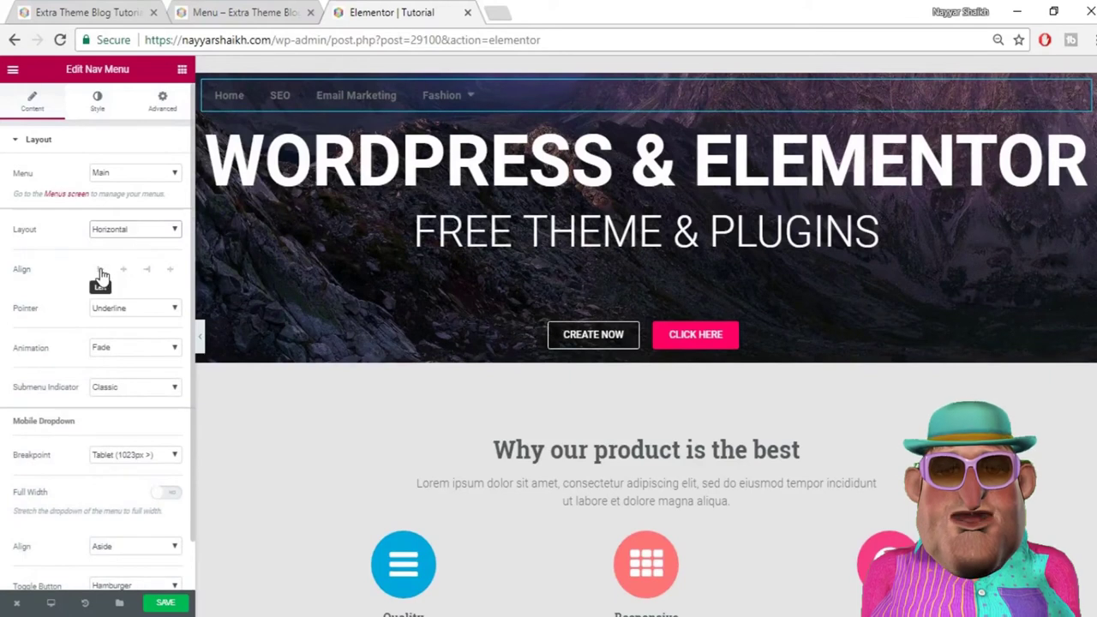
Step: Try the different alignments for the navigation menu and settle on right alignment
{"action": "left_click", "coordinate": [122, 271]}
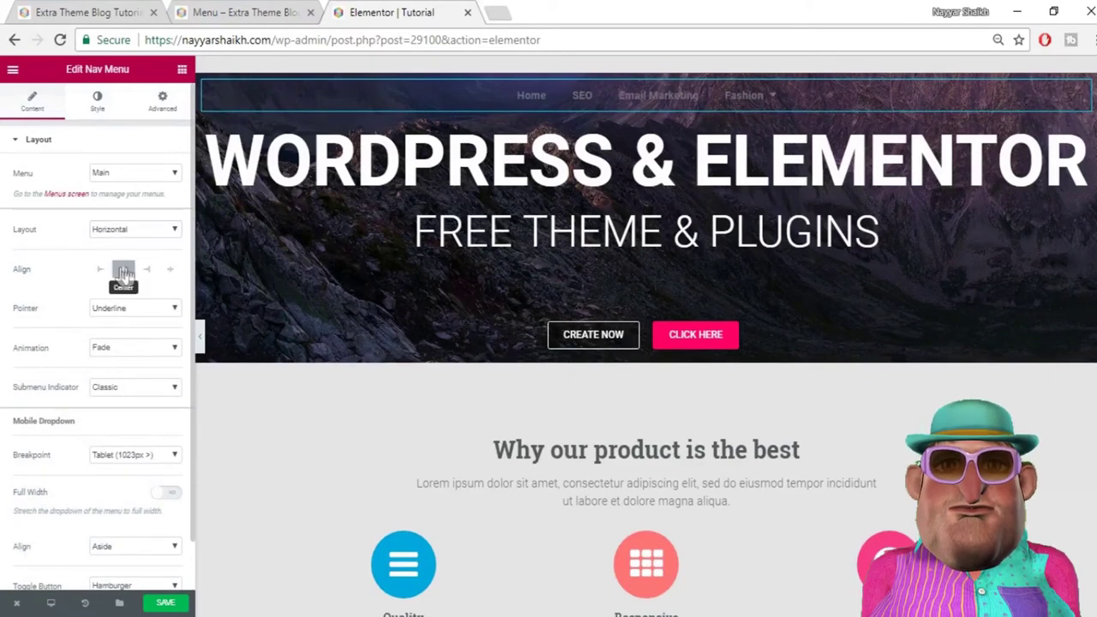
{"action": "left_click", "coordinate": [148, 273]}
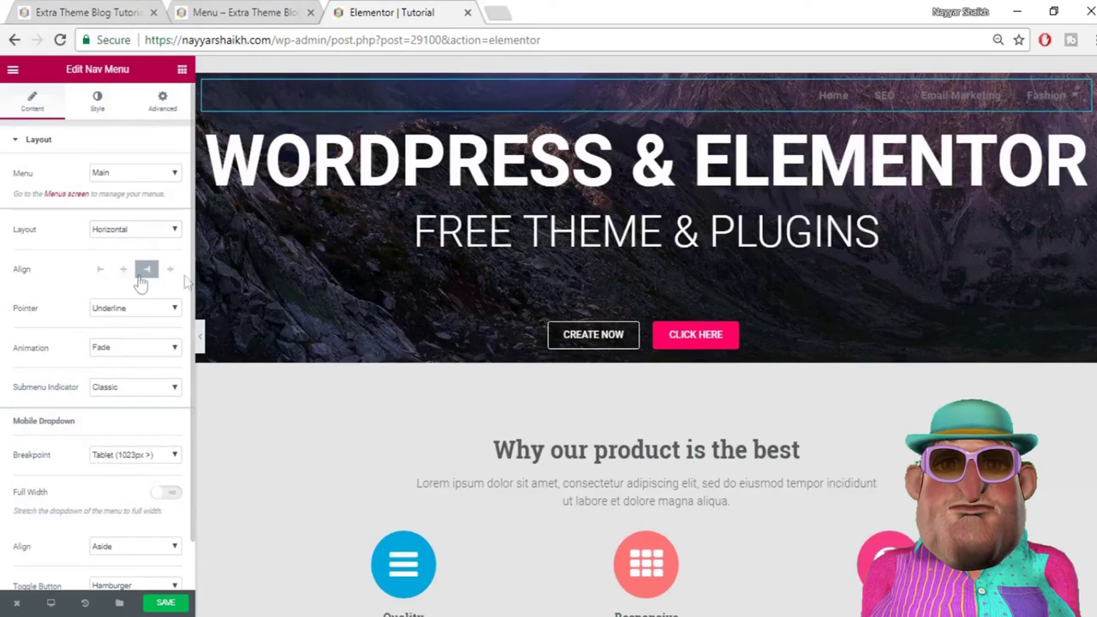
{"action": "left_click", "coordinate": [101, 271]}
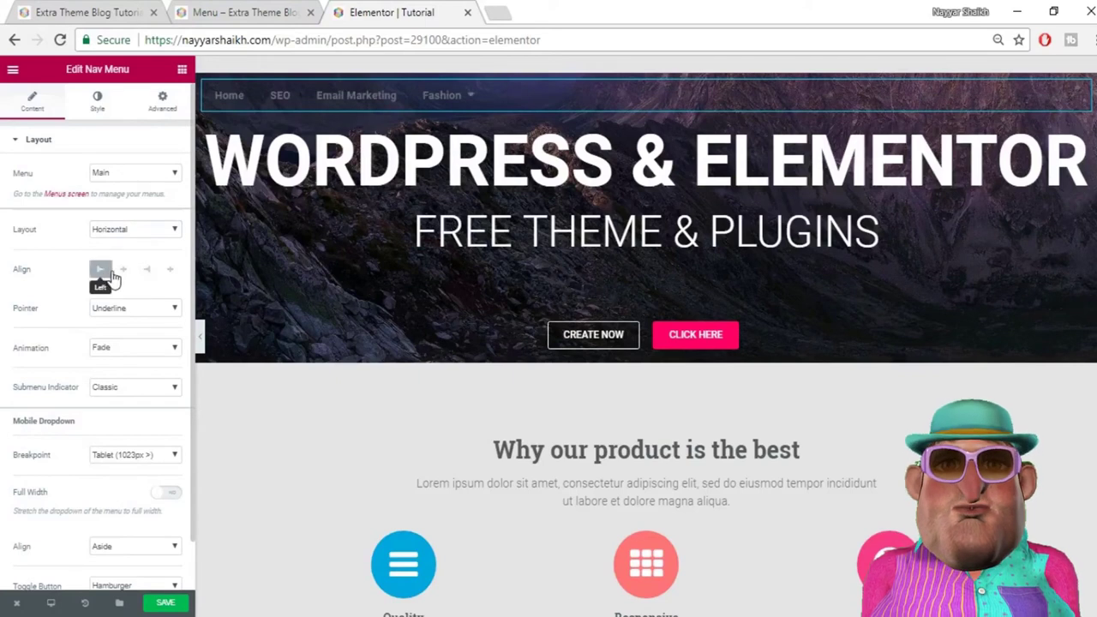
{"action": "left_click", "coordinate": [128, 276]}
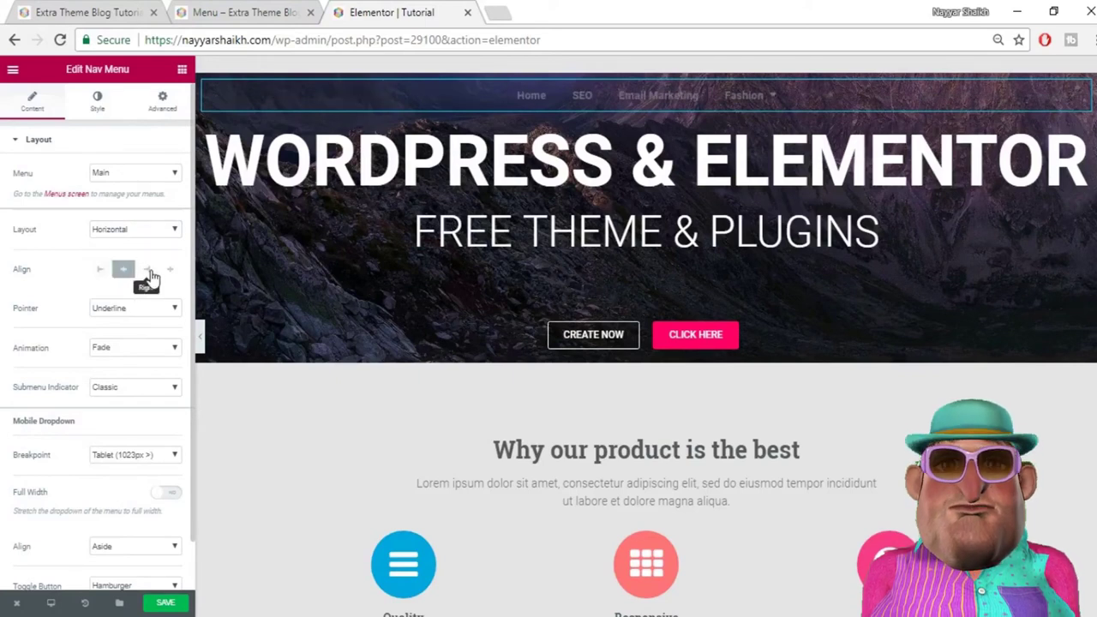
{"action": "left_click", "coordinate": [149, 272]}
{"action": "left_click", "coordinate": [169, 271]}
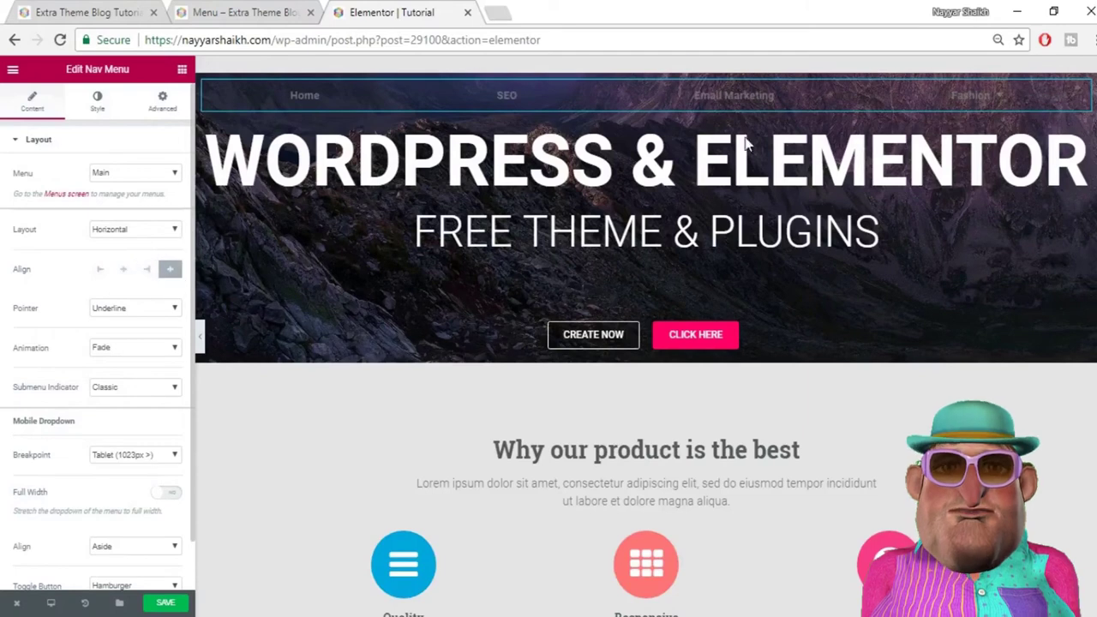
{"action": "left_click", "coordinate": [149, 273]}
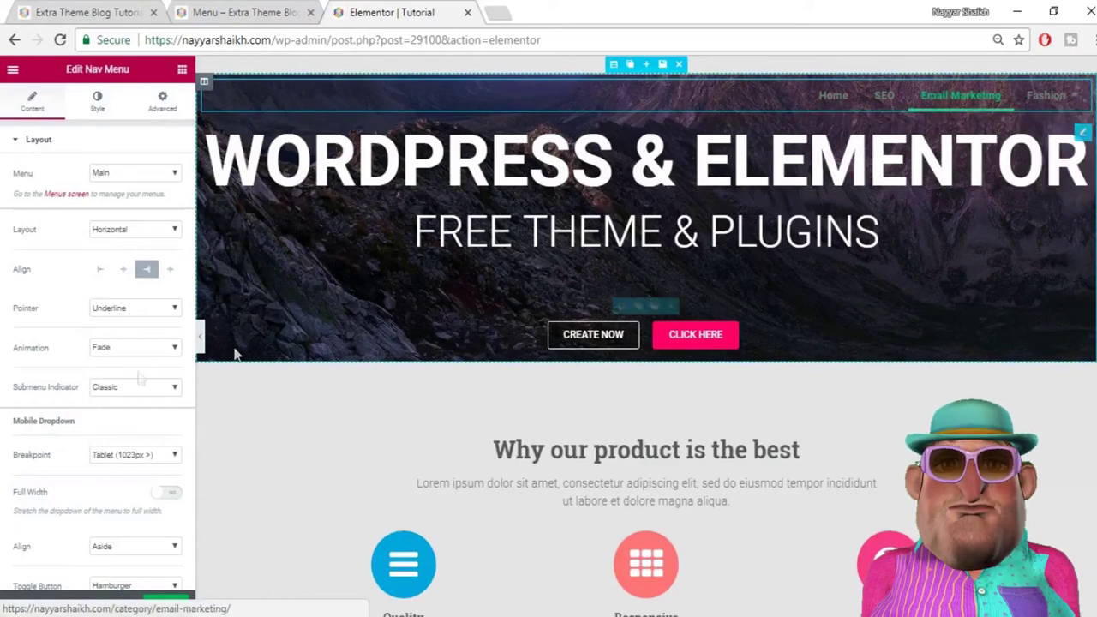
Step: Try the Overline and Framed pointer styles on the menu items, keeping the Fade animation
{"action": "scroll", "coordinate": [140, 378], "scroll_direction": "down", "scroll_amount": 1}
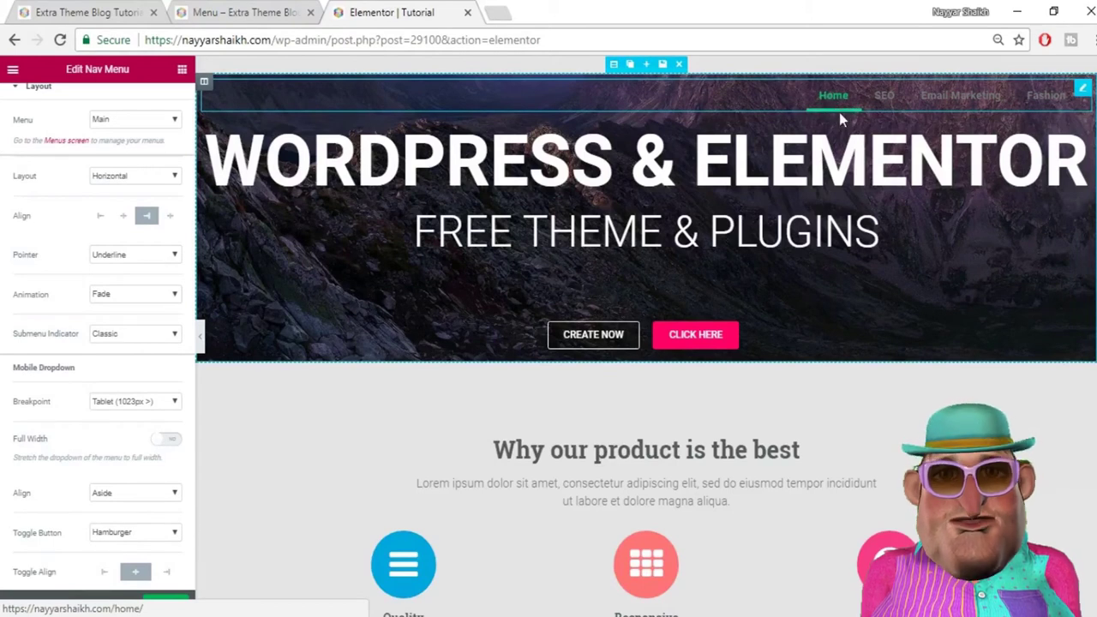
{"action": "left_click", "coordinate": [129, 259]}
{"action": "left_click", "coordinate": [120, 292]}
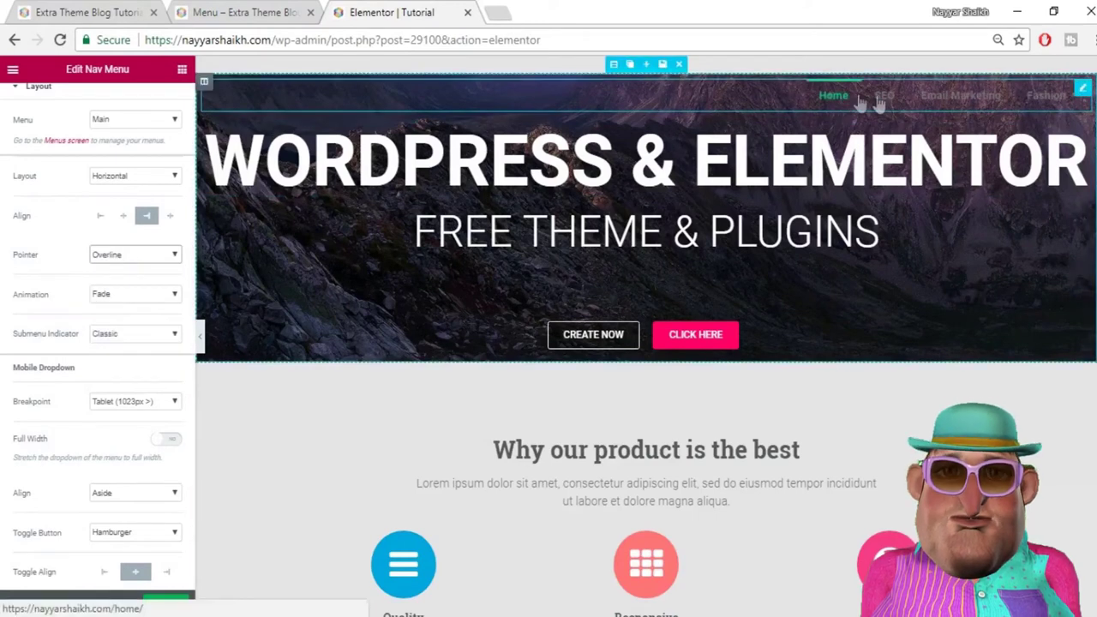
{"action": "left_click", "coordinate": [137, 257]}
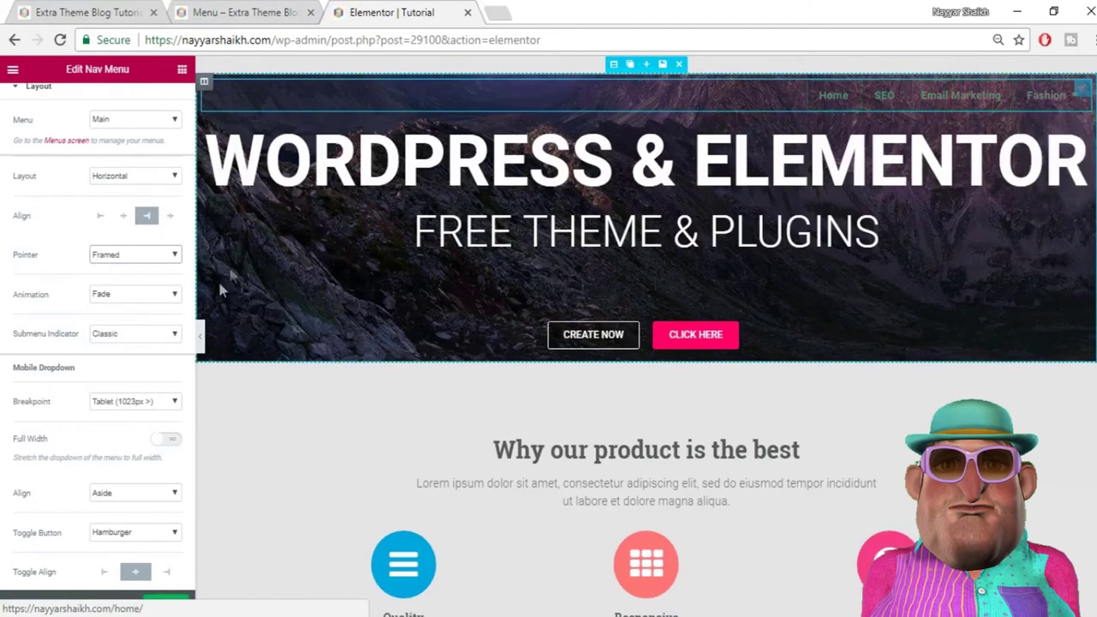
{"action": "left_click", "coordinate": [137, 294]}
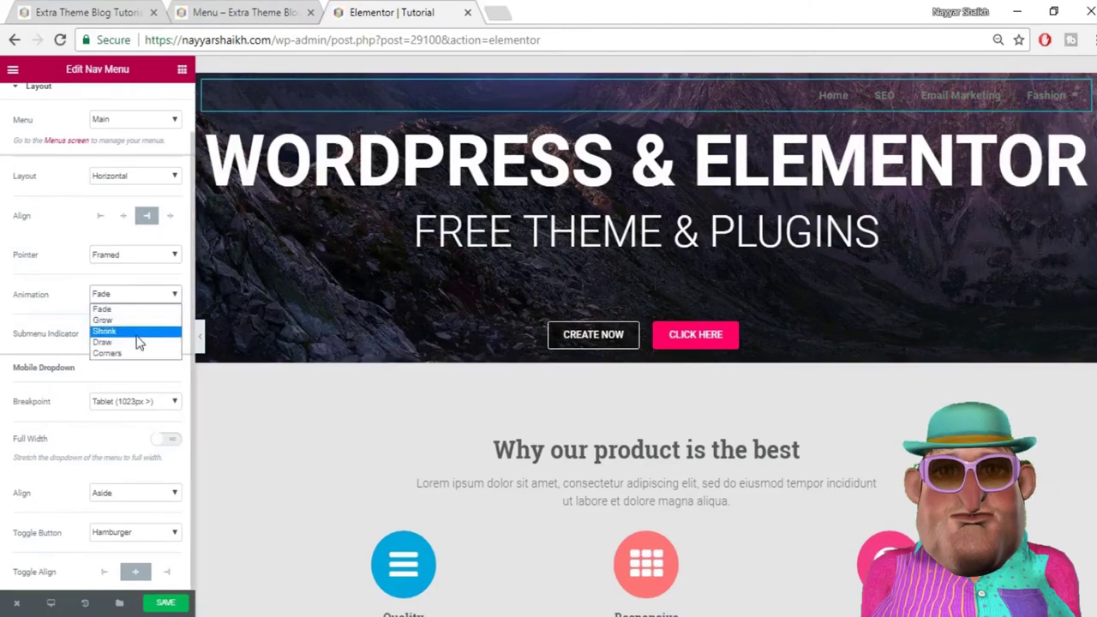
{"action": "left_click", "coordinate": [137, 309]}
Step: Set the menu items' pointer to Background, try the Grow animation, and set the animation to Sweep Right
{"action": "left_click", "coordinate": [158, 257]}
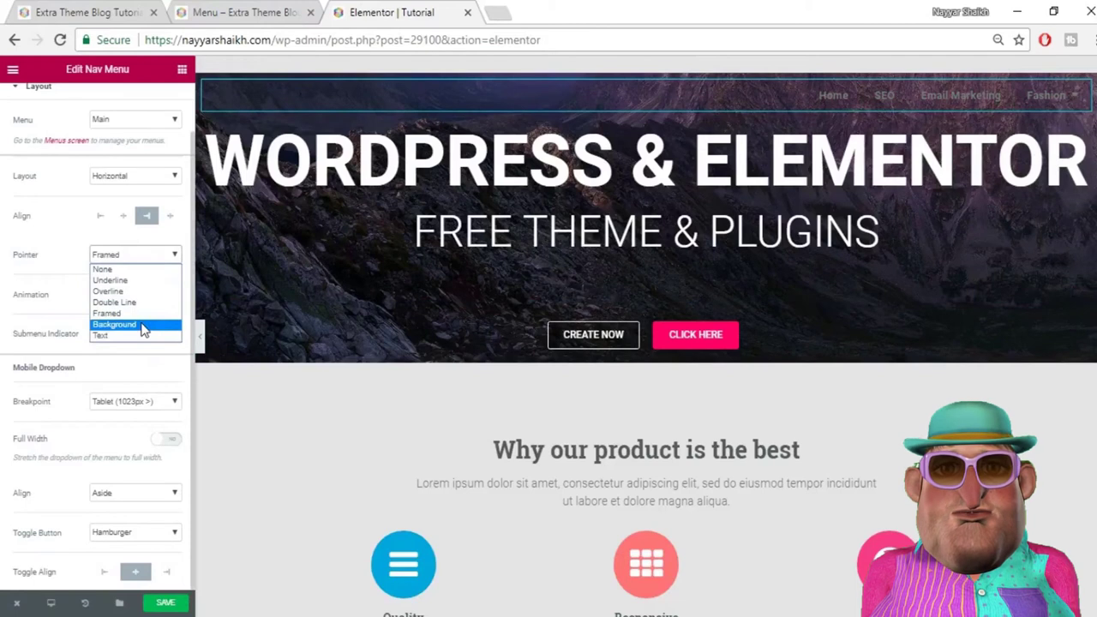
{"action": "left_click", "coordinate": [143, 326]}
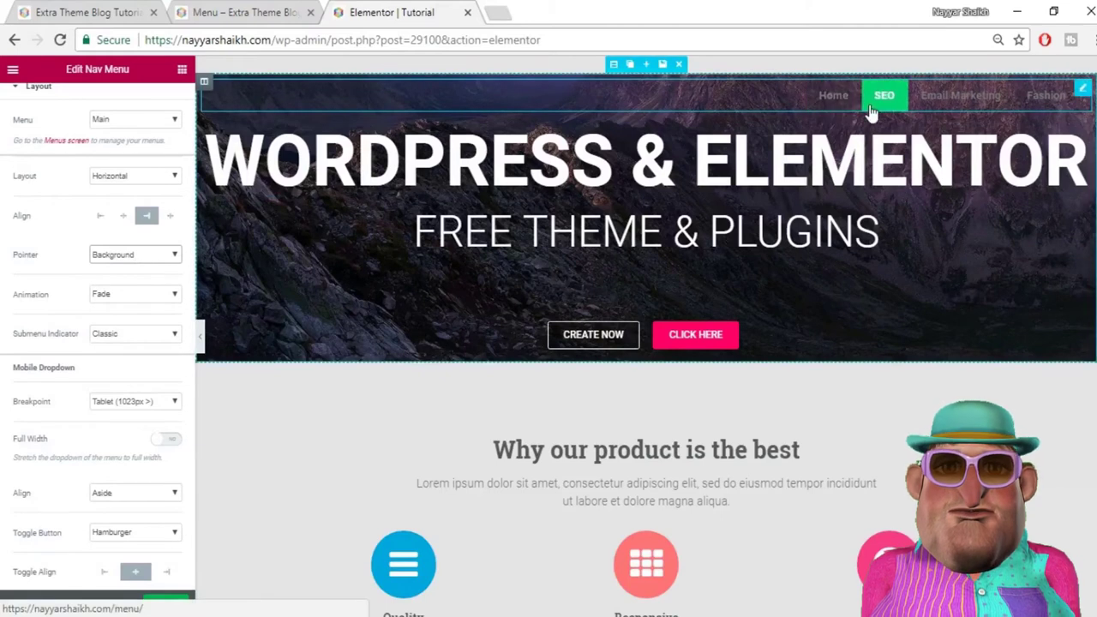
{"action": "left_click", "coordinate": [128, 296]}
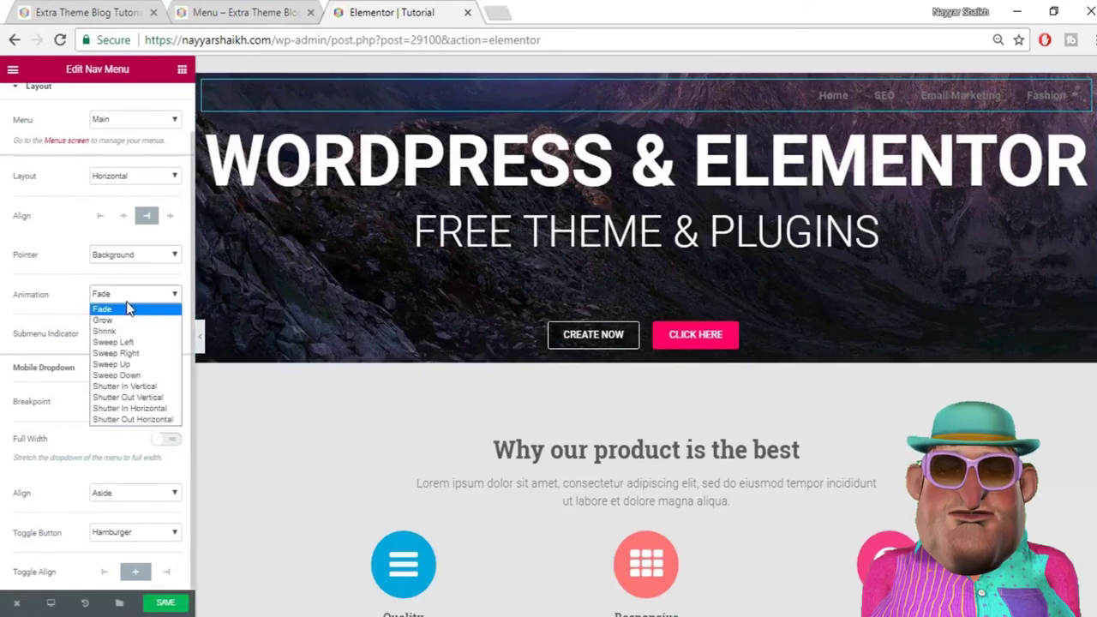
{"action": "left_click", "coordinate": [120, 320]}
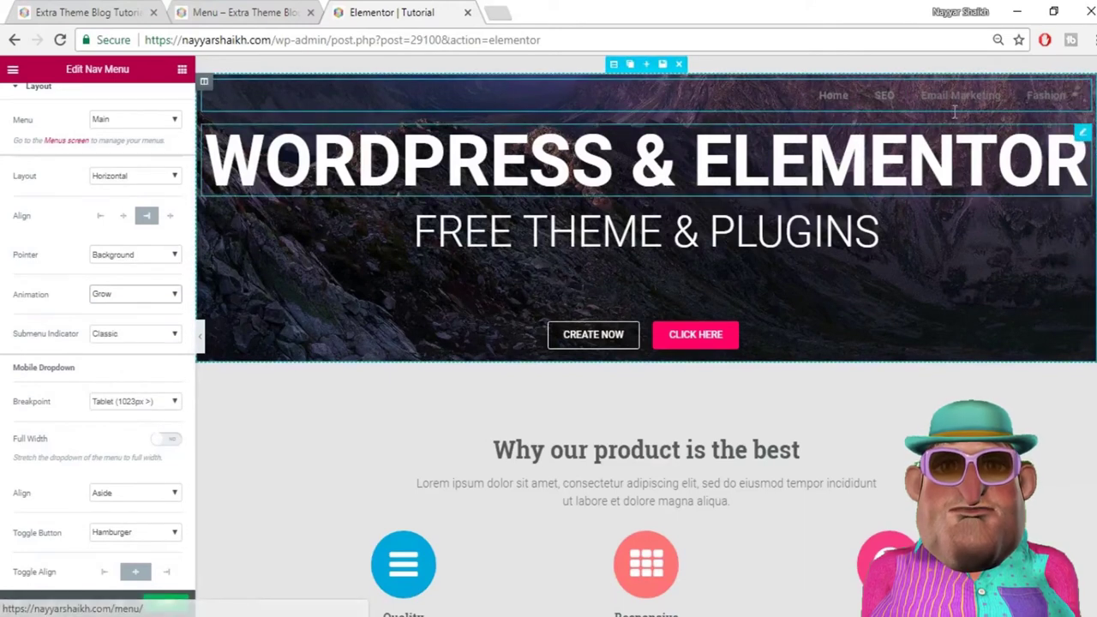
{"action": "left_click", "coordinate": [131, 332]}
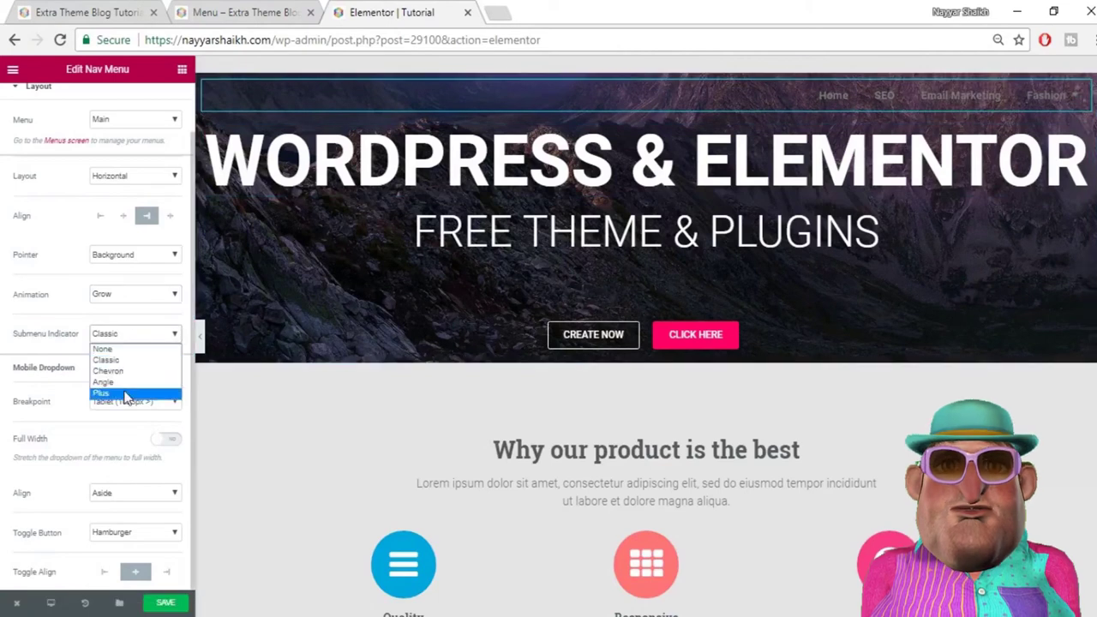
{"action": "left_click", "coordinate": [133, 298]}
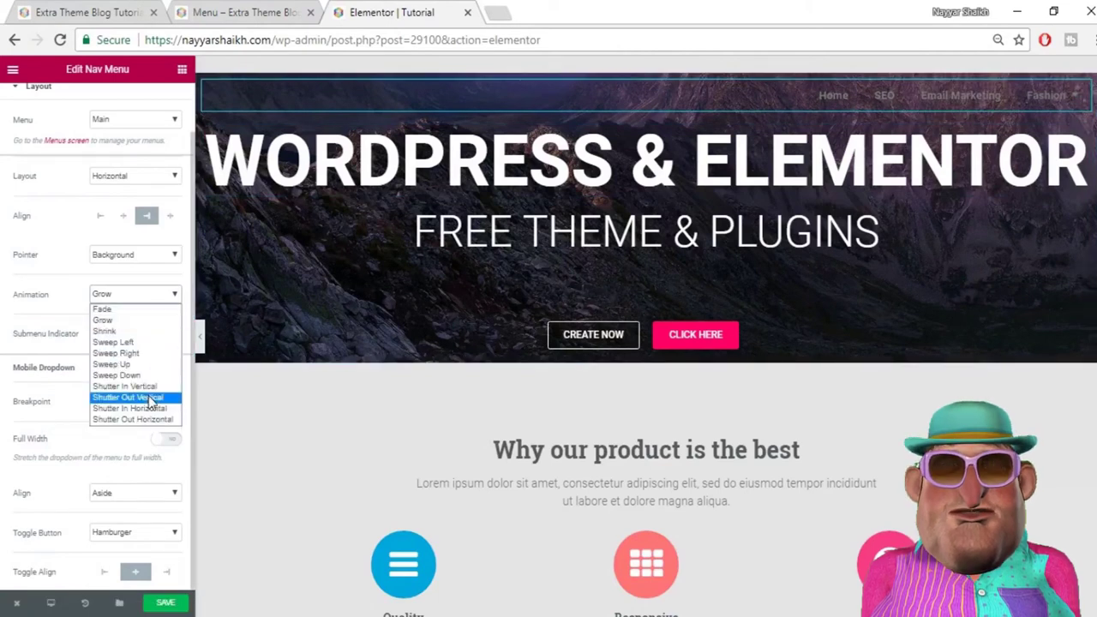
{"action": "left_click", "coordinate": [148, 359]}
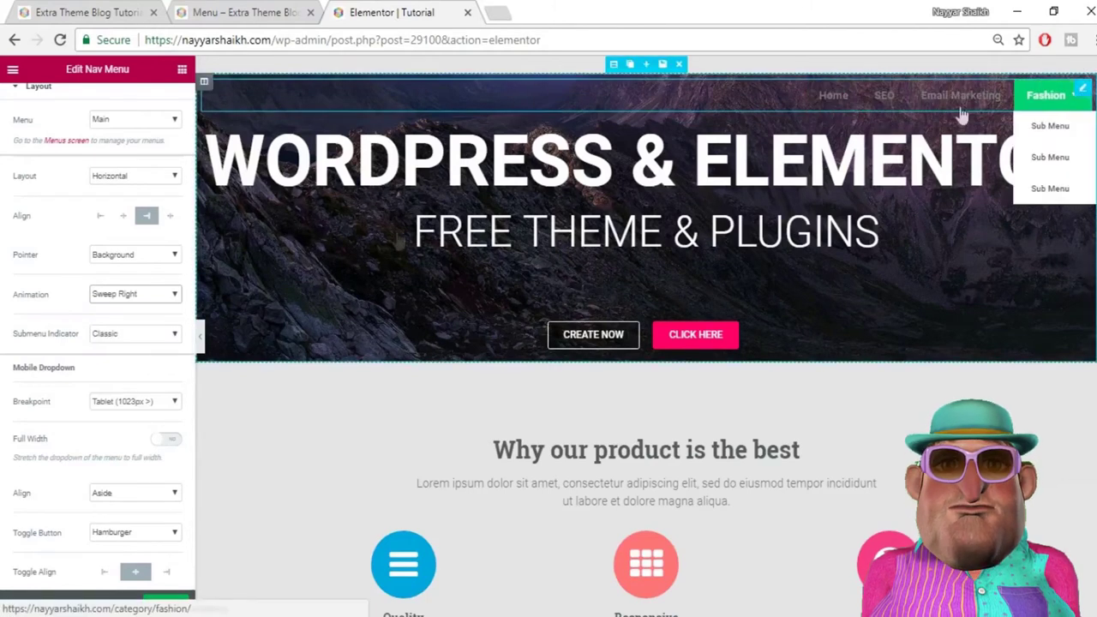
Step: Set the pointer animation of the navigation menu items to Shutter Out Horizontal
{"action": "left_click", "coordinate": [129, 296]}
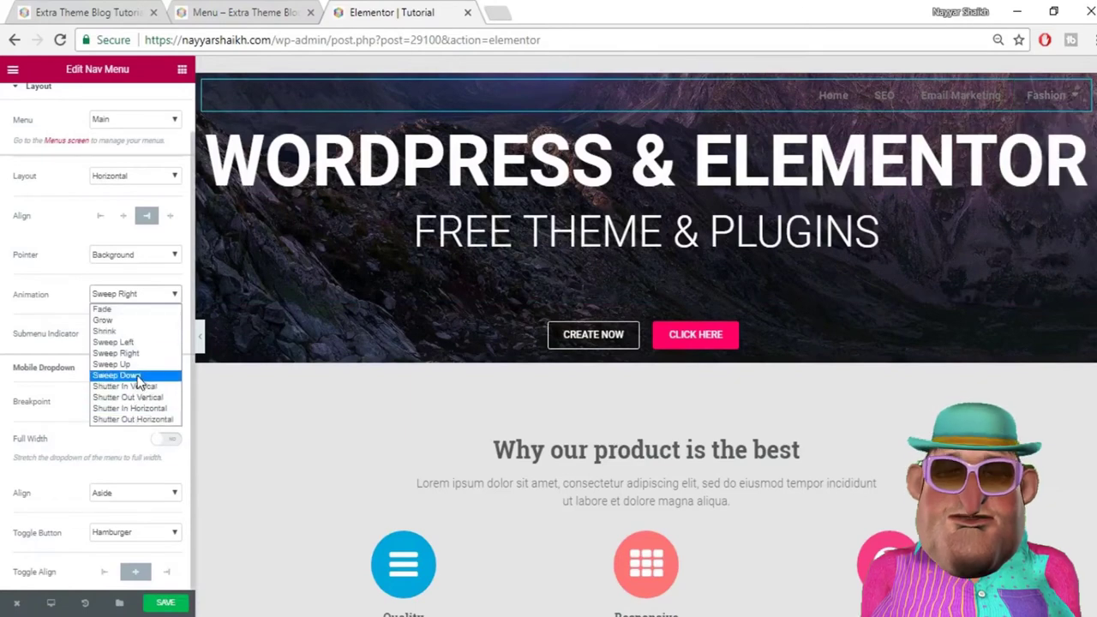
{"action": "left_click", "coordinate": [149, 419]}
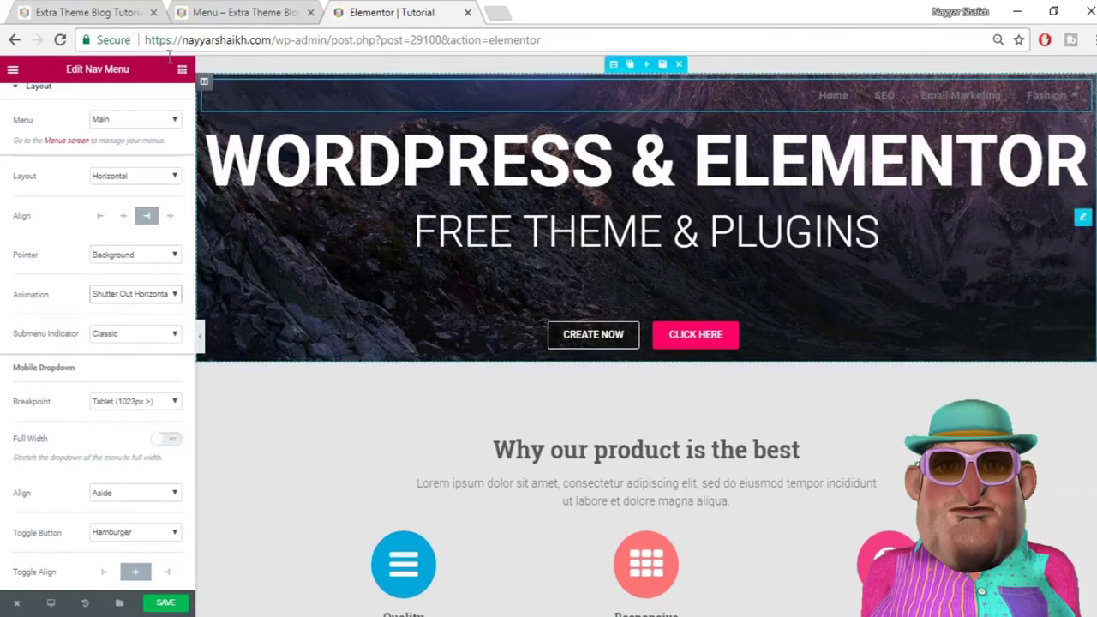
Step: Check the Fashion item's submenu on the published Menu page and set the edited menu's Submenu Indicator to None
{"action": "key", "text": "ctrl+shift+Tab"}
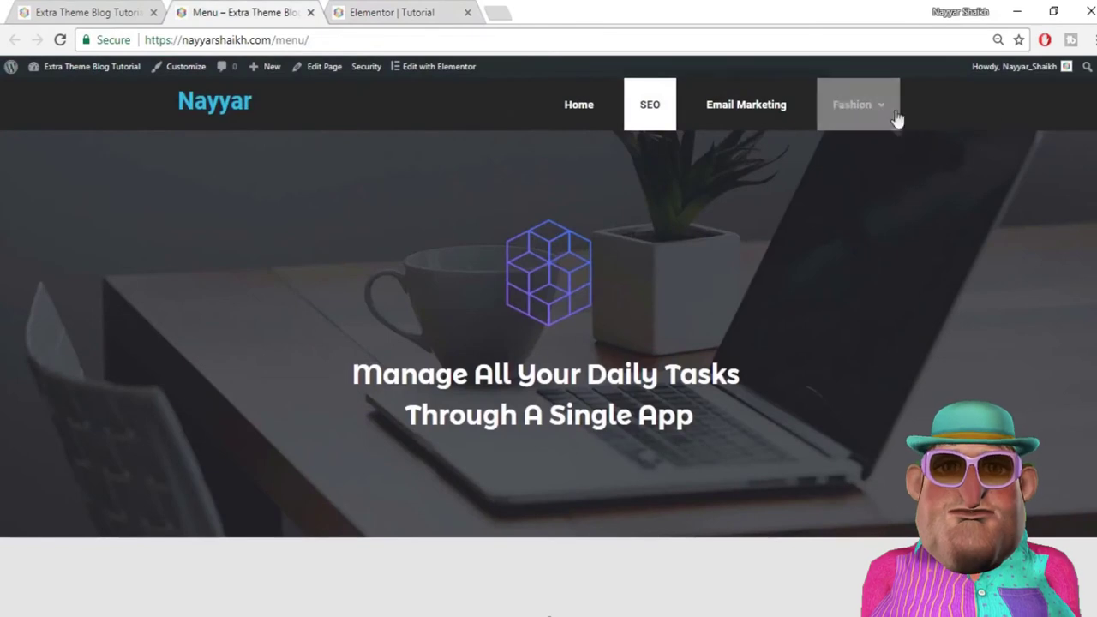
{"action": "mouse_move", "coordinate": [891, 120]}
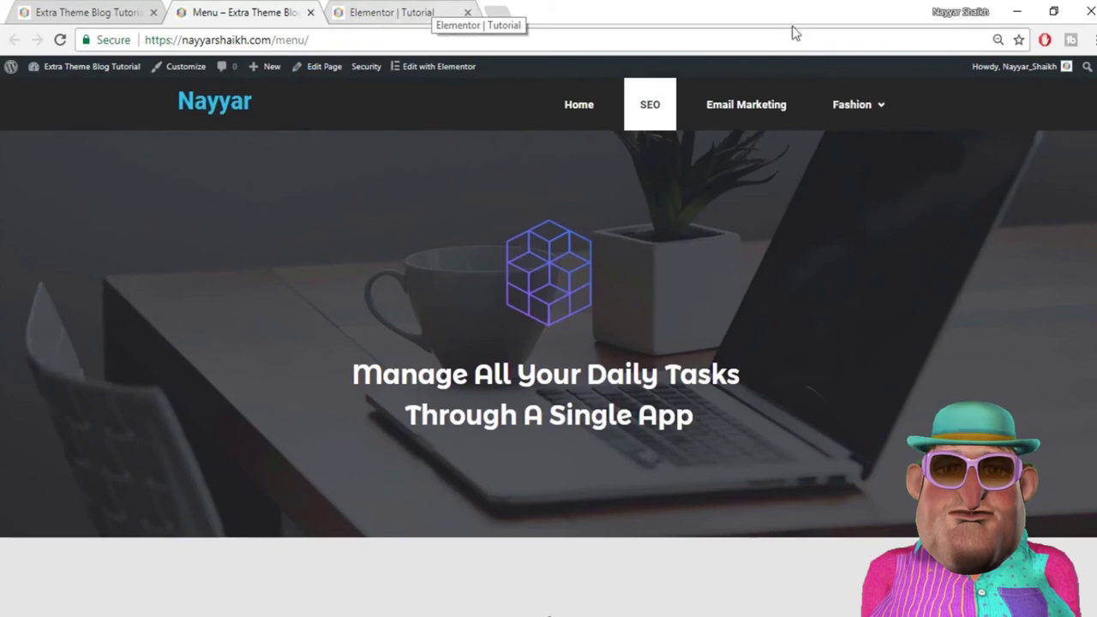
{"action": "mouse_move", "coordinate": [854, 122]}
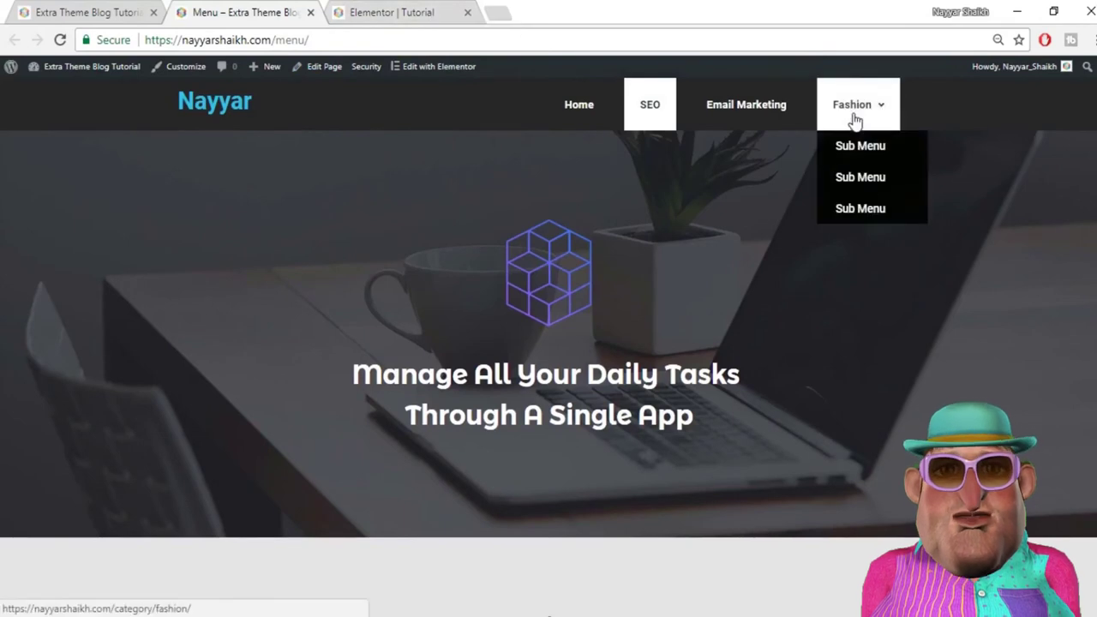
{"action": "left_click", "coordinate": [369, 12]}
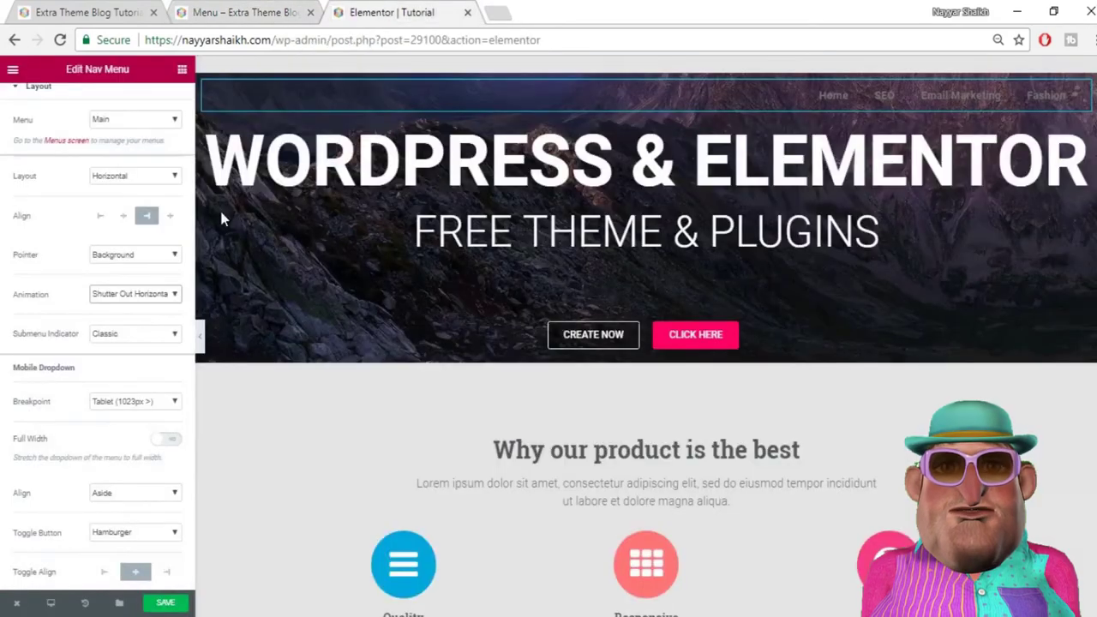
{"action": "left_click", "coordinate": [133, 333]}
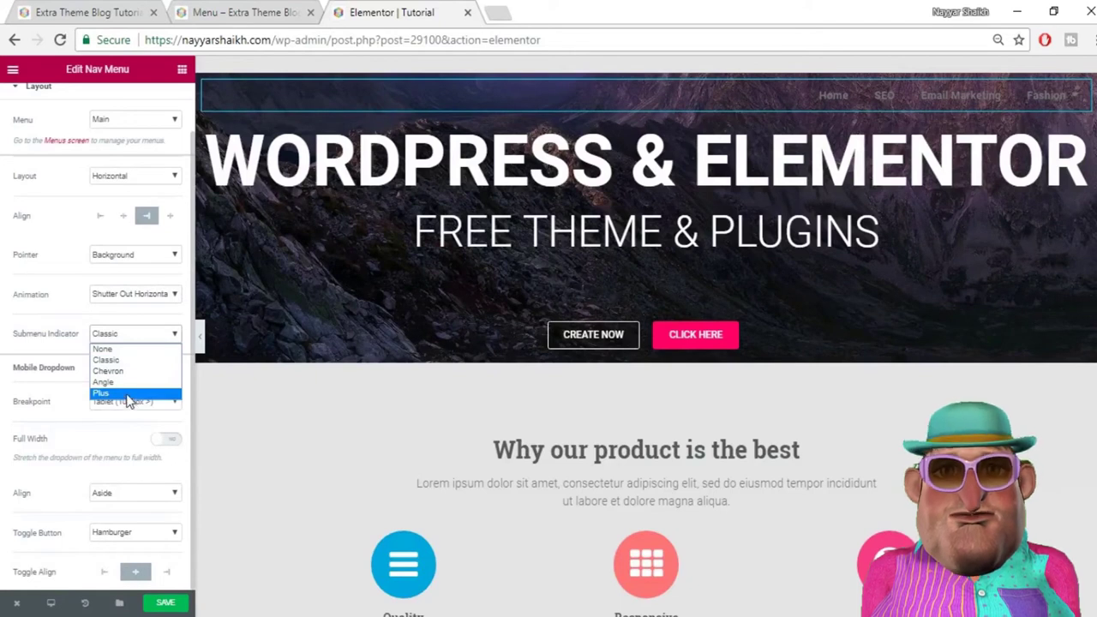
{"action": "left_click", "coordinate": [125, 350]}
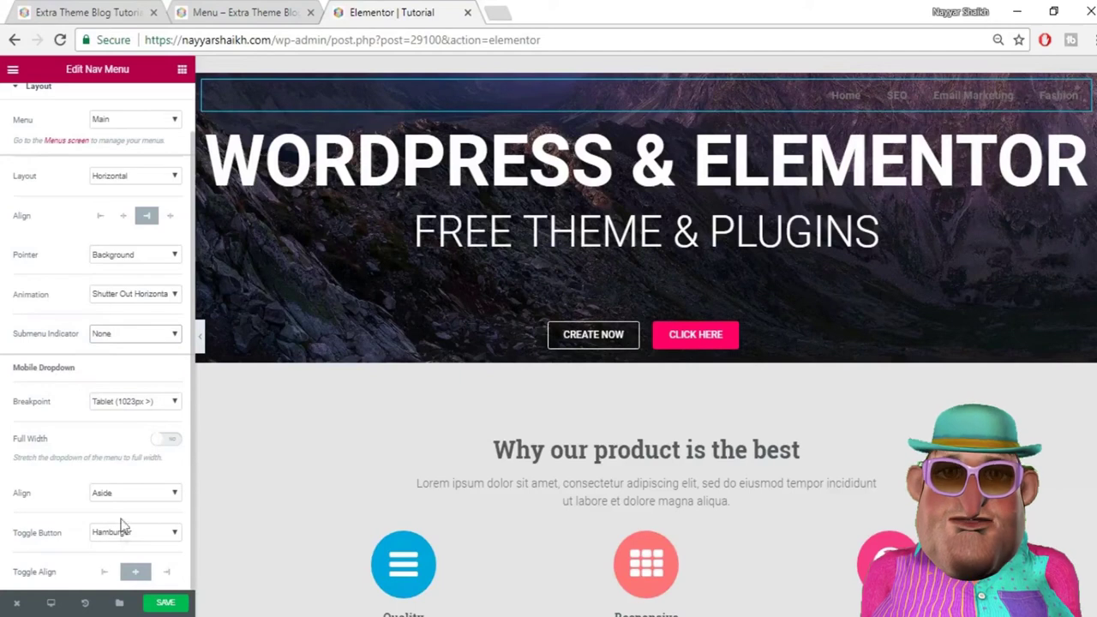
Step: Set the normal text color of the main menu items to white (#ffffff)
{"action": "scroll", "coordinate": [96, 532], "scroll_direction": "up", "scroll_amount": 1}
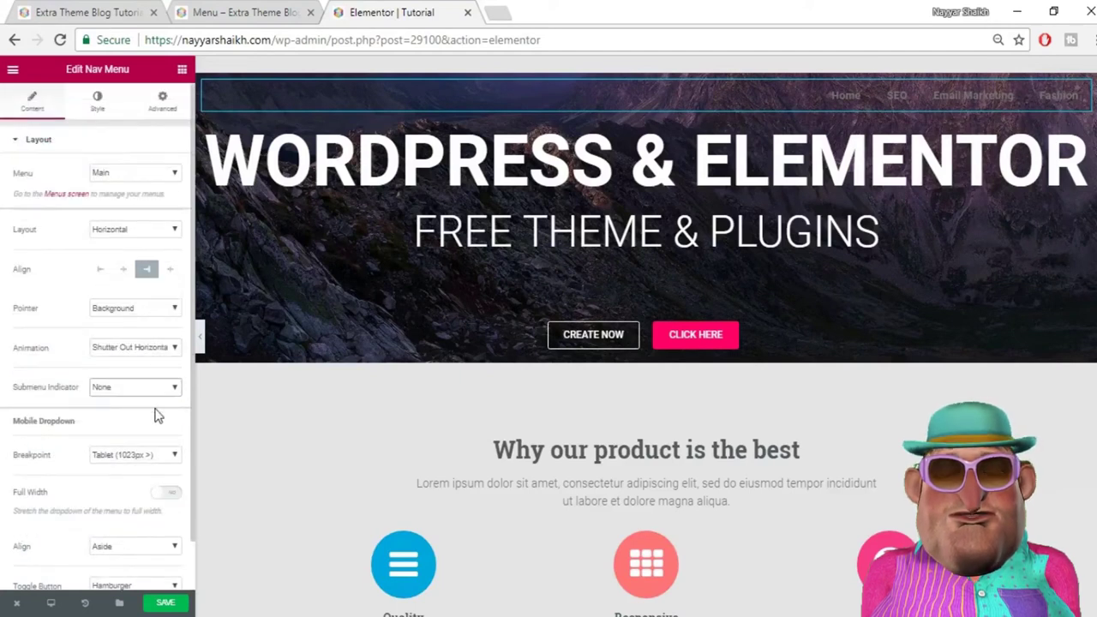
{"action": "left_click", "coordinate": [96, 112]}
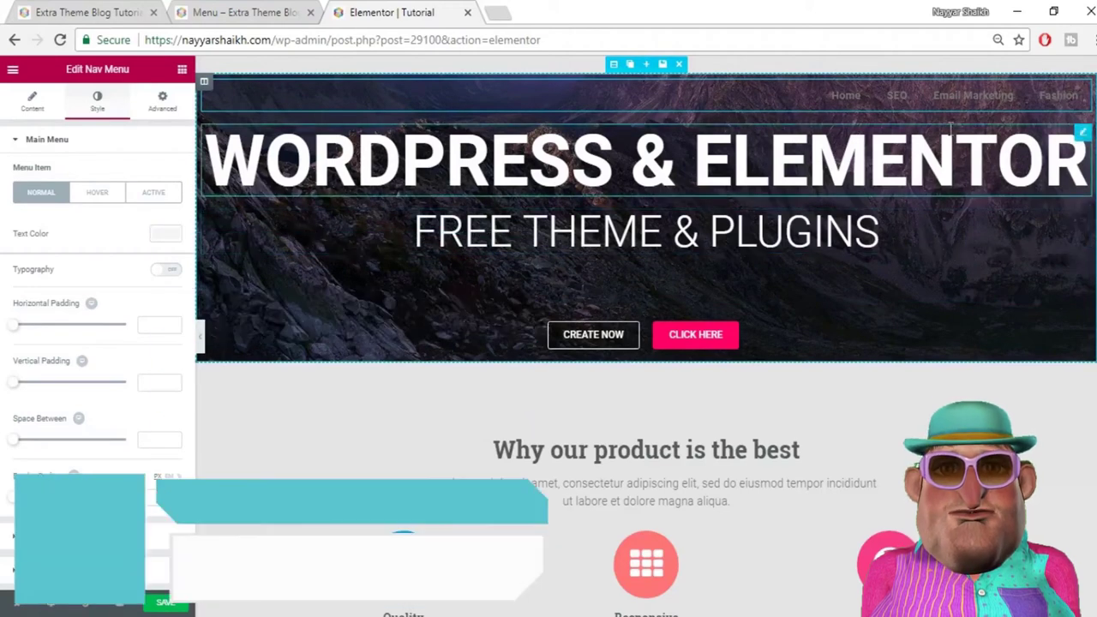
{"action": "left_click", "coordinate": [156, 237]}
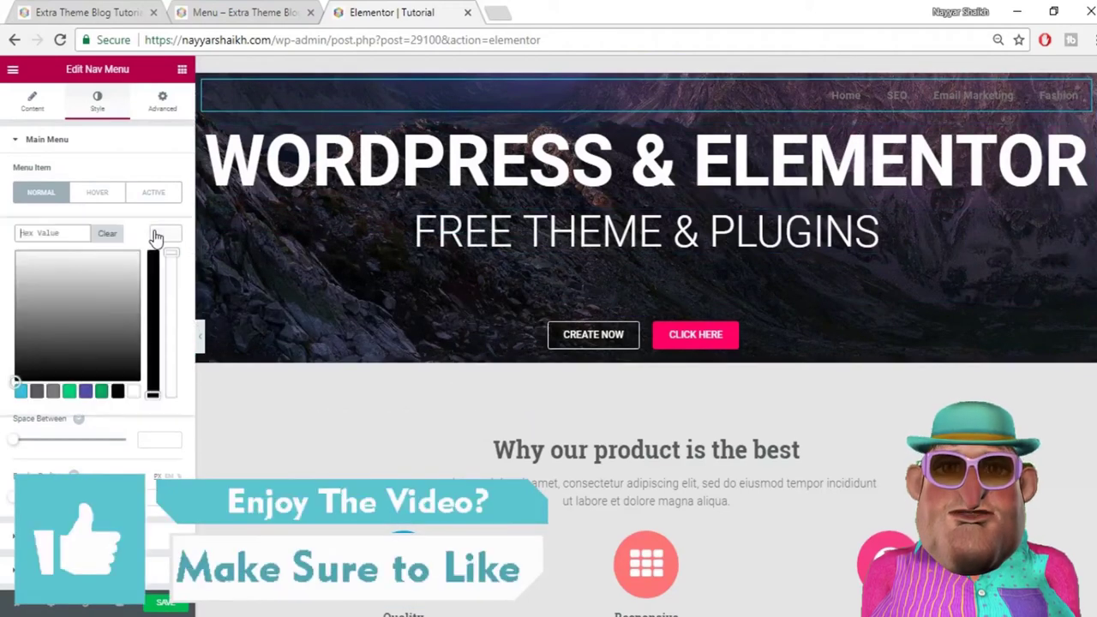
{"action": "left_click", "coordinate": [134, 391]}
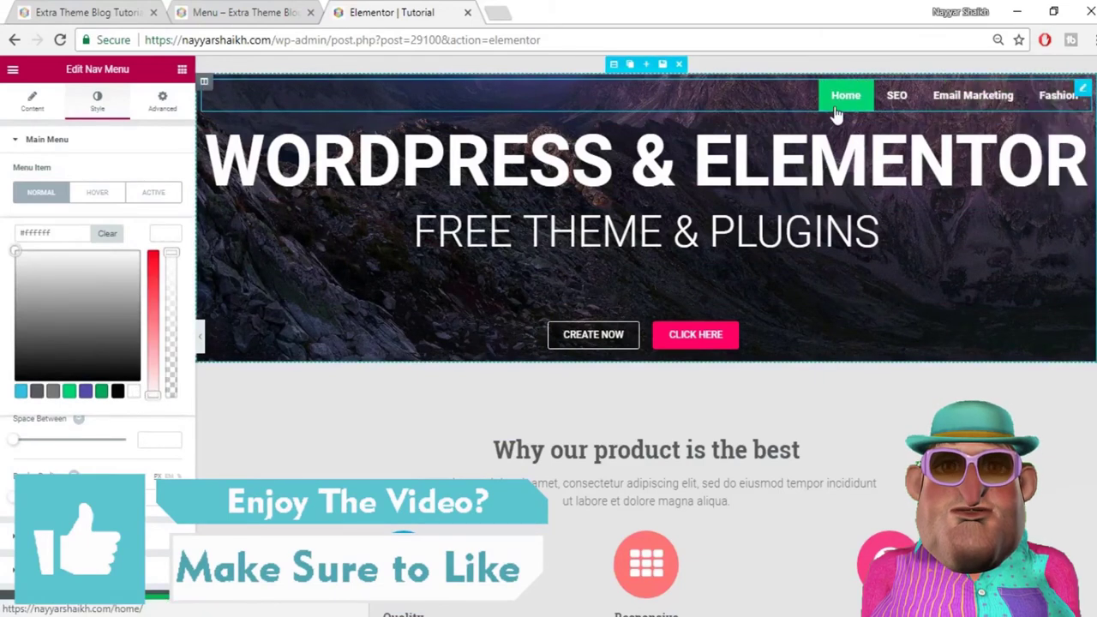
{"action": "left_click", "coordinate": [164, 236]}
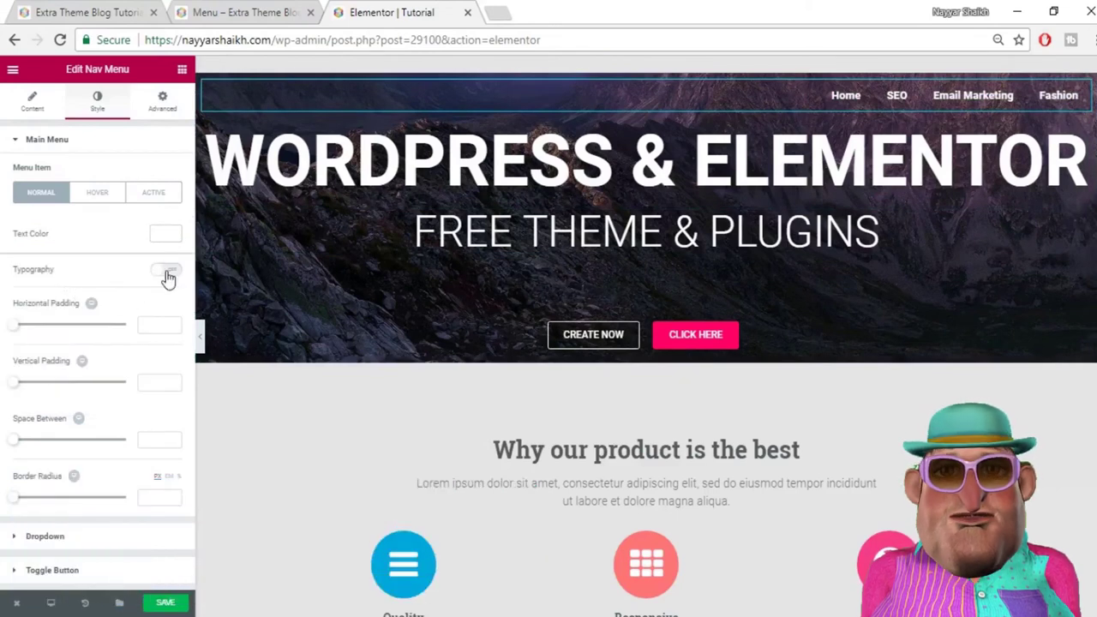
Step: Enable custom typography for the menu items with size 26 px, the Roboto font family and weight 400
{"action": "left_click", "coordinate": [166, 270]}
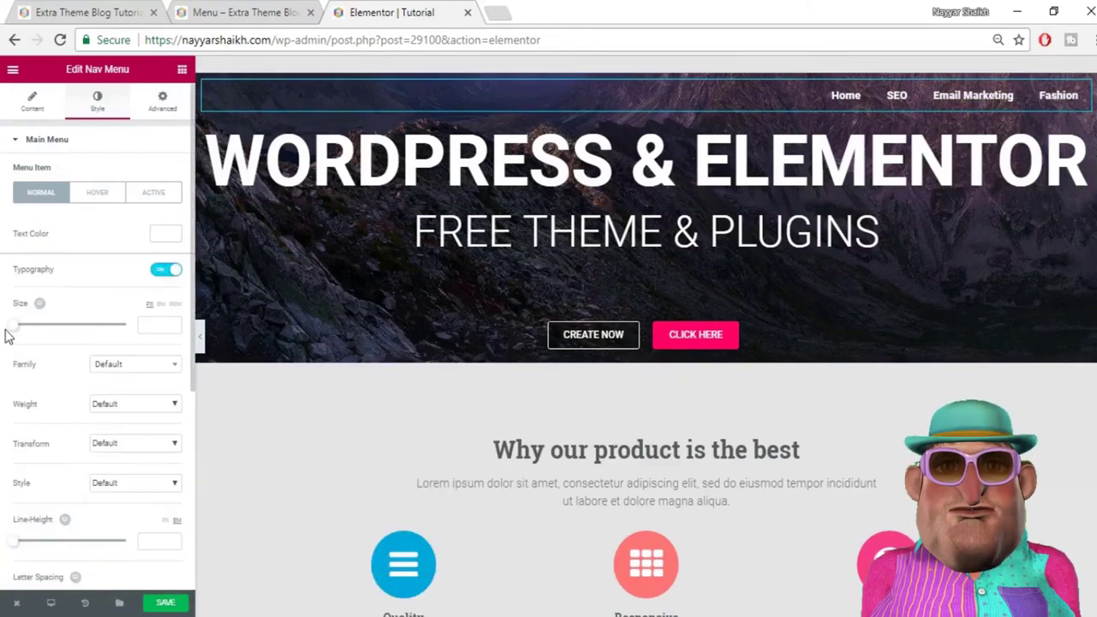
{"action": "mouse_move", "coordinate": [23, 335]}
{"action": "left_mouse_down"}
{"action": "mouse_move", "coordinate": [39, 334]}
{"action": "mouse_move", "coordinate": [27, 337]}
{"action": "left_mouse_up"}
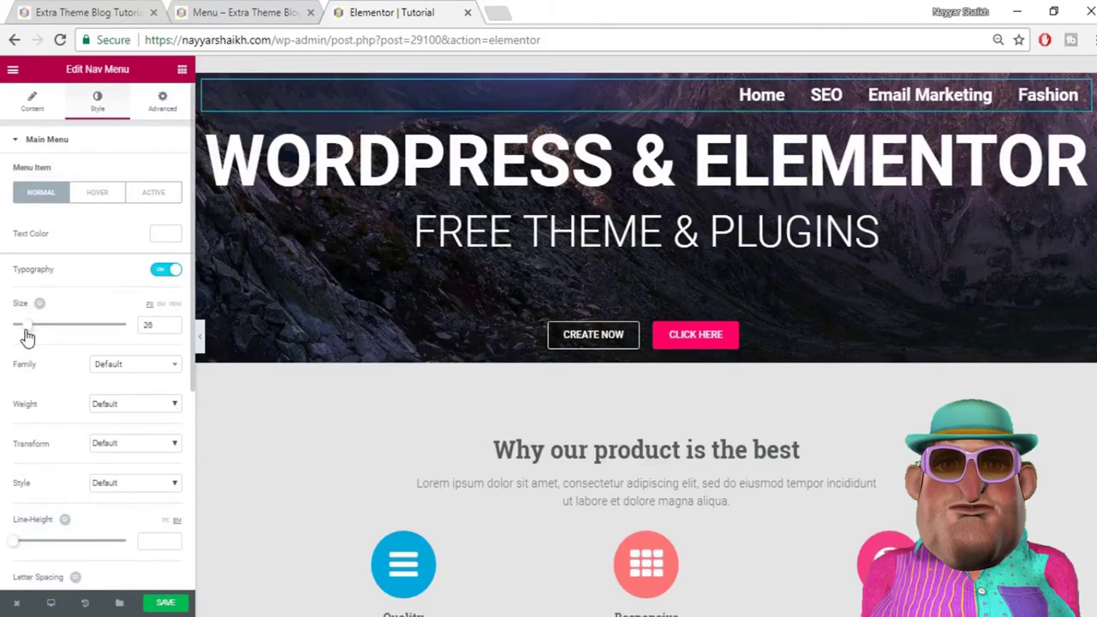
{"action": "left_click", "coordinate": [123, 370]}
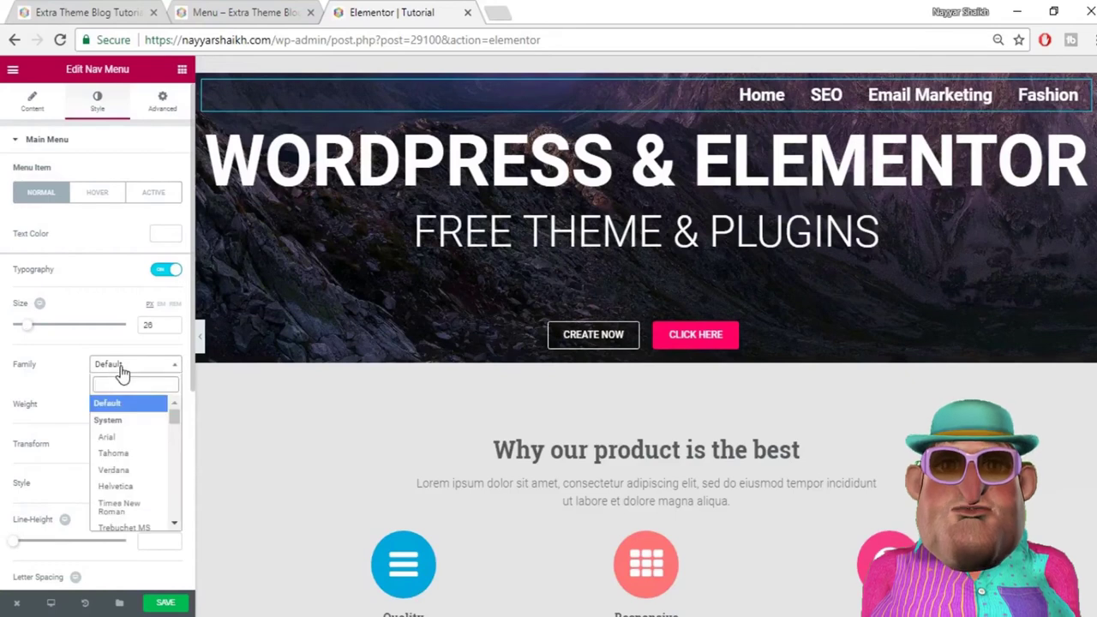
{"action": "type", "text": "robo"}
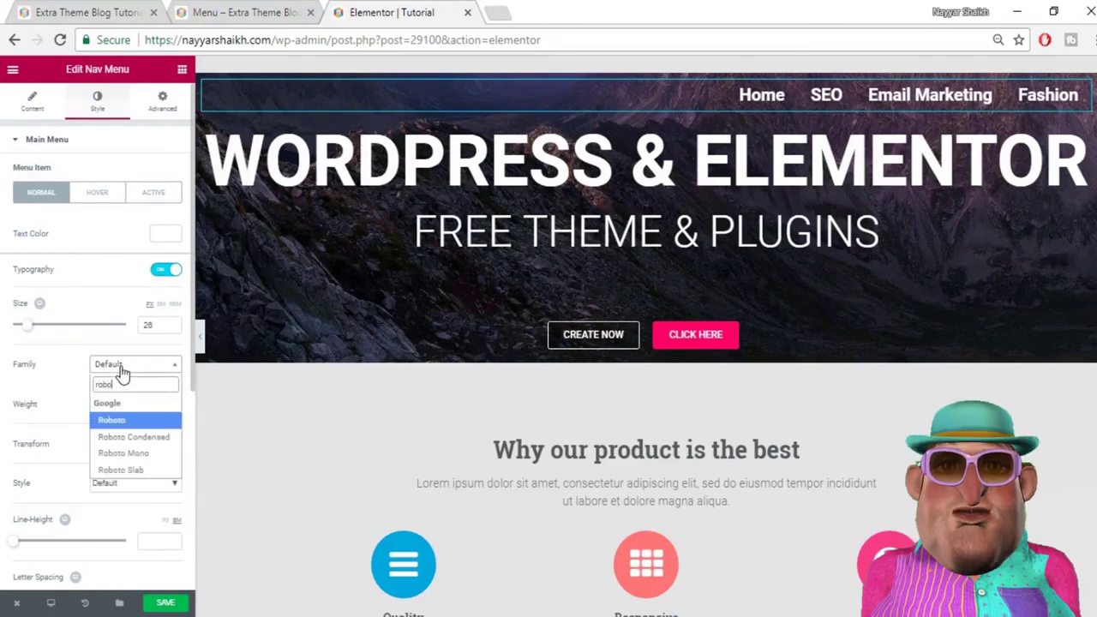
{"action": "key", "text": "Return"}
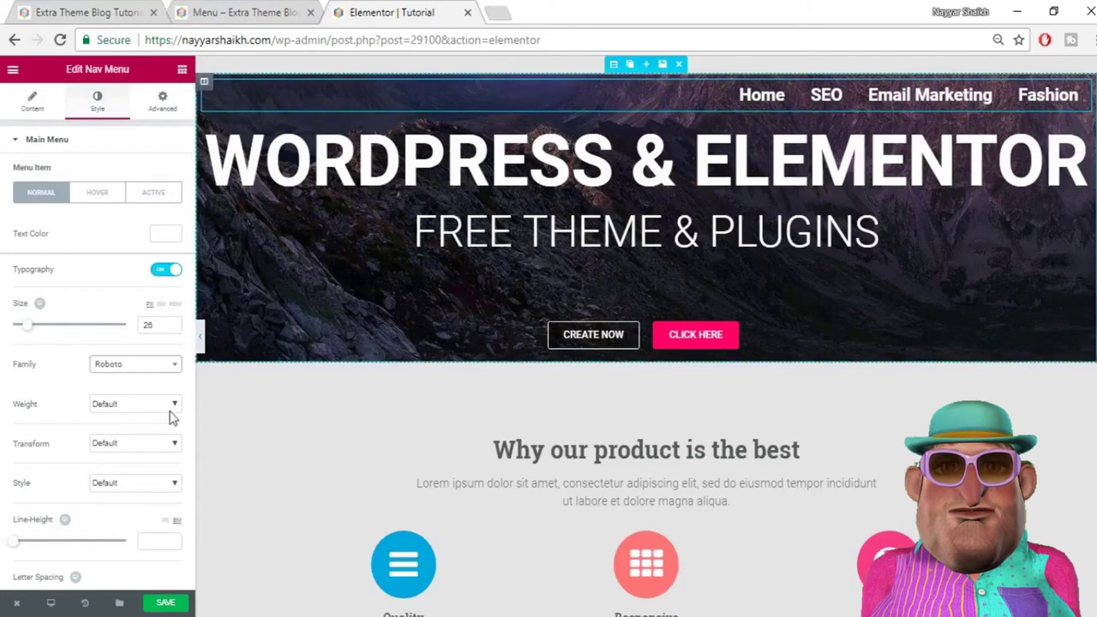
{"action": "left_click", "coordinate": [131, 404]}
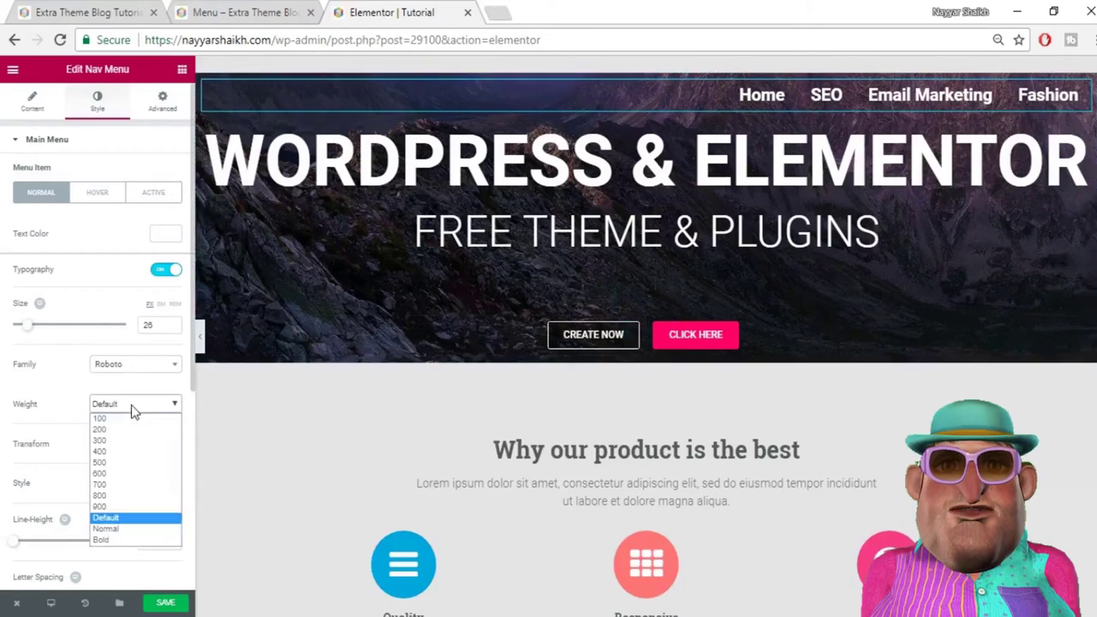
{"action": "left_click", "coordinate": [124, 454]}
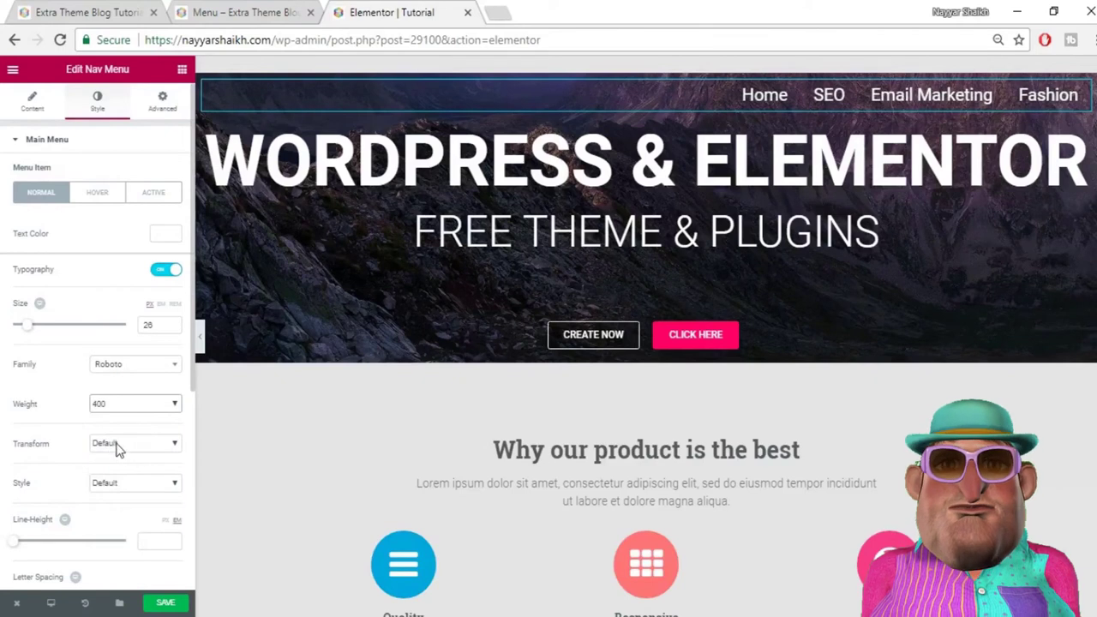
Step: Set the letter spacing of the menu items to 2.2
{"action": "scroll", "coordinate": [117, 449], "scroll_direction": "down", "scroll_amount": 1}
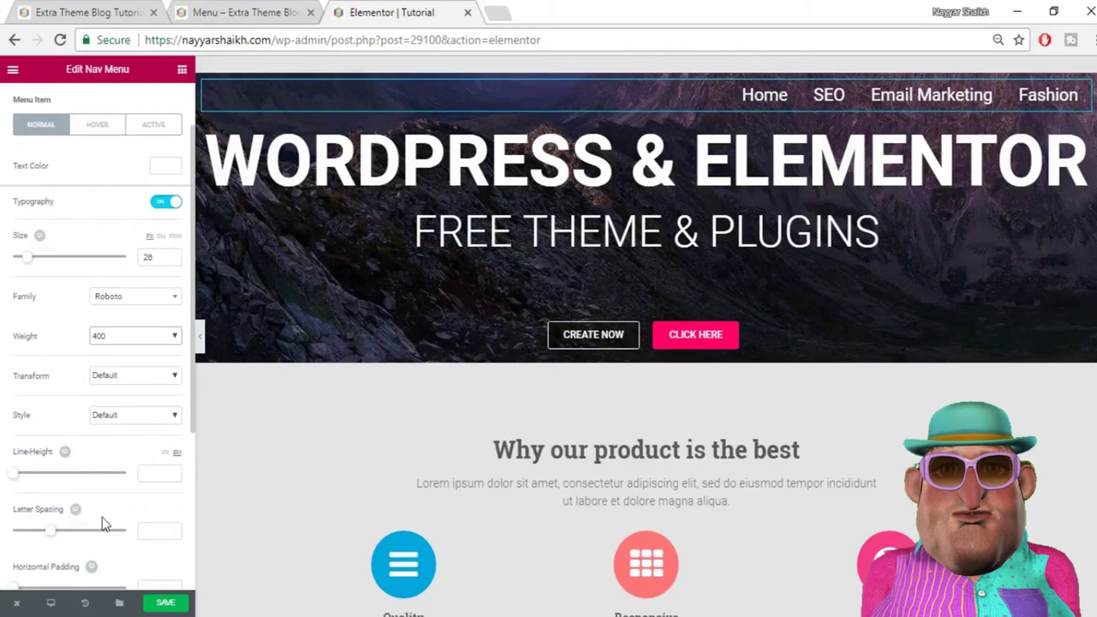
{"action": "scroll", "coordinate": [103, 522], "scroll_direction": "down", "scroll_amount": 1}
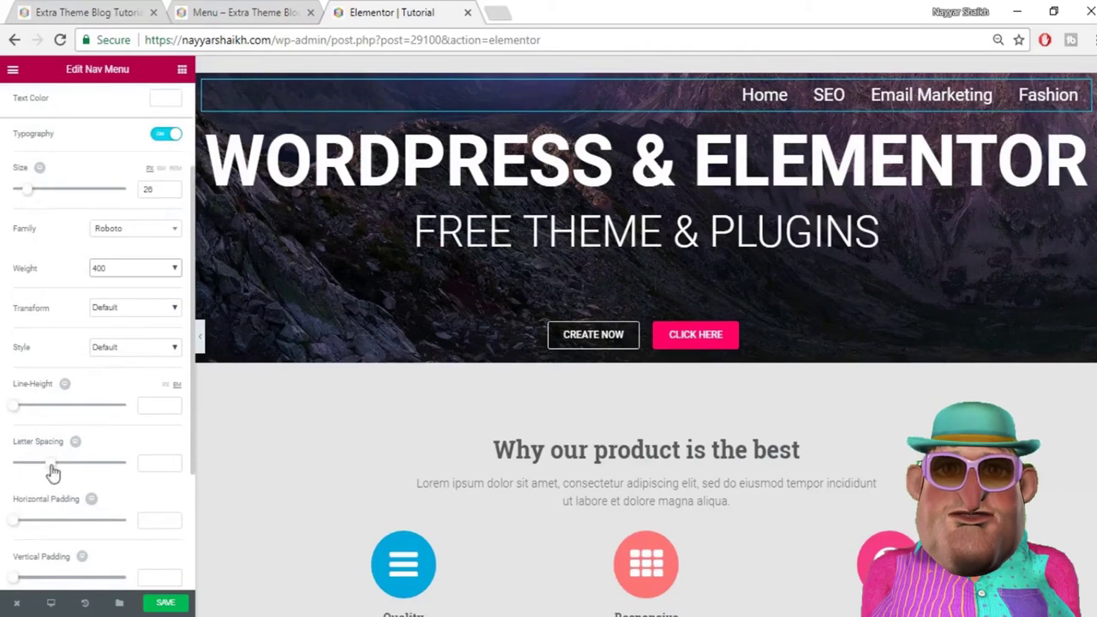
{"action": "left_click_drag", "start_coordinate": [54, 470], "coordinate": [69, 470]}
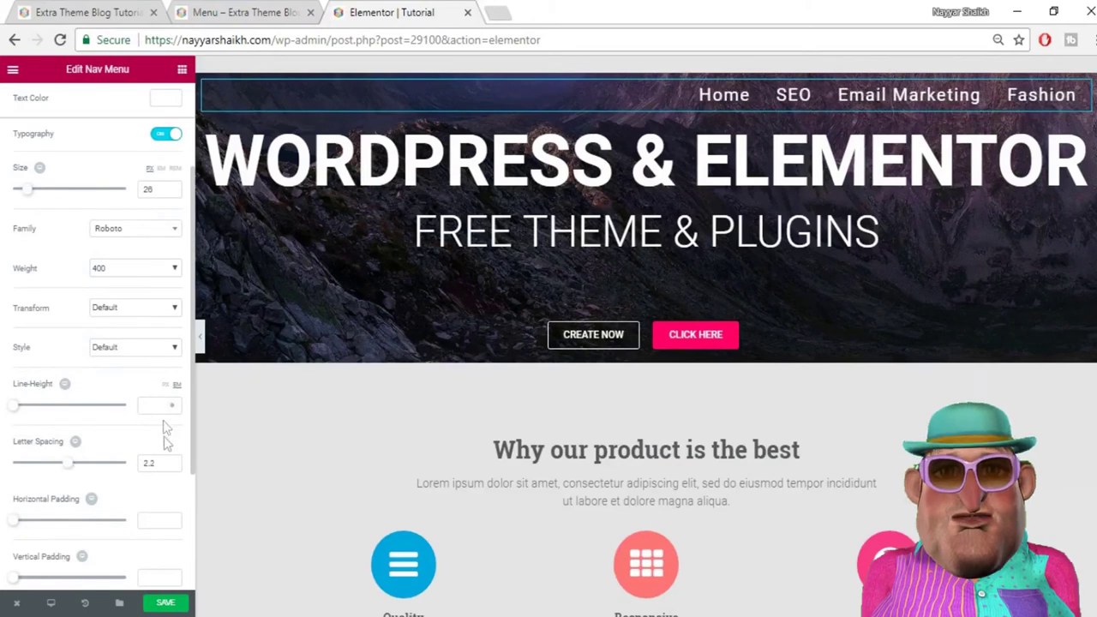
Step: Try a horizontal padding of 0 on the menu items and set it to 30
{"action": "scroll", "coordinate": [164, 437], "scroll_direction": "down", "scroll_amount": 1}
{"action": "scroll", "coordinate": [122, 462], "scroll_direction": "down", "scroll_amount": 1}
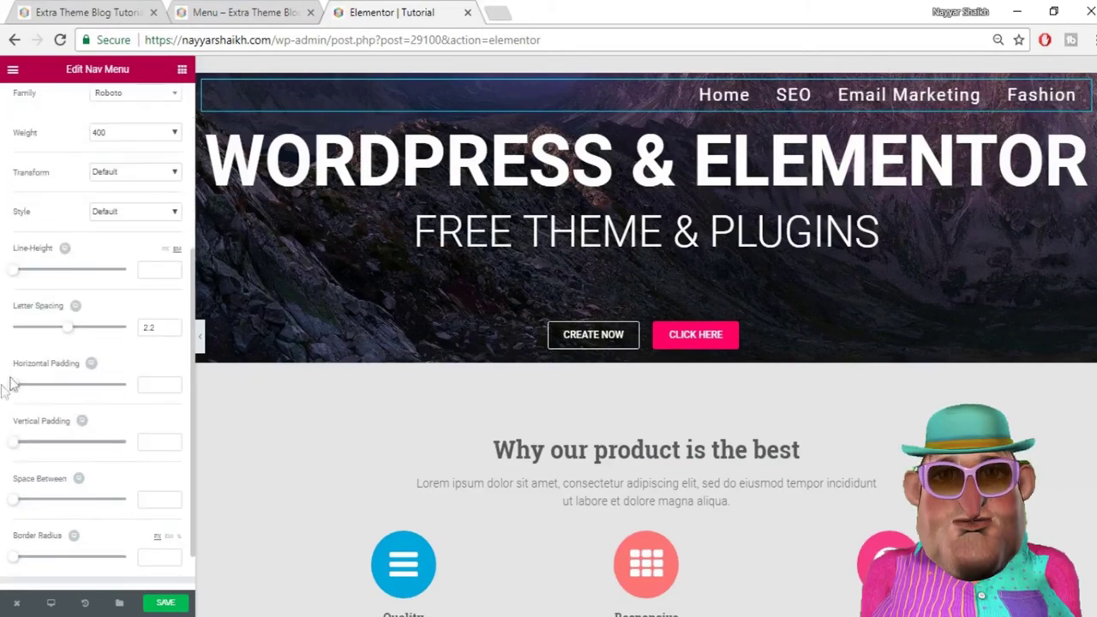
{"action": "mouse_move", "coordinate": [15, 387]}
{"action": "left_mouse_down"}
{"action": "mouse_move", "coordinate": [66, 393]}
{"action": "mouse_move", "coordinate": [3, 402]}
{"action": "left_mouse_up"}
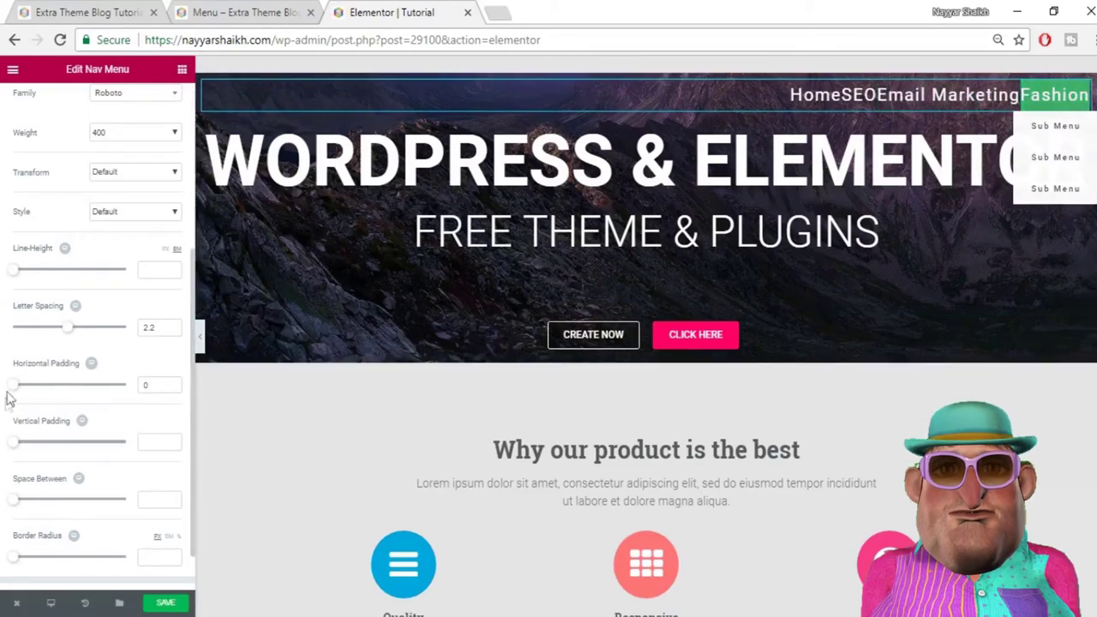
{"action": "left_click_drag", "start_coordinate": [11, 391], "coordinate": [80, 394]}
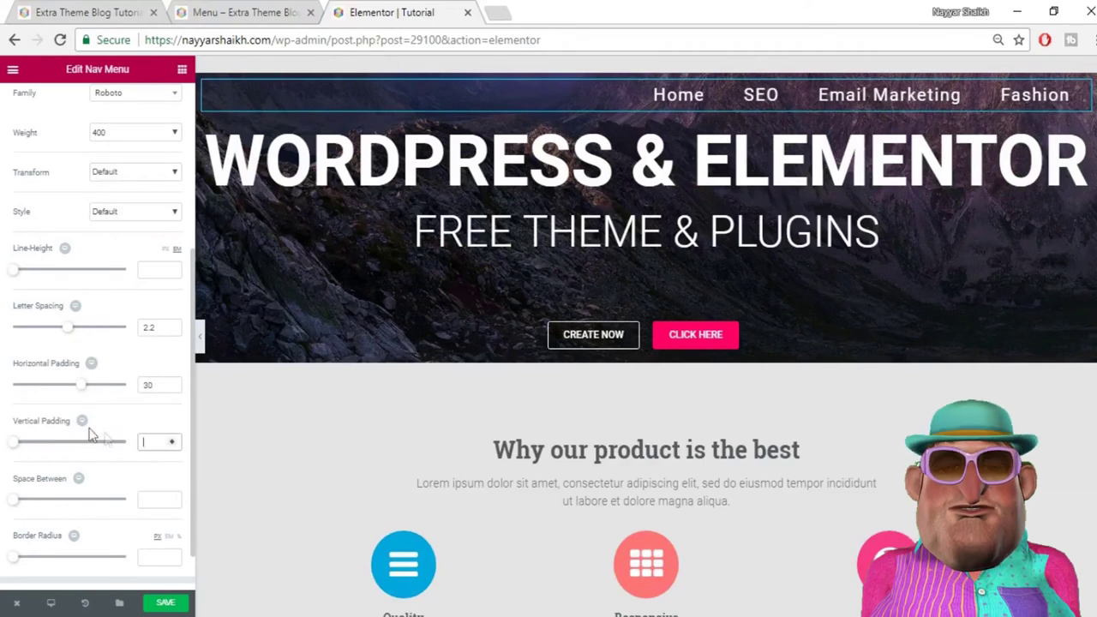
Step: Try a vertical padding of 0 on the menu items, set it to 19, and set the space between them to 5
{"action": "type", "text": "0"}
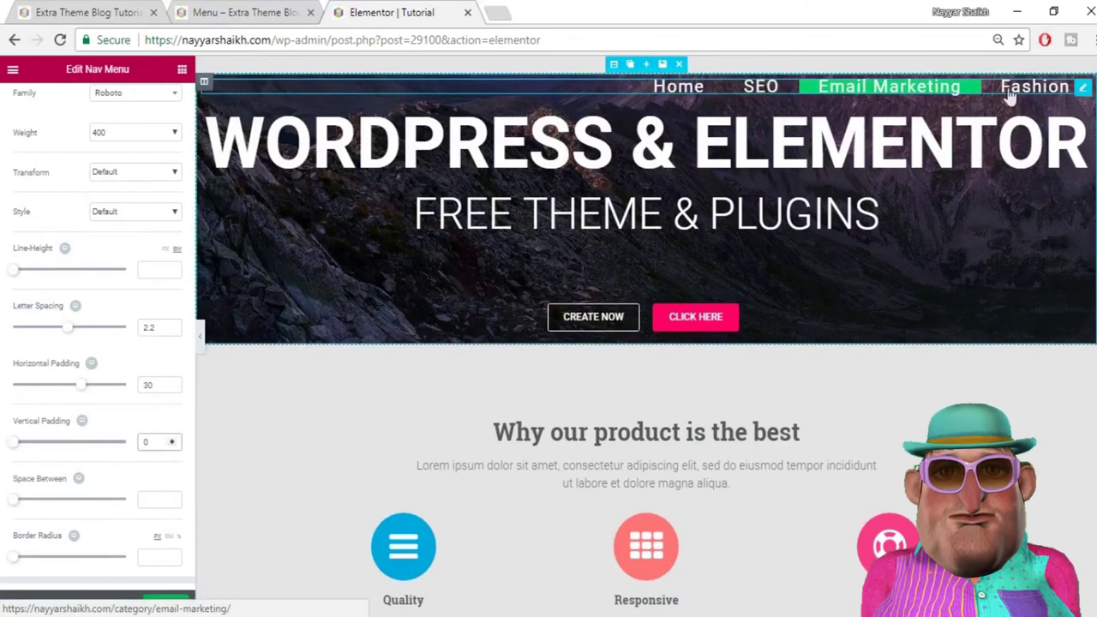
{"action": "mouse_move", "coordinate": [1029, 92]}
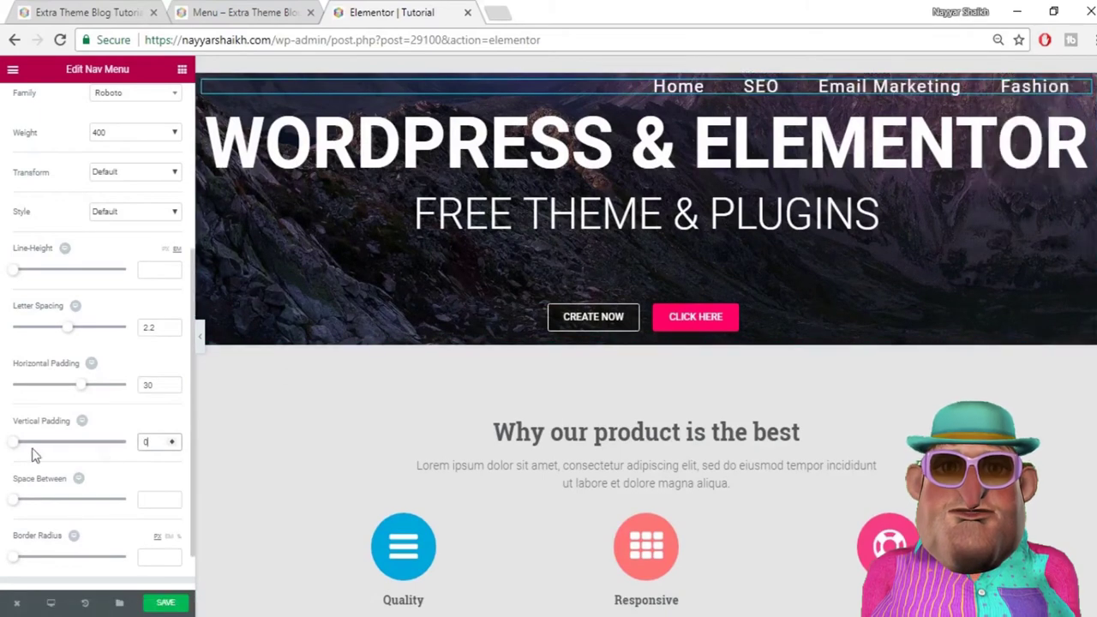
{"action": "left_click_drag", "start_coordinate": [13, 444], "coordinate": [55, 476]}
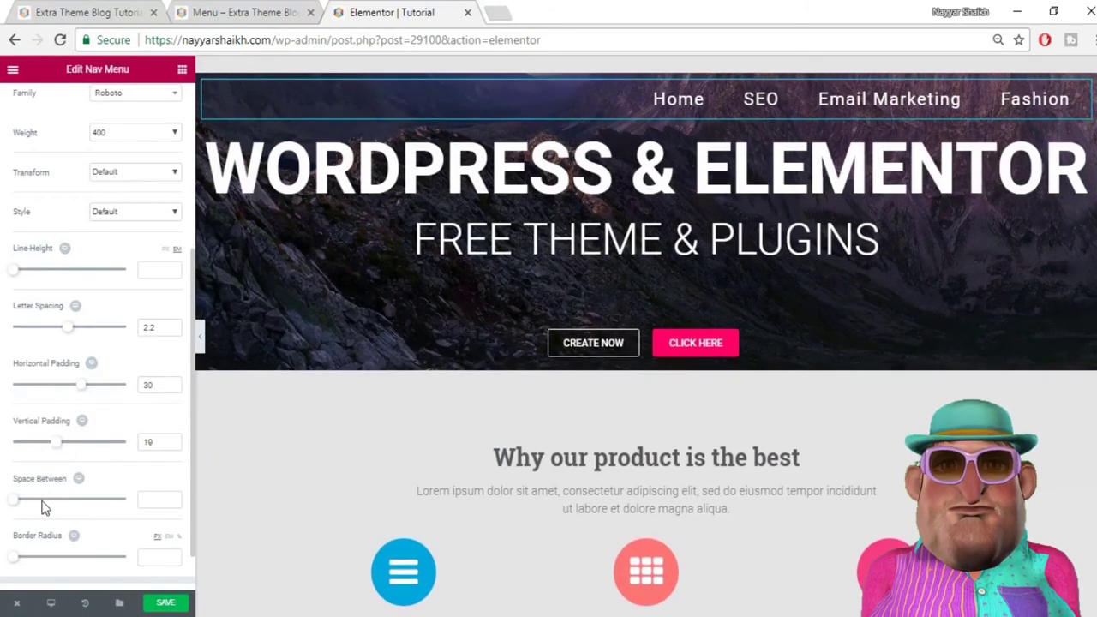
{"action": "mouse_move", "coordinate": [19, 502]}
{"action": "left_mouse_down"}
{"action": "mouse_move", "coordinate": [31, 504]}
{"action": "mouse_move", "coordinate": [20, 504]}
{"action": "left_mouse_up"}
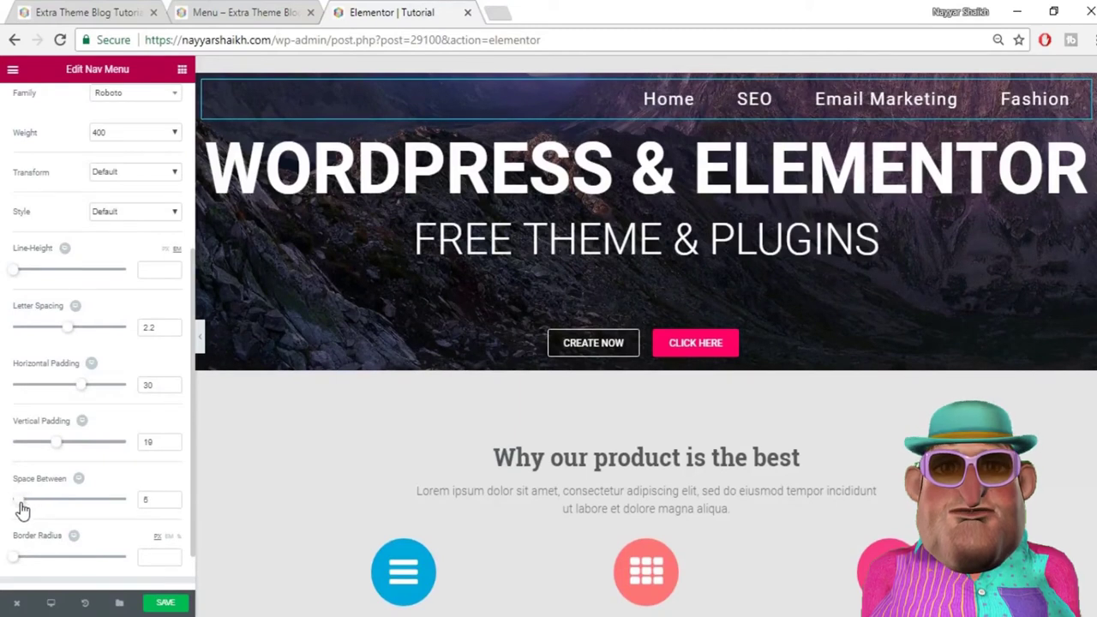
Step: Set the hover pointer color of the main menu items to the semi-transparent red rgba(255,35,35,0.63)
{"action": "scroll", "coordinate": [101, 535], "scroll_direction": "down", "scroll_amount": 1}
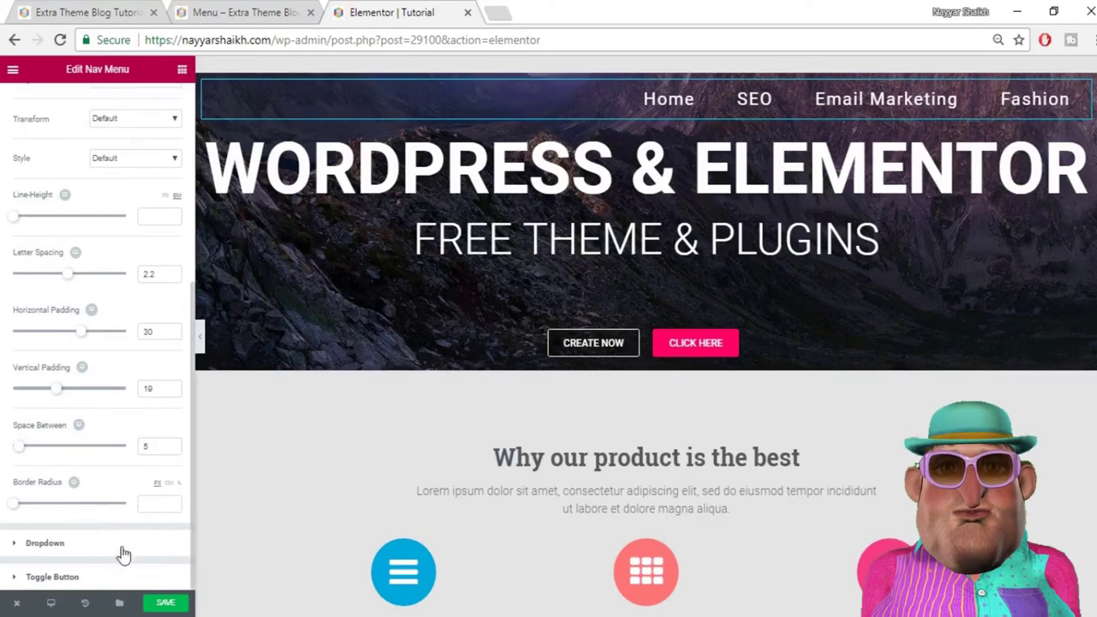
{"action": "scroll", "coordinate": [68, 368], "scroll_direction": "up", "scroll_amount": 5}
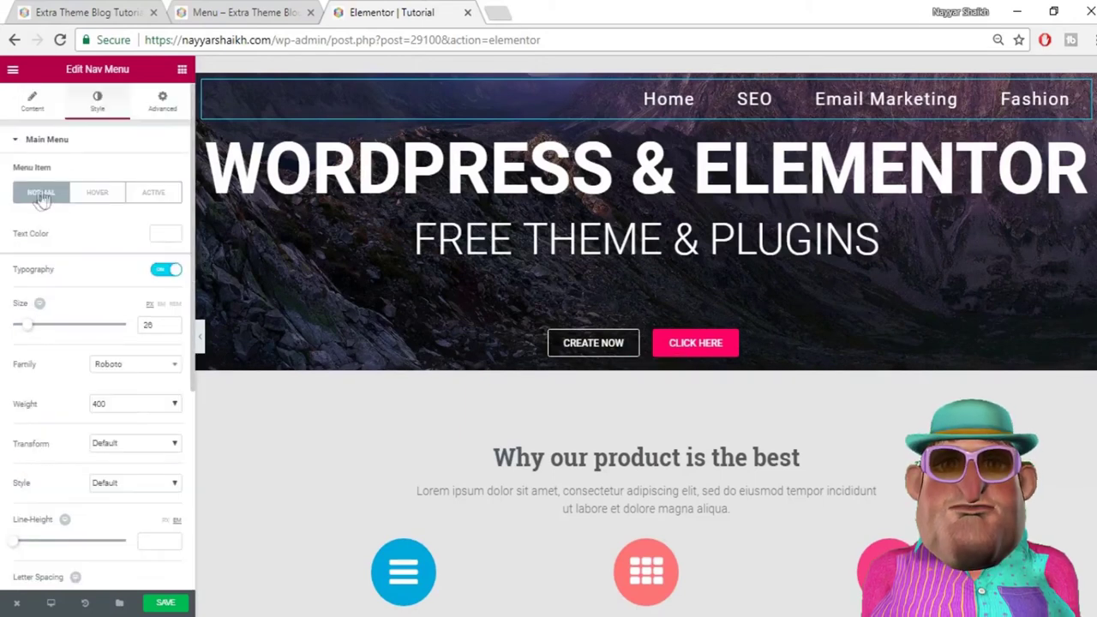
{"action": "left_click", "coordinate": [98, 193]}
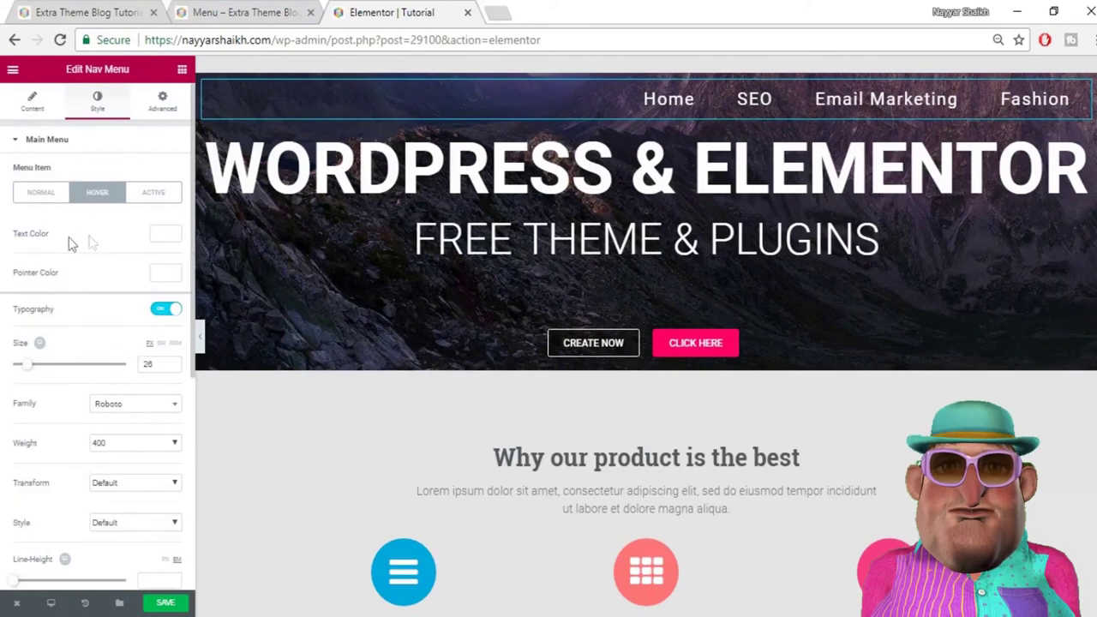
{"action": "left_click", "coordinate": [167, 239]}
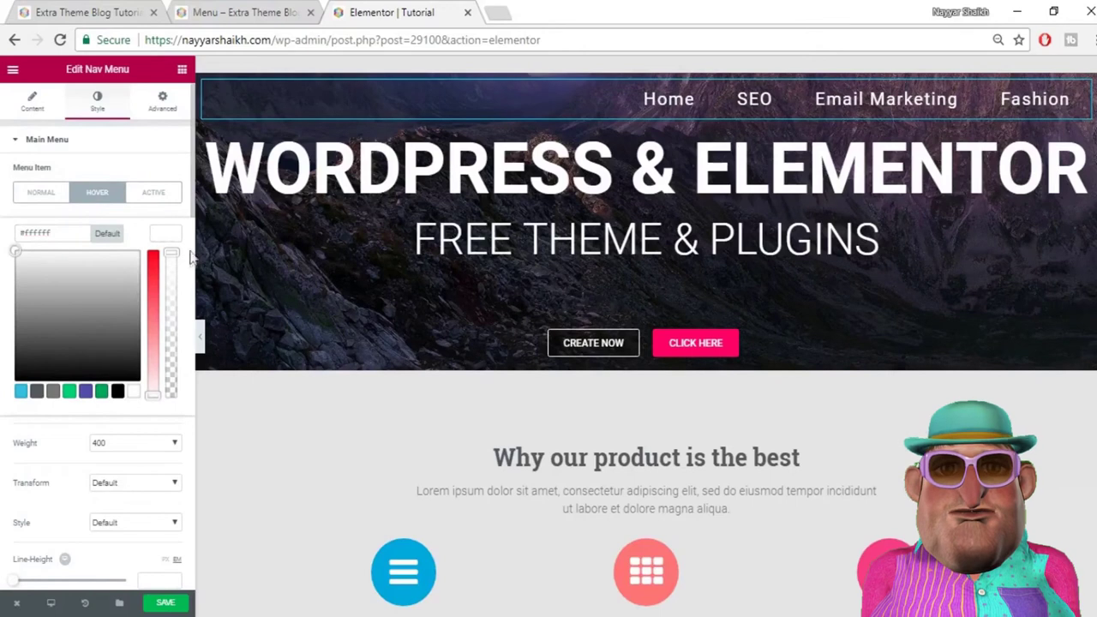
{"action": "left_click", "coordinate": [169, 243]}
{"action": "left_click", "coordinate": [176, 276]}
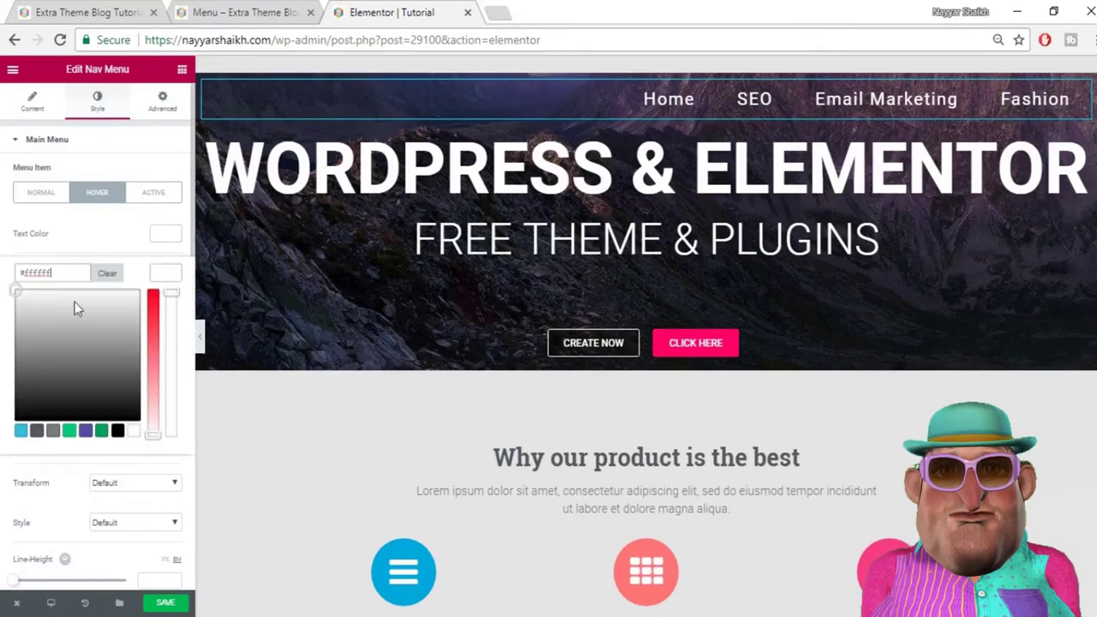
{"action": "key", "text": "ctrl+v"}
{"action": "left_click", "coordinate": [154, 313]}
{"action": "left_click_drag", "start_coordinate": [156, 319], "coordinate": [173, 298]}
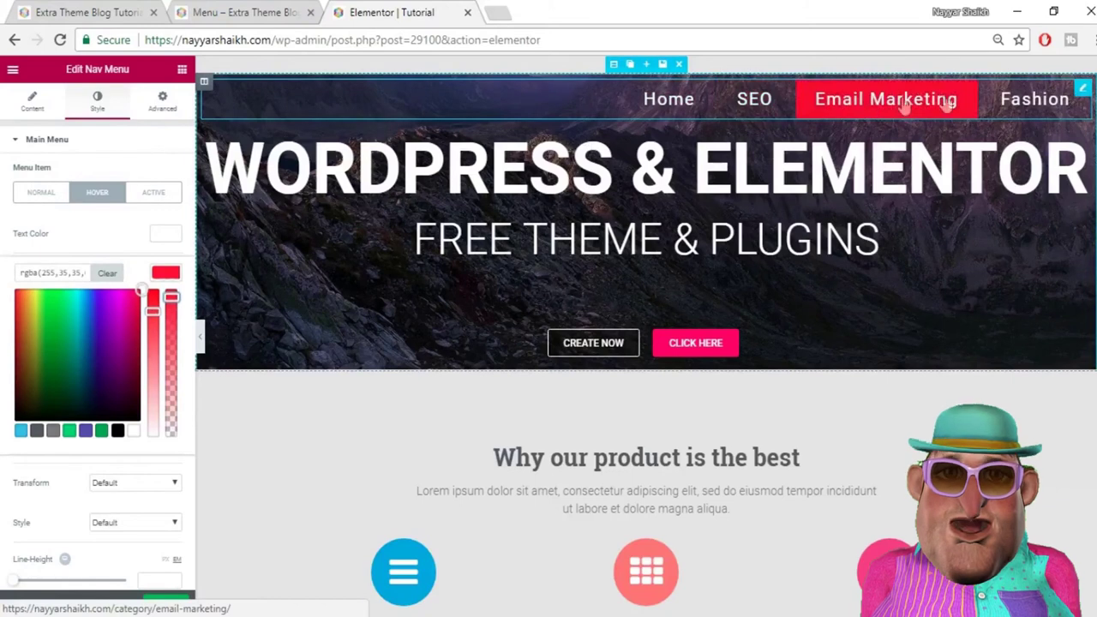
{"action": "left_click_drag", "start_coordinate": [171, 297], "coordinate": [172, 345]}
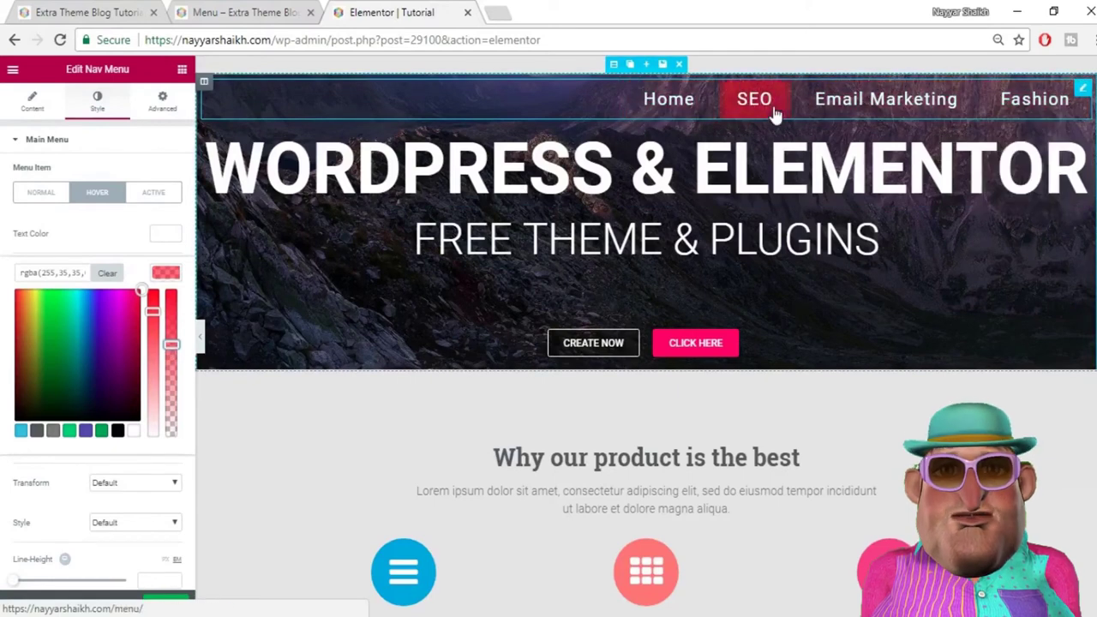
{"action": "left_click", "coordinate": [158, 287]}
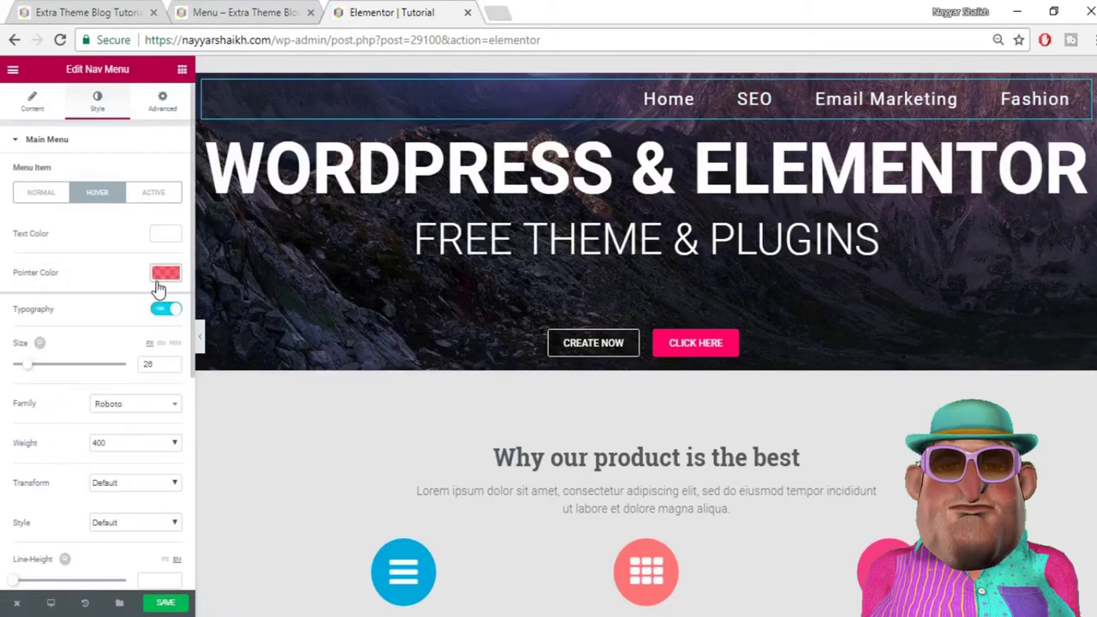
Step: Check how the navigation on the Menu page in the other browser tab highlights its items, and return to the Elementor editor
{"action": "left_click", "coordinate": [164, 199]}
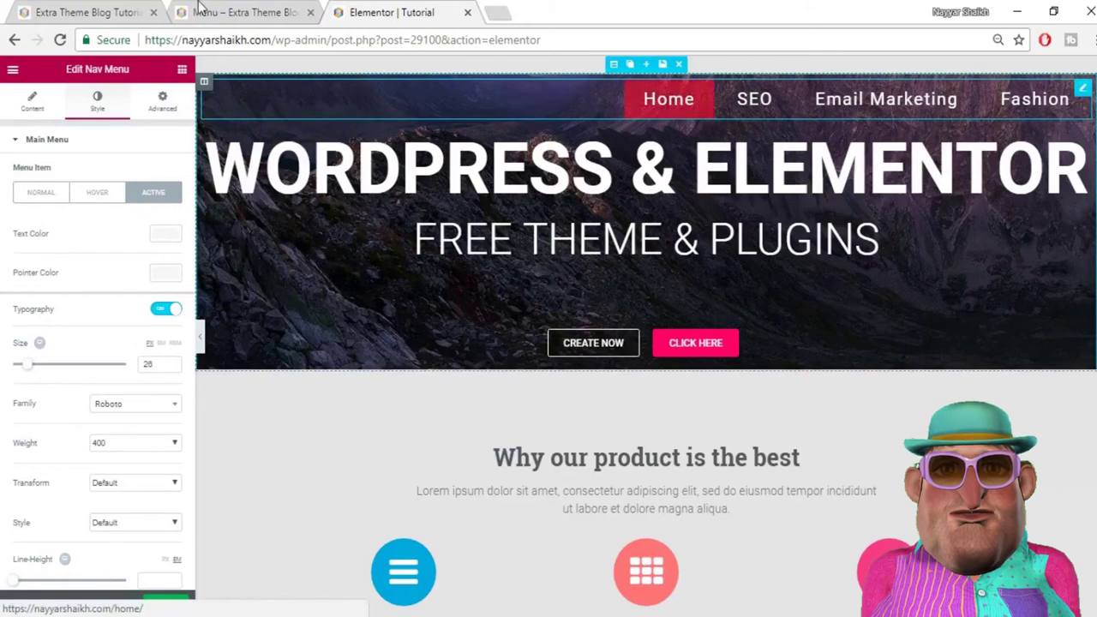
{"action": "left_click", "coordinate": [244, 10]}
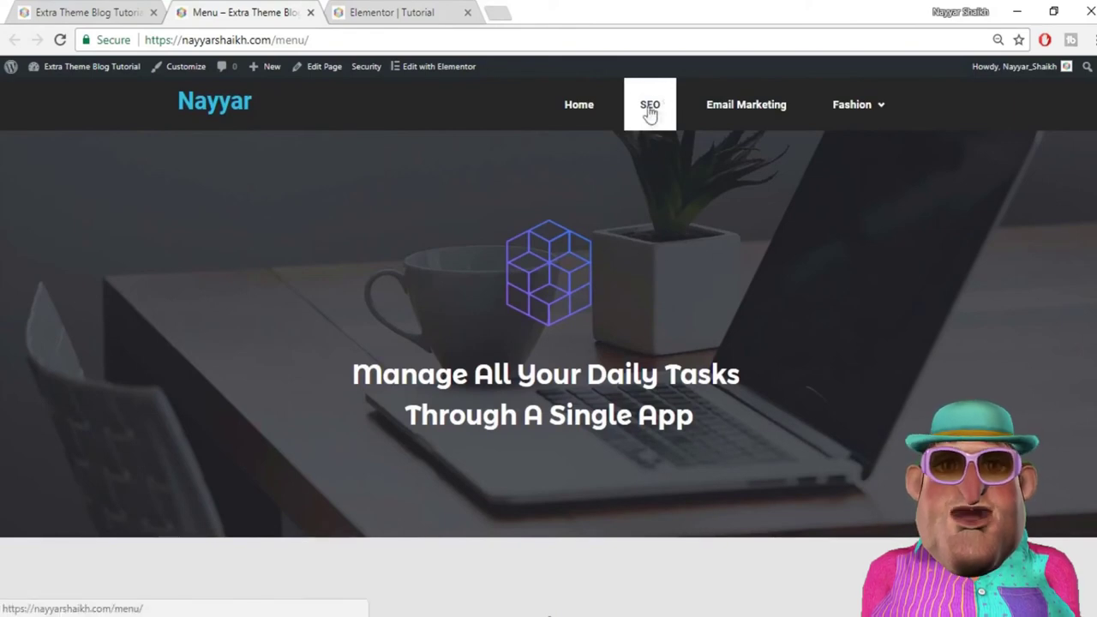
{"action": "left_click", "coordinate": [368, 12]}
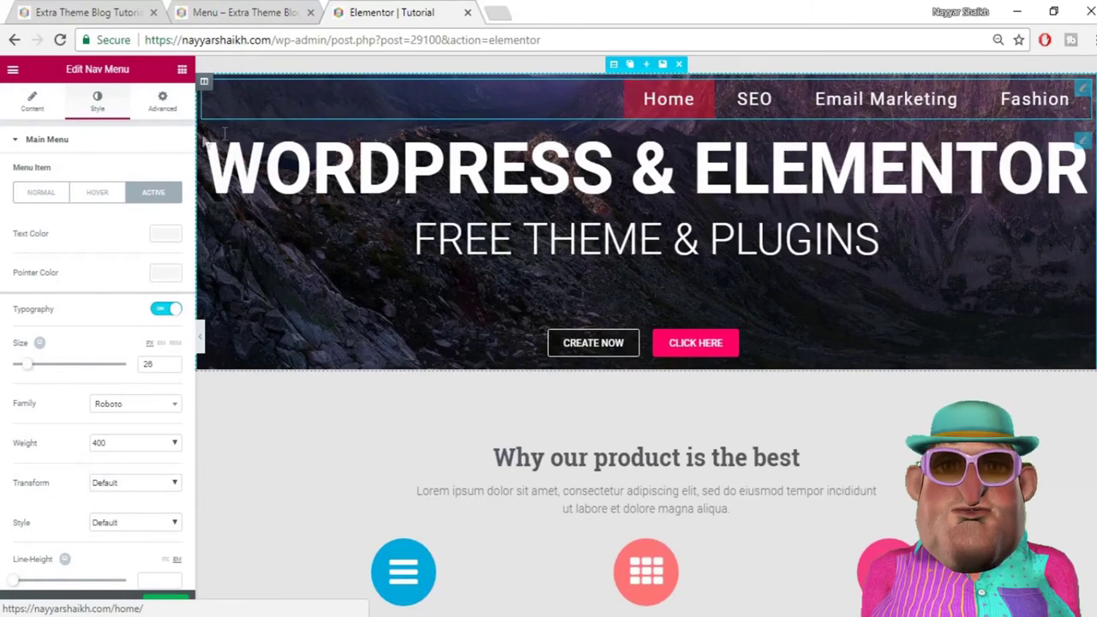
Step: Copy the hover pointer color value of the main menu items
{"action": "left_click", "coordinate": [96, 192]}
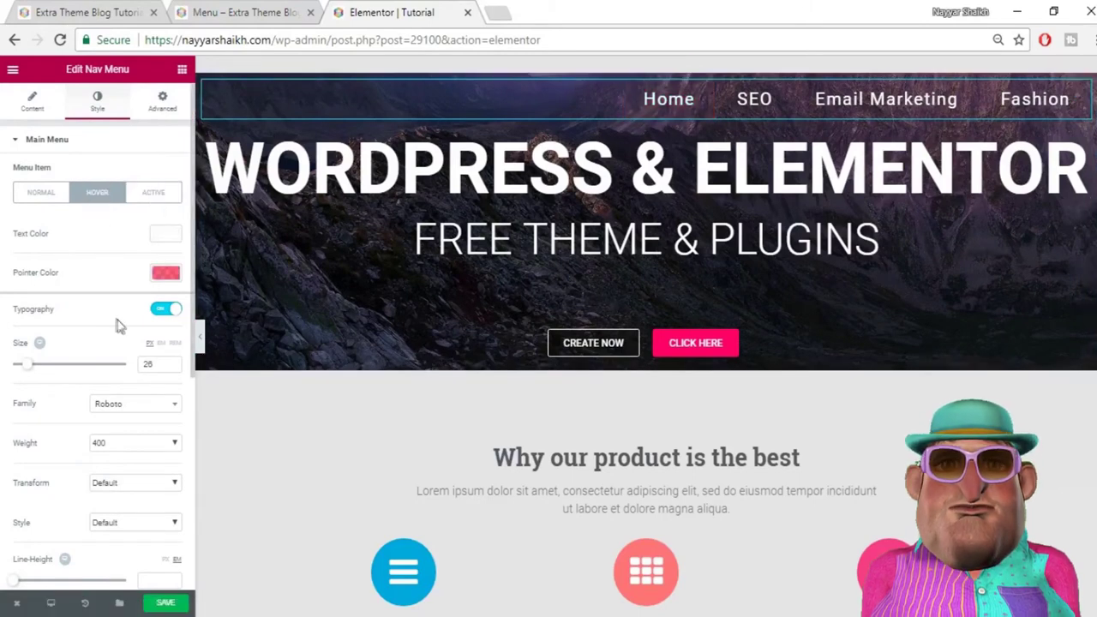
{"action": "left_click", "coordinate": [166, 274]}
{"action": "double_click", "coordinate": [80, 273]}
Step: Set the active menu item's text color to #ffffff and its pointer color to rgba(255,35,35,0.63)
{"action": "left_click", "coordinate": [154, 193]}
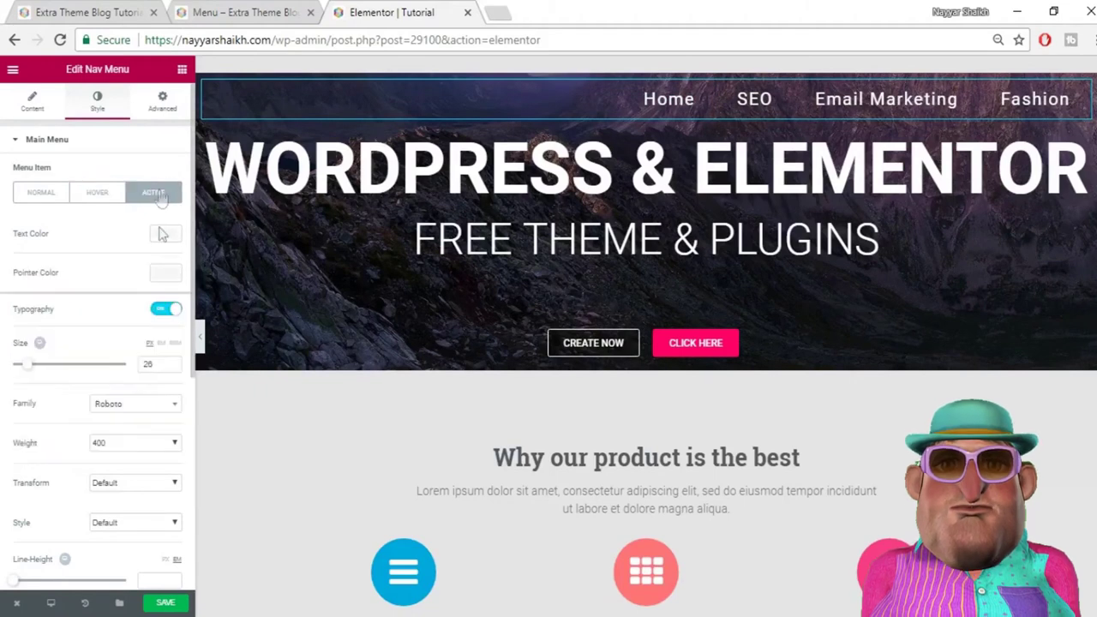
{"action": "left_click", "coordinate": [165, 238]}
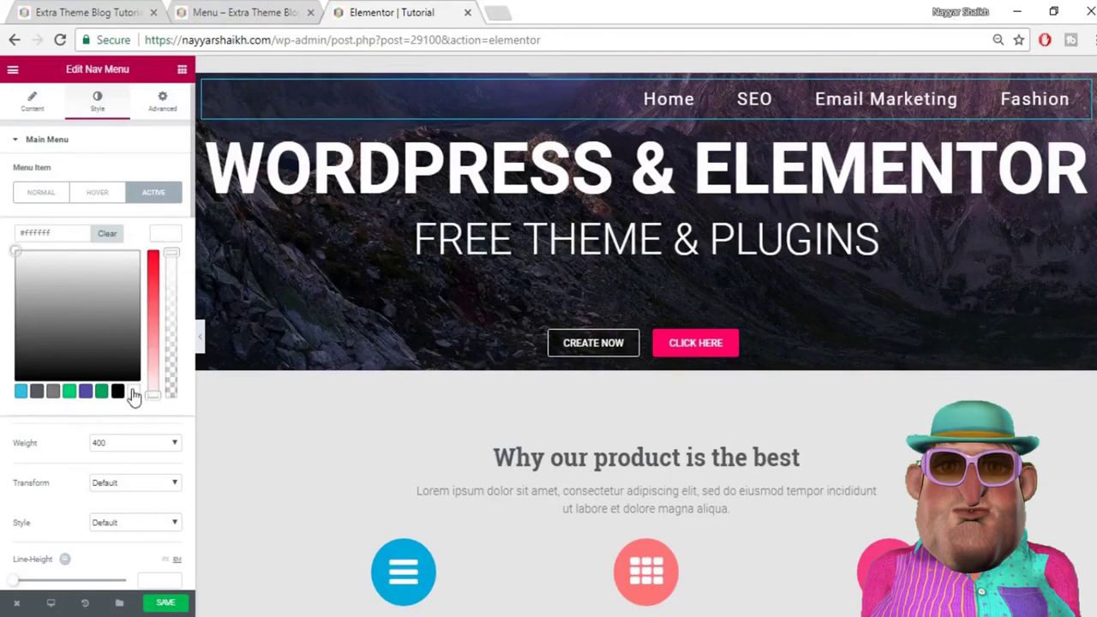
{"action": "left_click", "coordinate": [169, 247]}
{"action": "left_click", "coordinate": [166, 276]}
{"action": "type", "text": "rgba(255,35,35,0.63)"}
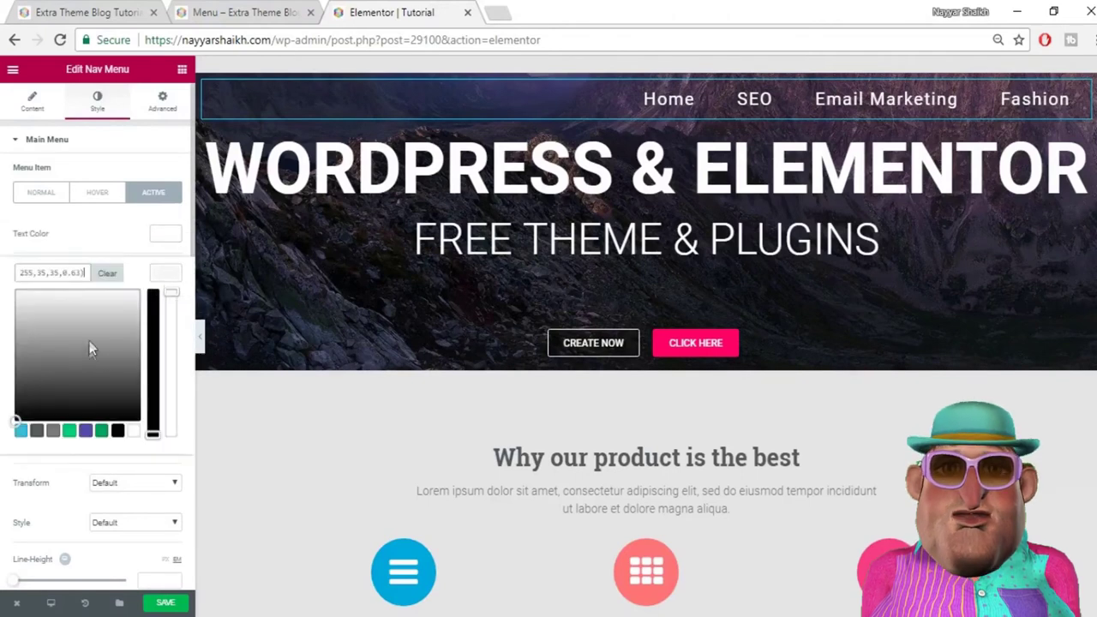
{"action": "left_click", "coordinate": [165, 274]}
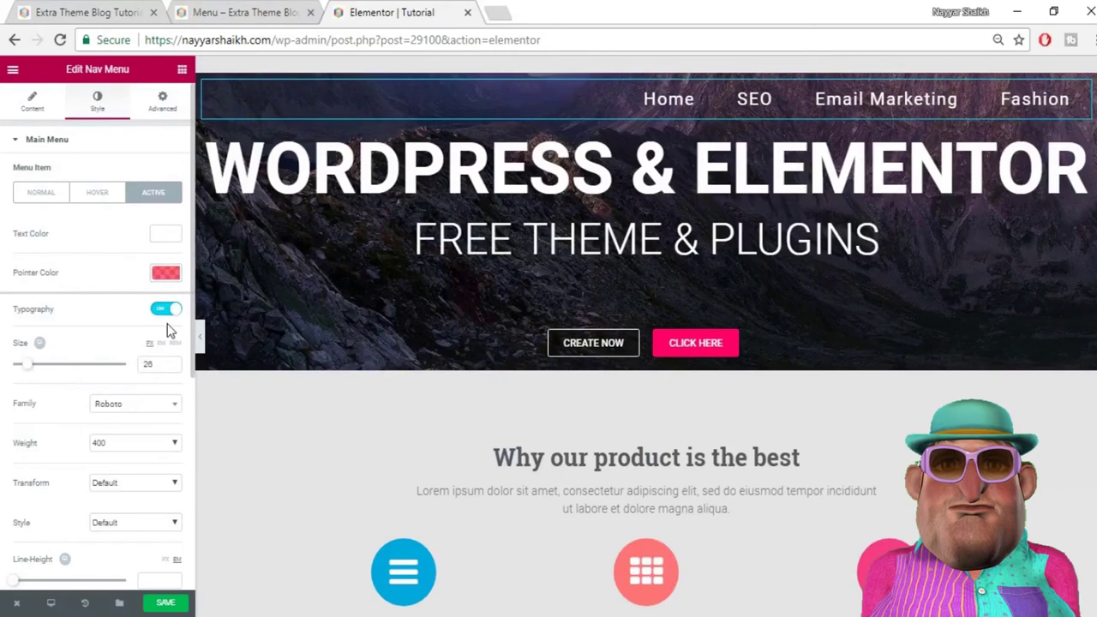
Step: Save the page and view its live version, checking the menu's hover highlight and the Fashion submenu
{"action": "left_click", "coordinate": [174, 604]}
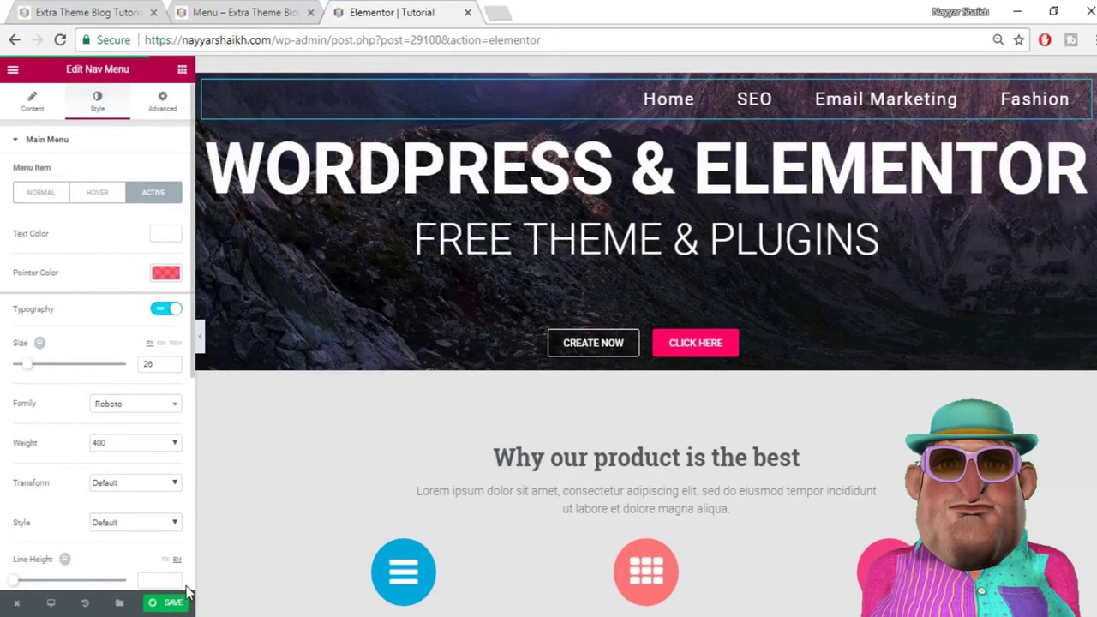
{"action": "left_click", "coordinate": [158, 610]}
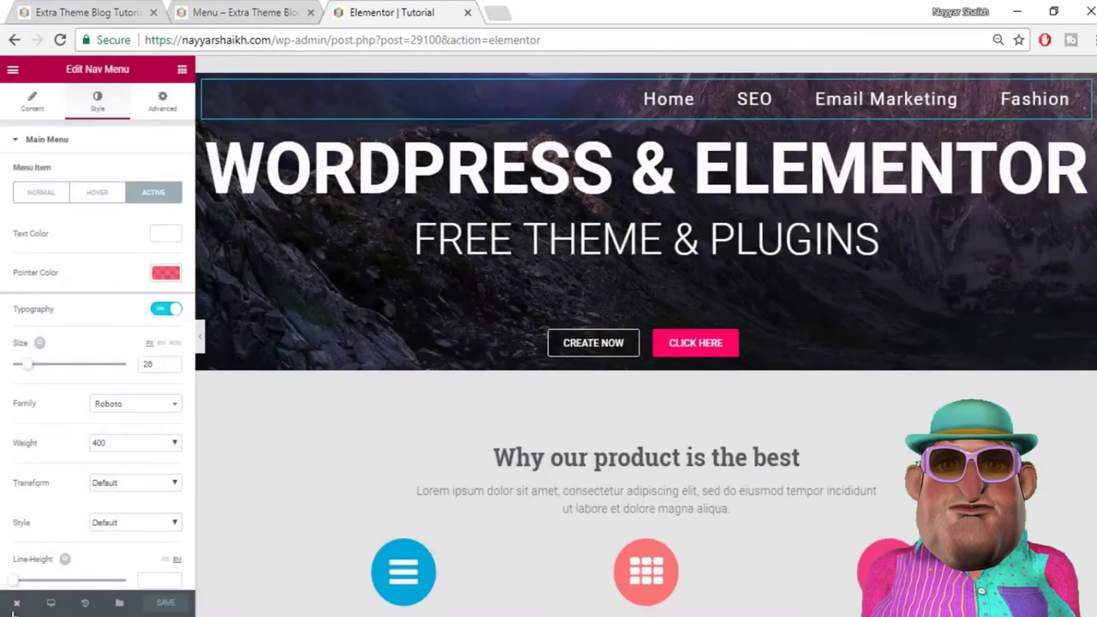
{"action": "mouse_move", "coordinate": [19, 610]}
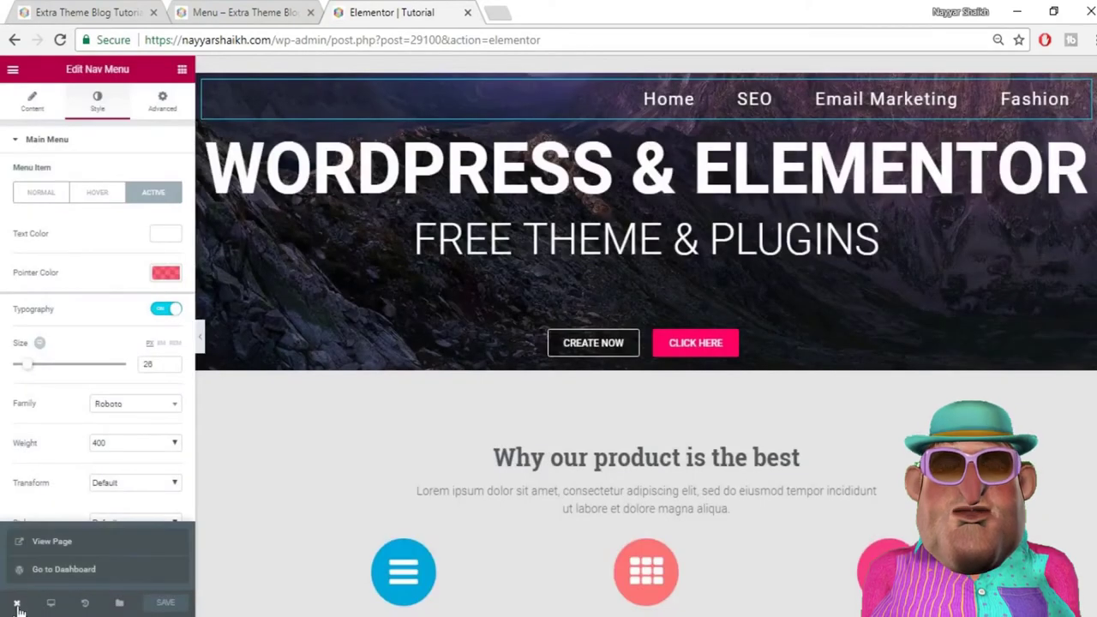
{"action": "left_click", "coordinate": [54, 543]}
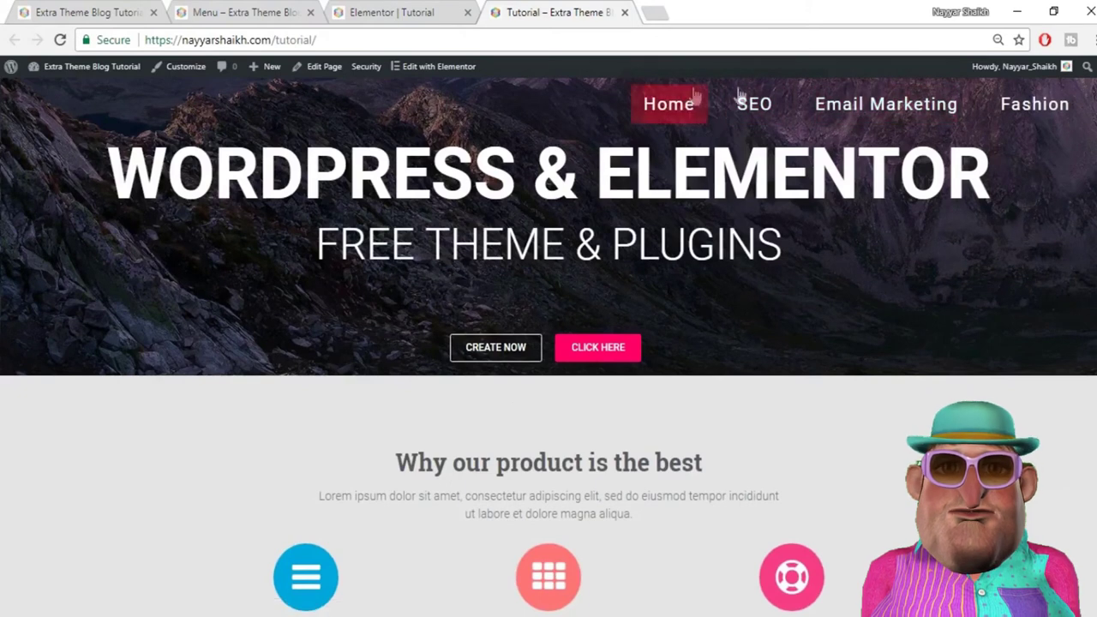
{"action": "left_click_drag", "start_coordinate": [349, 38], "coordinate": [272, 39]}
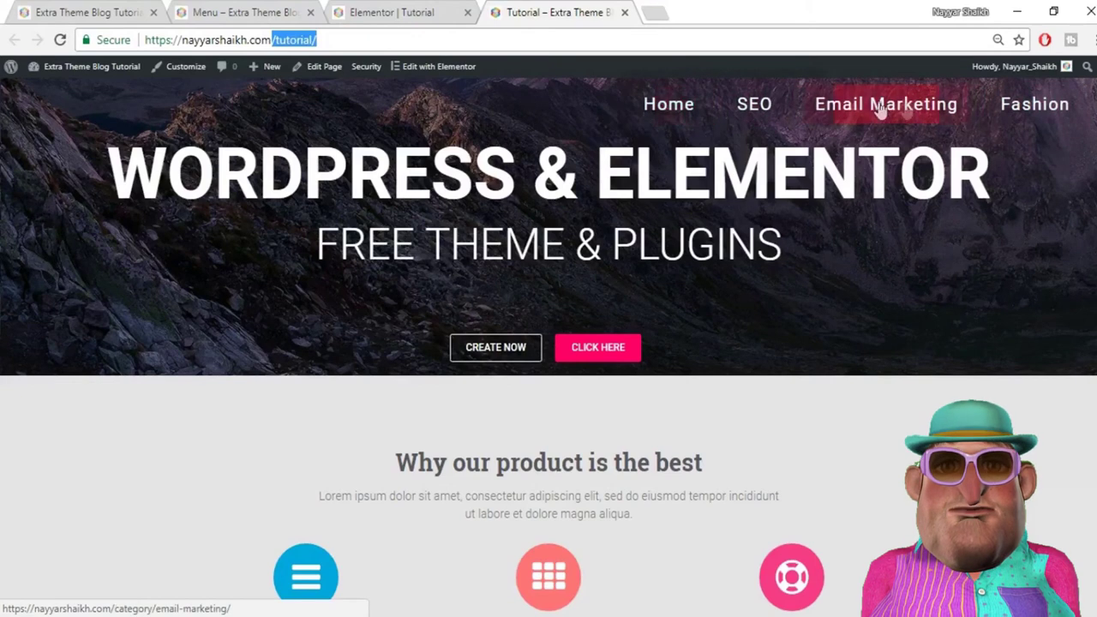
{"action": "mouse_move", "coordinate": [989, 124]}
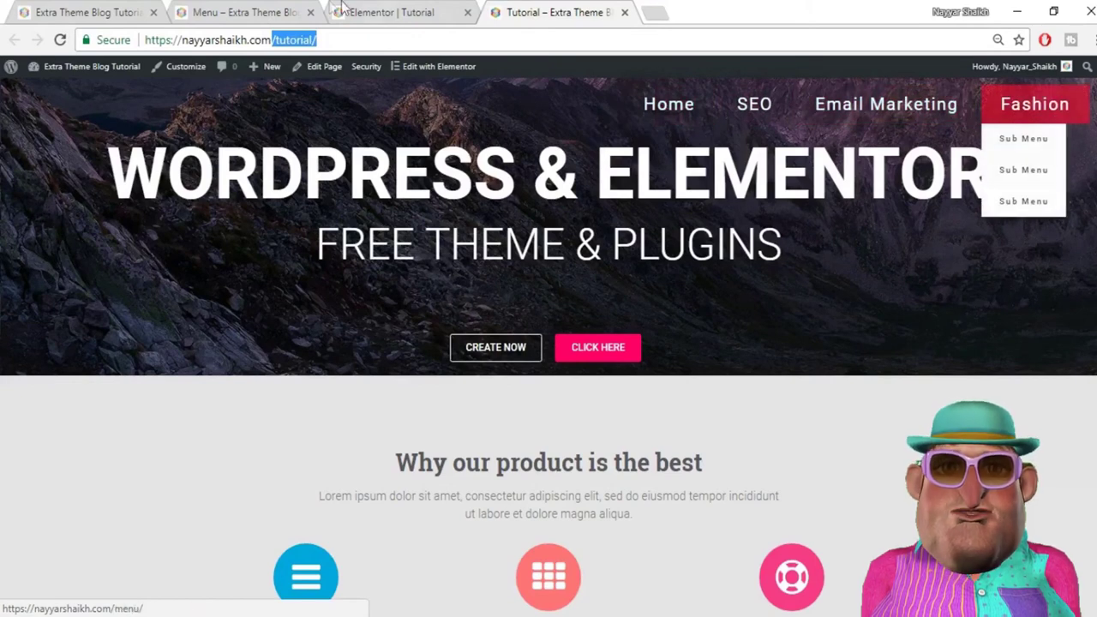
Step: Back in the Elementor editor, set the dropdown's normal text color to #ffffff and preview it in the Fashion submenu
{"action": "left_click", "coordinate": [370, 10]}
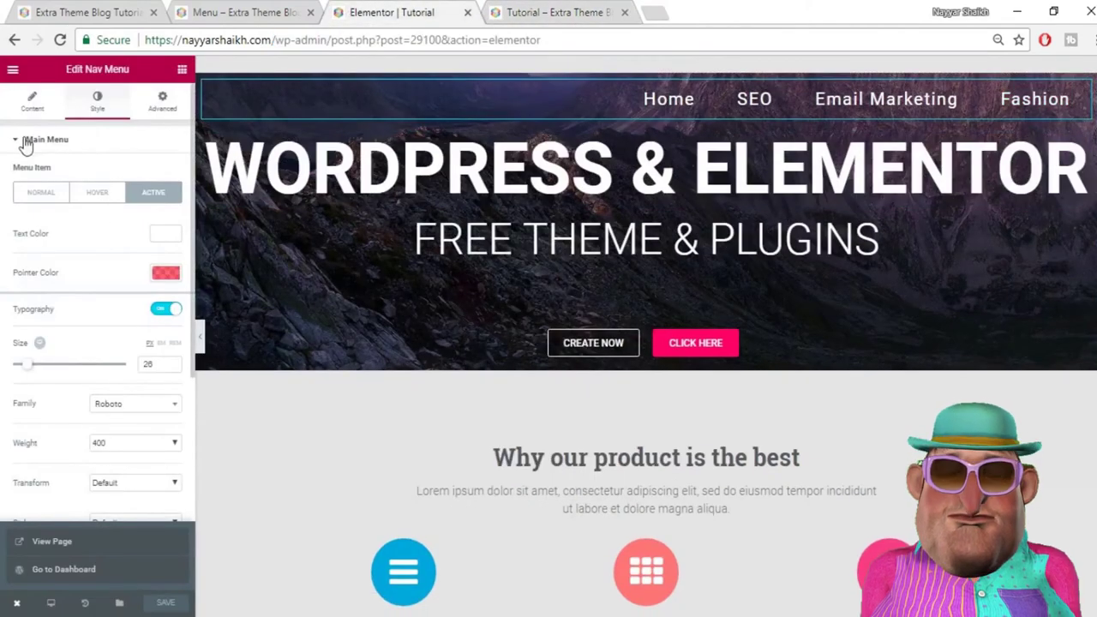
{"action": "left_click", "coordinate": [49, 140]}
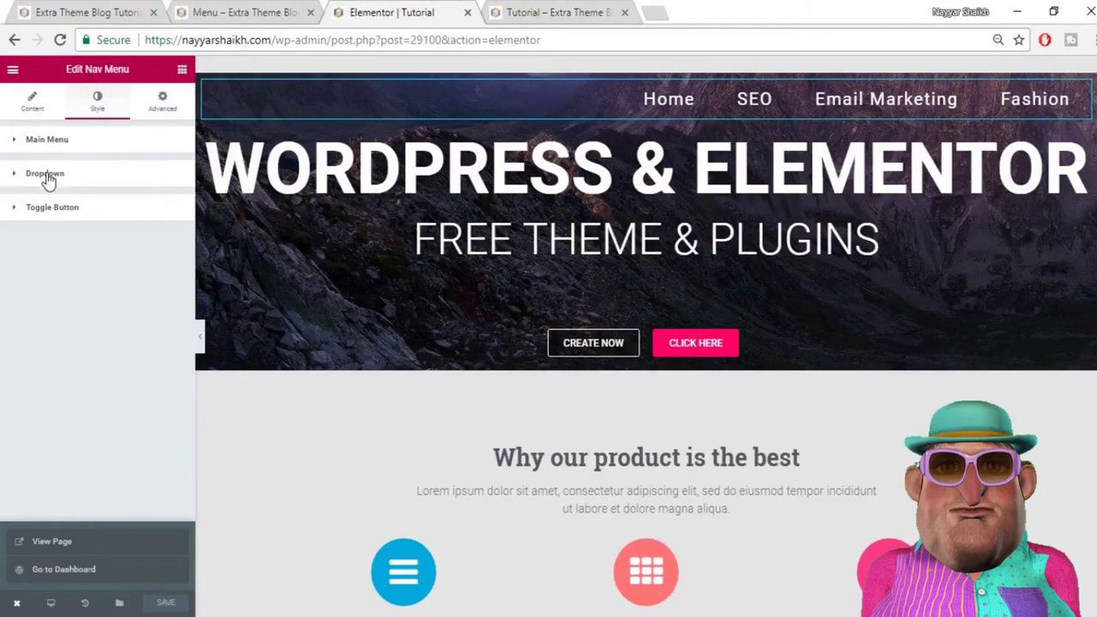
{"action": "left_click", "coordinate": [71, 178]}
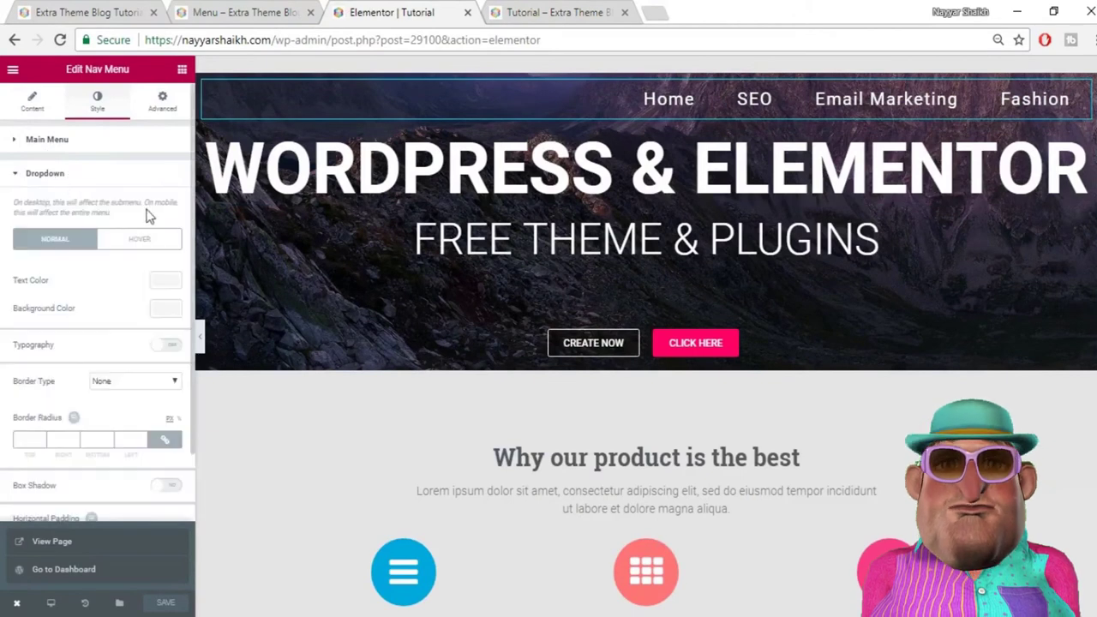
{"action": "left_click", "coordinate": [161, 280]}
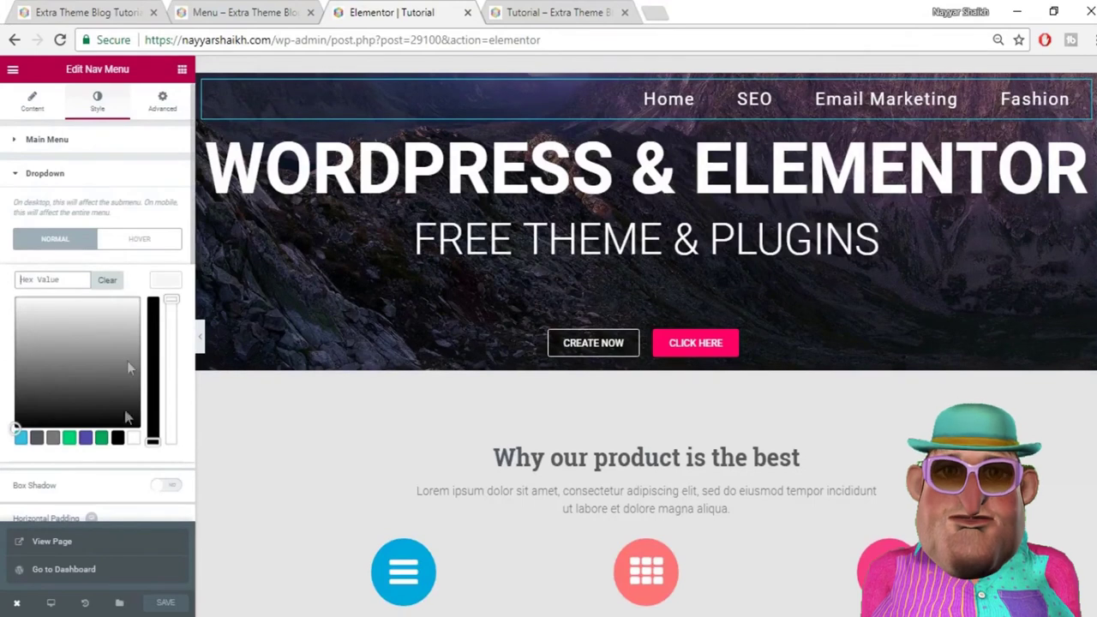
{"action": "left_click", "coordinate": [134, 440]}
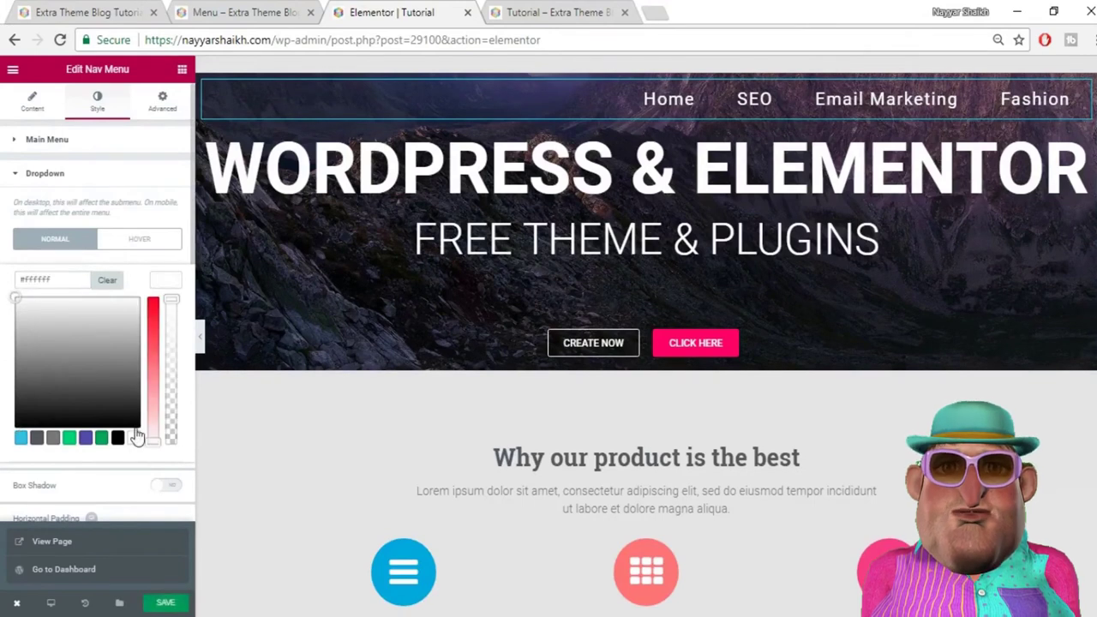
{"action": "left_click", "coordinate": [171, 287]}
{"action": "mouse_move", "coordinate": [1049, 120]}
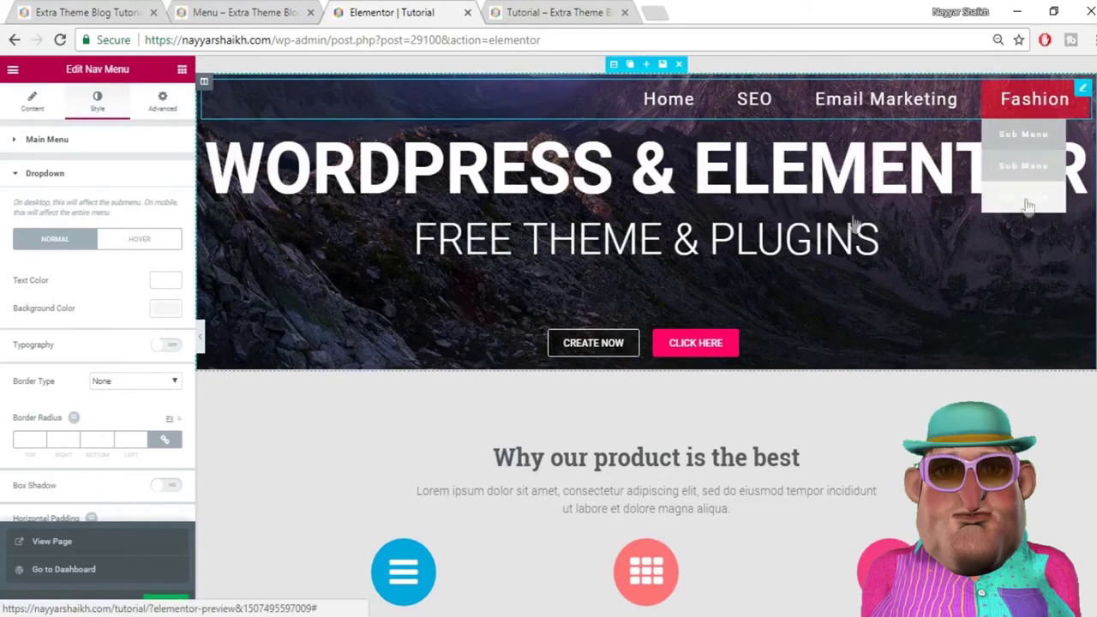
Step: Make the dropdown's normal background fully transparent, rgba(0,0,0,0), and preview the Fashion submenu
{"action": "left_click", "coordinate": [165, 310]}
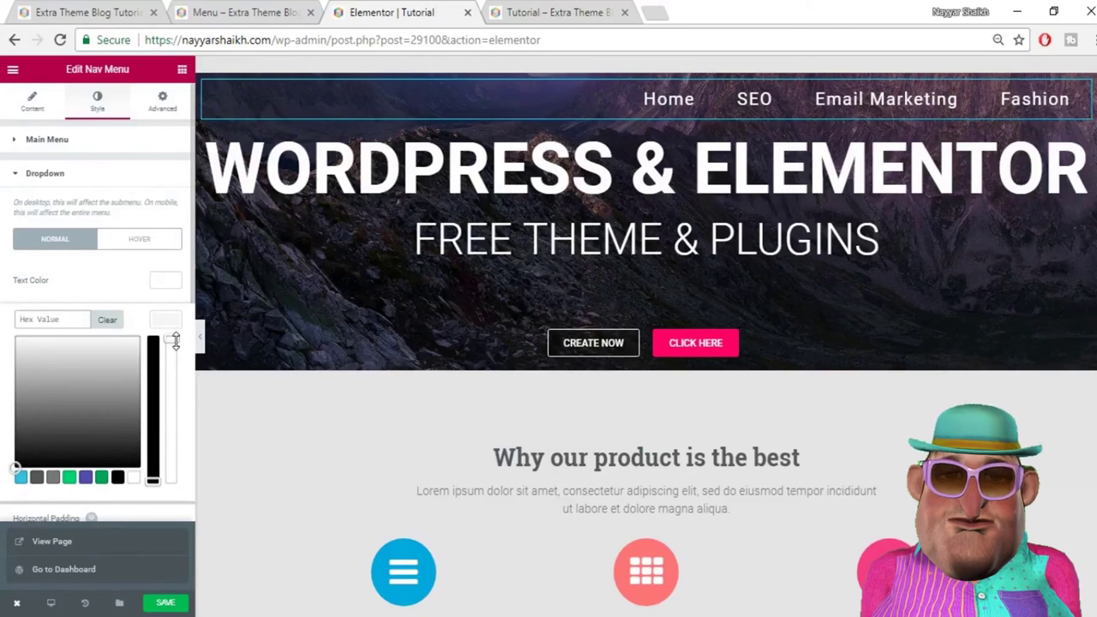
{"action": "left_click_drag", "start_coordinate": [172, 341], "coordinate": [174, 507]}
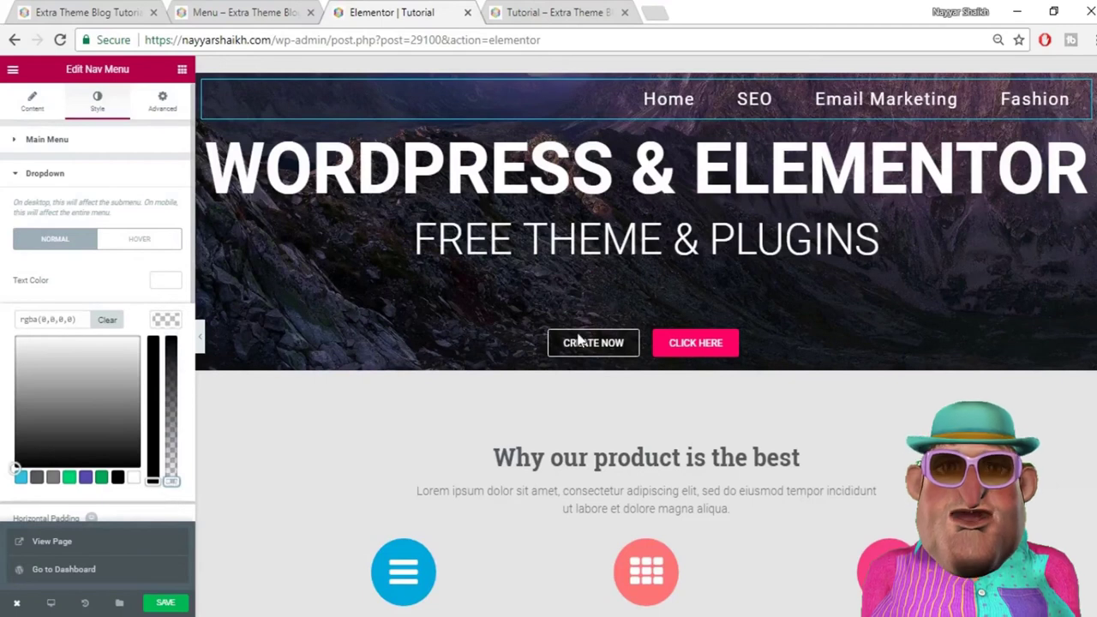
{"action": "mouse_move", "coordinate": [1031, 118]}
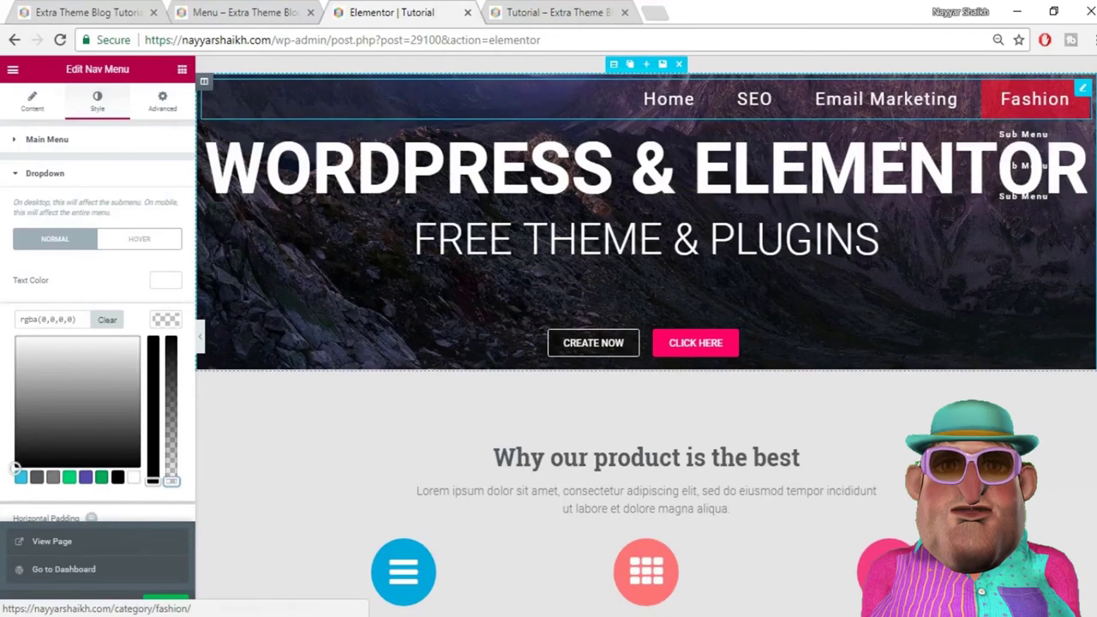
Step: Set the dropdown's hover text color to white, using the white color swatch
{"action": "left_click", "coordinate": [164, 291]}
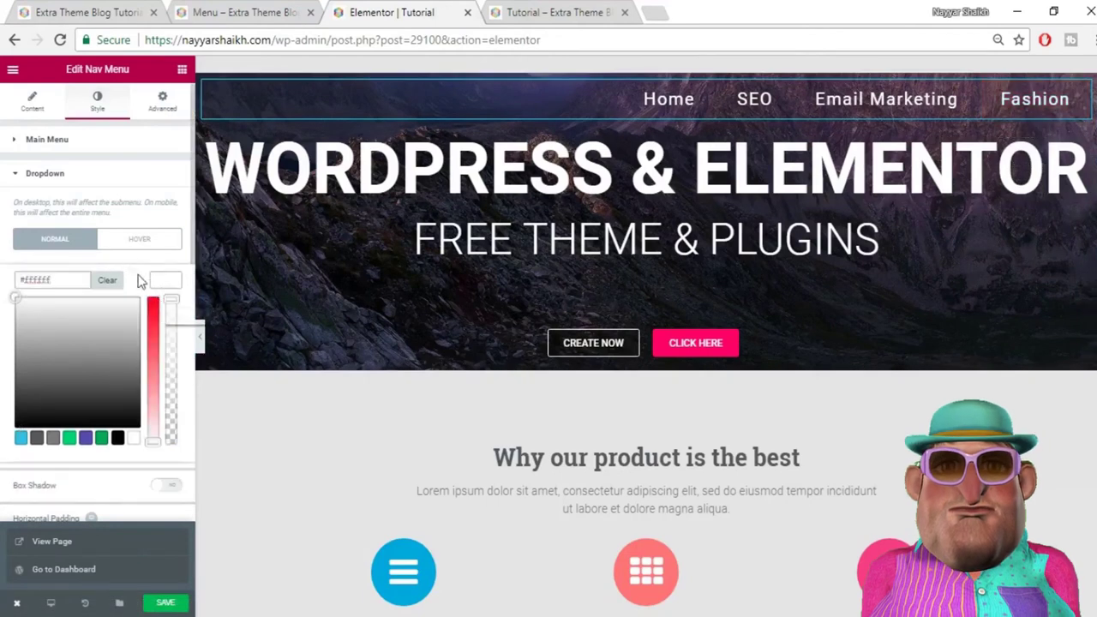
{"action": "left_click", "coordinate": [128, 247]}
{"action": "left_click", "coordinate": [165, 283]}
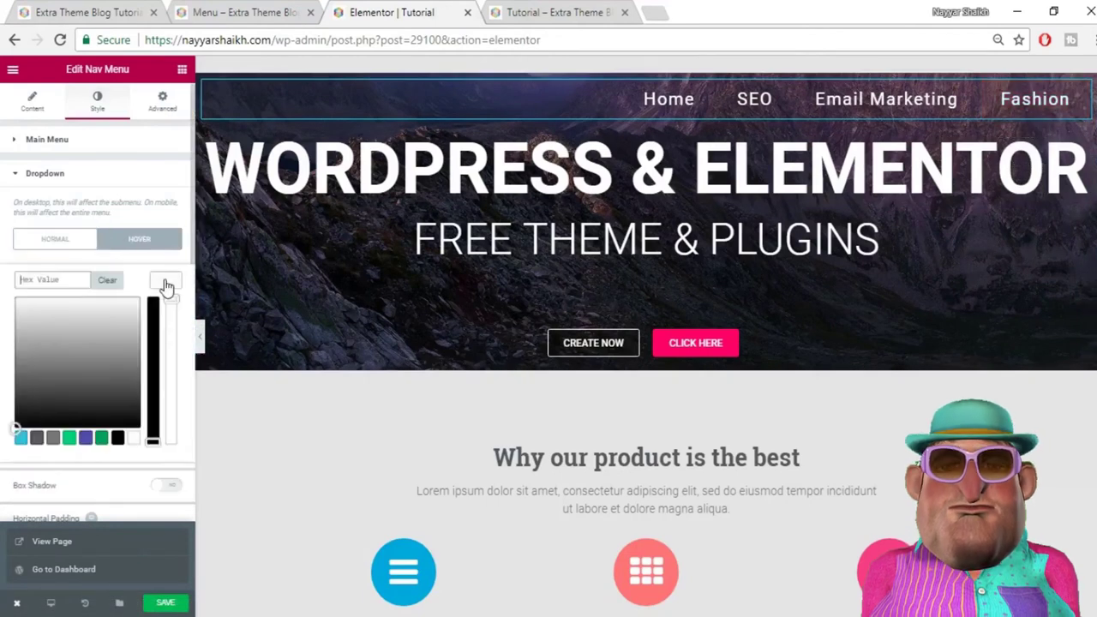
{"action": "left_click", "coordinate": [133, 437]}
{"action": "left_click", "coordinate": [165, 283]}
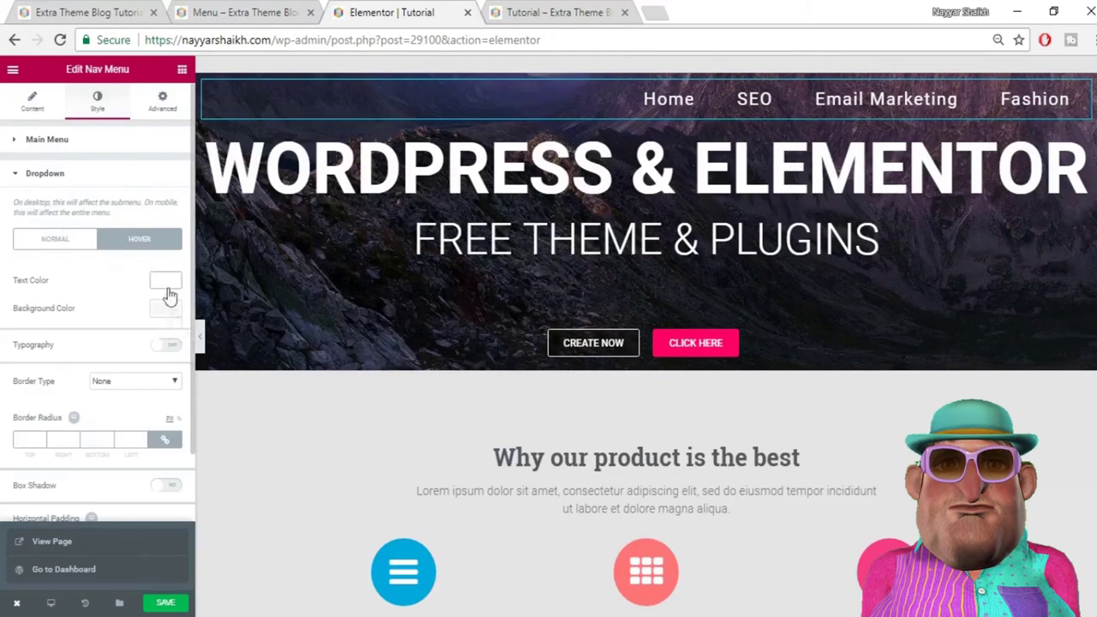
Step: Set the dropdown's hover background color to rgba(255,35,35,0.63) and turn on the dropdown's box shadow
{"action": "left_click", "coordinate": [169, 310]}
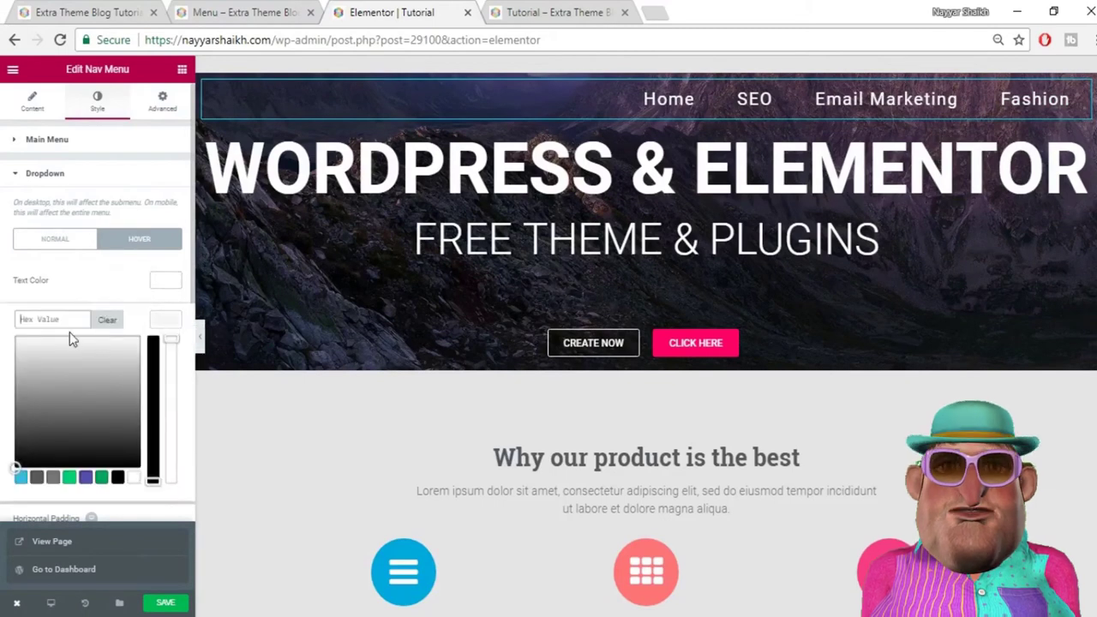
{"action": "key", "text": "ctrl+v"}
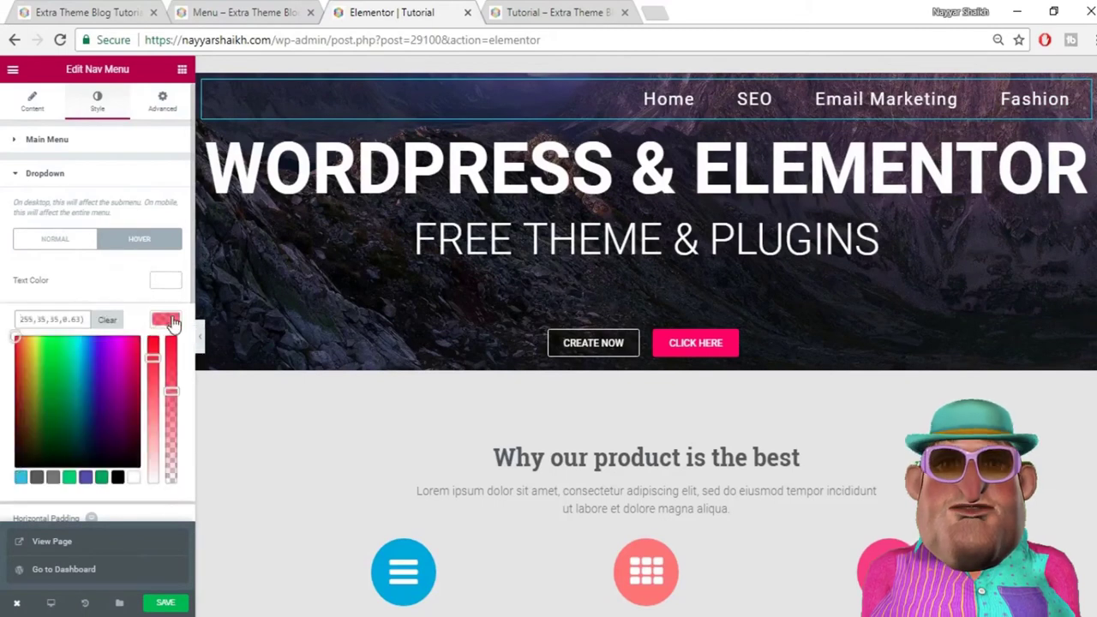
{"action": "left_click", "coordinate": [169, 319]}
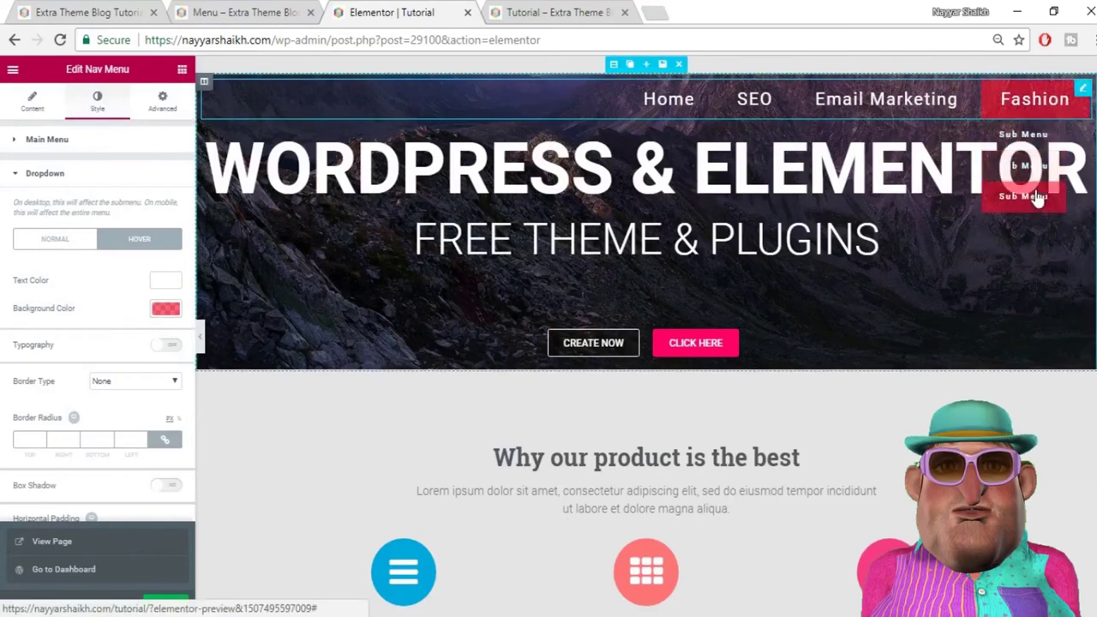
{"action": "scroll", "coordinate": [75, 386], "scroll_direction": "down", "scroll_amount": 3}
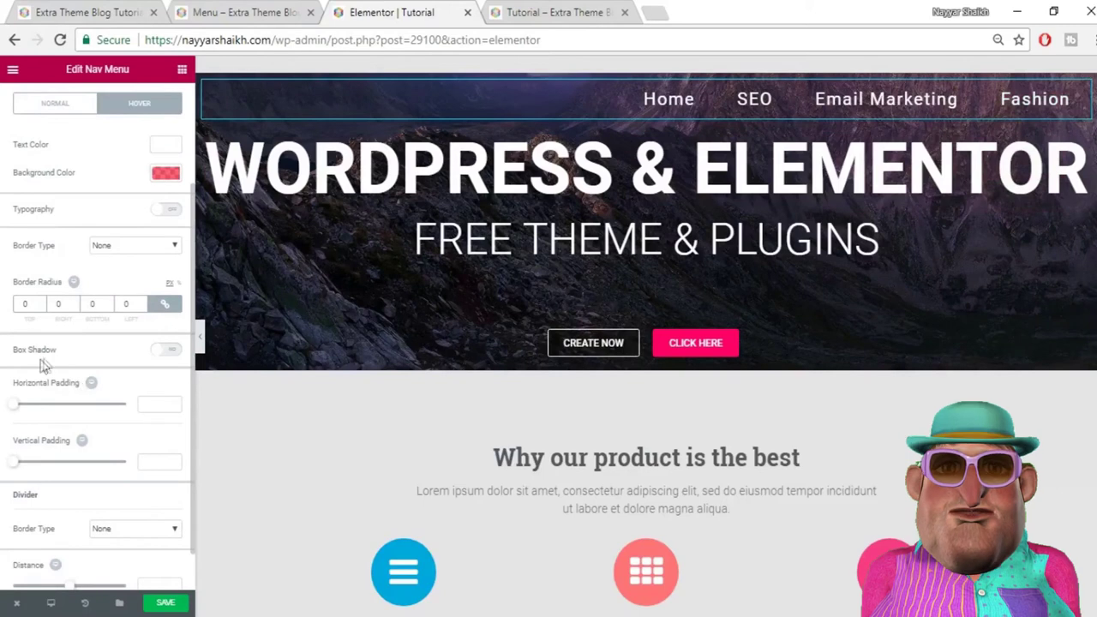
{"action": "left_click", "coordinate": [171, 350]}
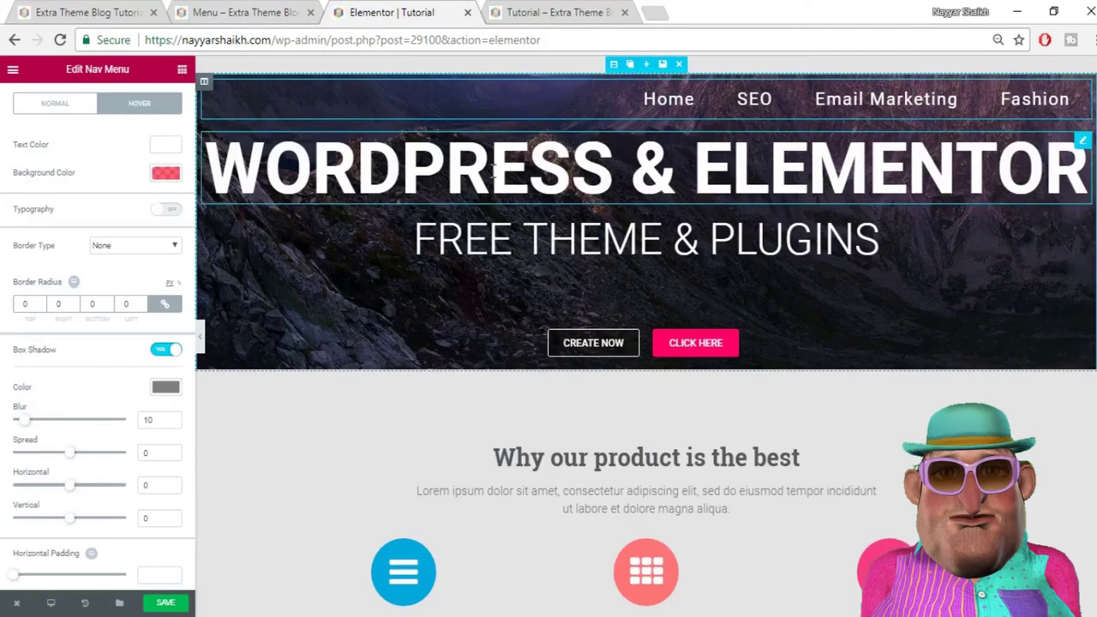
Step: Unlink the padding values of the WORDPRESS & ELEMENTOR heading and set its top padding to 250 px
{"action": "left_click", "coordinate": [526, 164]}
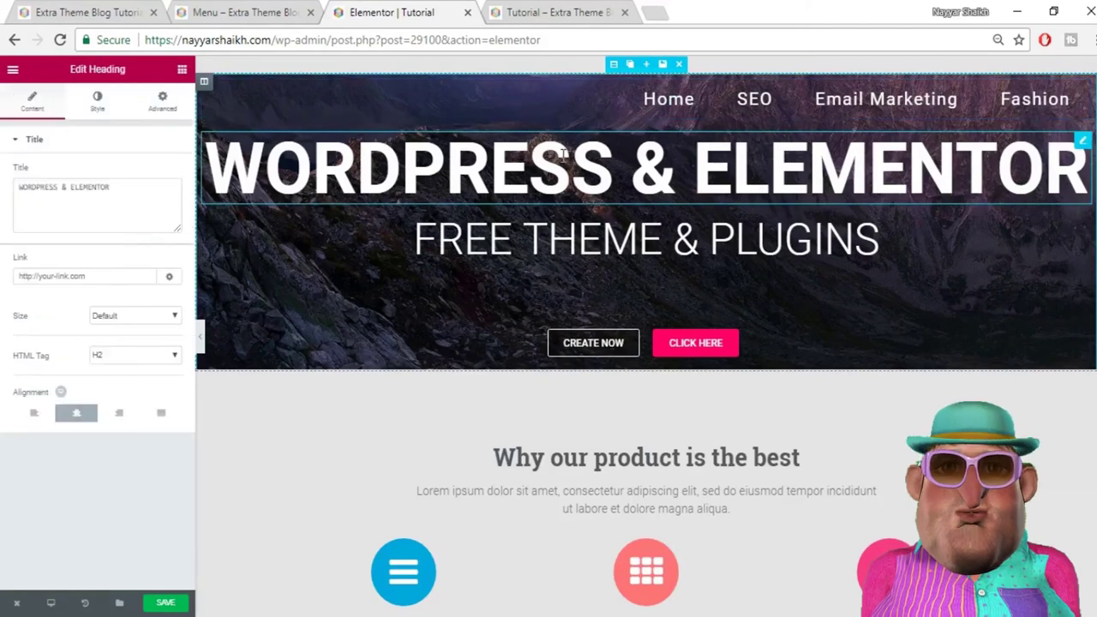
{"action": "left_click", "coordinate": [164, 101]}
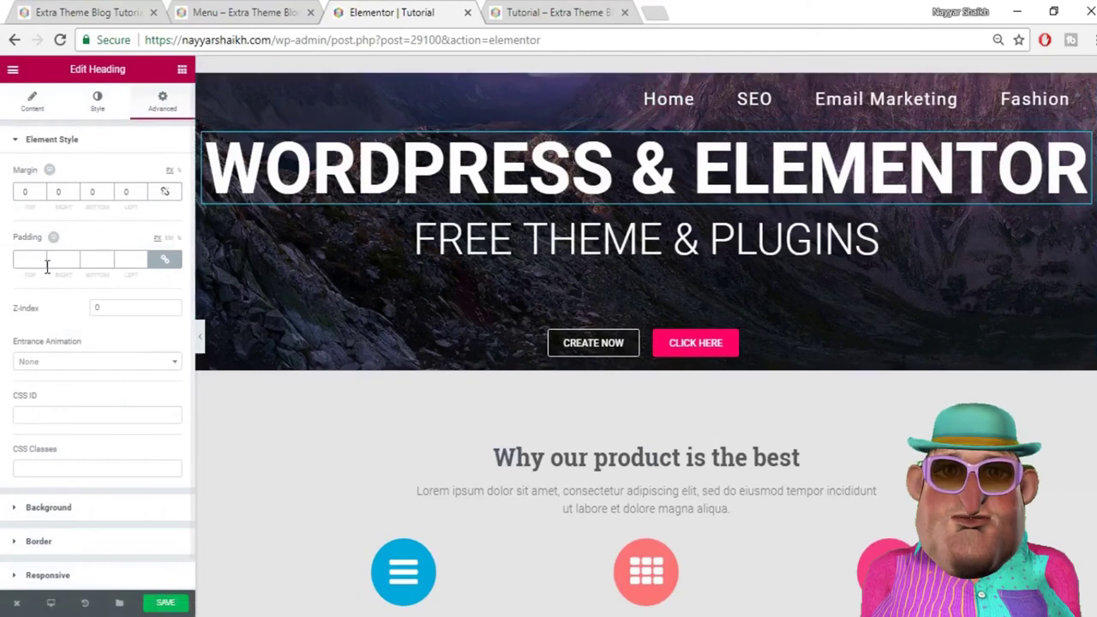
{"action": "left_click", "coordinate": [158, 264]}
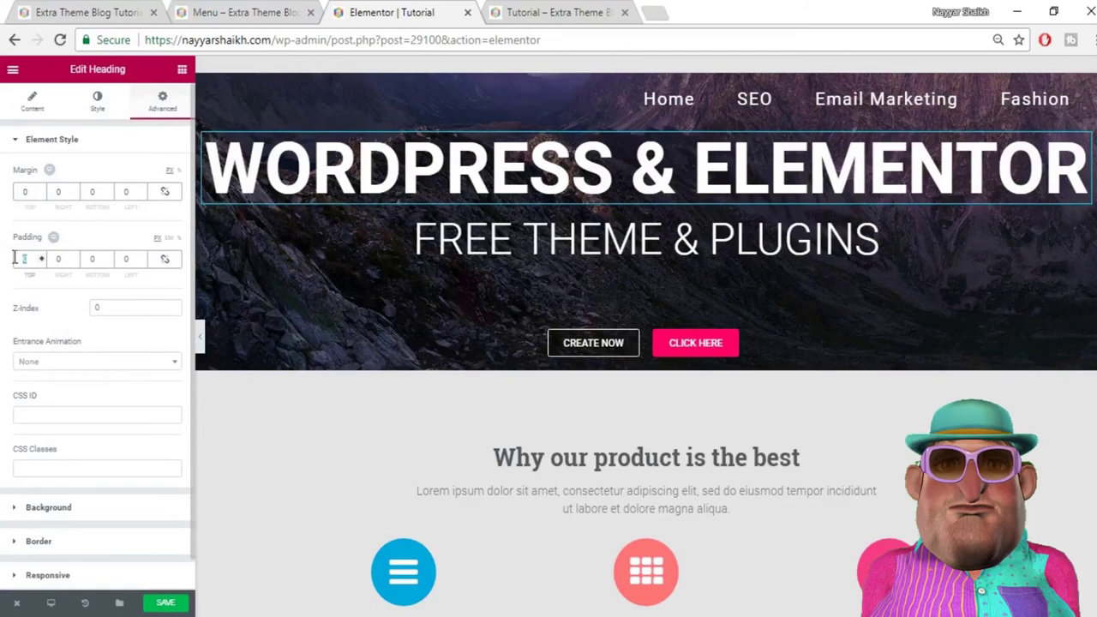
{"action": "type", "text": "250"}
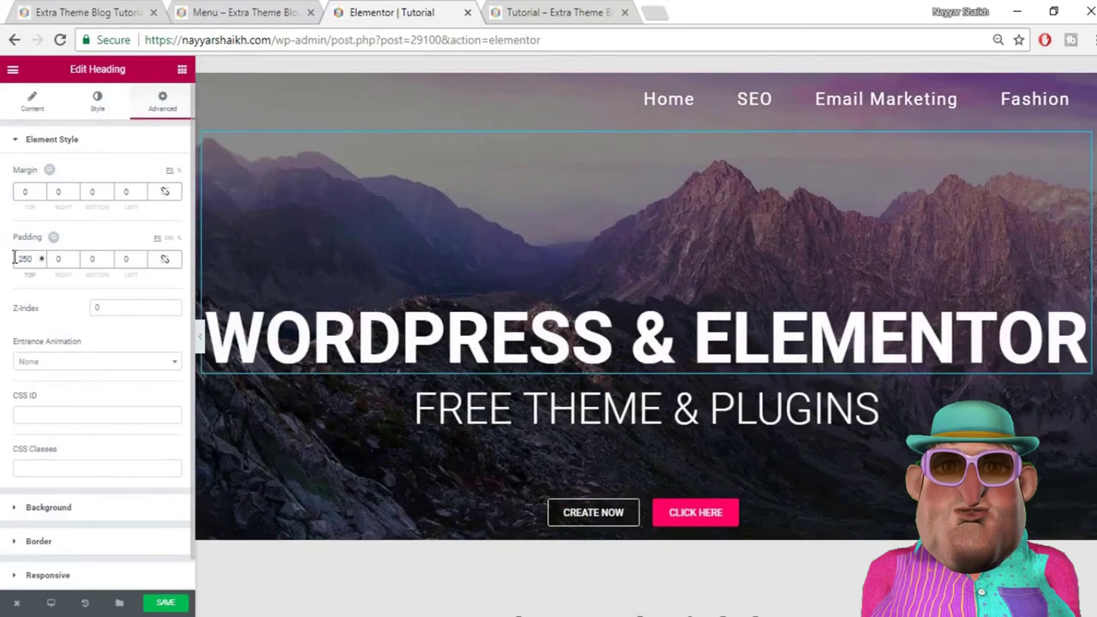
Step: Save the page and reload its live version to check the header and the Fashion submenu
{"action": "left_click", "coordinate": [166, 603]}
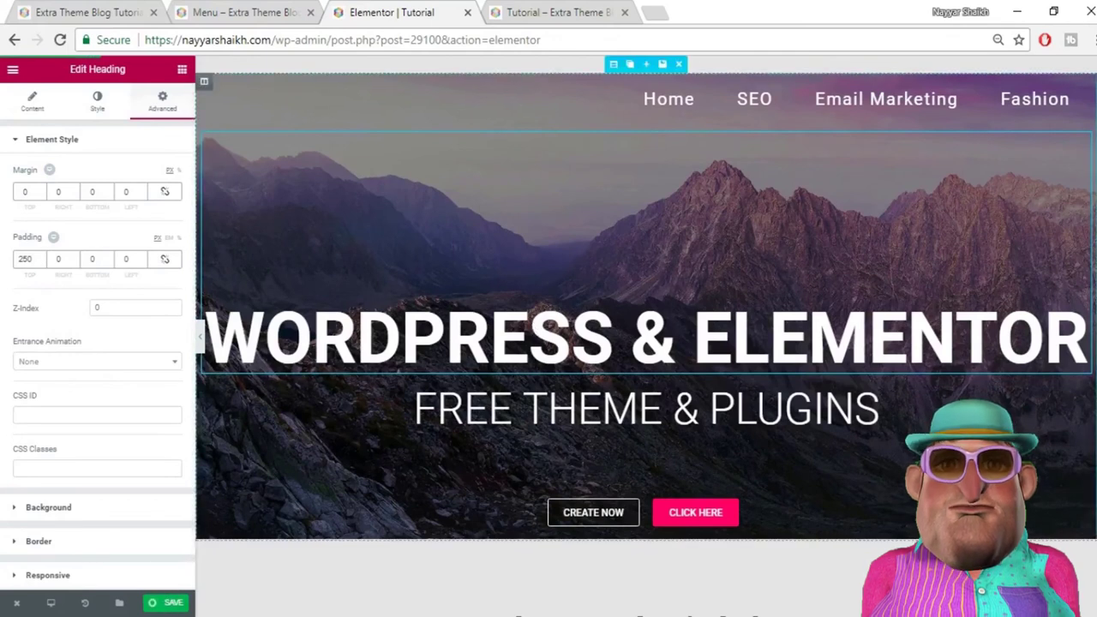
{"action": "left_click", "coordinate": [1054, 113]}
{"action": "mouse_move", "coordinate": [1048, 108]}
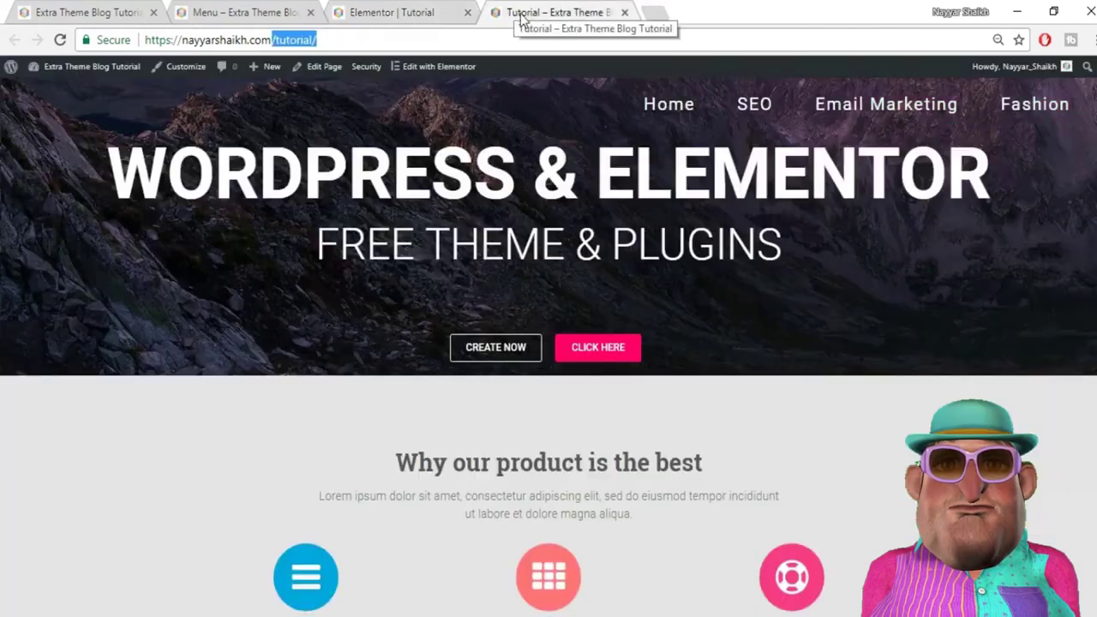
{"action": "left_click", "coordinate": [557, 12]}
{"action": "left_click", "coordinate": [60, 40]}
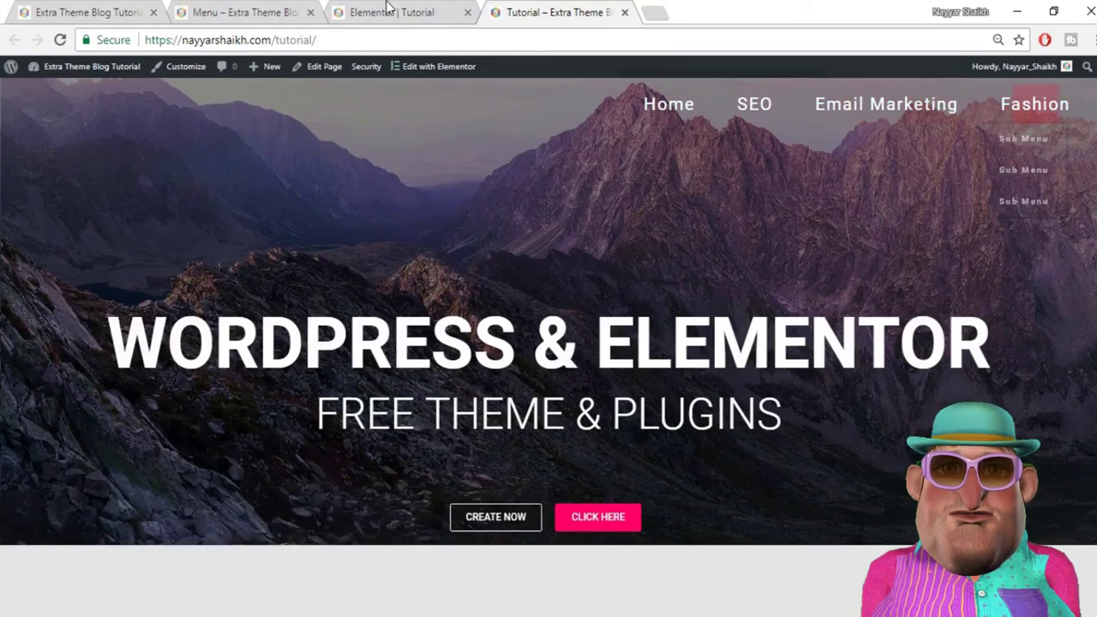
Step: Look at the logo and menu layout on the site's home page, and return to the Elementor editor
{"action": "left_click", "coordinate": [86, 12]}
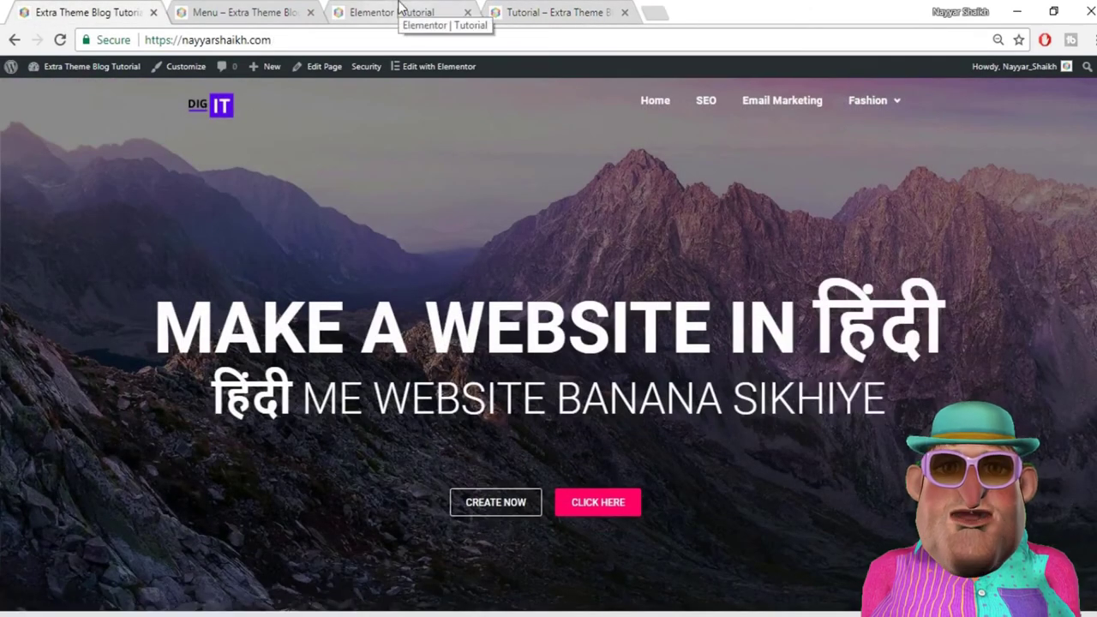
{"action": "left_click", "coordinate": [240, 12]}
{"action": "left_click", "coordinate": [368, 12]}
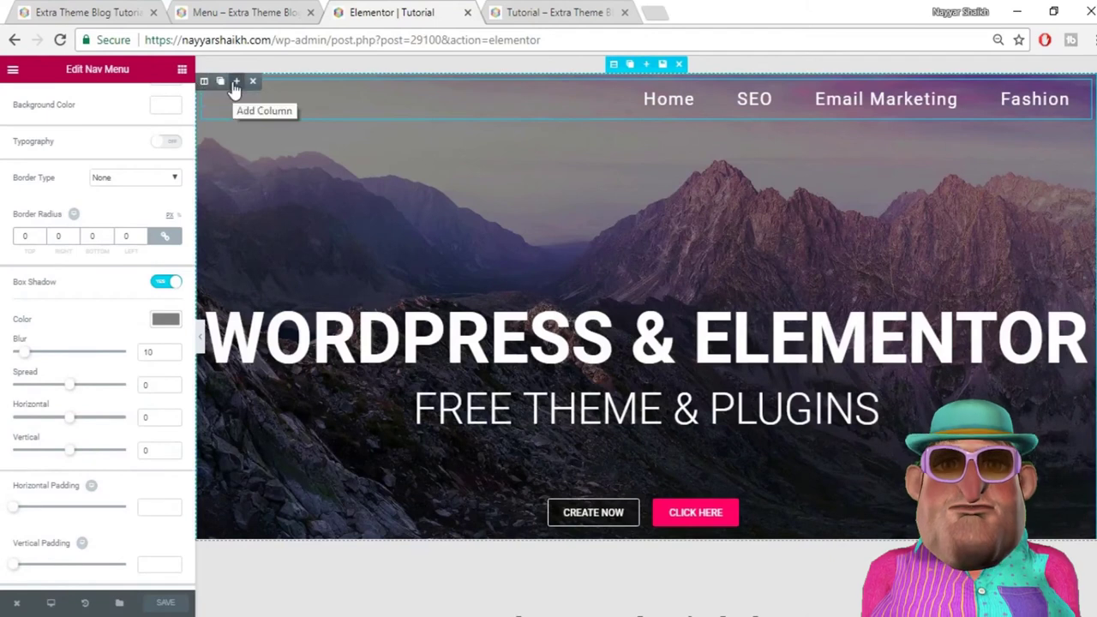
Step: Try adding a second column to the header section, and undo it
{"action": "left_click", "coordinate": [235, 85]}
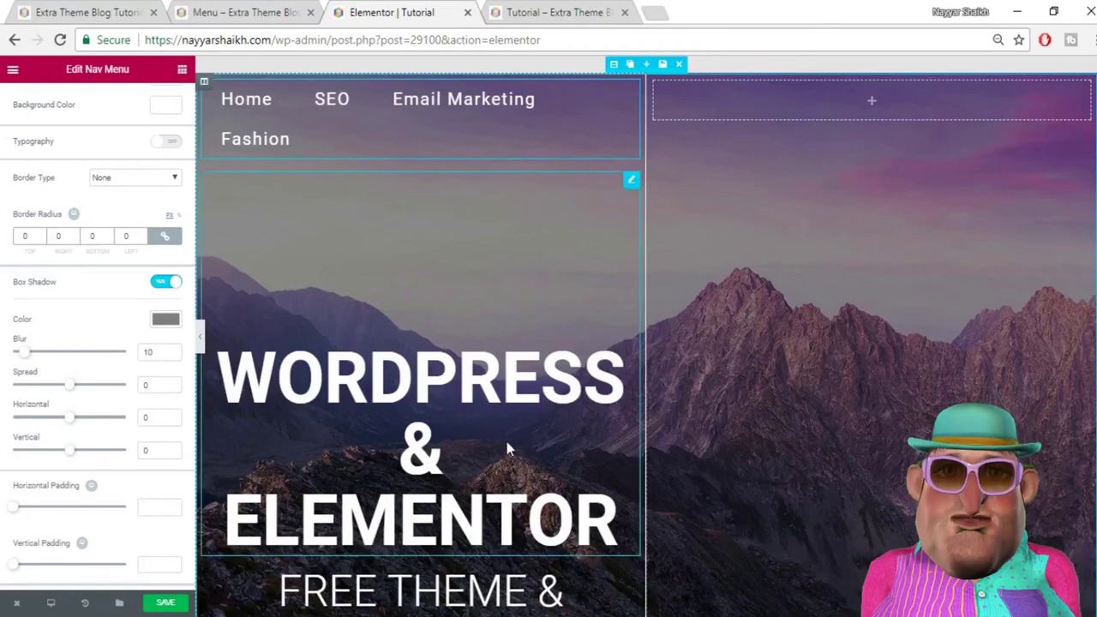
{"action": "key", "text": "ctrl+z"}
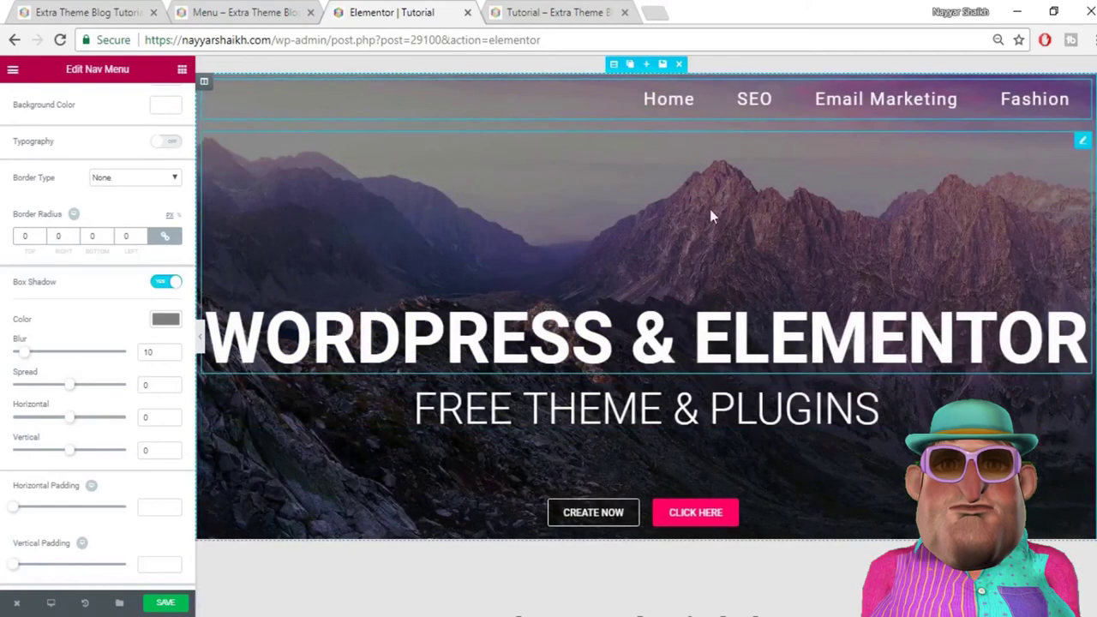
Step: Insert a Columns widget above the main heading, place the Nav Menu in its right column, and widen that column to fit the menu on one line
{"action": "left_click", "coordinate": [182, 69]}
{"action": "left_click_drag", "start_coordinate": [65, 168], "coordinate": [820, 115]}
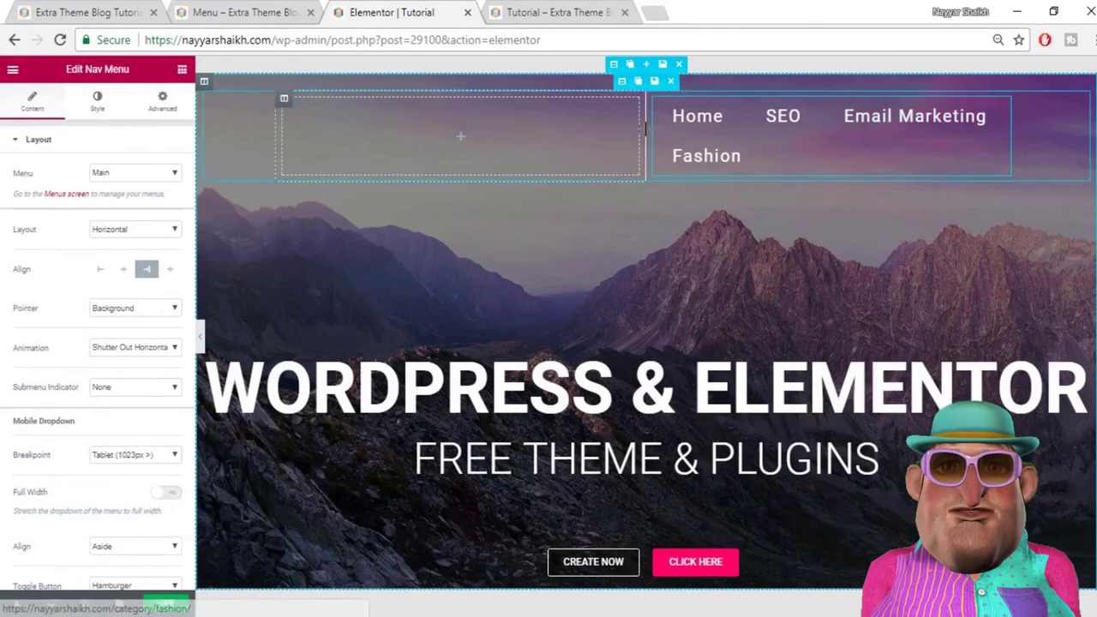
{"action": "left_click_drag", "start_coordinate": [641, 134], "coordinate": [529, 122]}
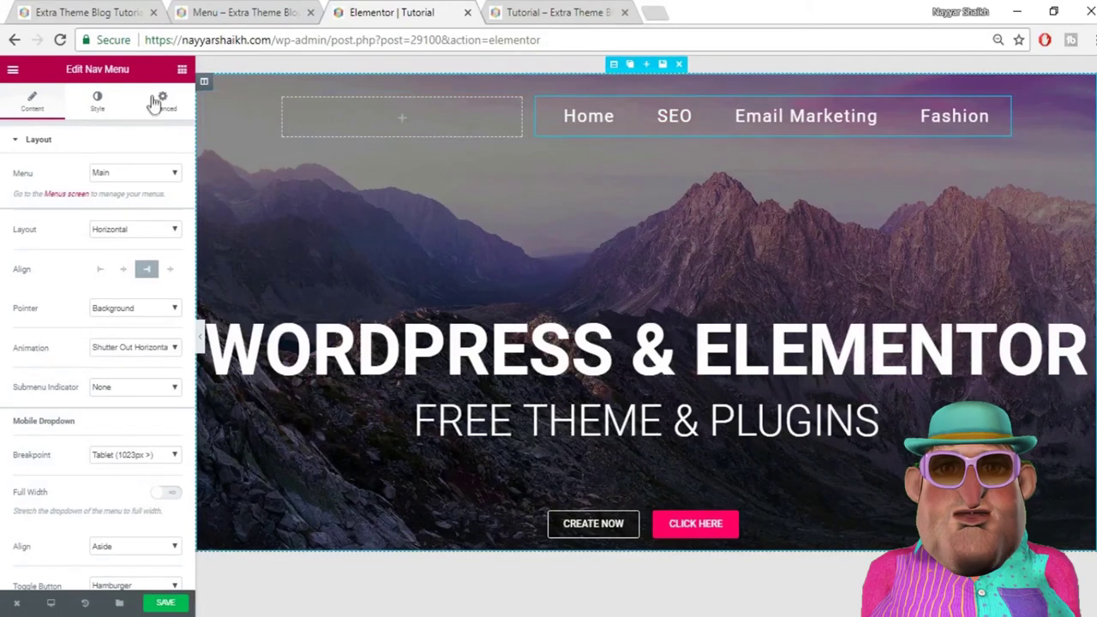
Step: Add an Image widget to the empty column beside the menu and insert the digit.png logo from the media library
{"action": "left_click", "coordinate": [182, 71]}
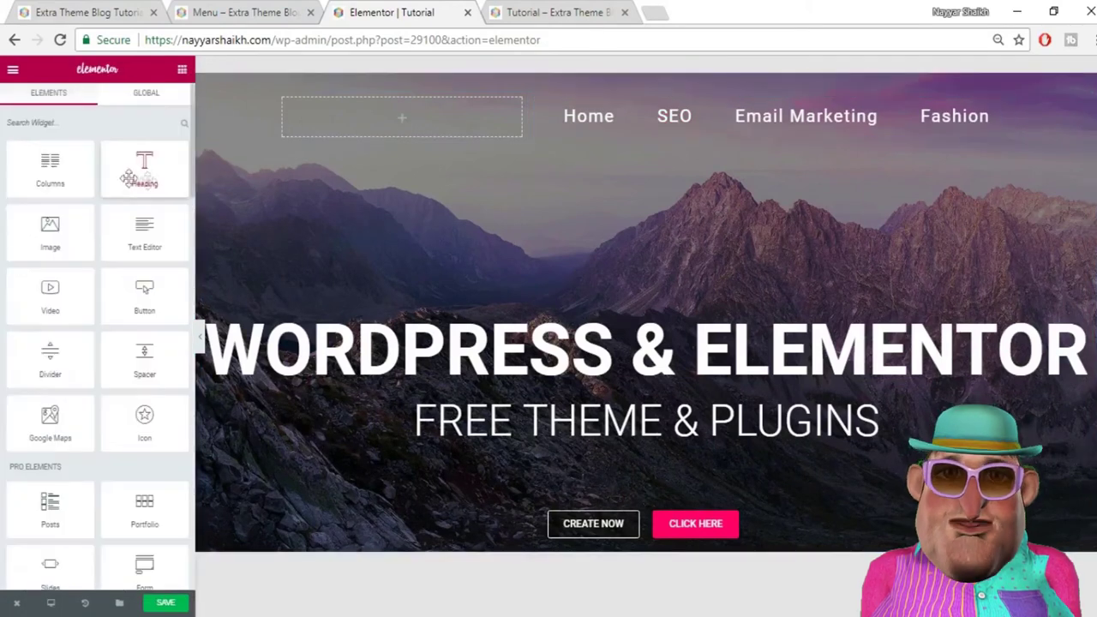
{"action": "left_click_drag", "start_coordinate": [49, 227], "coordinate": [428, 115]}
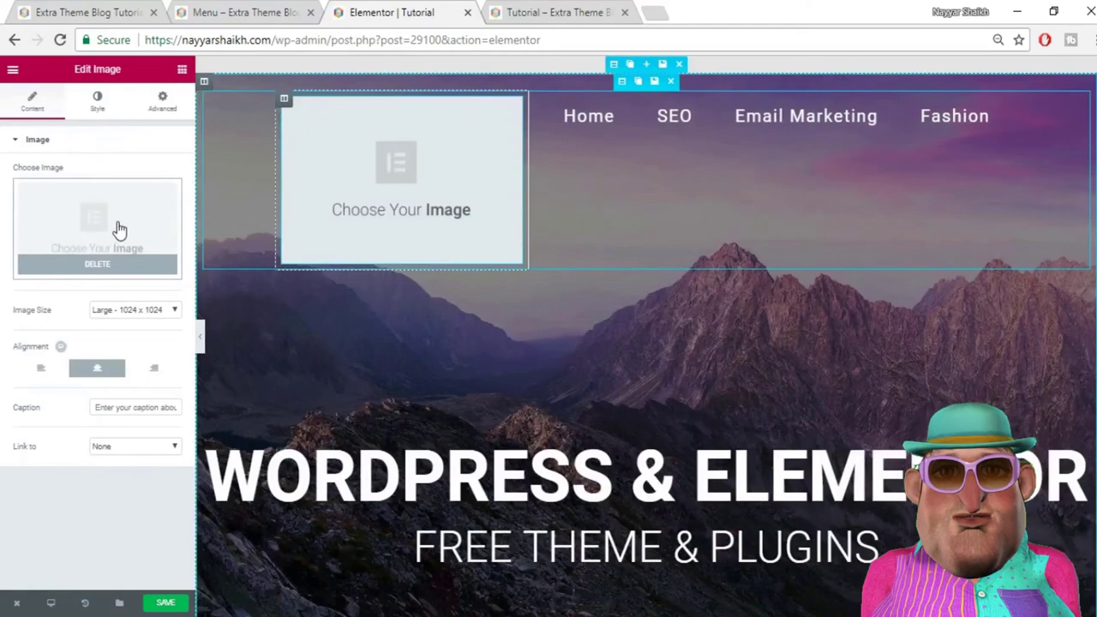
{"action": "left_click", "coordinate": [117, 226]}
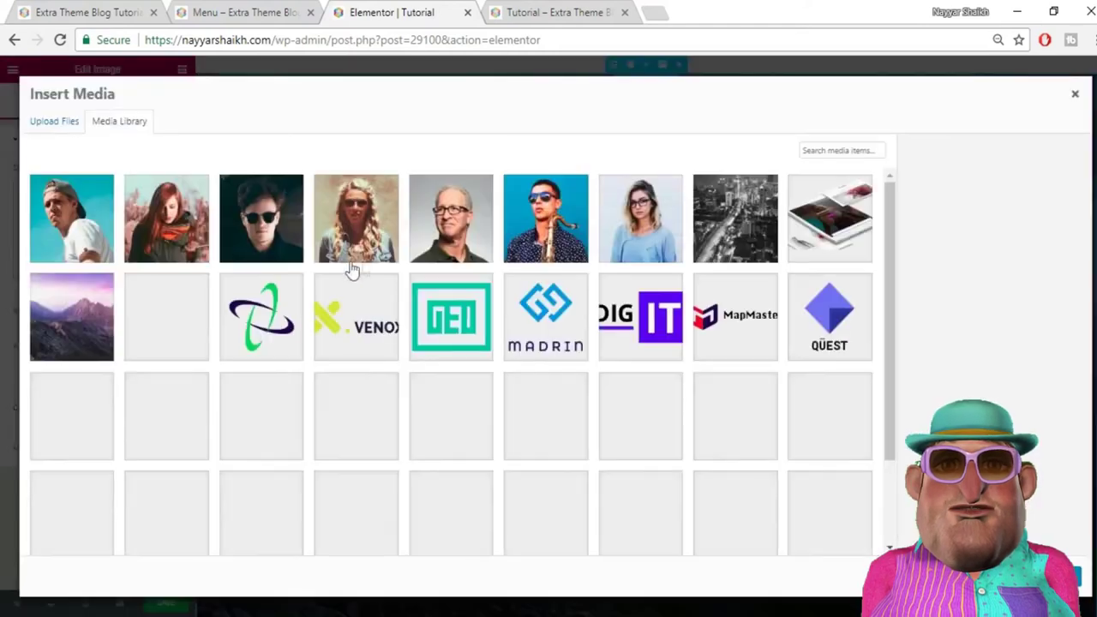
{"action": "left_click", "coordinate": [634, 330]}
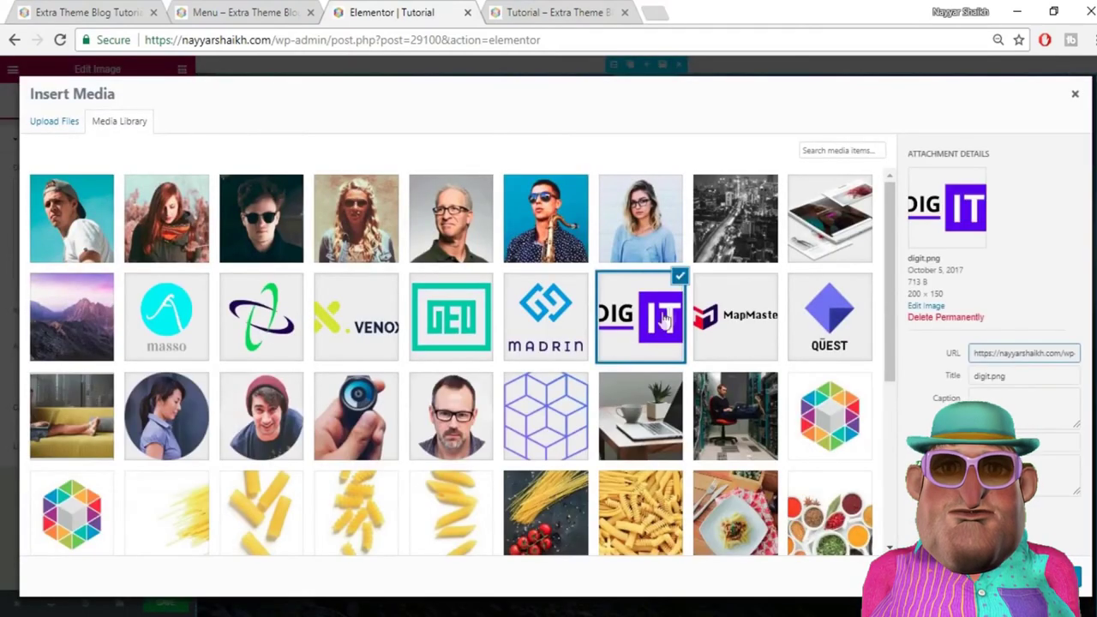
{"action": "left_click", "coordinate": [1071, 577]}
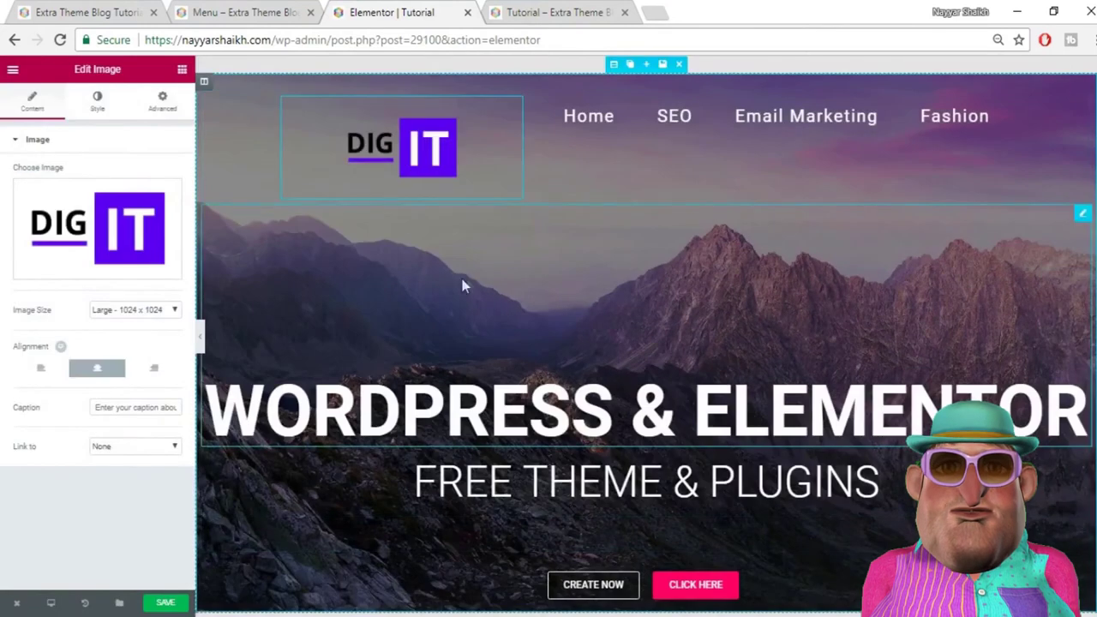
Step: Align the DIG IT logo image to the left of its column
{"action": "left_click", "coordinate": [96, 101]}
{"action": "left_click", "coordinate": [31, 102]}
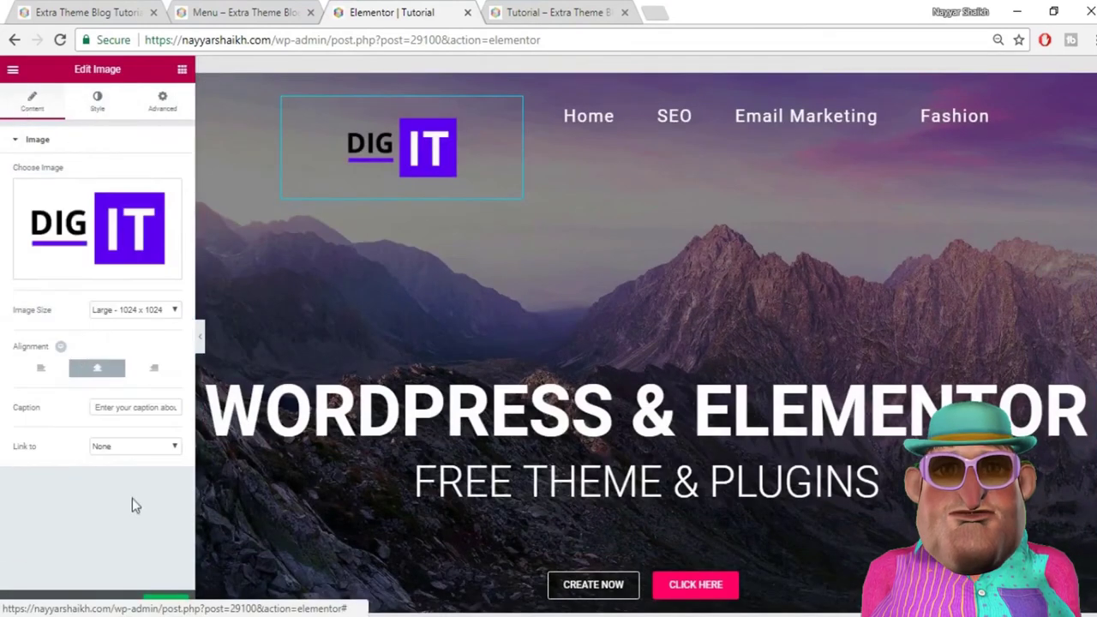
{"action": "left_click", "coordinate": [40, 368]}
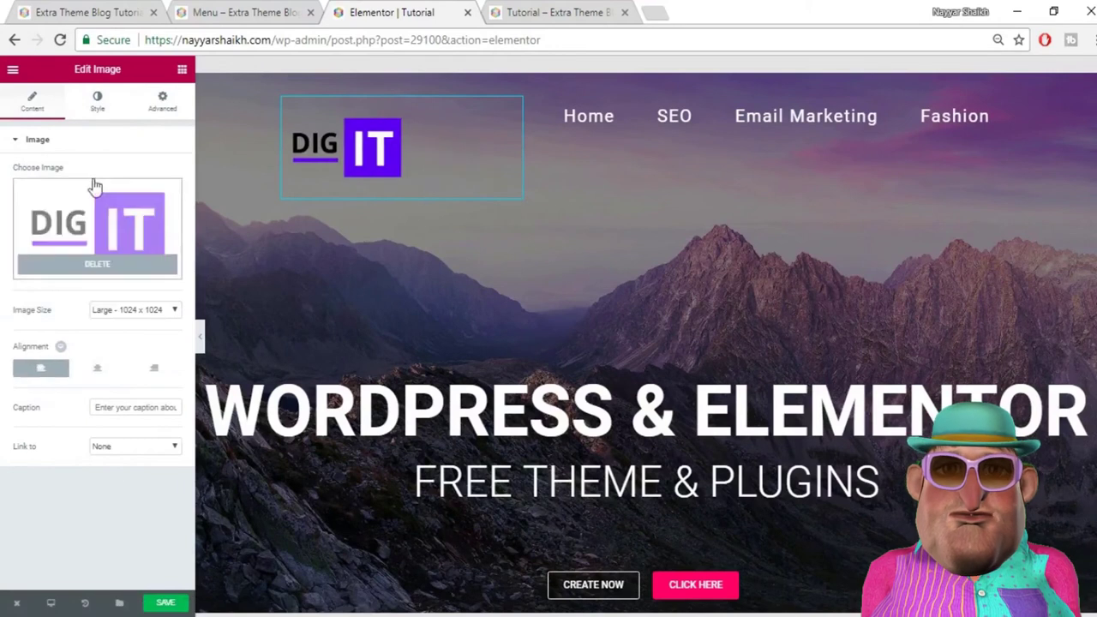
Step: Link the logo image to a custom URL, using the site's home page address, and compare it with the logo on that page
{"action": "left_click", "coordinate": [167, 449]}
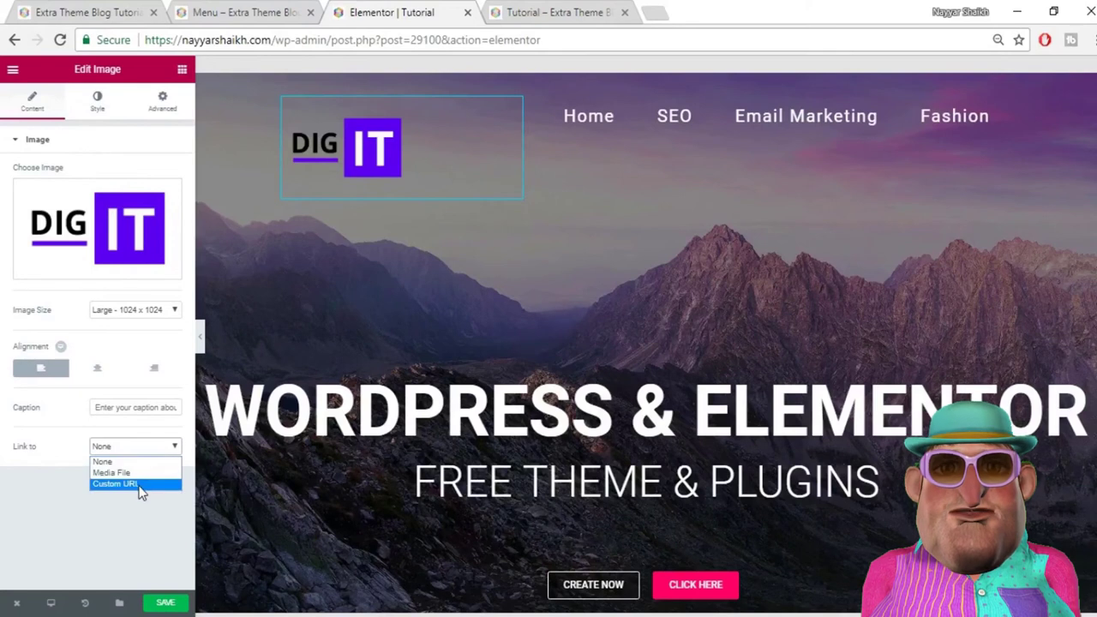
{"action": "left_click", "coordinate": [139, 485]}
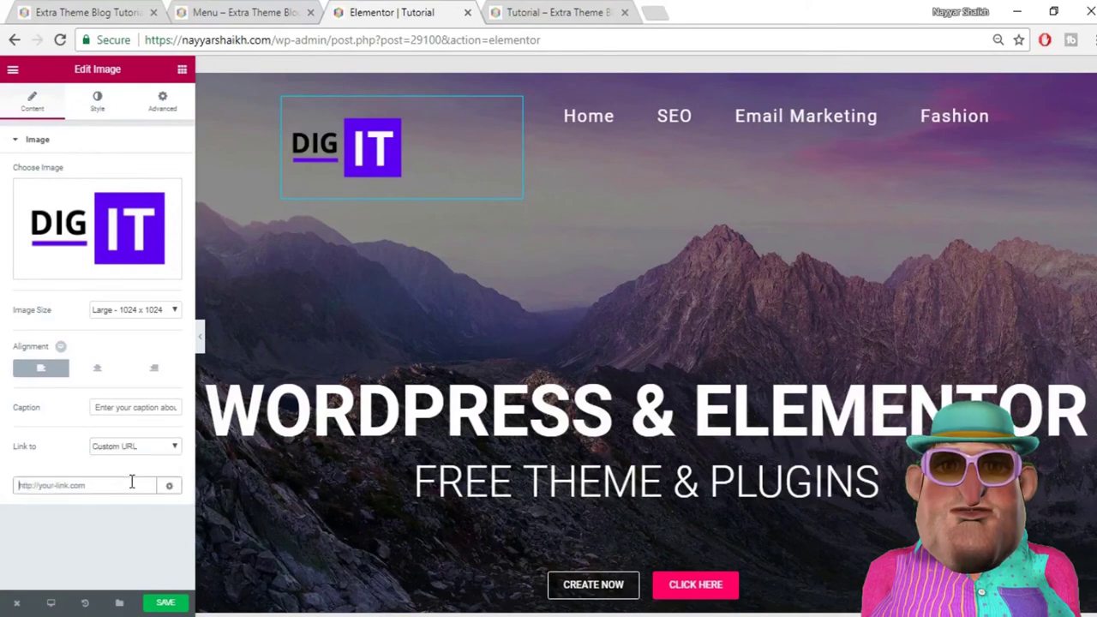
{"action": "left_click", "coordinate": [78, 13]}
{"action": "left_click", "coordinate": [313, 40]}
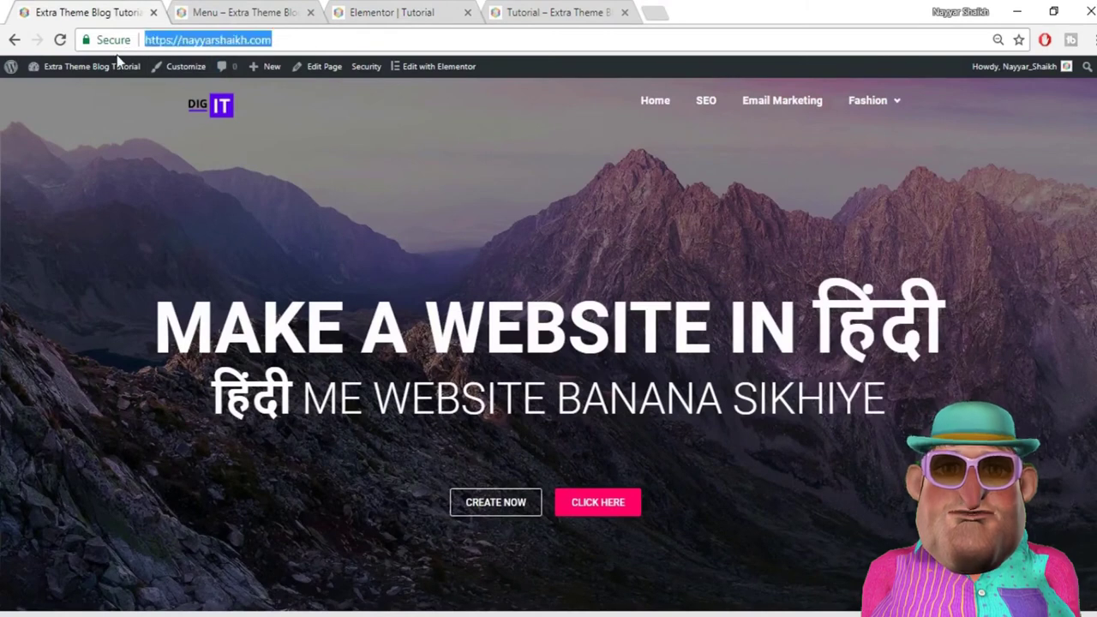
{"action": "left_click", "coordinate": [364, 7]}
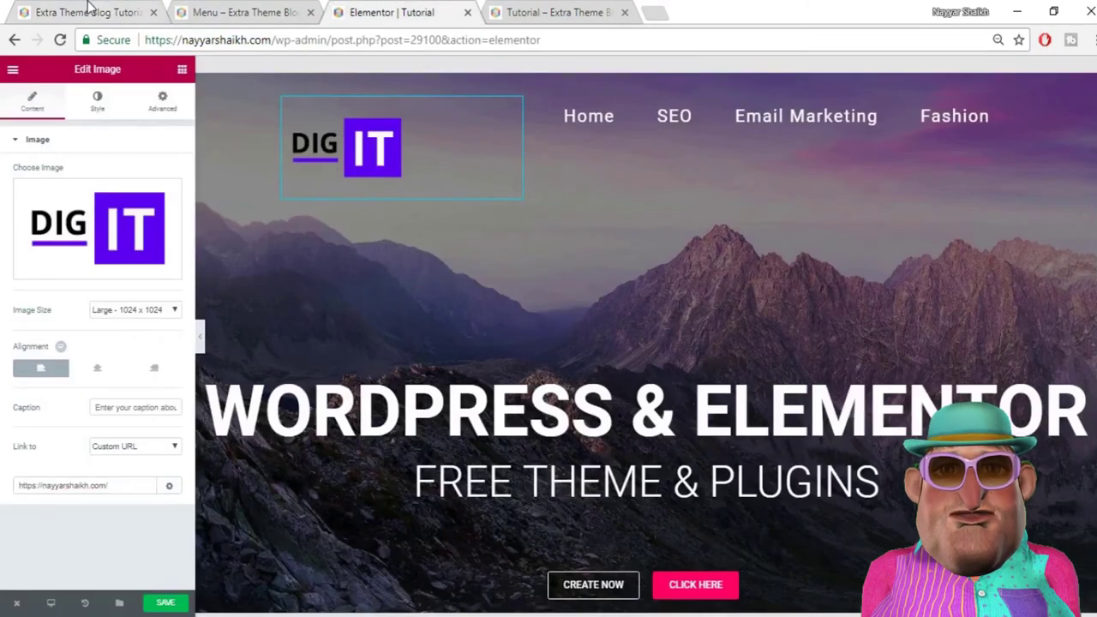
{"action": "left_click", "coordinate": [88, 10]}
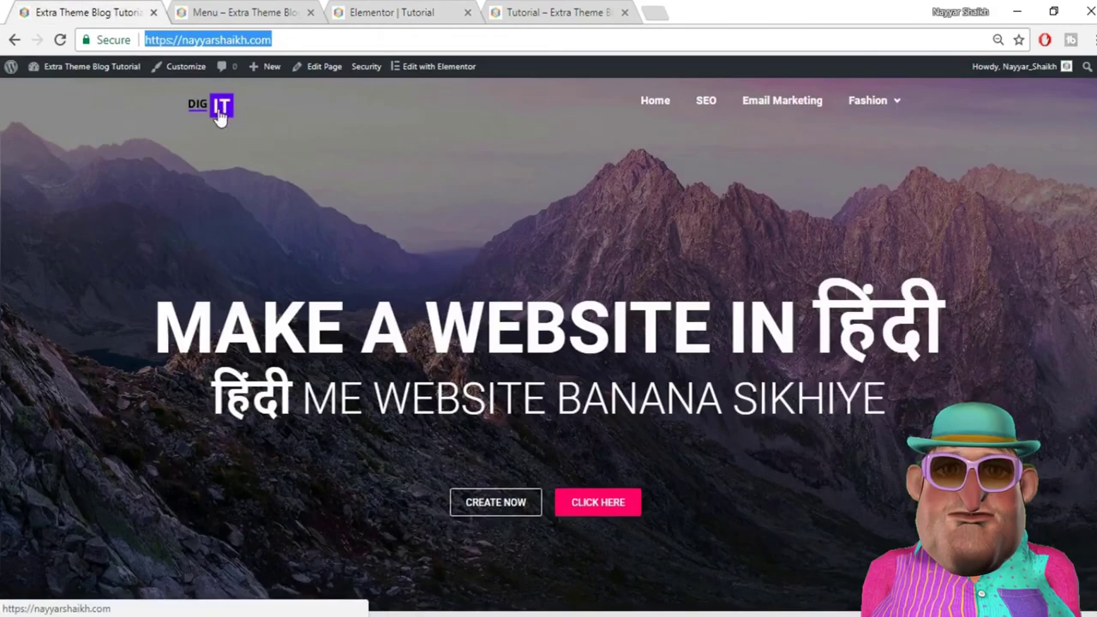
{"action": "left_click", "coordinate": [368, 12]}
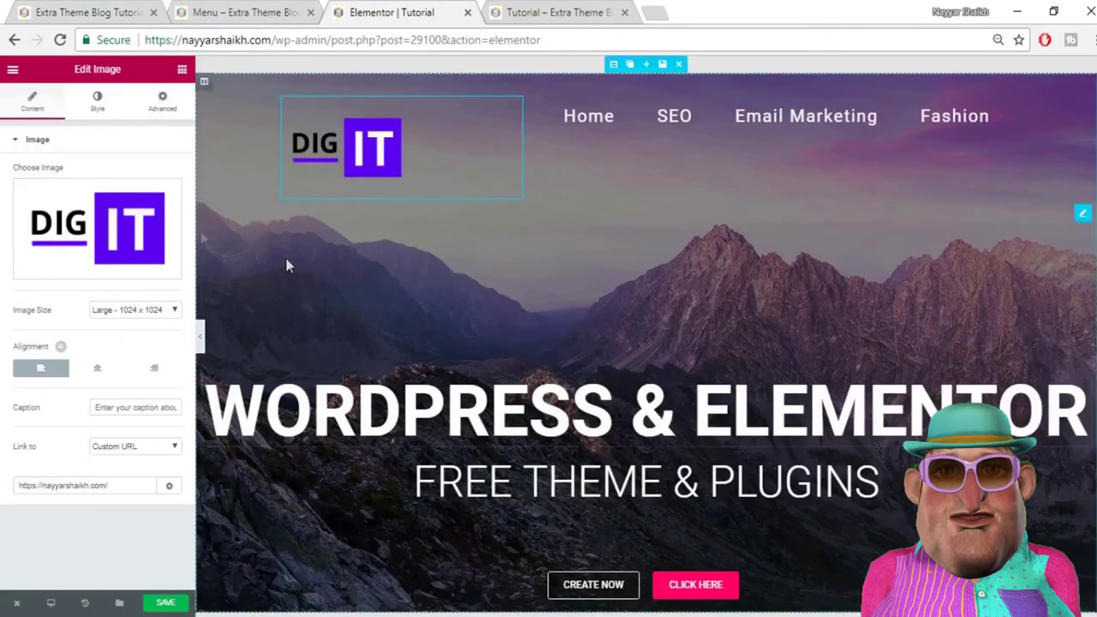
Step: Set the DIG IT logo image's size to 25% and its opacity to 1
{"action": "left_click", "coordinate": [94, 101]}
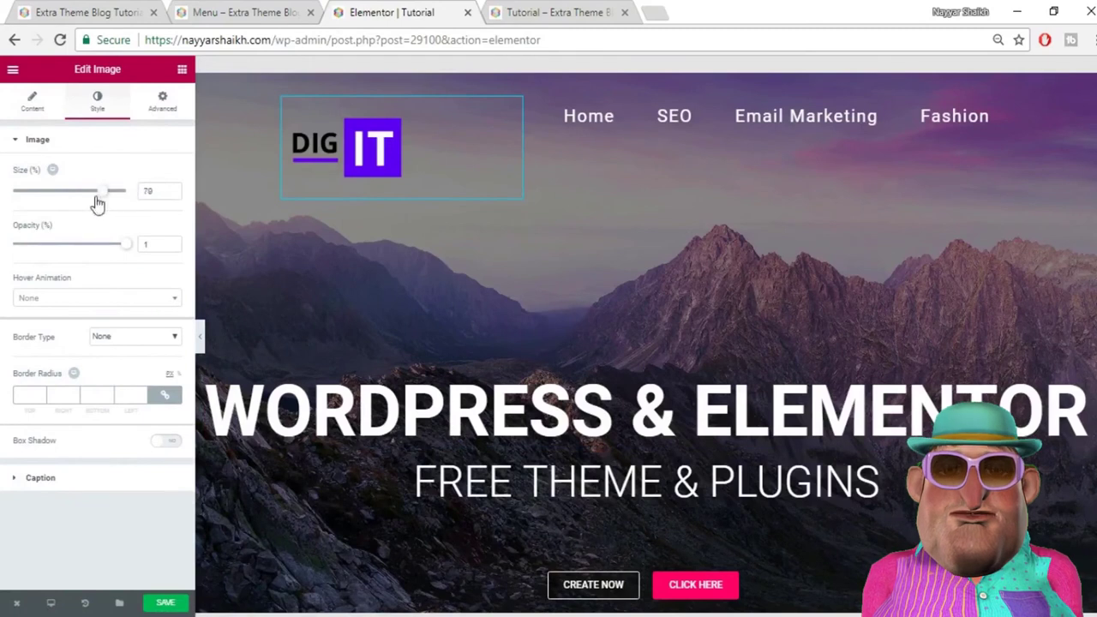
{"action": "left_click_drag", "start_coordinate": [71, 206], "coordinate": [40, 212]}
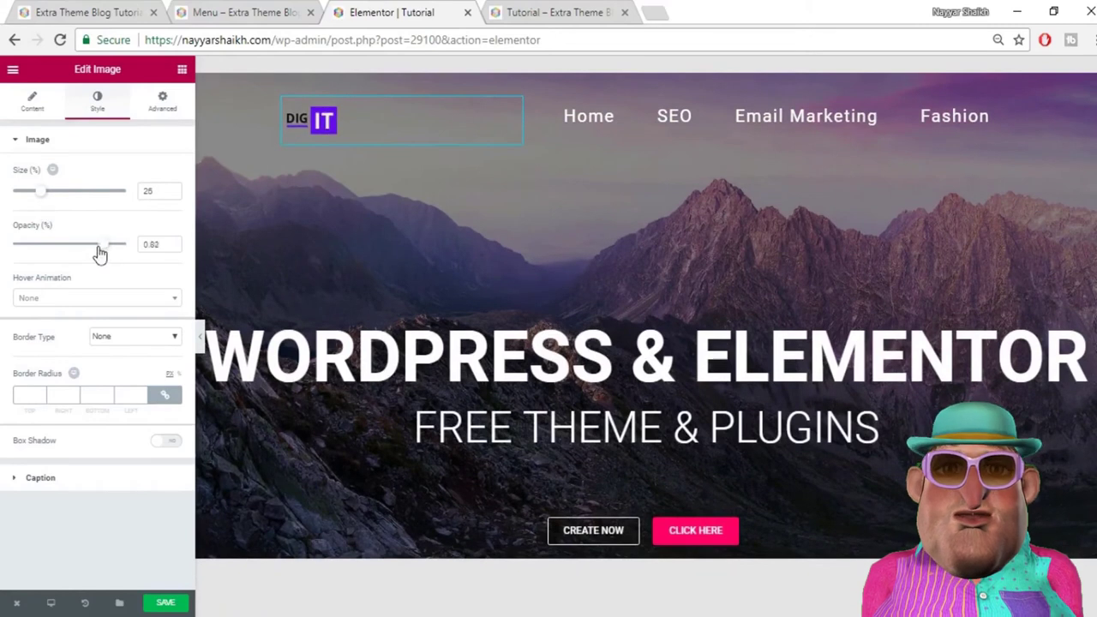
{"action": "left_click_drag", "start_coordinate": [100, 251], "coordinate": [155, 266]}
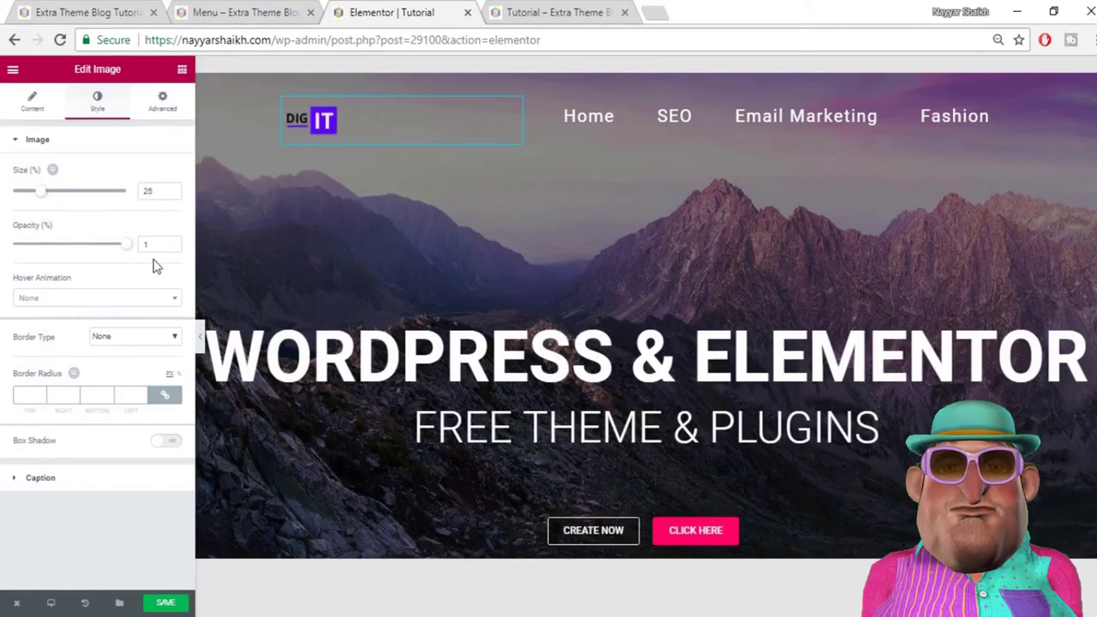
Step: Apply the Grow hover animation to the logo image and save the page
{"action": "left_click", "coordinate": [122, 305]}
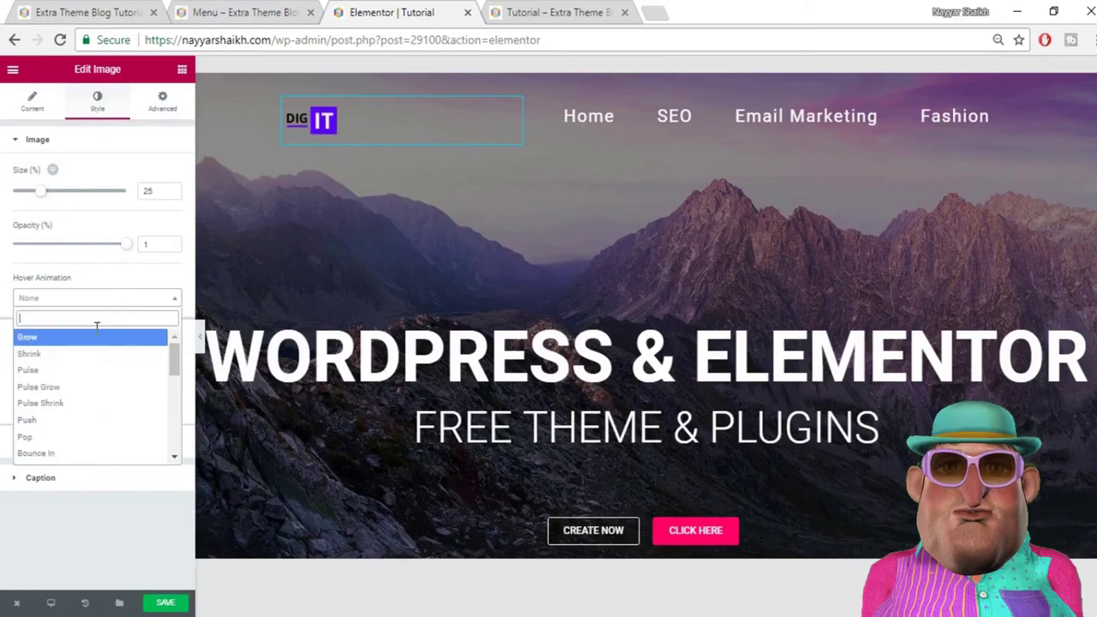
{"action": "left_click", "coordinate": [73, 345]}
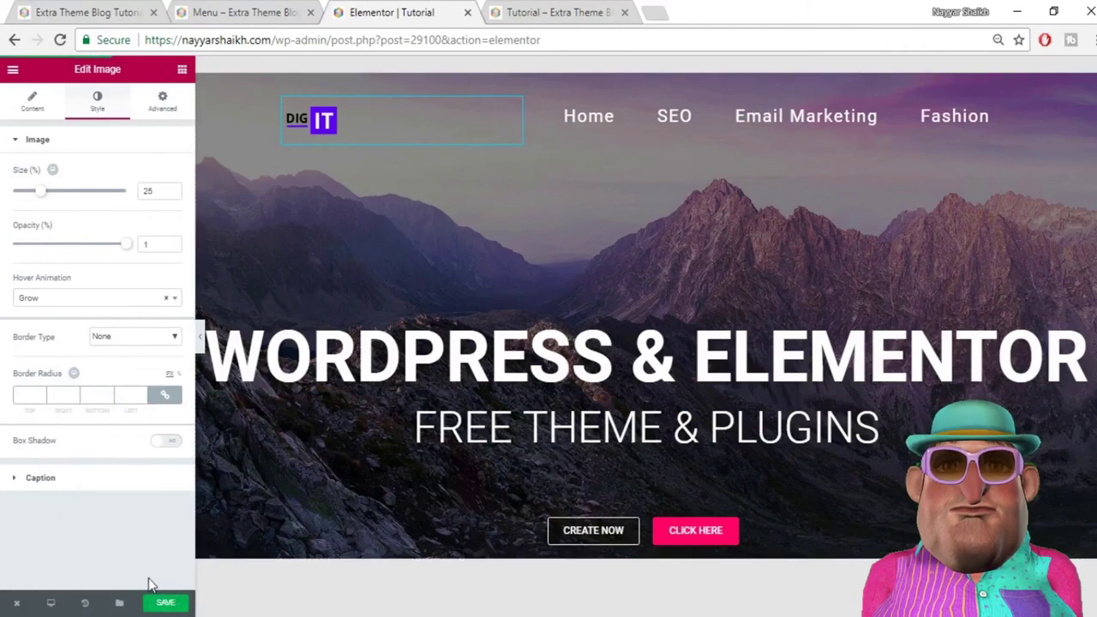
{"action": "left_click", "coordinate": [156, 601]}
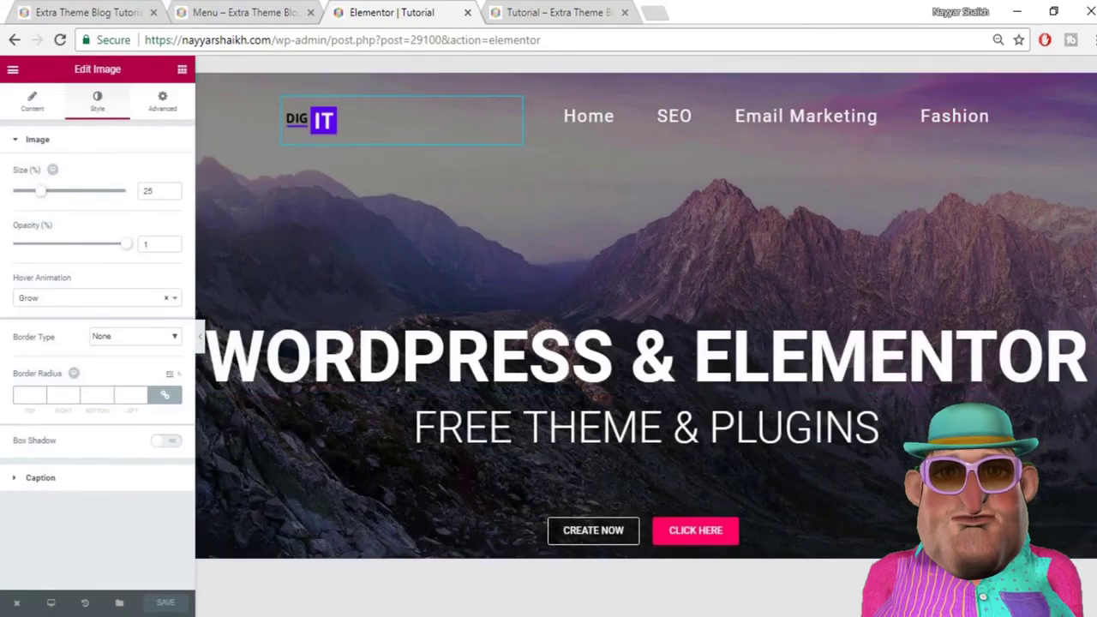
Step: Switch to the mobile preview, set the logo's mobile size to 48% and align it to the right
{"action": "left_click", "coordinate": [51, 604]}
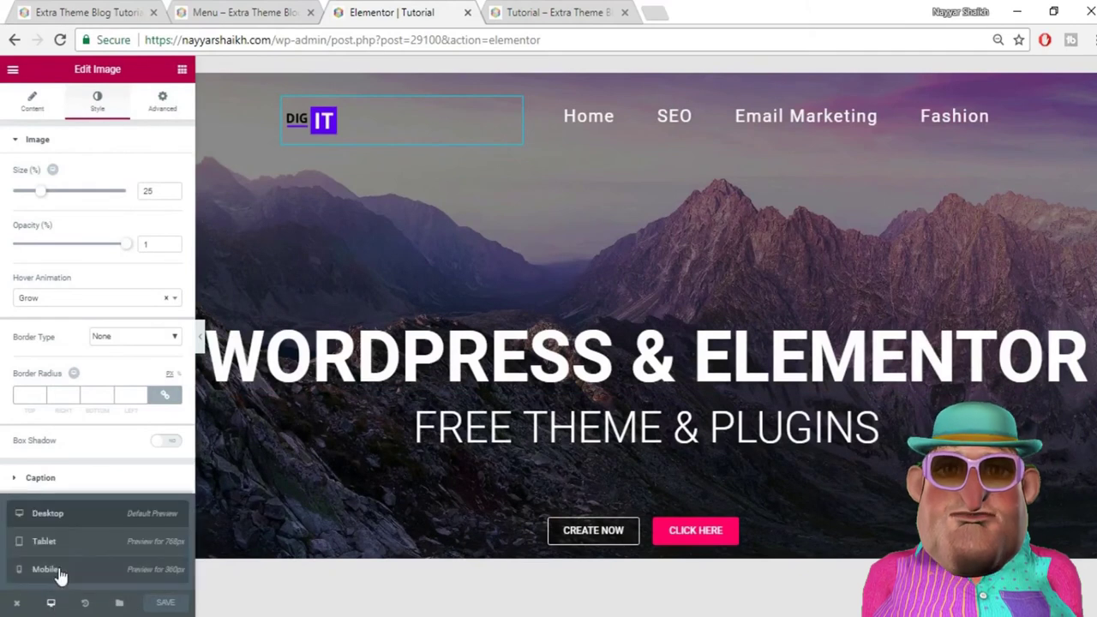
{"action": "left_click", "coordinate": [62, 572]}
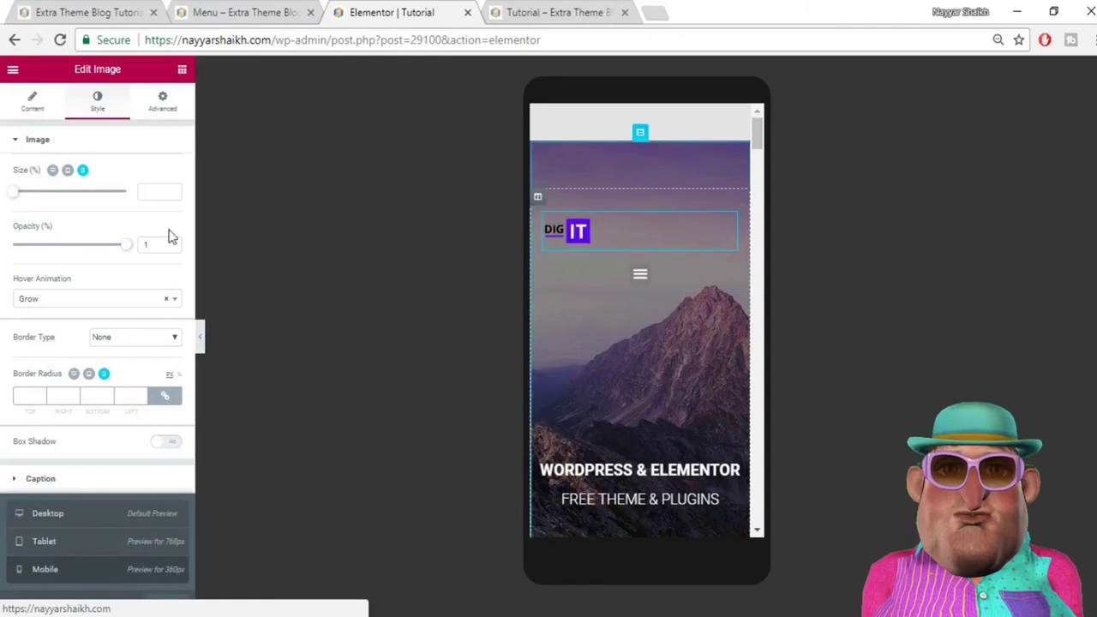
{"action": "left_click", "coordinate": [37, 117]}
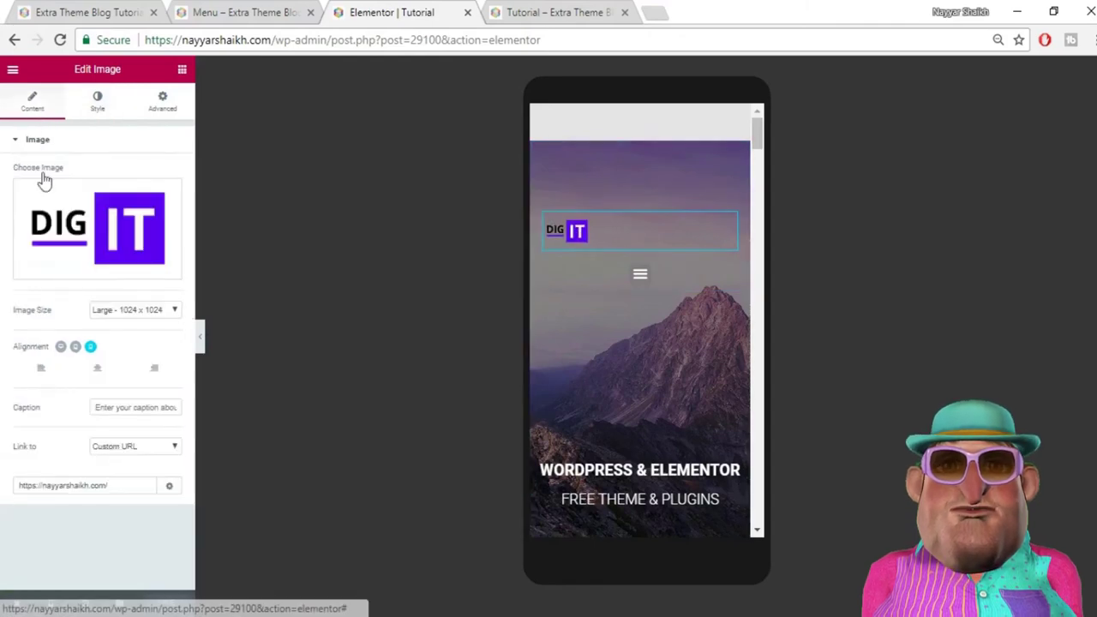
{"action": "left_click", "coordinate": [105, 374]}
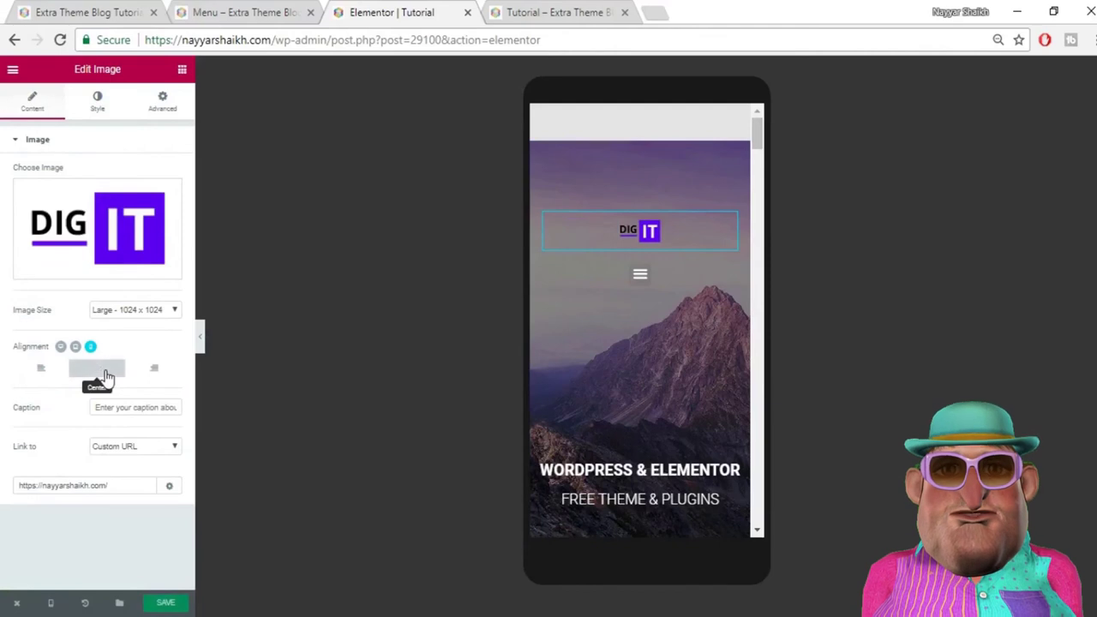
{"action": "left_click", "coordinate": [99, 101]}
{"action": "left_click_drag", "start_coordinate": [28, 197], "coordinate": [72, 203]}
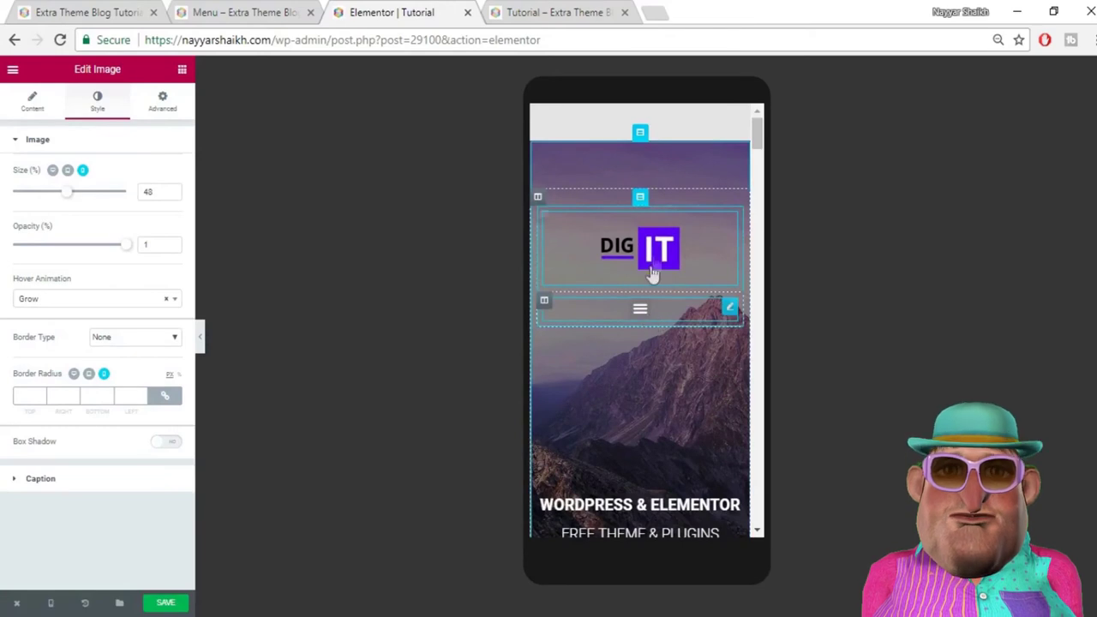
{"action": "left_click", "coordinate": [35, 106]}
{"action": "left_click", "coordinate": [153, 368]}
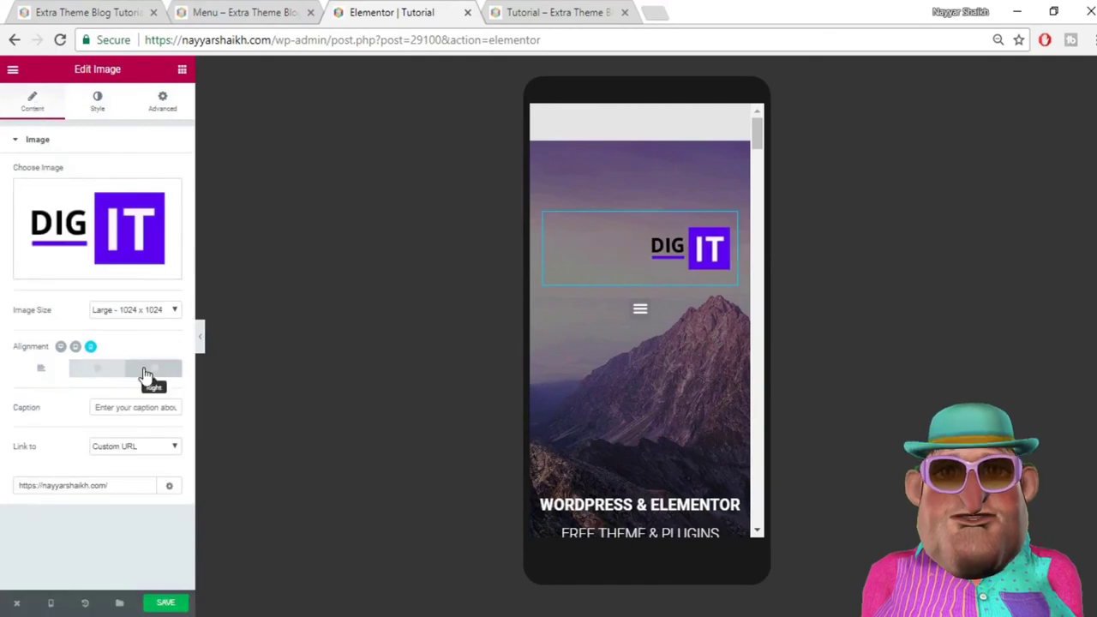
Step: Test the Nav Menu's mobile dropdown, clear the menu's alignment setting and align its hamburger toggle to the left
{"action": "left_click", "coordinate": [636, 313]}
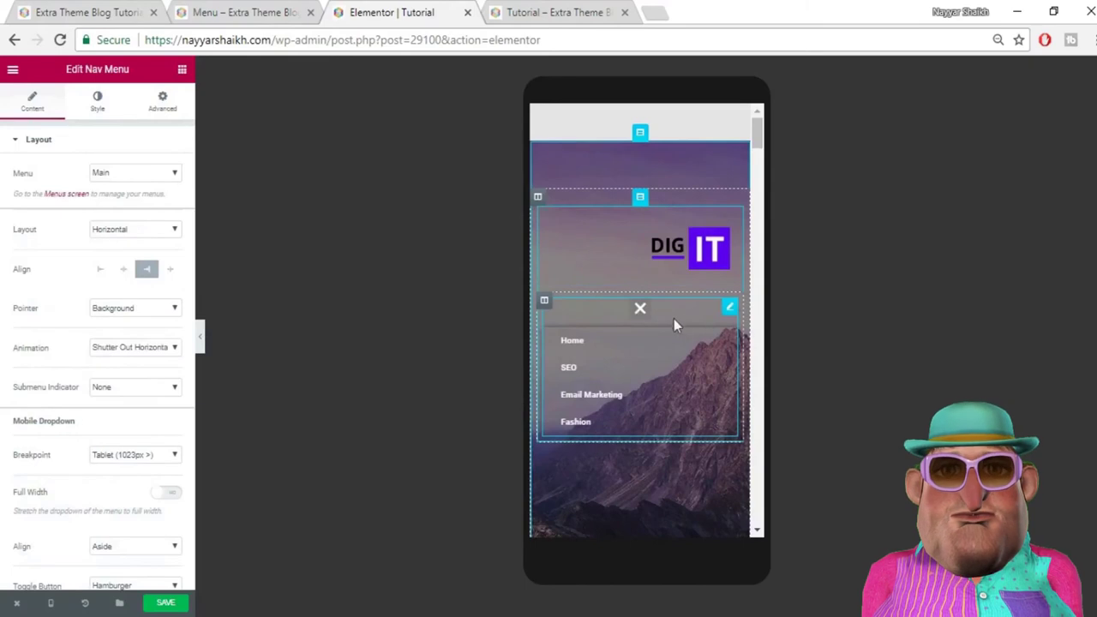
{"action": "left_click", "coordinate": [639, 311]}
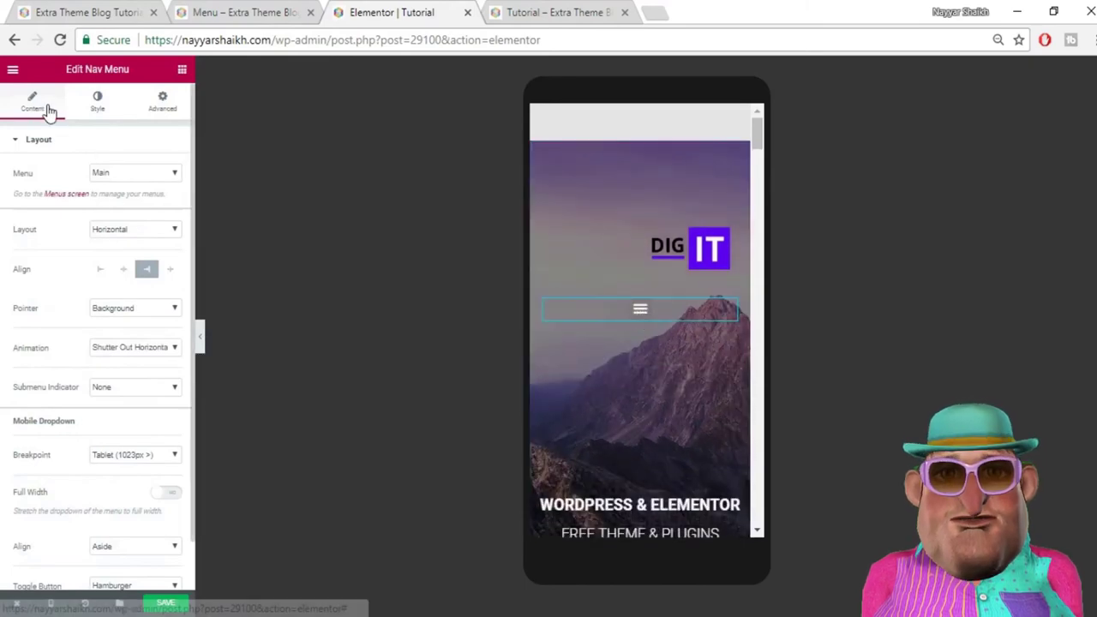
{"action": "scroll", "coordinate": [86, 386], "scroll_direction": "down", "scroll_amount": 1}
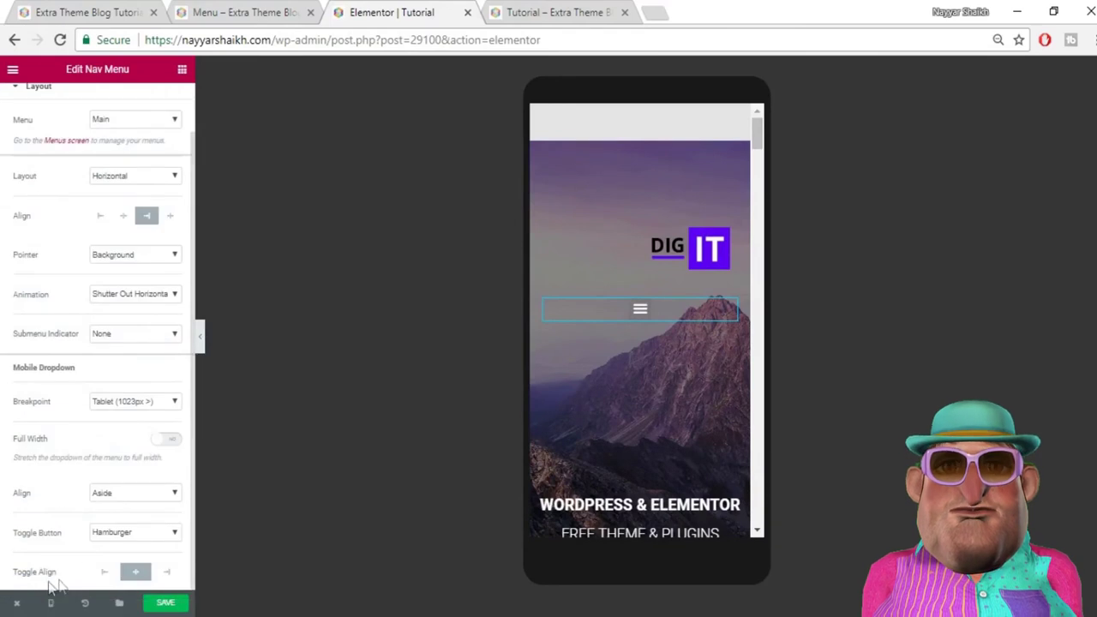
{"action": "left_click", "coordinate": [100, 219]}
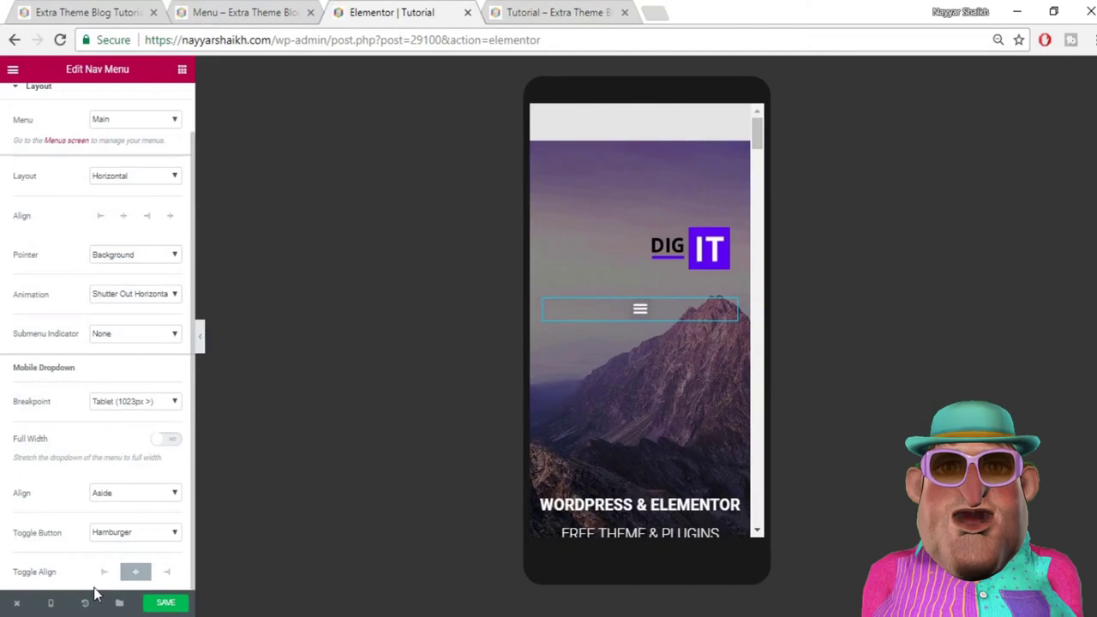
{"action": "left_click", "coordinate": [104, 576]}
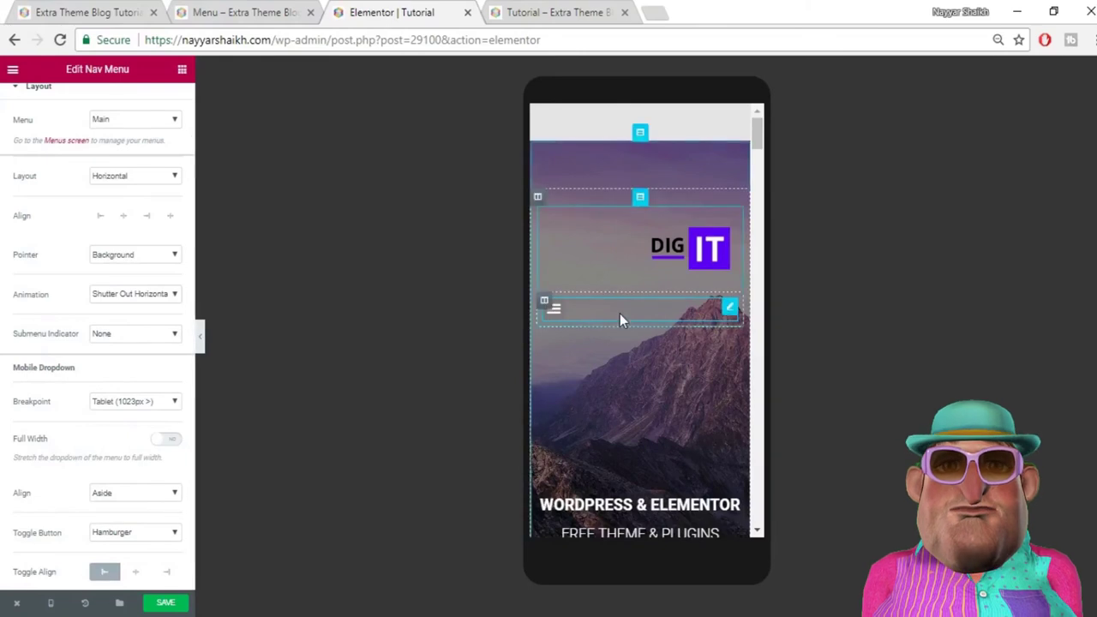
Step: Set the size of the Nav Menu's toggle button to 42
{"action": "scroll", "coordinate": [90, 187], "scroll_direction": "up", "scroll_amount": 1}
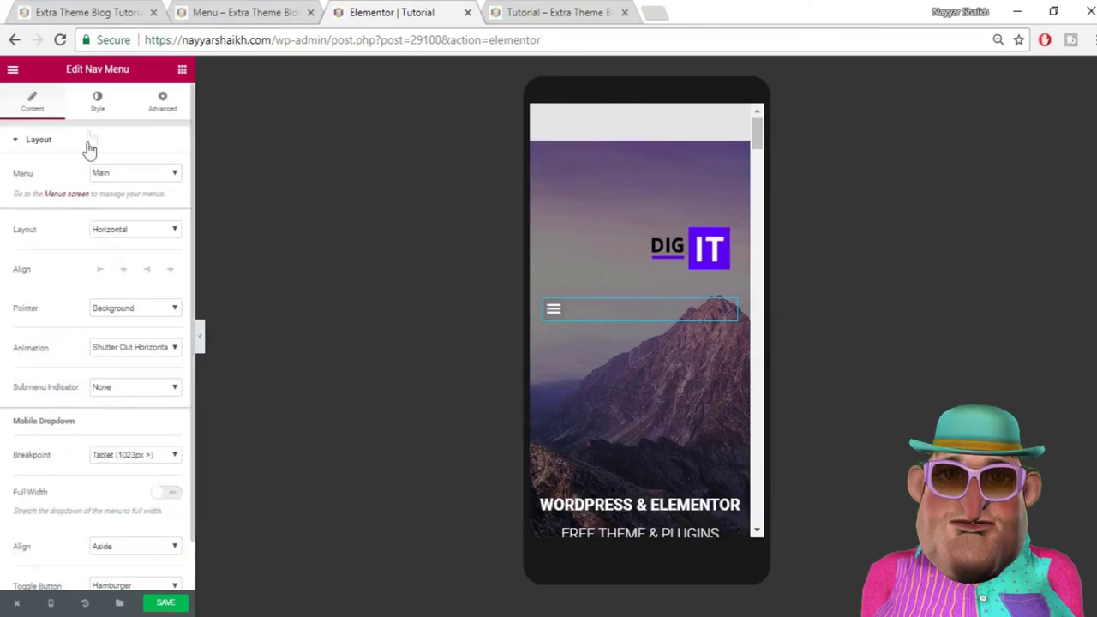
{"action": "left_click", "coordinate": [98, 103]}
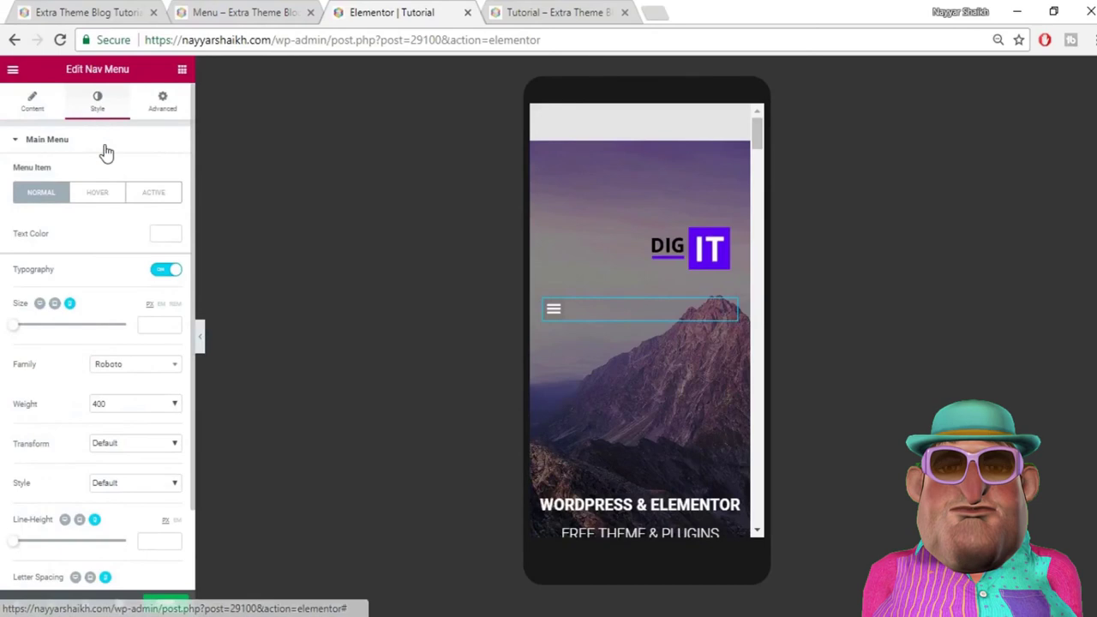
{"action": "left_click", "coordinate": [101, 145]}
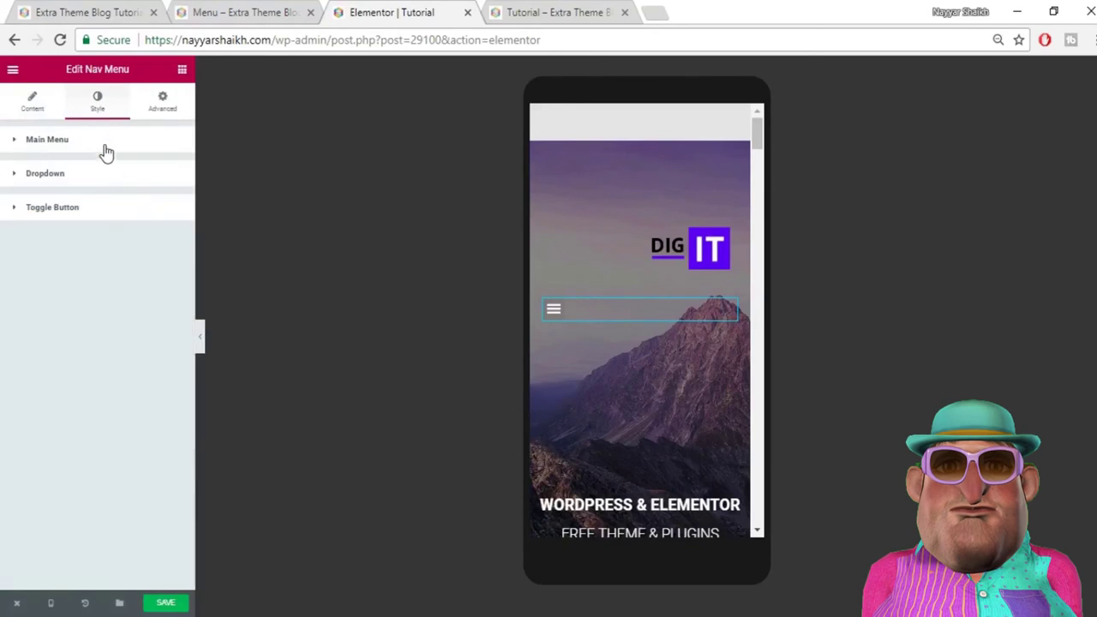
{"action": "left_click", "coordinate": [62, 214]}
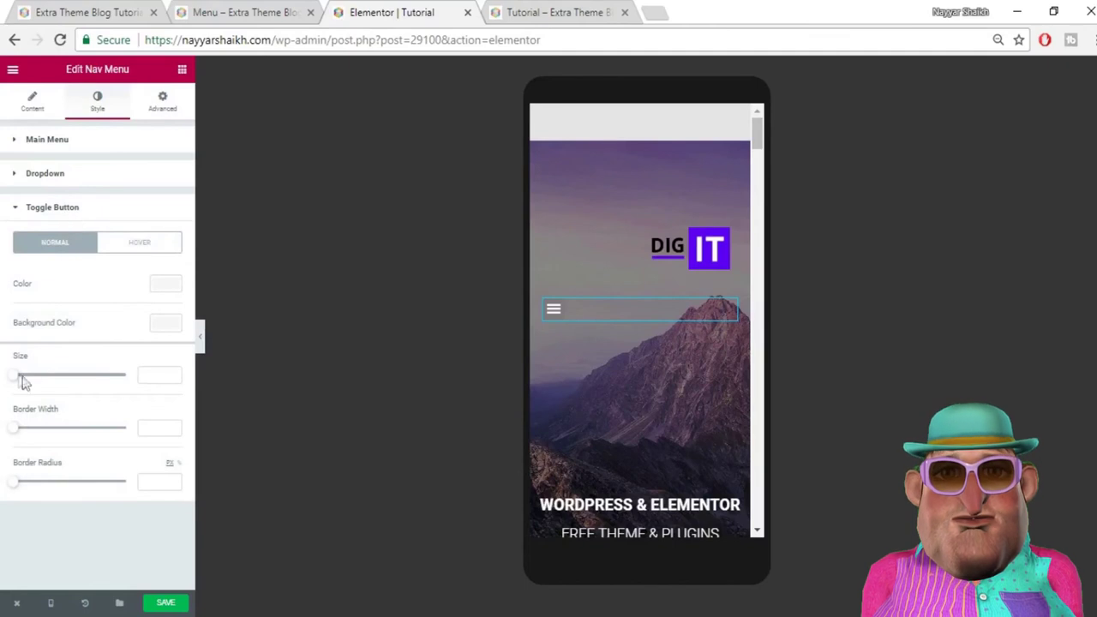
{"action": "left_click_drag", "start_coordinate": [17, 378], "coordinate": [51, 379]}
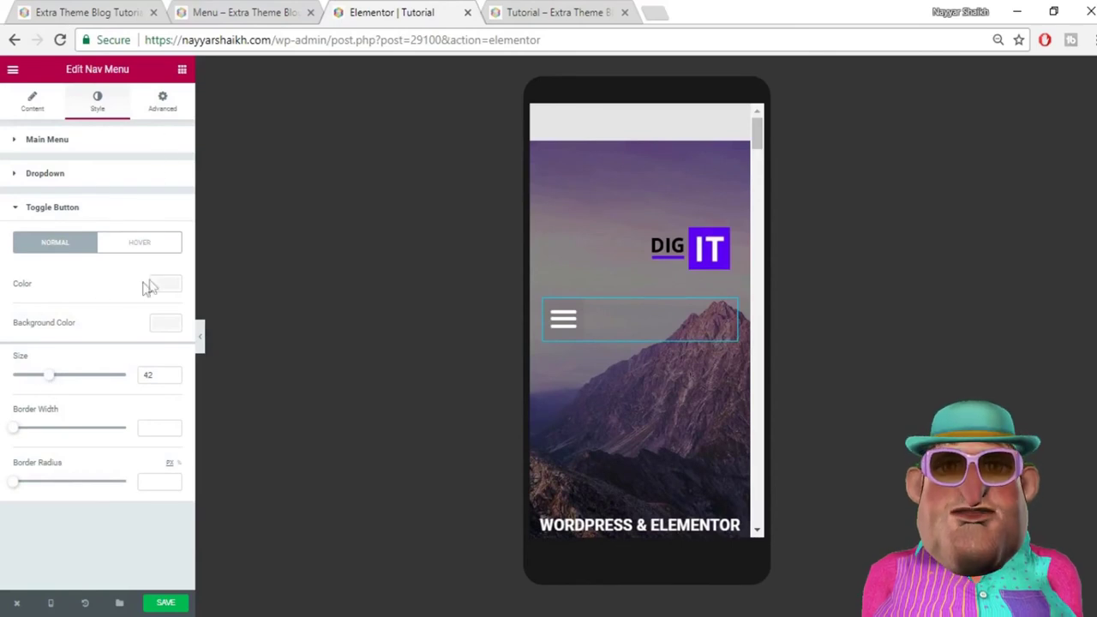
Step: Colour the toggle button's icon white (#ffffff) and its background dark grey (#54595f)
{"action": "left_click", "coordinate": [163, 285]}
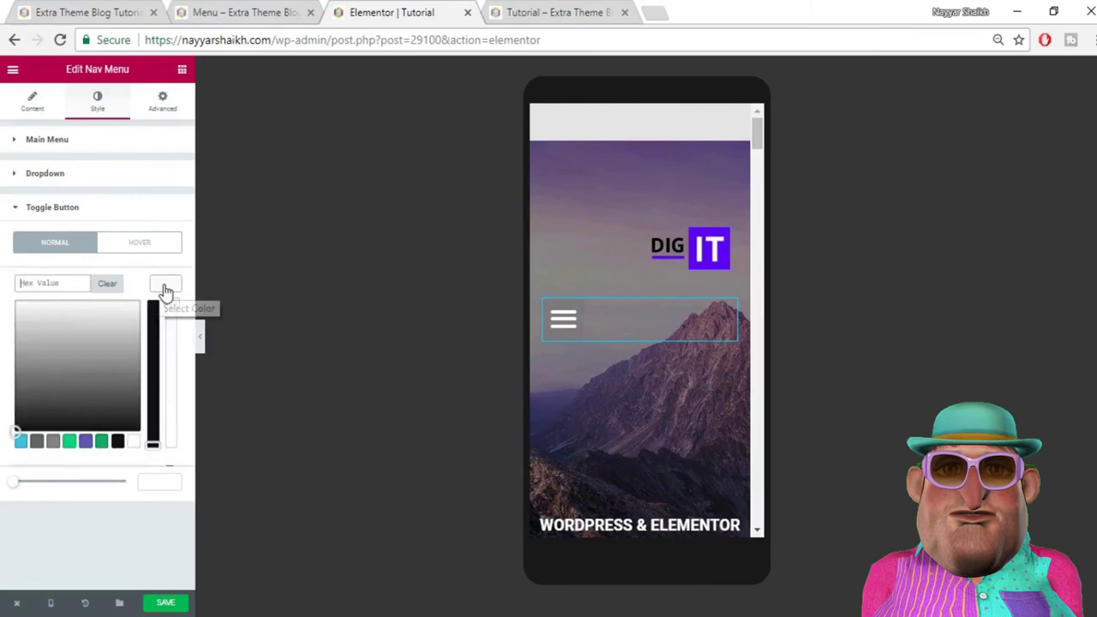
{"action": "left_click", "coordinate": [135, 443]}
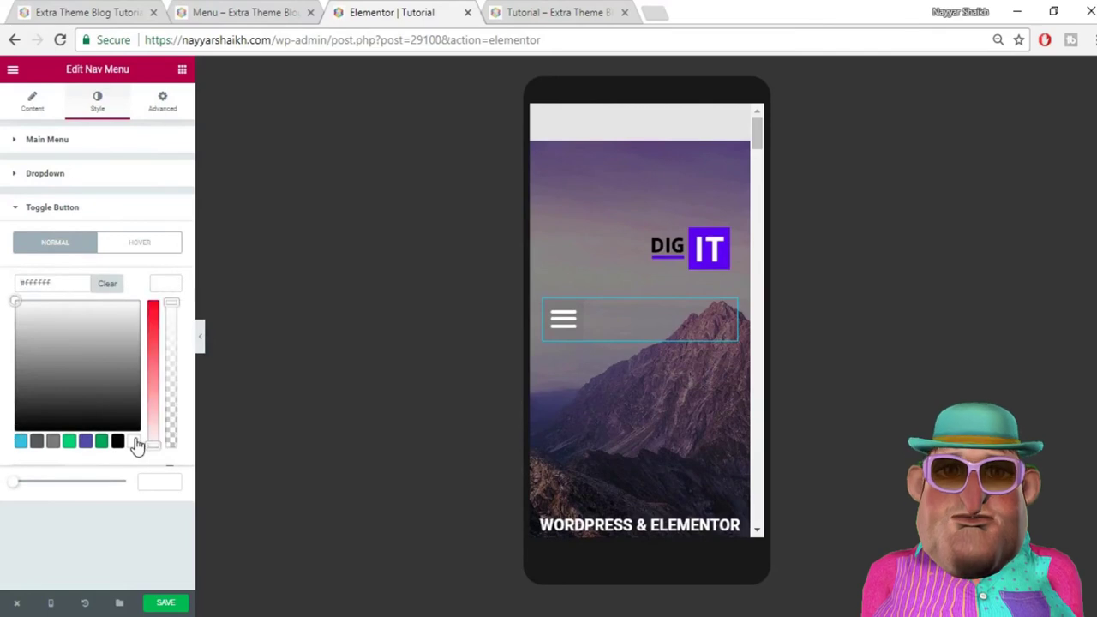
{"action": "left_click", "coordinate": [178, 283]}
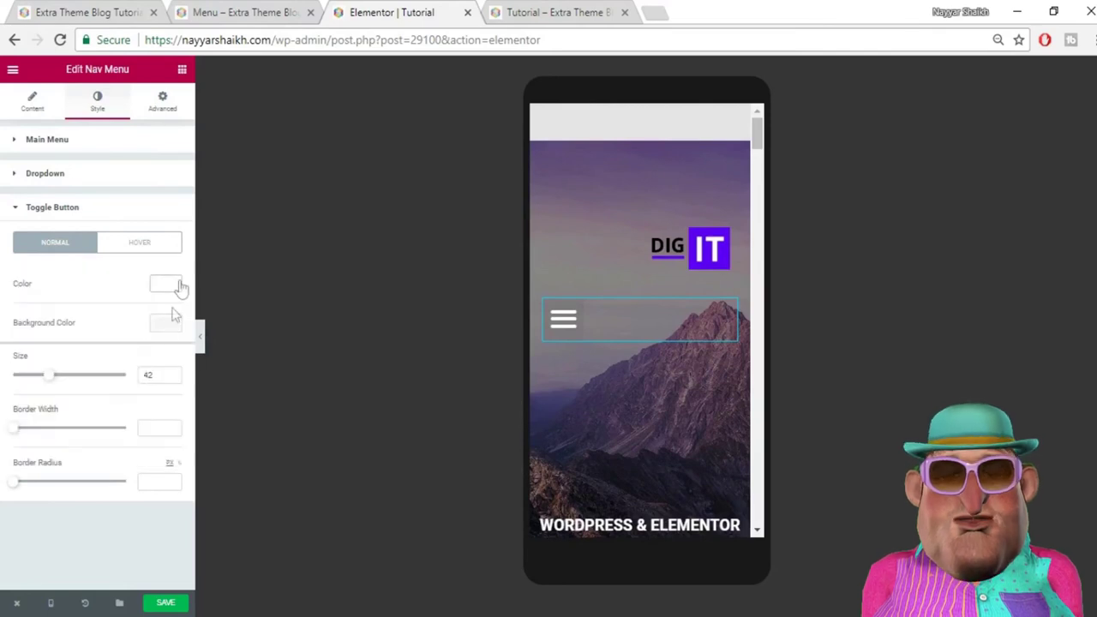
{"action": "left_click", "coordinate": [165, 333]}
{"action": "left_click", "coordinate": [41, 482]}
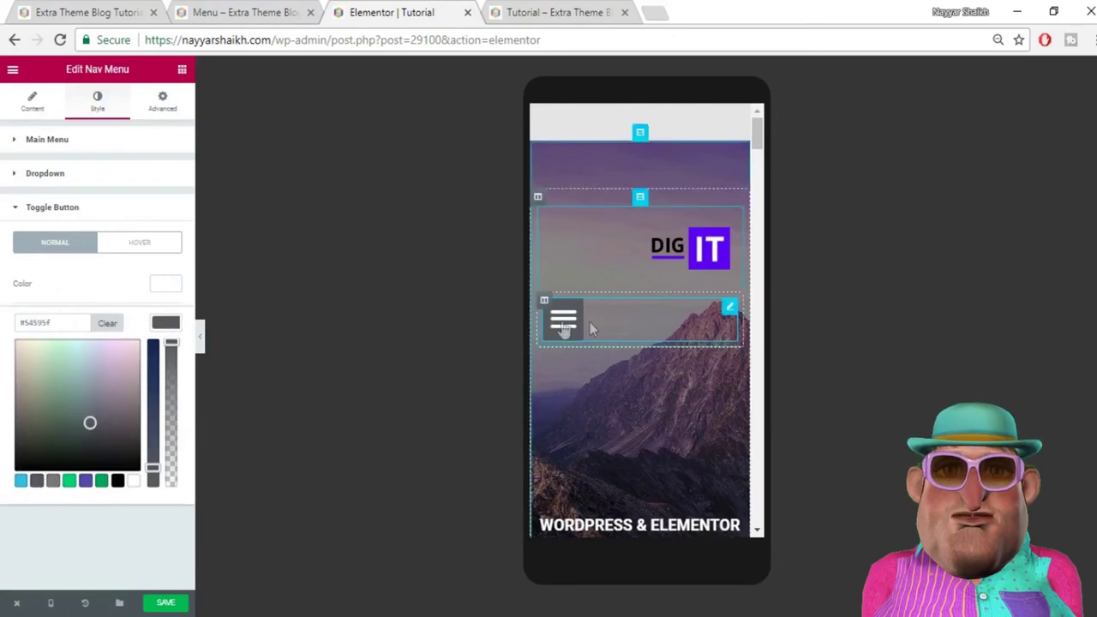
{"action": "left_click", "coordinate": [166, 330]}
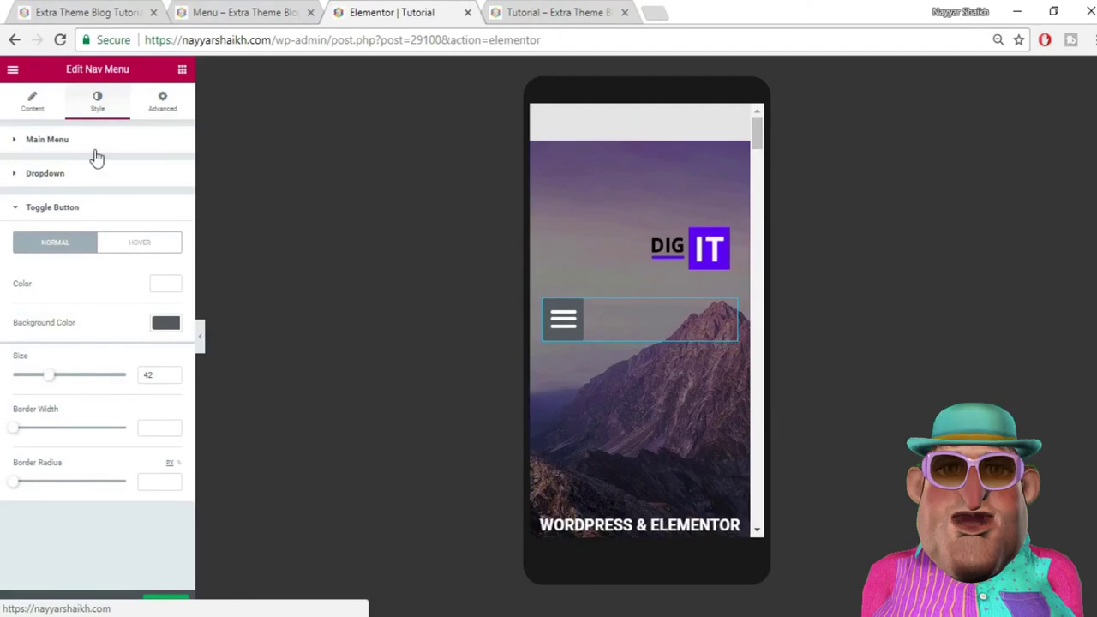
Step: Set the Nav Menu's mobile margins to 0, unlink the sides and enter a top margin of 30
{"action": "left_click", "coordinate": [167, 104]}
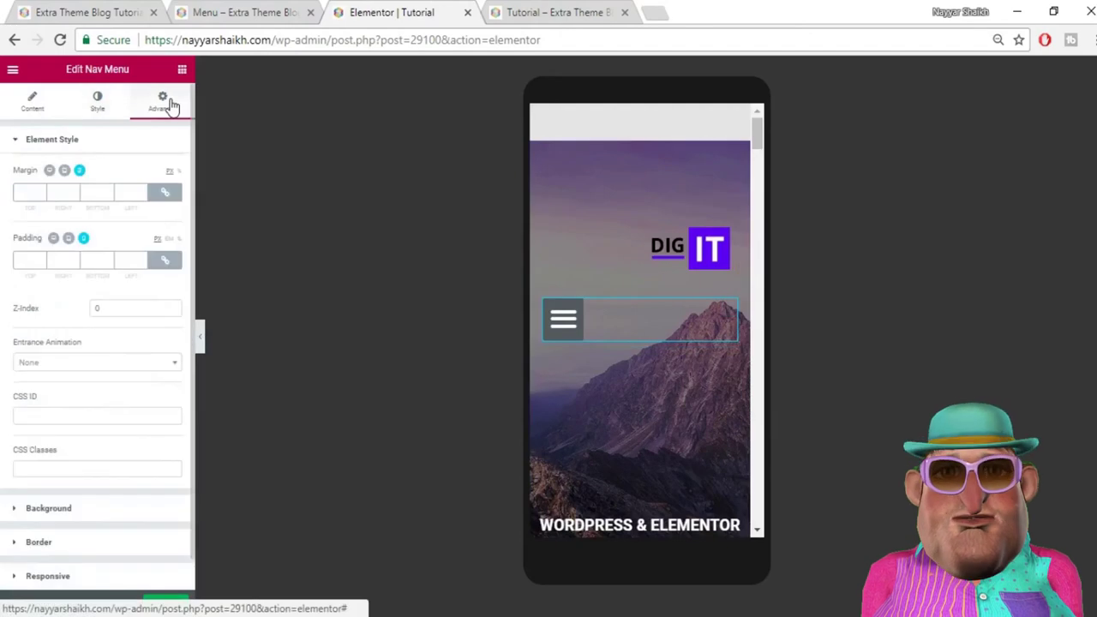
{"action": "left_click", "coordinate": [30, 195]}
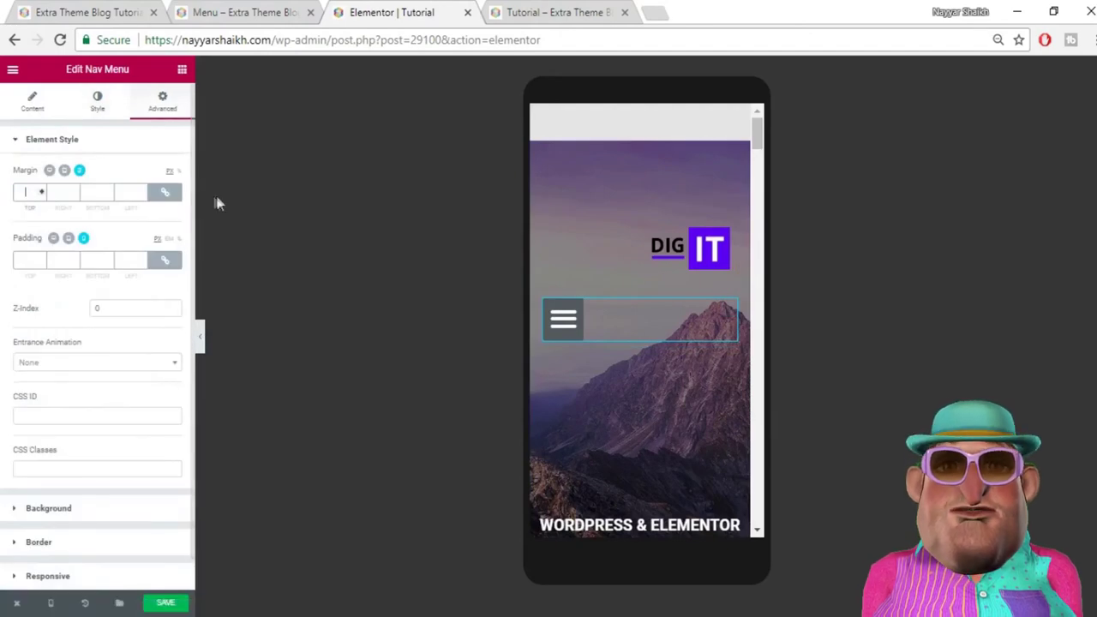
{"action": "type", "text": "0"}
{"action": "left_click", "coordinate": [164, 192]}
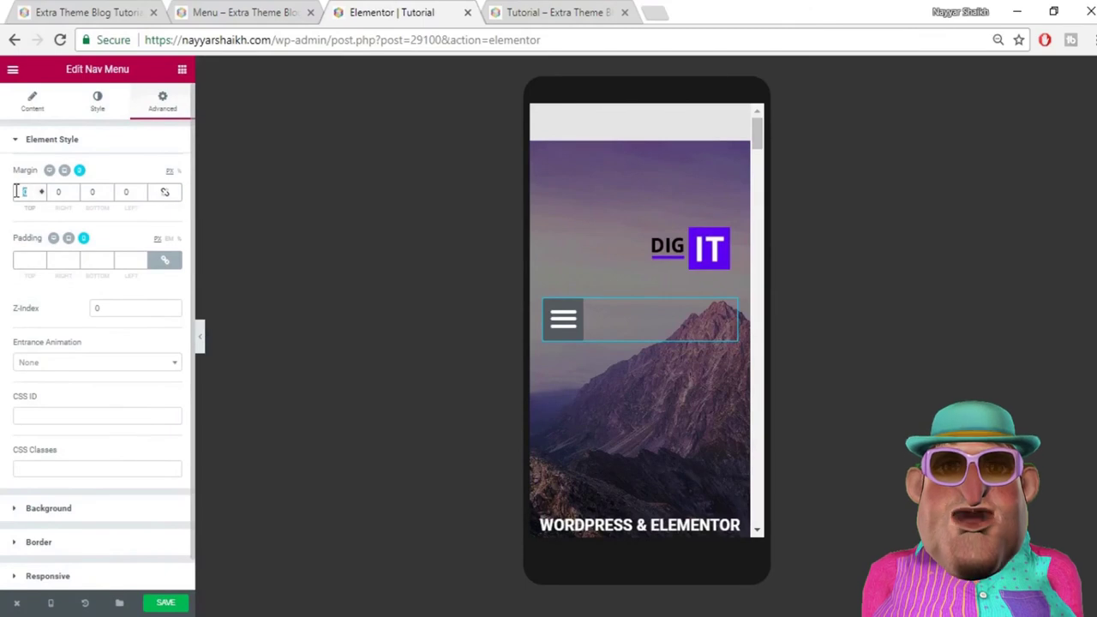
{"action": "type", "text": "30"}
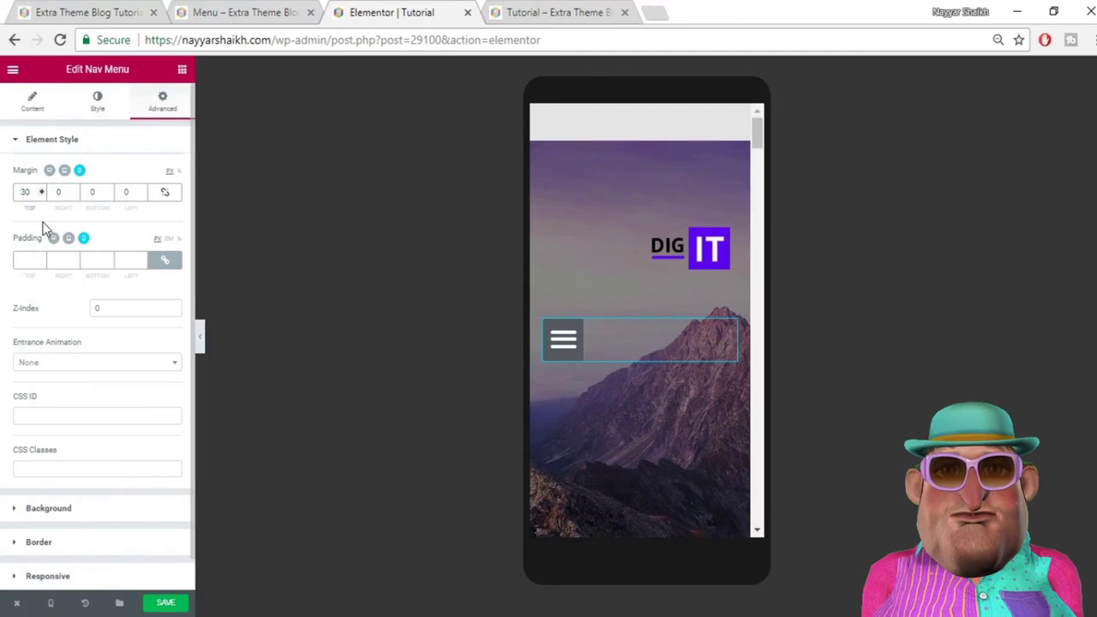
Step: Set the Nav Menu's mobile top margin to -110 to line the hamburger toggle up with the logo
{"action": "type", "text": "-"}
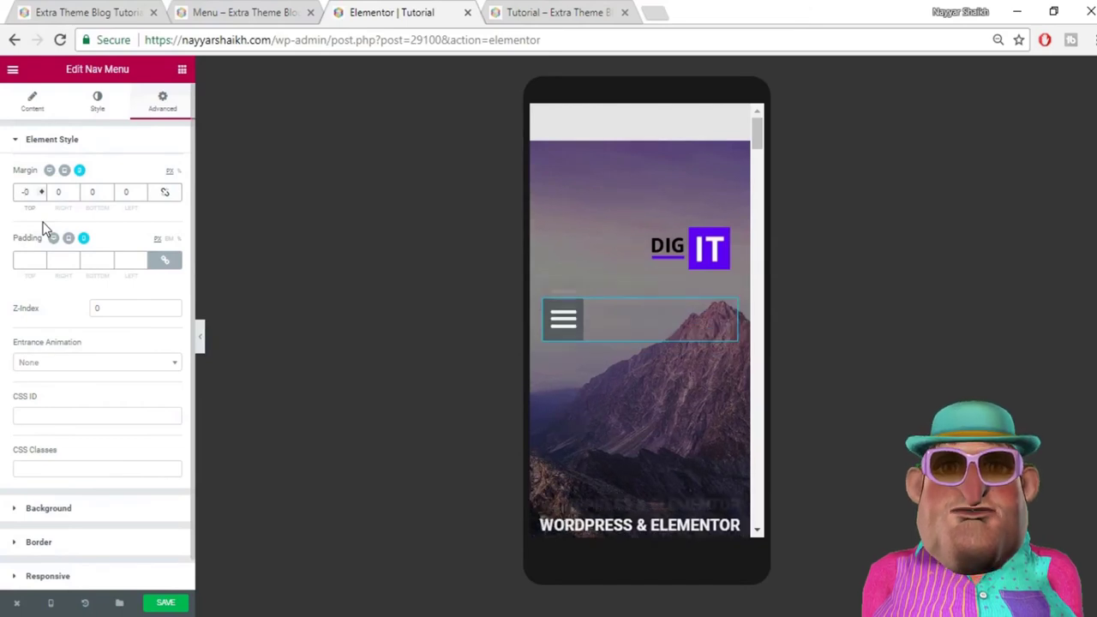
{"action": "key", "text": "Delete"}
{"action": "type", "text": "5"}
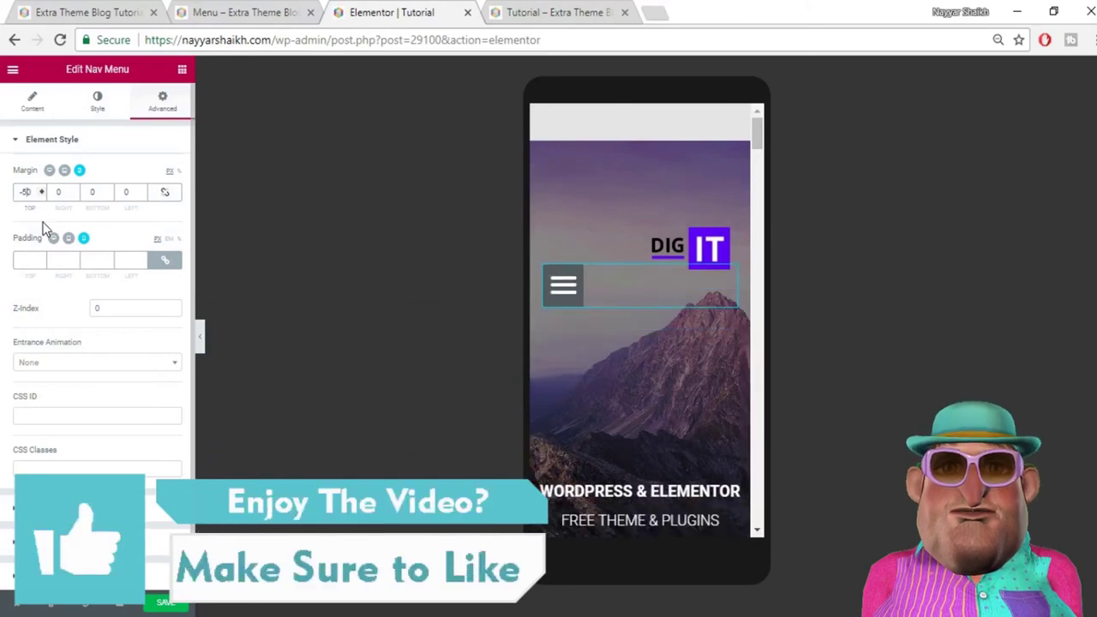
{"action": "key", "text": "BackSpace"}
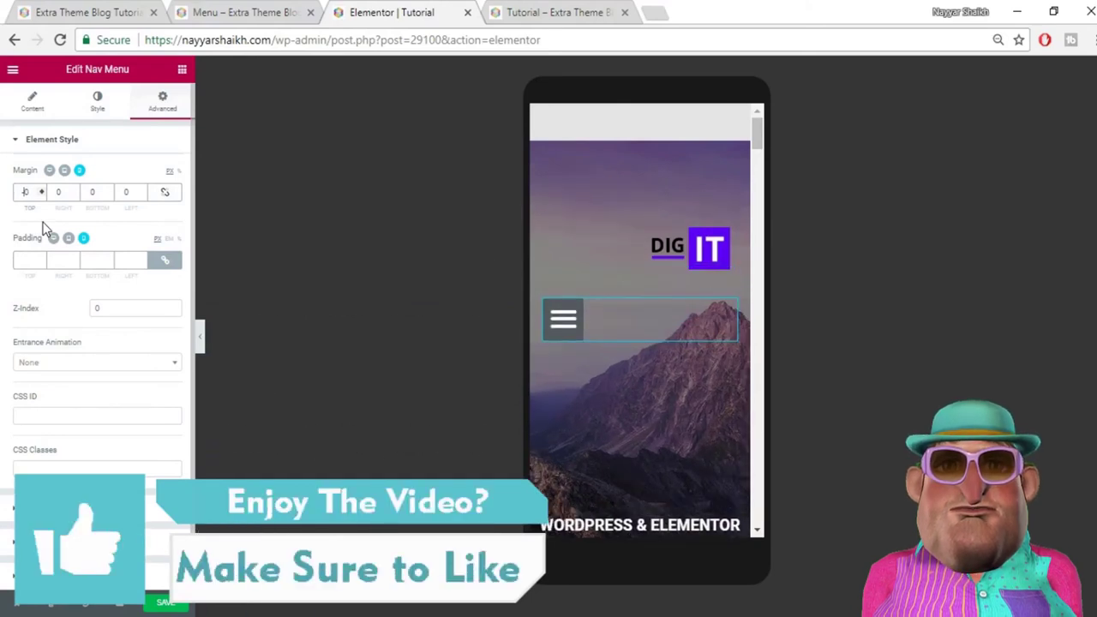
{"action": "type", "text": "155"}
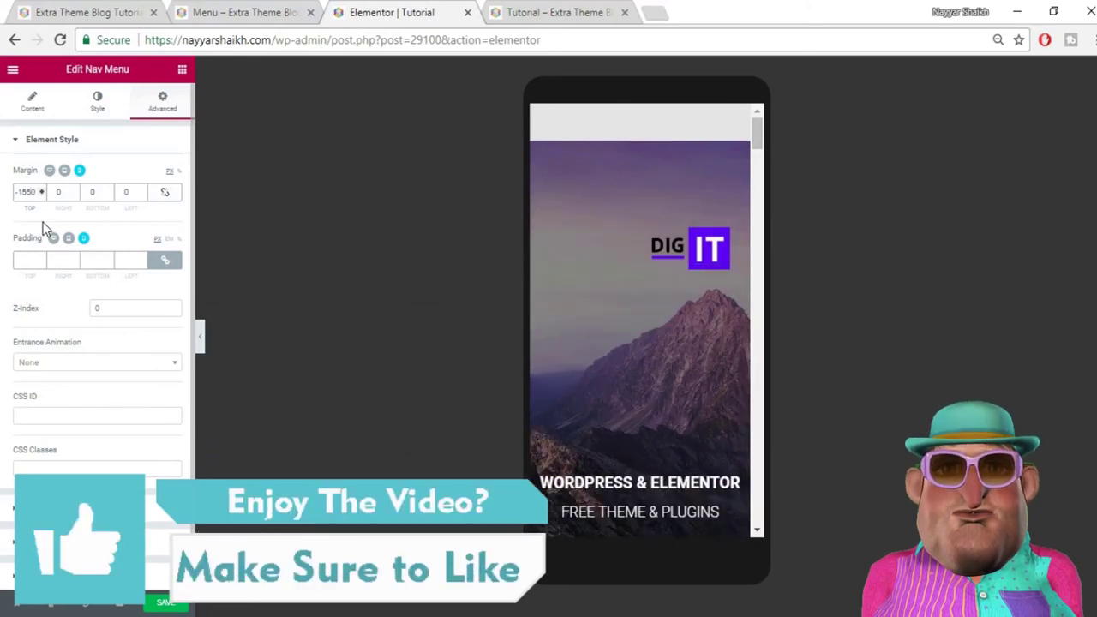
{"action": "key", "text": "BackSpace"}
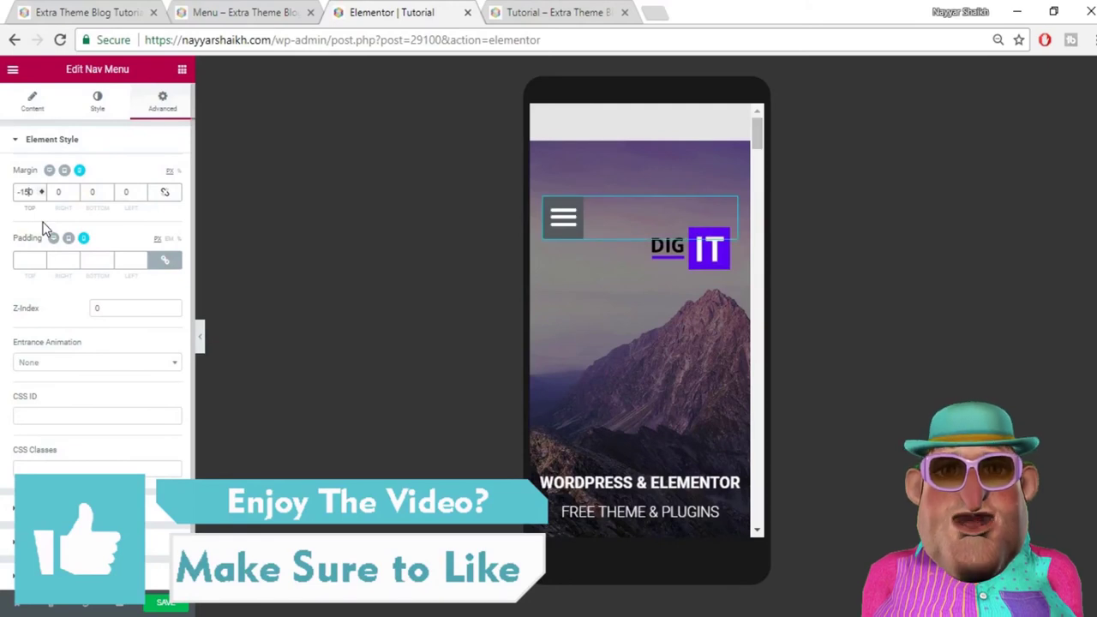
{"action": "key", "text": "BackSpace"}
{"action": "type", "text": "0"}
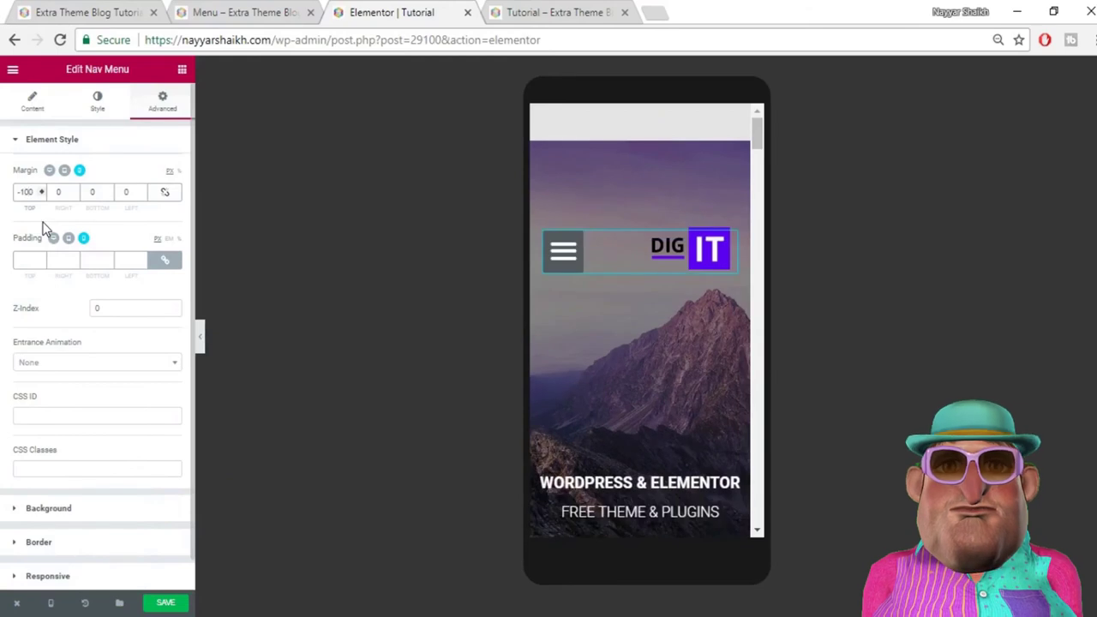
{"action": "key", "text": "BackSpace"}
{"action": "key", "text": "BackSpace"}
{"action": "type", "text": "10"}
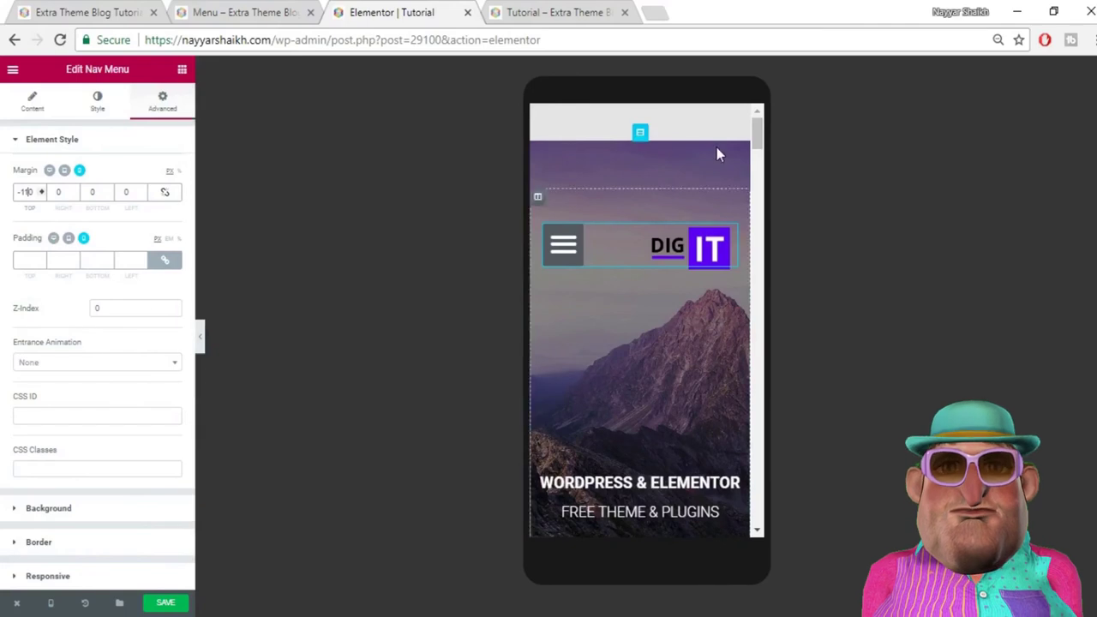
Step: Select the logo image, then test opening and closing the mobile menu with its hamburger toggle
{"action": "left_click", "coordinate": [647, 293]}
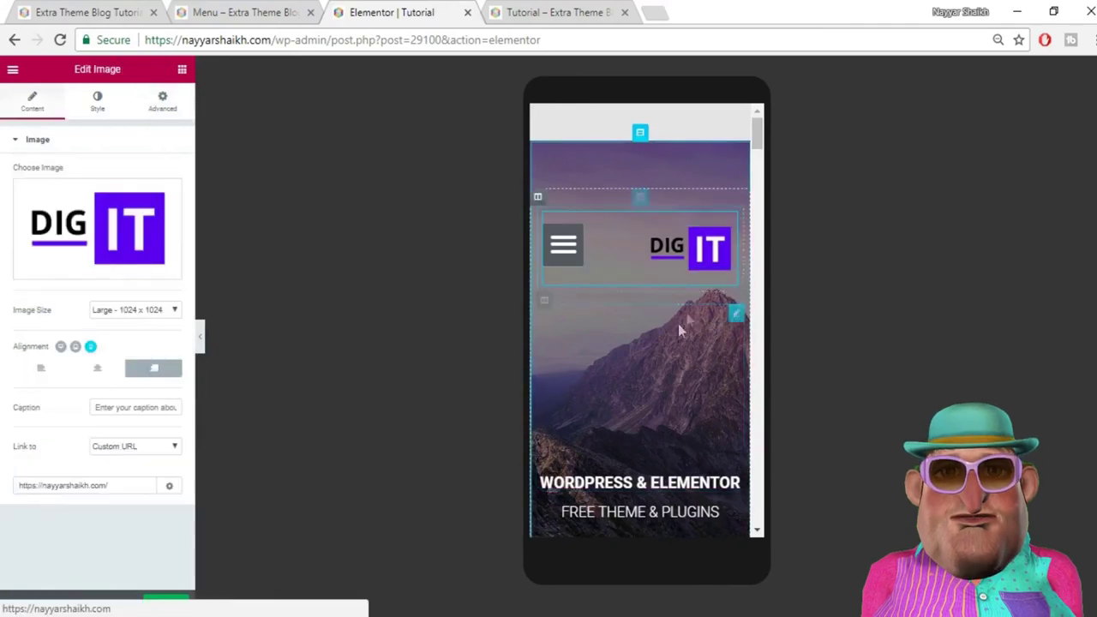
{"action": "left_click", "coordinate": [565, 262]}
{"action": "left_click", "coordinate": [564, 257]}
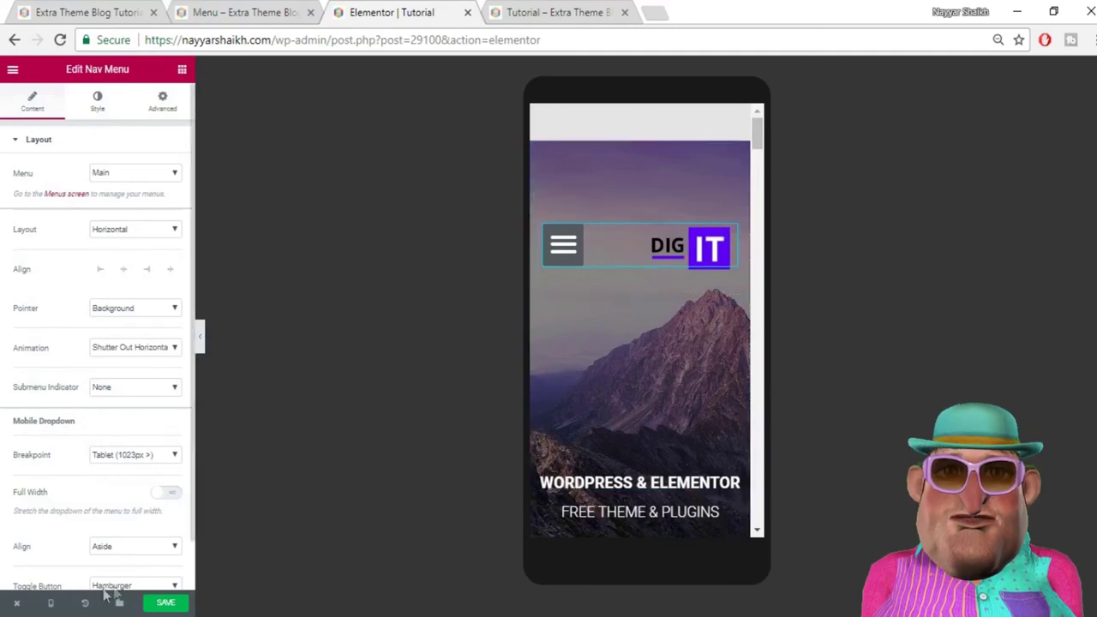
Step: Switch the responsive preview back to Desktop, check the header and save the Tutorial page
{"action": "mouse_move", "coordinate": [51, 606]}
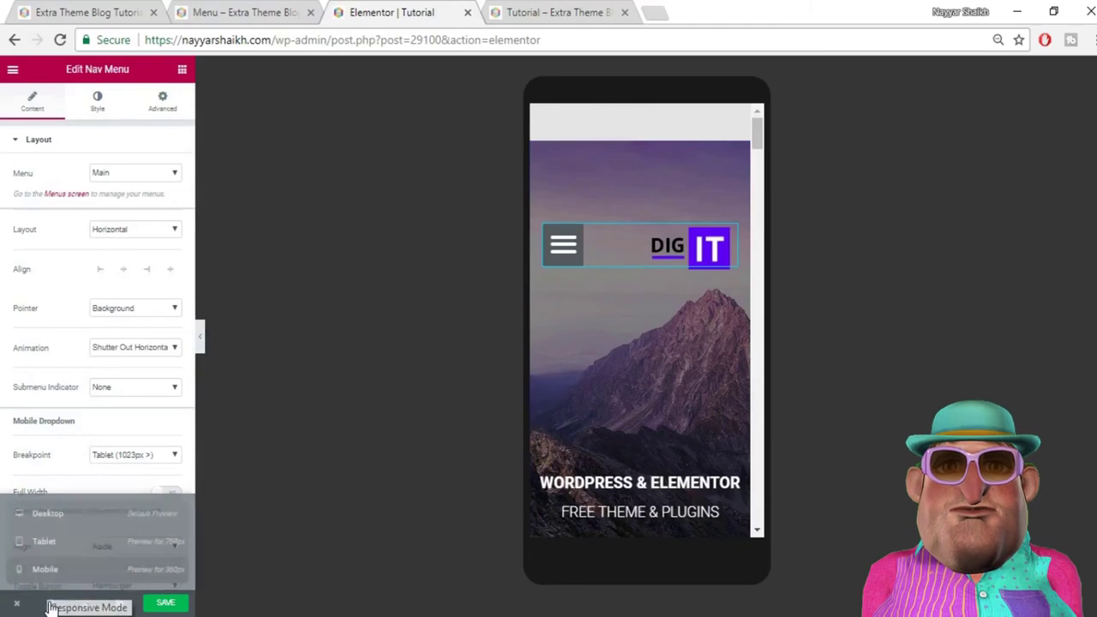
{"action": "left_click", "coordinate": [60, 523]}
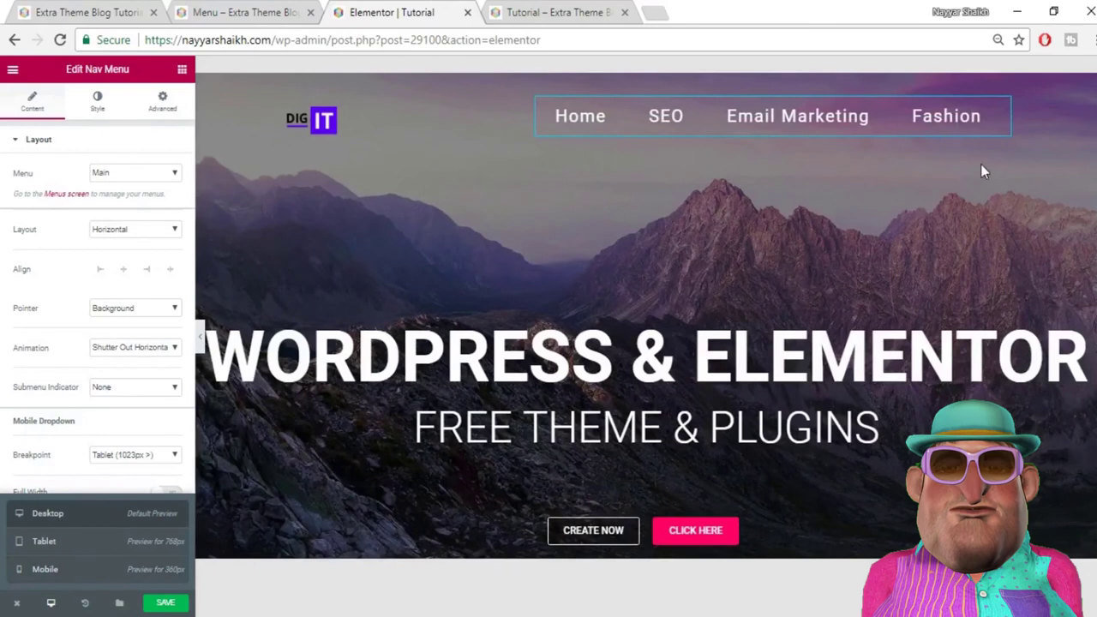
{"action": "mouse_move", "coordinate": [971, 120]}
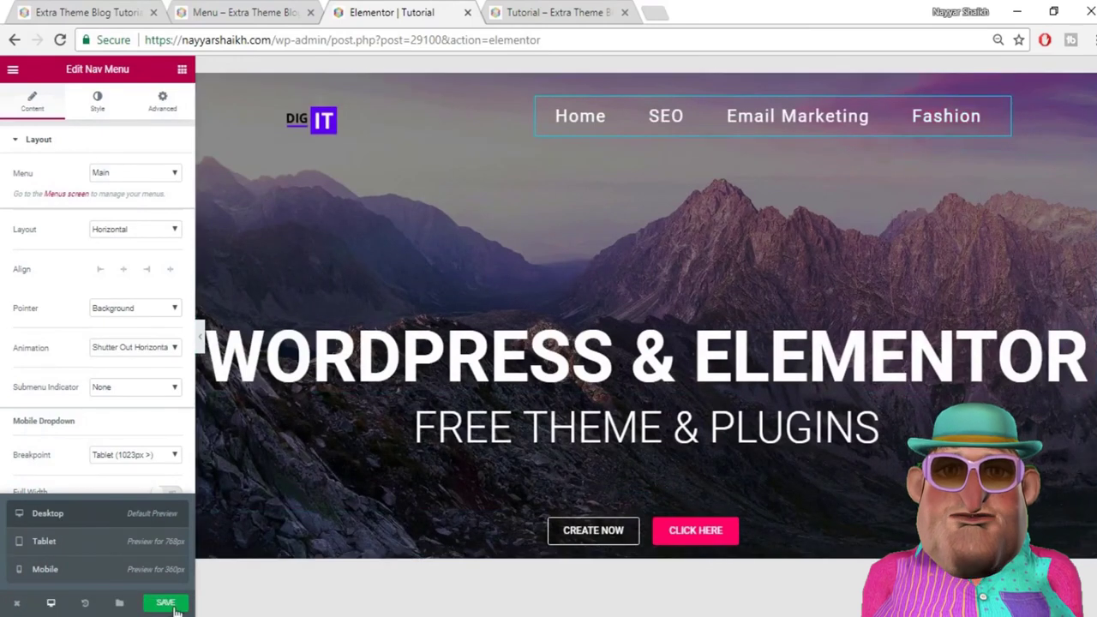
{"action": "left_click", "coordinate": [167, 603]}
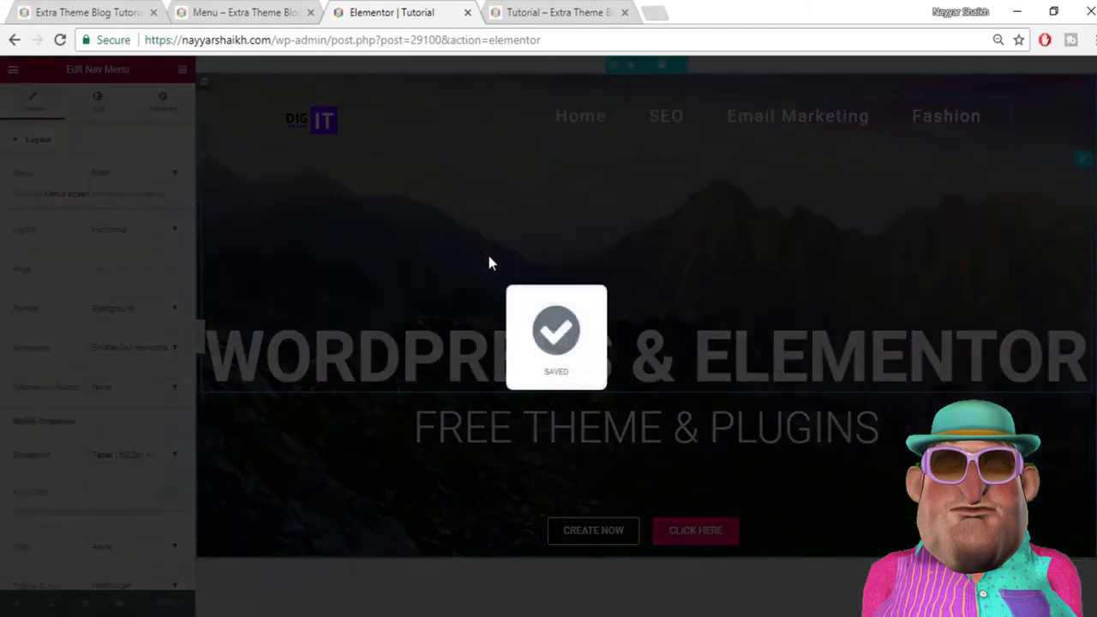
Step: Compare the Tutorial header's Fashion submenu with the one on the finished Menu page
{"action": "mouse_move", "coordinate": [975, 230]}
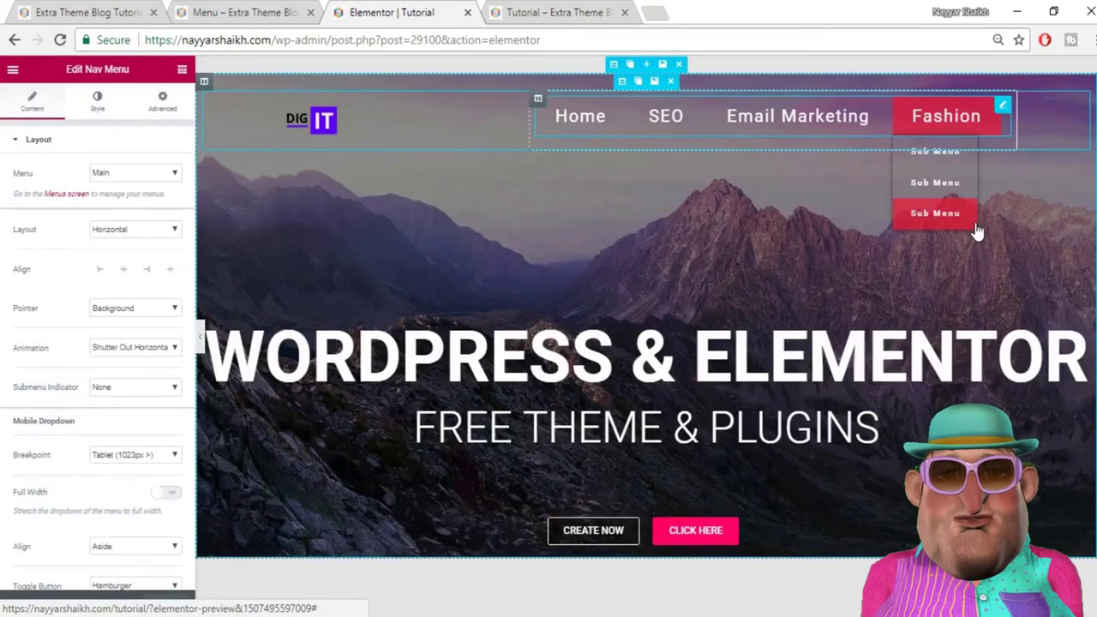
{"action": "left_click", "coordinate": [247, 12]}
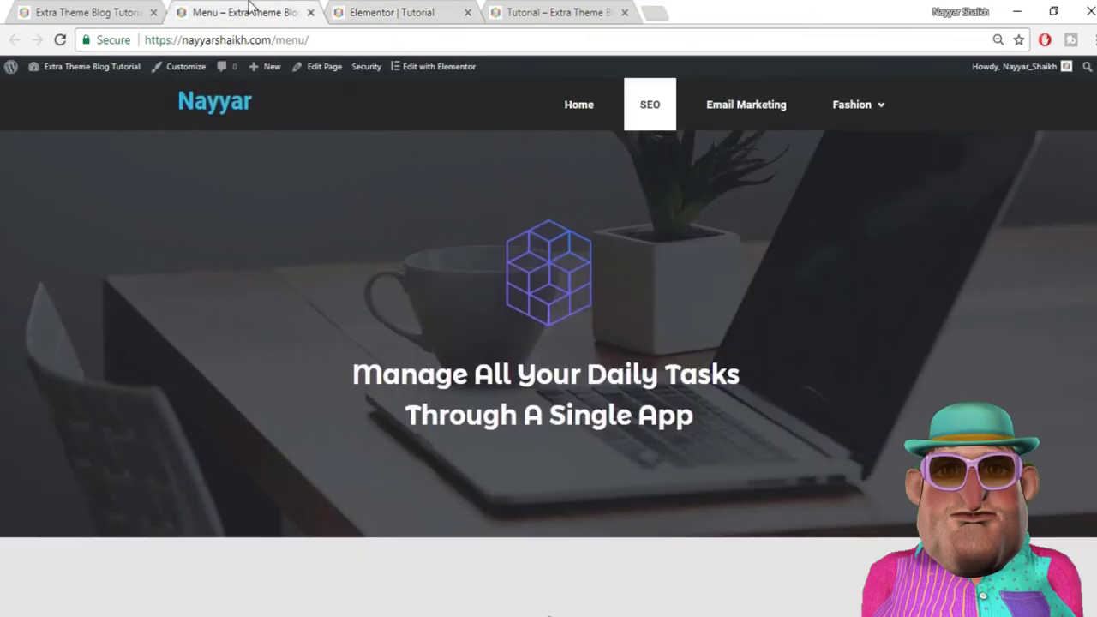
{"action": "mouse_move", "coordinate": [854, 111]}
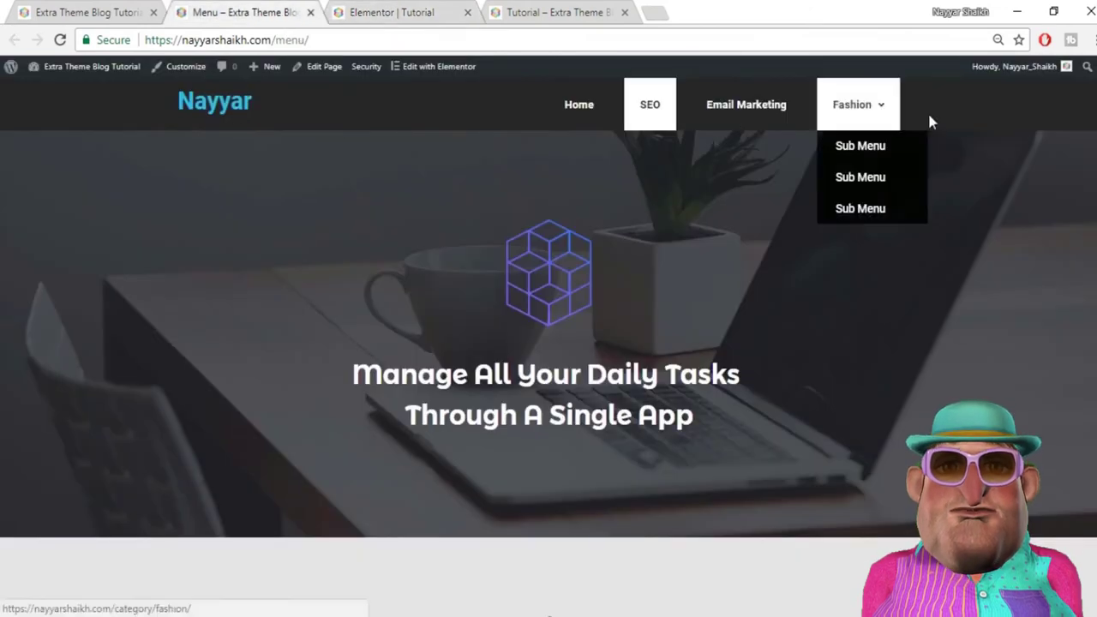
{"action": "left_click", "coordinate": [383, 11]}
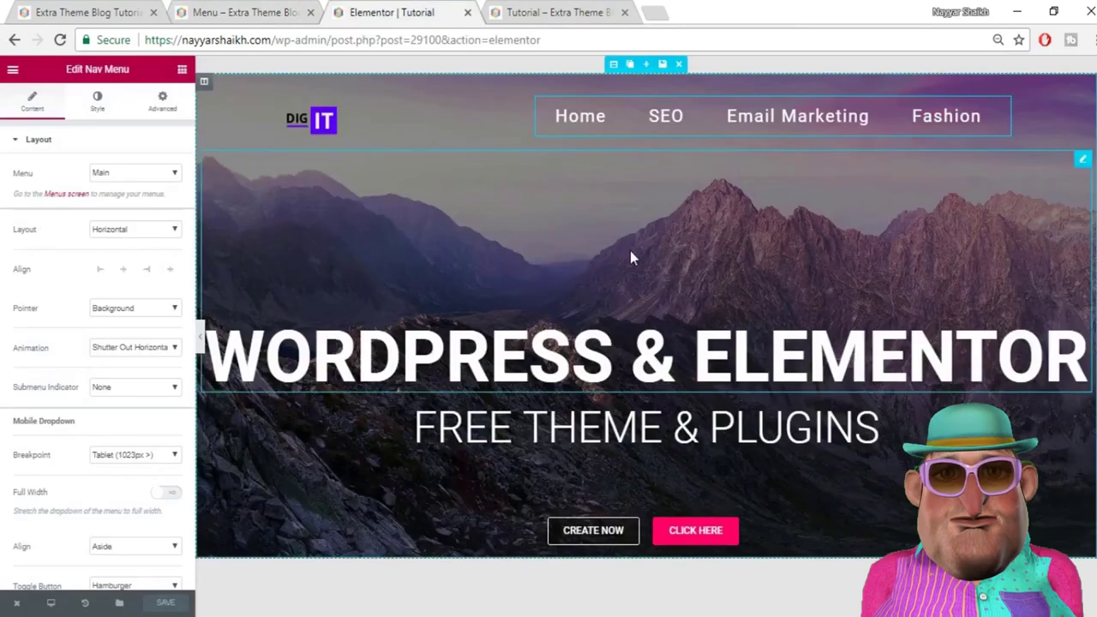
{"action": "scroll", "coordinate": [629, 257], "scroll_direction": "down", "scroll_amount": 2}
{"action": "scroll", "coordinate": [629, 252], "scroll_direction": "up", "scroll_amount": 2}
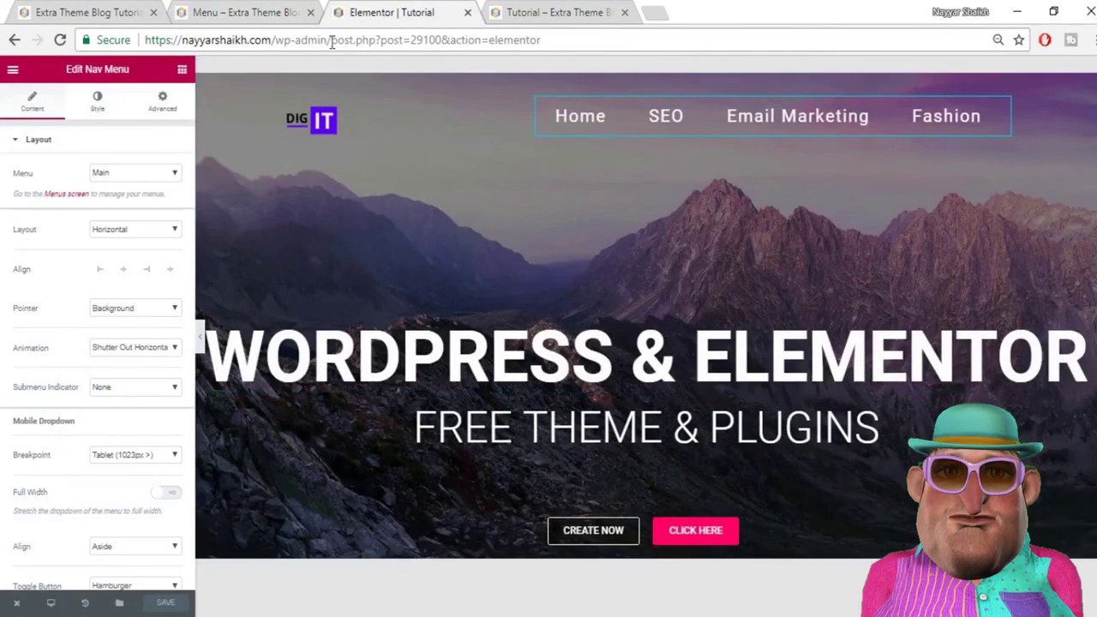
Step: Leave the Elementor editor for the site's wp-admin dashboard and close the Tutorial page's browser tab
{"action": "left_click_drag", "start_coordinate": [331, 40], "coordinate": [856, 43]}
{"action": "key", "text": "BackSpace"}
{"action": "key", "text": "Return"}
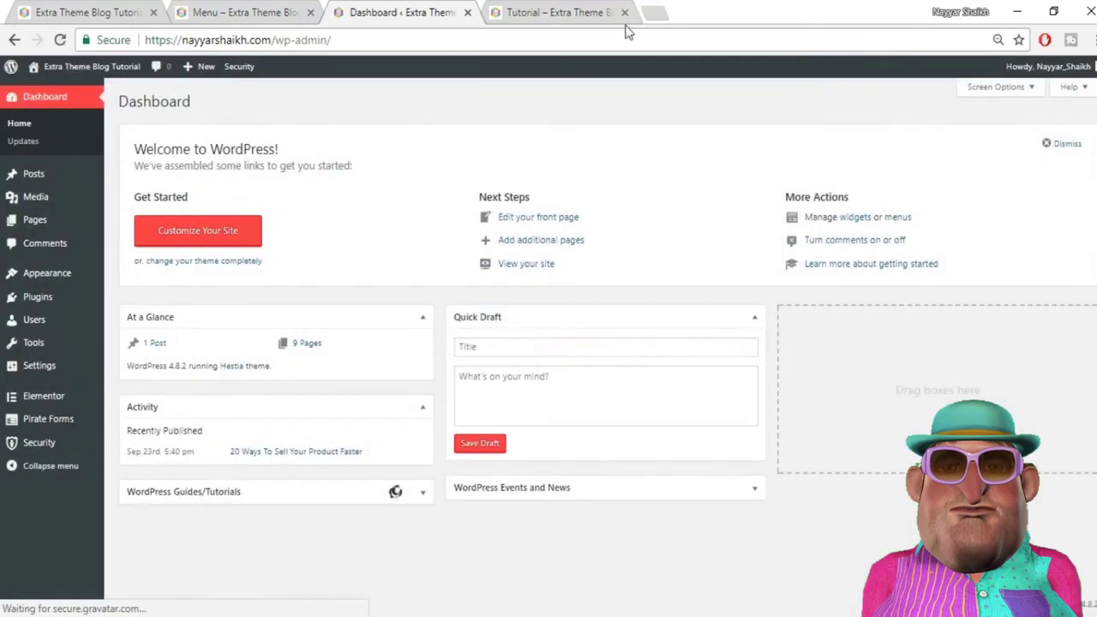
{"action": "left_click", "coordinate": [625, 12]}
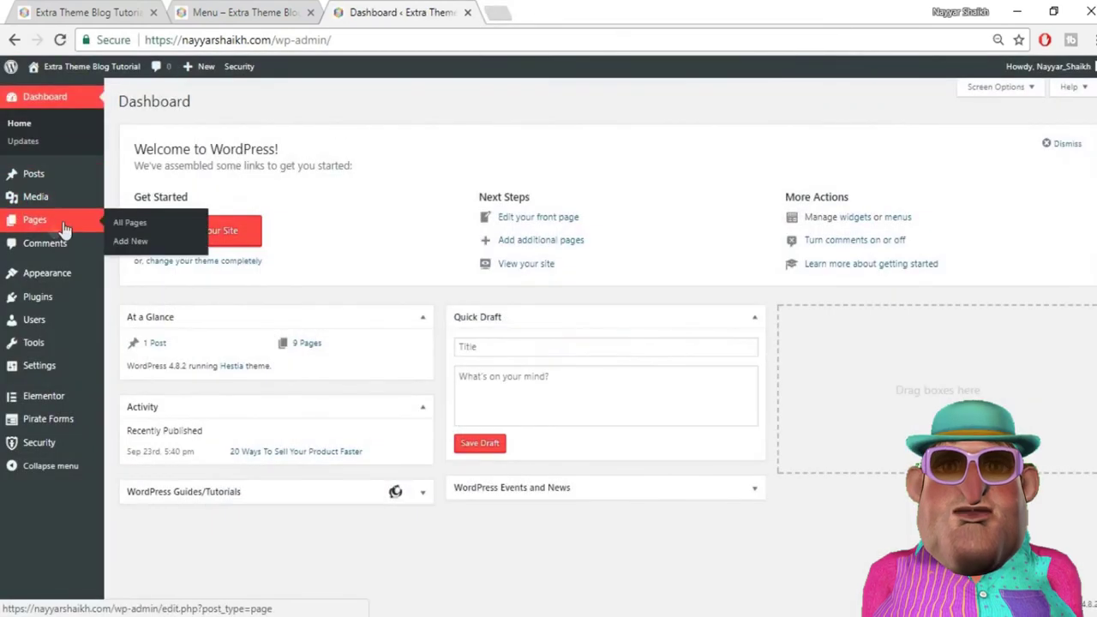
Step: Publish a new page titled Menu2 with a page template chosen, and open it in Elementor
{"action": "left_click", "coordinate": [120, 243]}
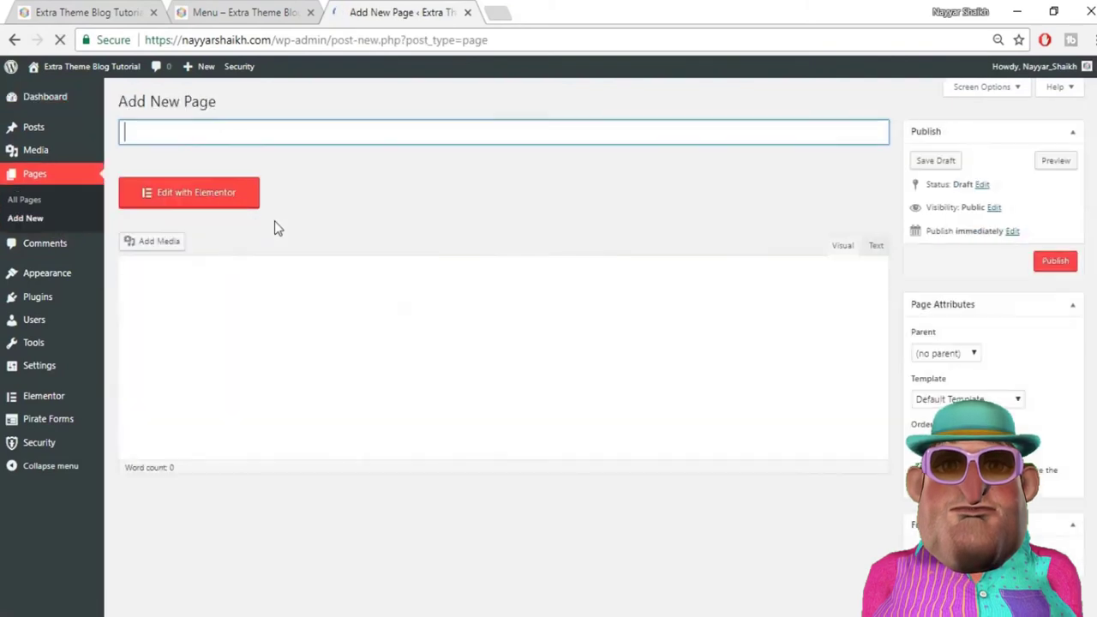
{"action": "type", "text": "Menu2"}
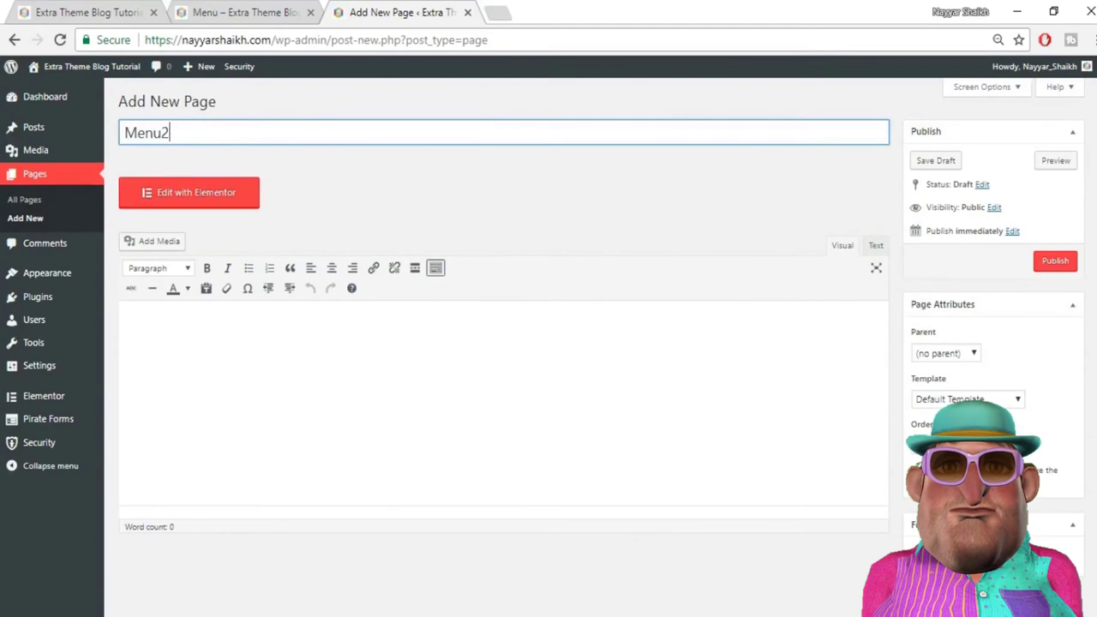
{"action": "left_click", "coordinate": [967, 399]}
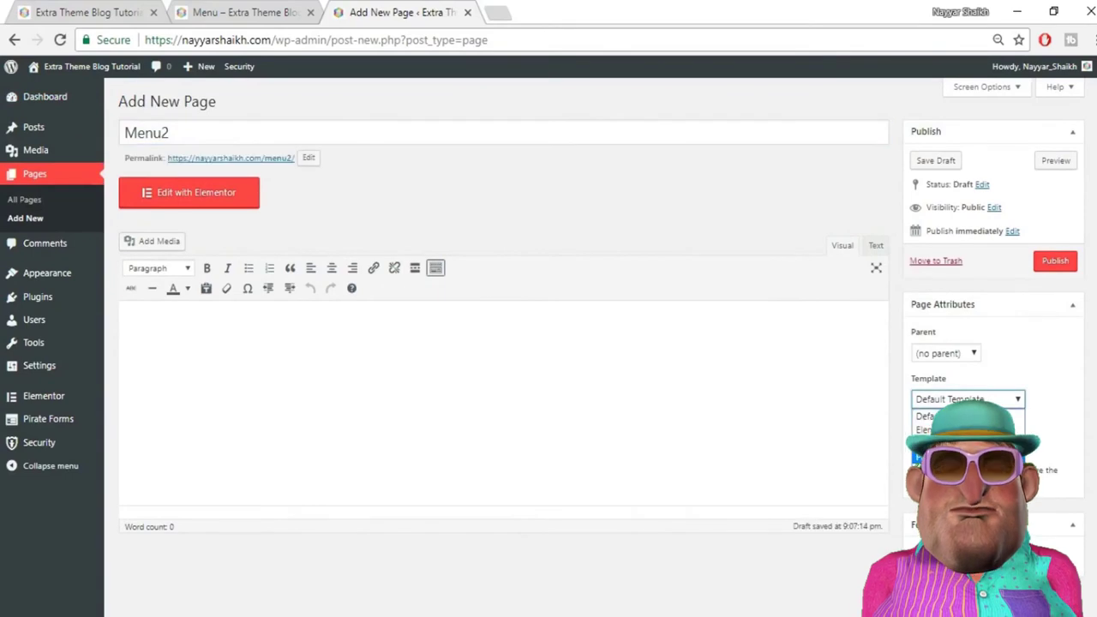
{"action": "left_click", "coordinate": [1060, 265]}
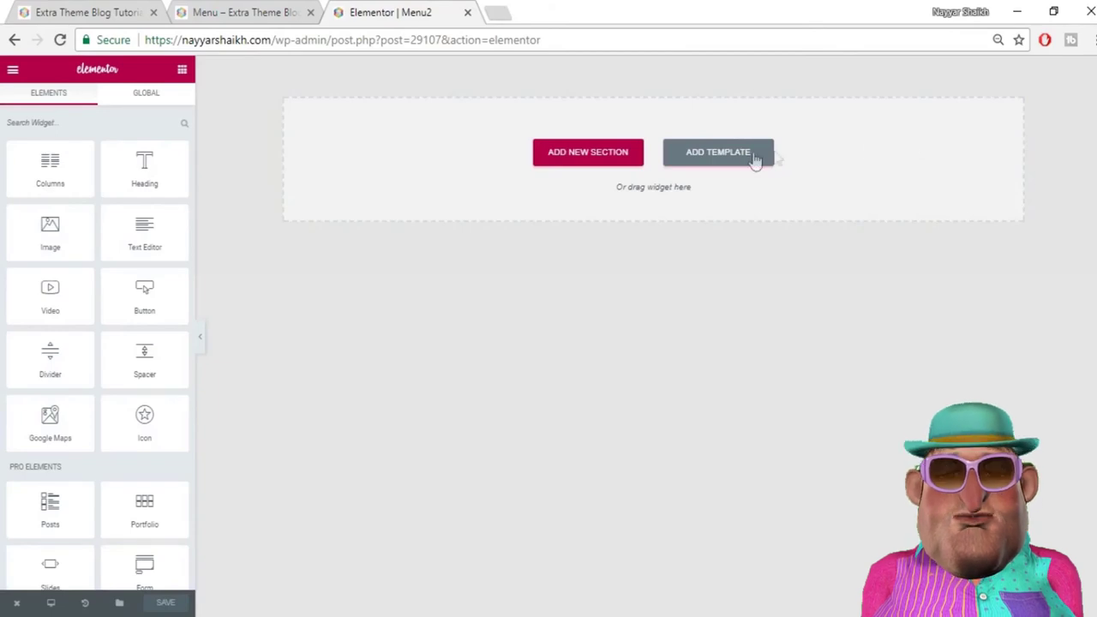
Step: Insert the saved About page template from My Templates and look through the inserted content
{"action": "left_click", "coordinate": [744, 159]}
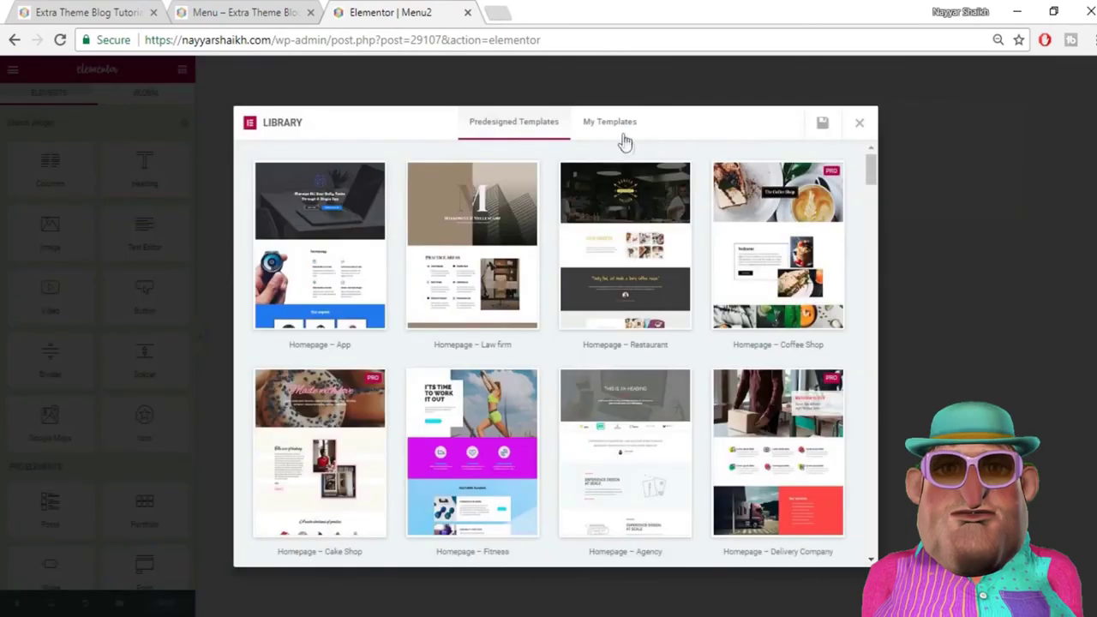
{"action": "left_click", "coordinate": [614, 125]}
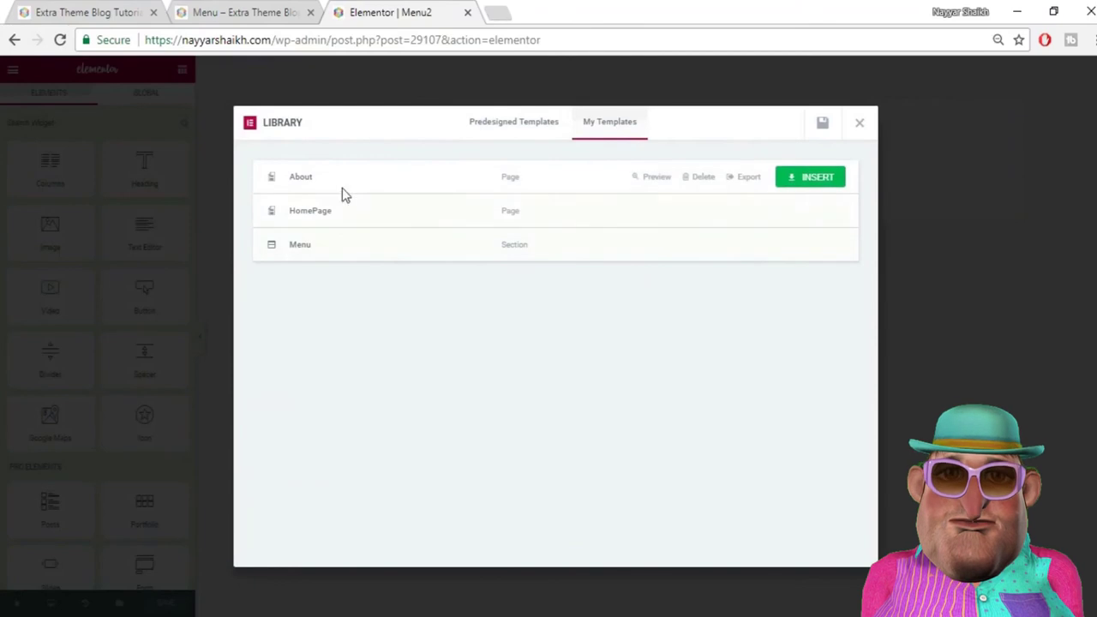
{"action": "left_click", "coordinate": [810, 180]}
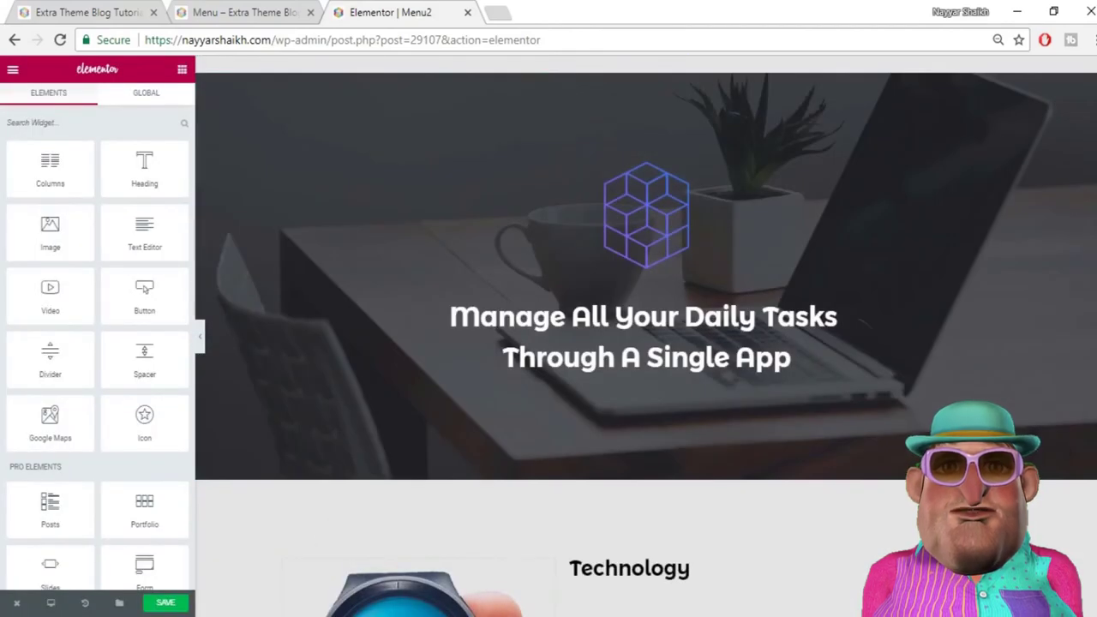
{"action": "scroll", "coordinate": [646, 336], "scroll_direction": "down", "scroll_amount": 8}
{"action": "scroll", "coordinate": [646, 336], "scroll_direction": "down", "scroll_amount": 10}
{"action": "scroll", "coordinate": [646, 336], "scroll_direction": "up", "scroll_amount": 6}
{"action": "scroll", "coordinate": [646, 336], "scroll_direction": "up", "scroll_amount": 10}
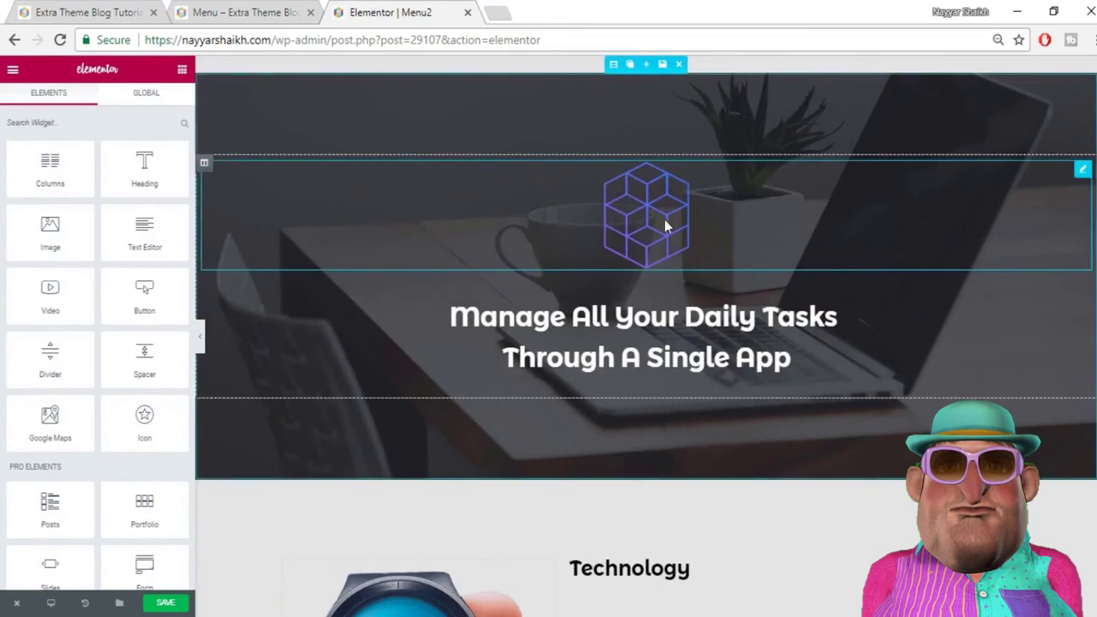
Step: Review the Menu page's header and add a Nav Menu widget in a new section above the Menu2 hero section
{"action": "left_click", "coordinate": [248, 12]}
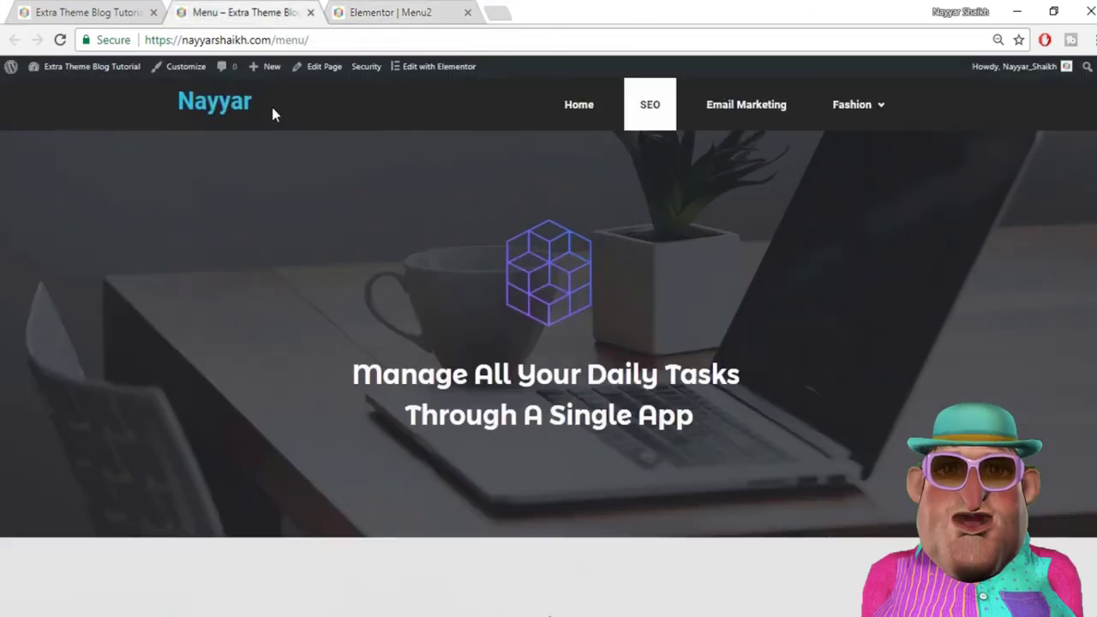
{"action": "mouse_move", "coordinate": [857, 105]}
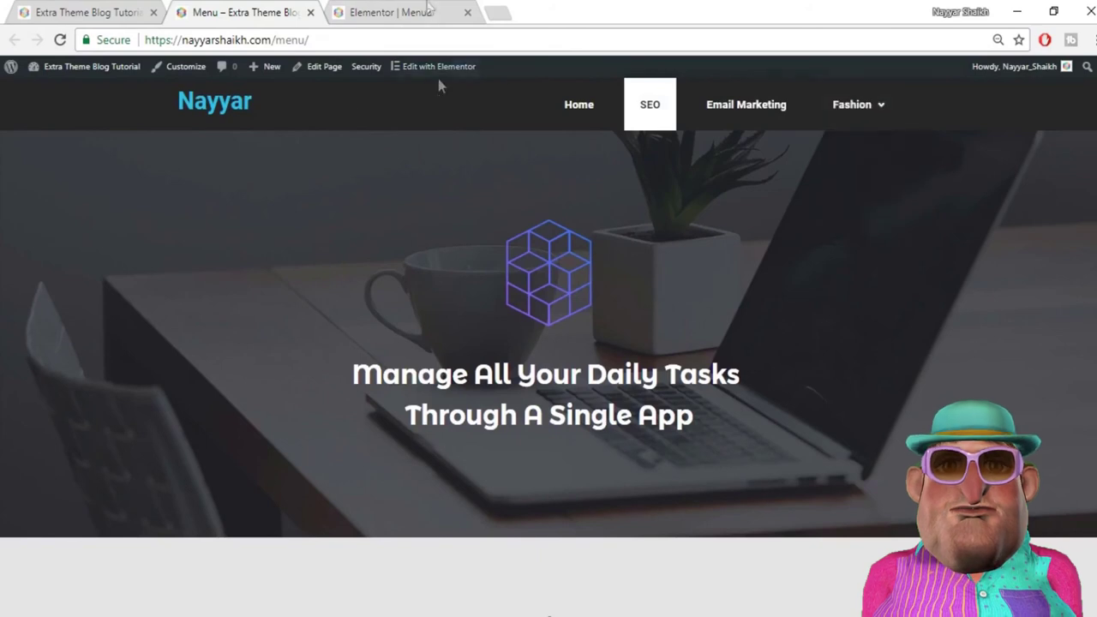
{"action": "left_click", "coordinate": [428, 12]}
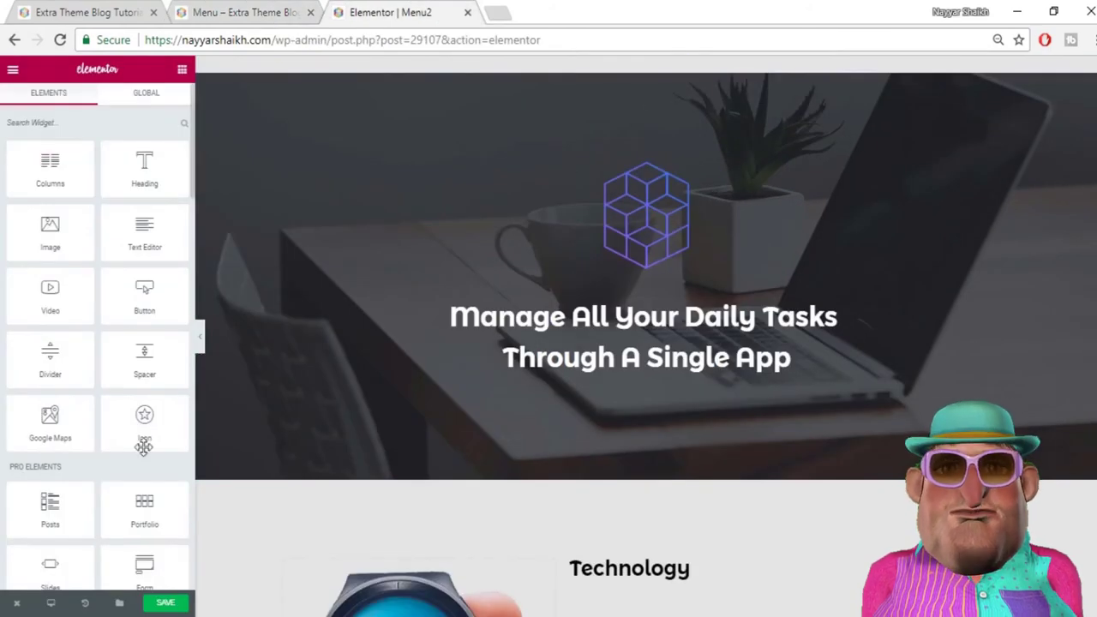
{"action": "scroll", "coordinate": [137, 360], "scroll_direction": "down", "scroll_amount": 2}
{"action": "mouse_move", "coordinate": [575, 146]}
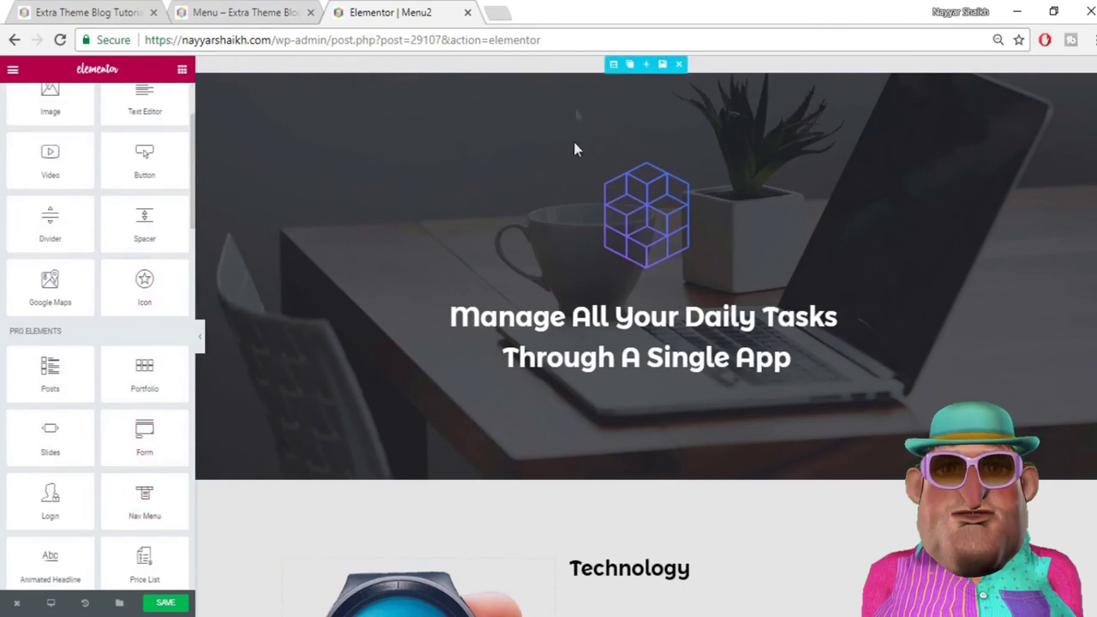
{"action": "left_click", "coordinate": [648, 65]}
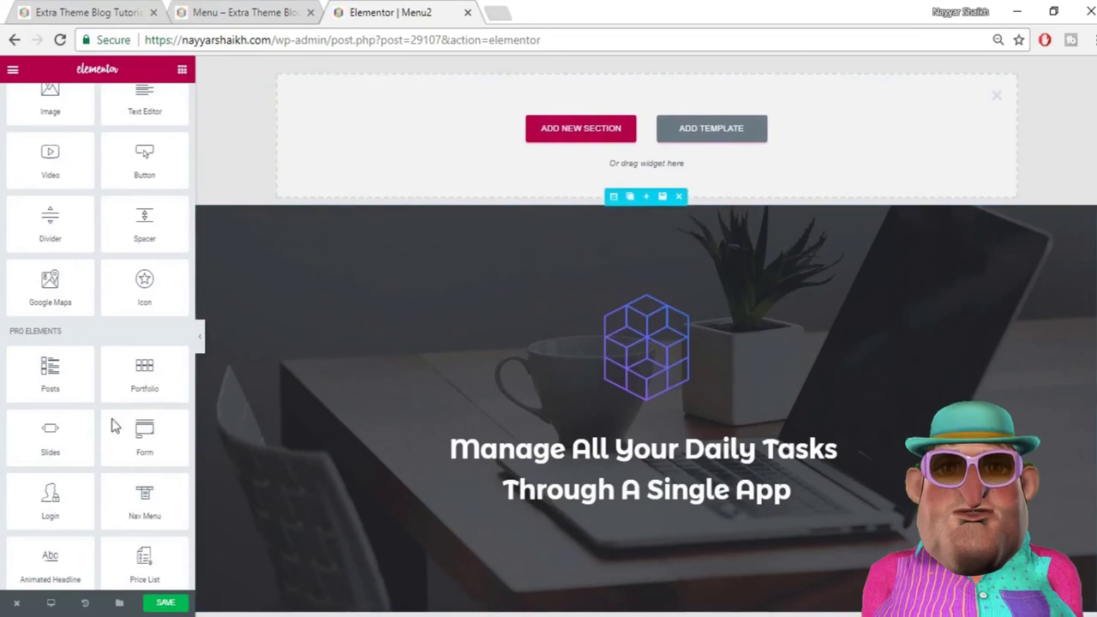
{"action": "left_click_drag", "start_coordinate": [144, 499], "coordinate": [608, 160]}
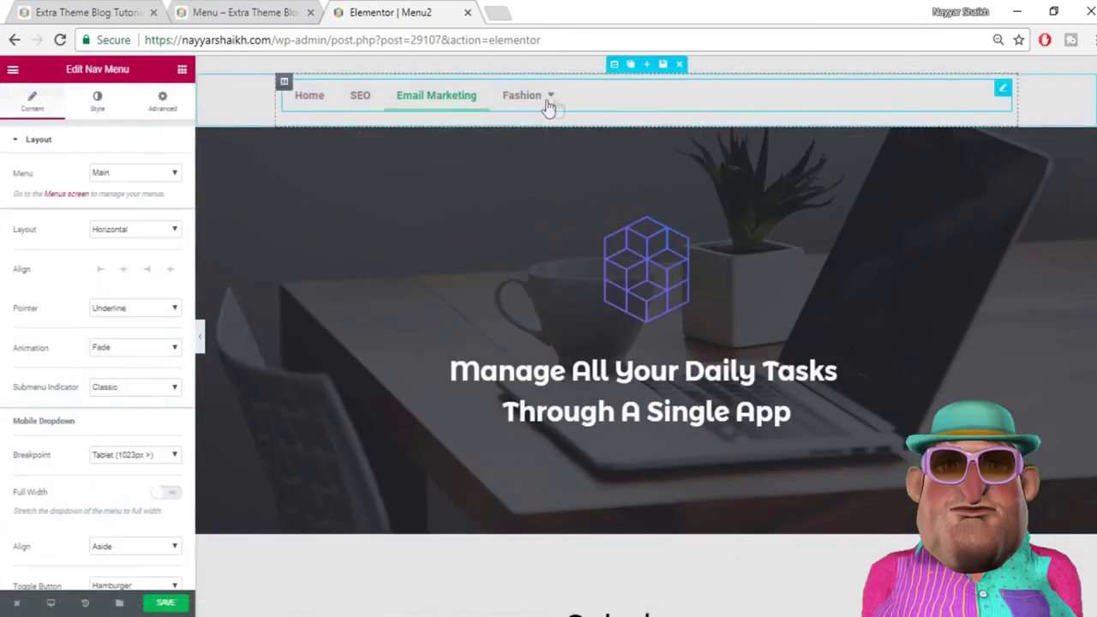
{"action": "mouse_move", "coordinate": [548, 106]}
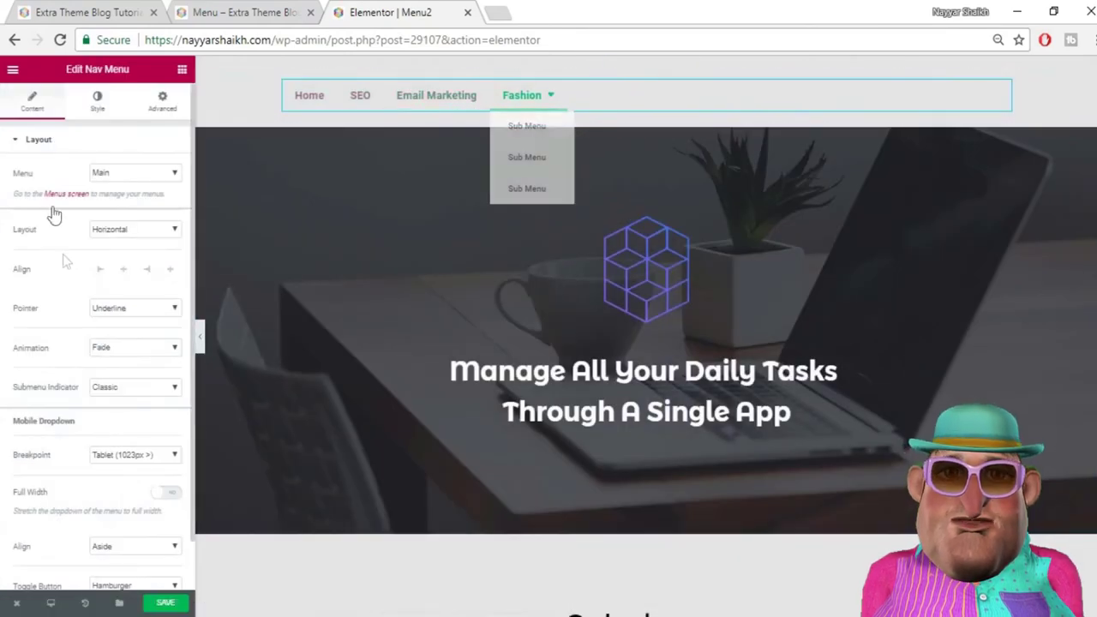
Step: Set the Nav Menu's normal main menu text color to white
{"action": "scroll", "coordinate": [135, 358], "scroll_direction": "down", "scroll_amount": 1}
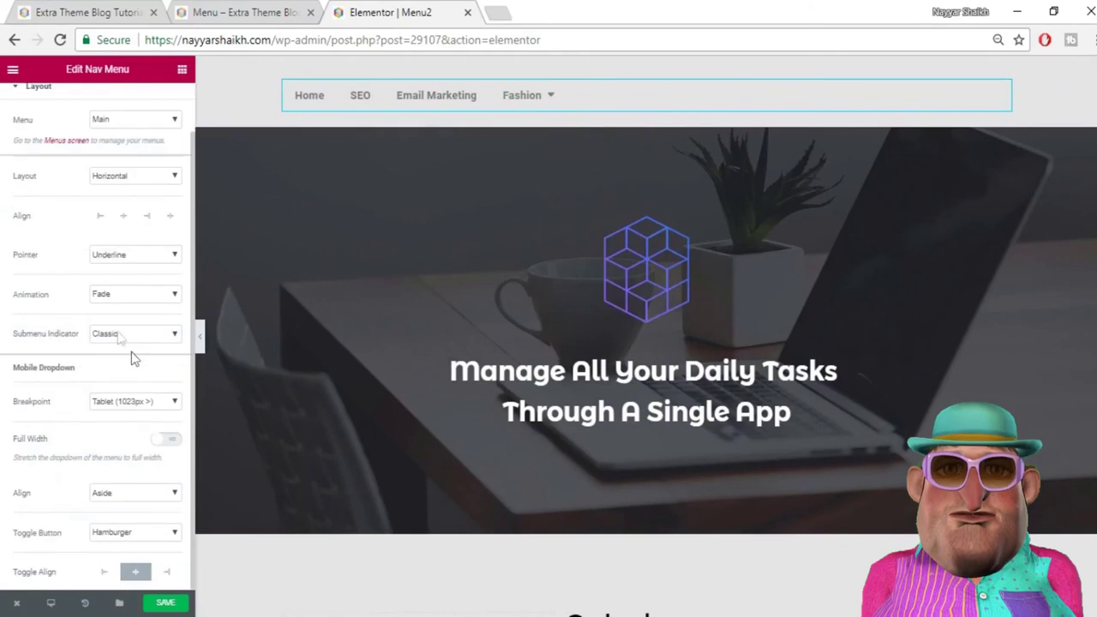
{"action": "scroll", "coordinate": [147, 507], "scroll_direction": "up", "scroll_amount": 1}
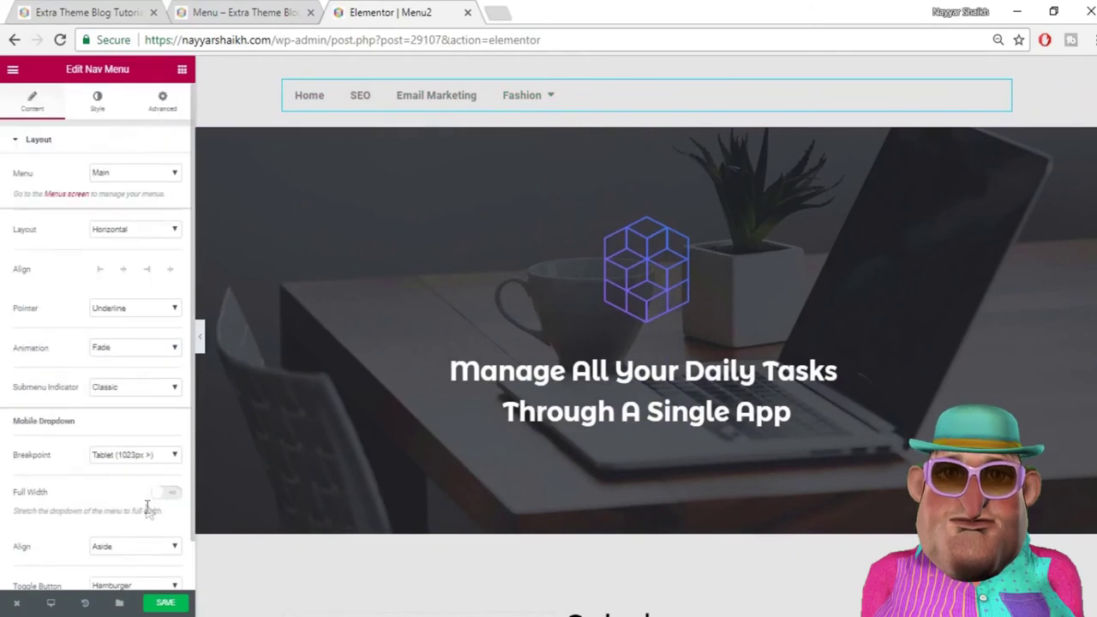
{"action": "left_click", "coordinate": [98, 112]}
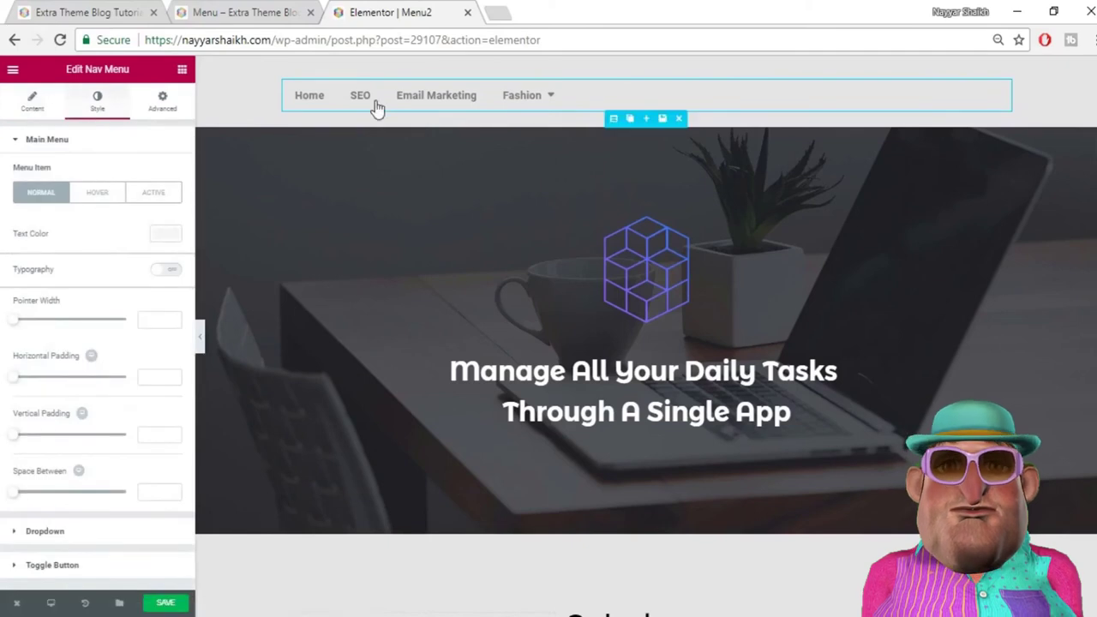
{"action": "left_click", "coordinate": [167, 235]}
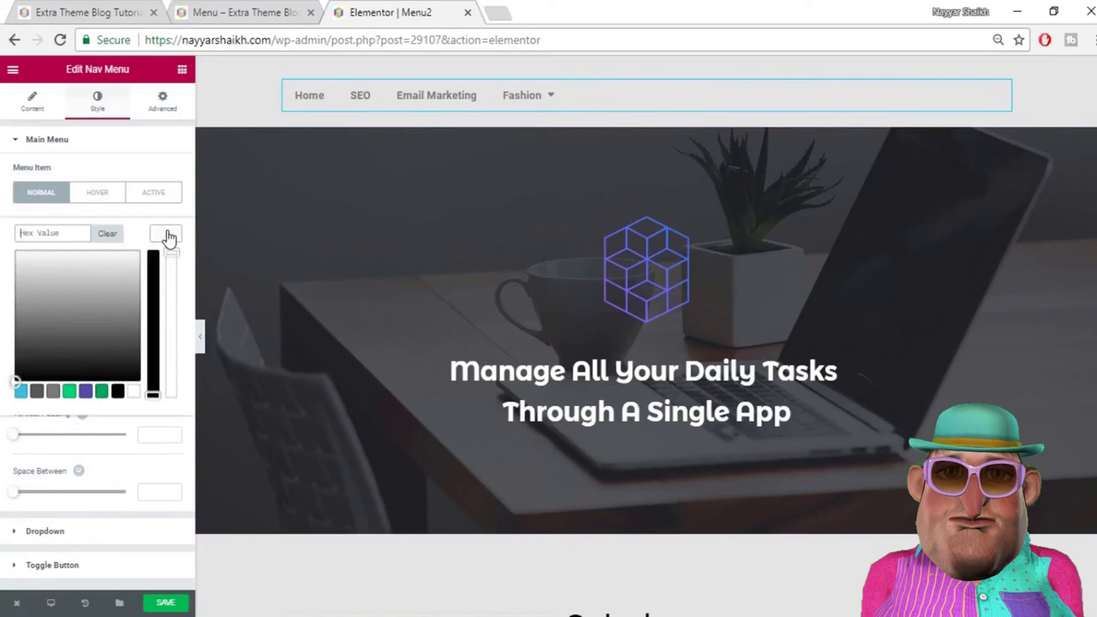
{"action": "left_click", "coordinate": [134, 393]}
{"action": "left_click", "coordinate": [169, 247]}
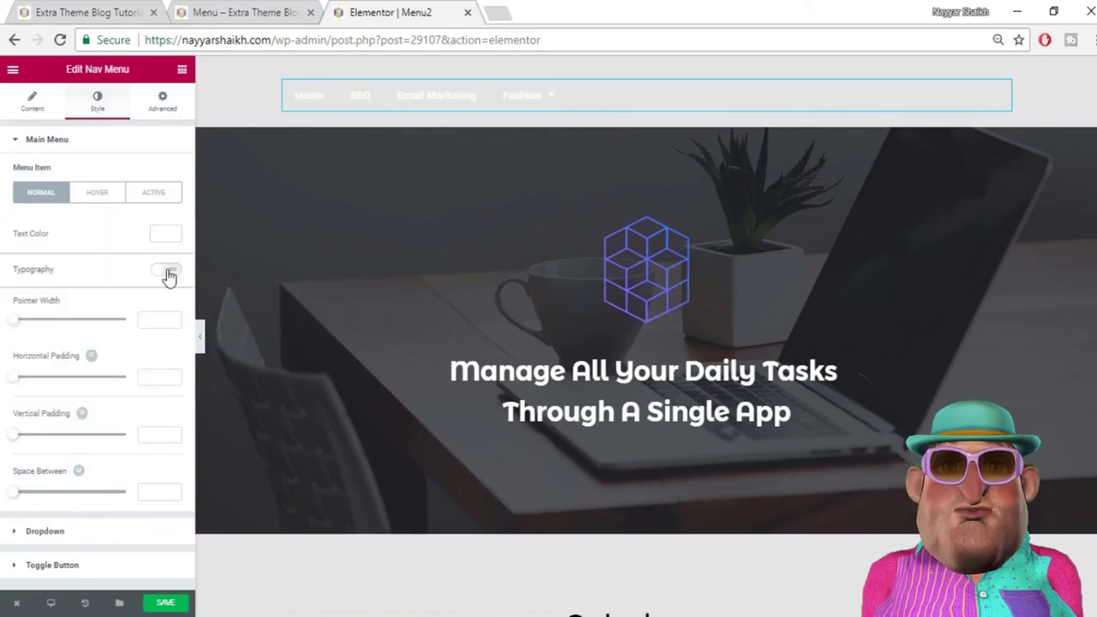
Step: Give the Menu2 header section a classic black background at about 0.82 opacity, using the Menu page's header as reference
{"action": "left_click", "coordinate": [231, 12]}
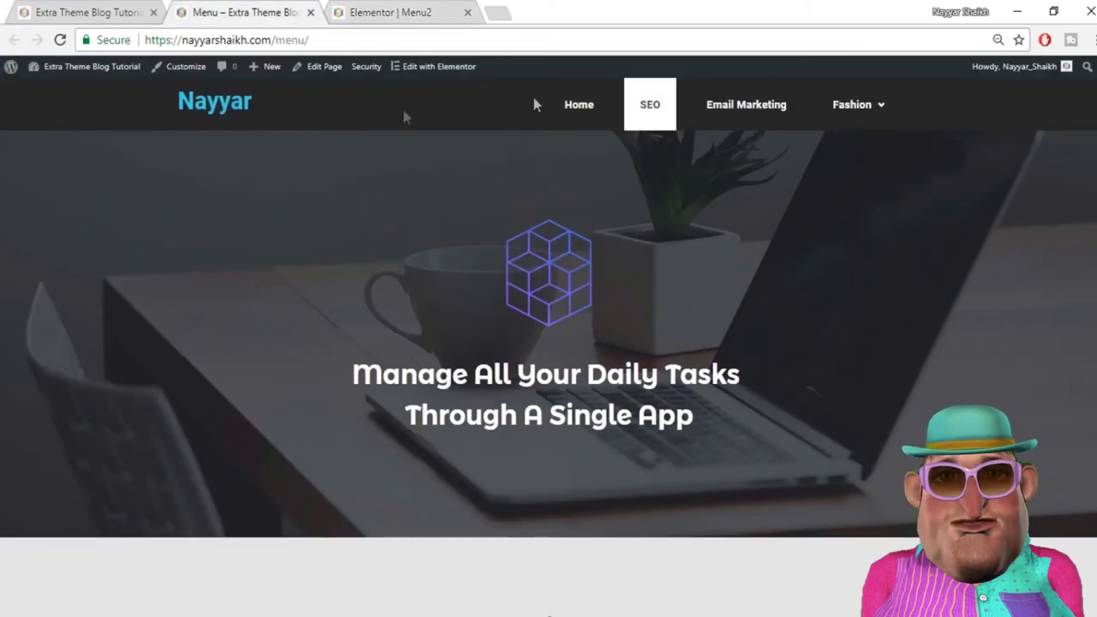
{"action": "left_click", "coordinate": [386, 12]}
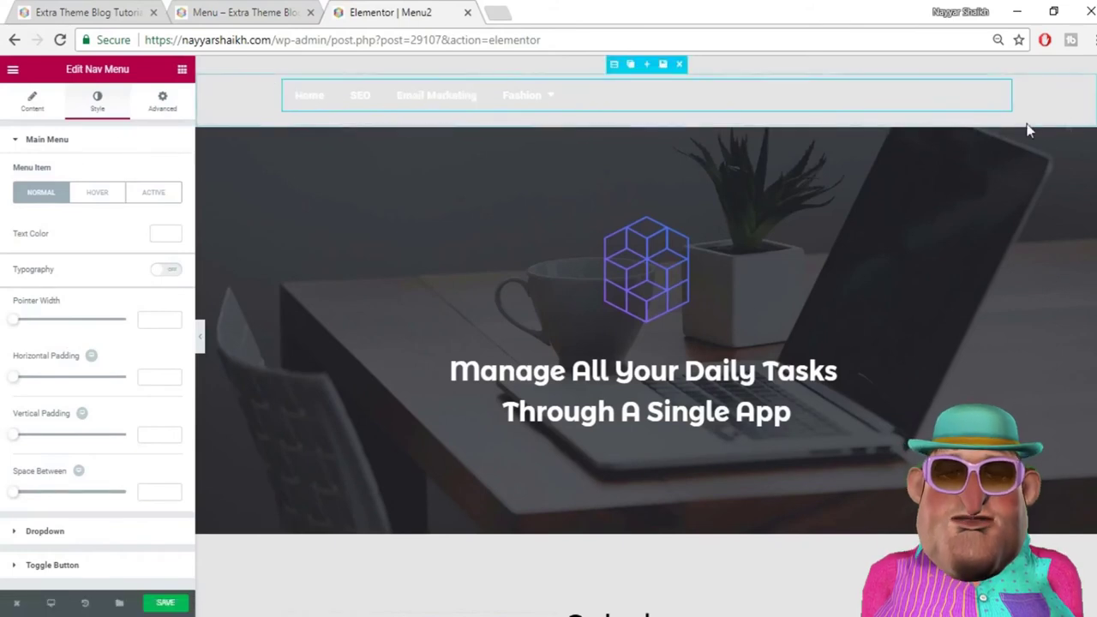
{"action": "left_click", "coordinate": [615, 66]}
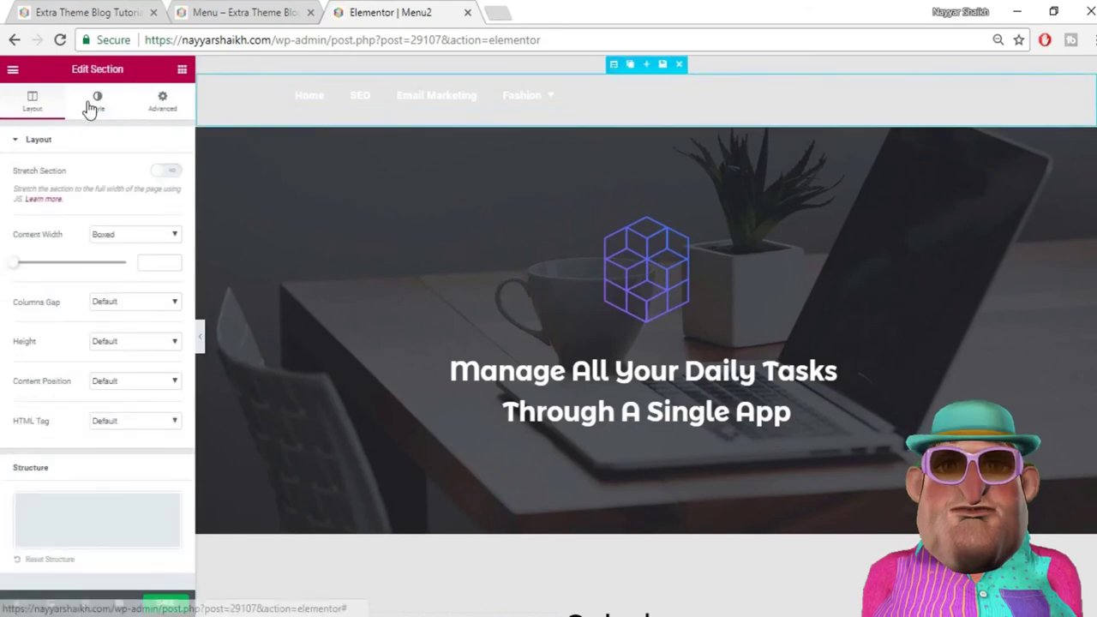
{"action": "left_click", "coordinate": [94, 103]}
{"action": "left_click", "coordinate": [103, 214]}
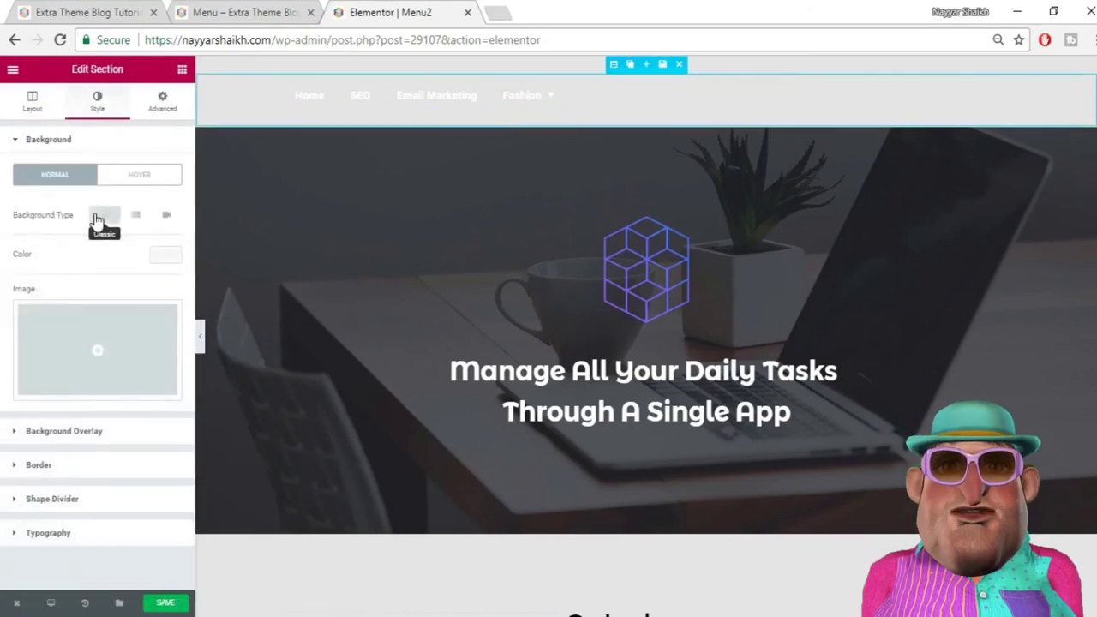
{"action": "left_click", "coordinate": [163, 259]}
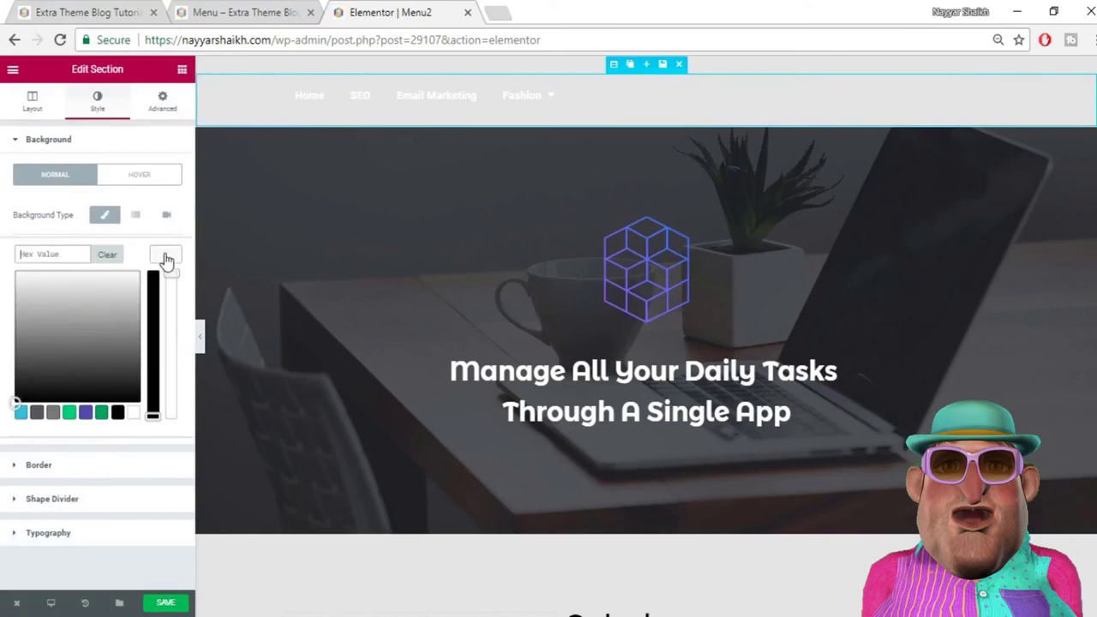
{"action": "left_click", "coordinate": [38, 415]}
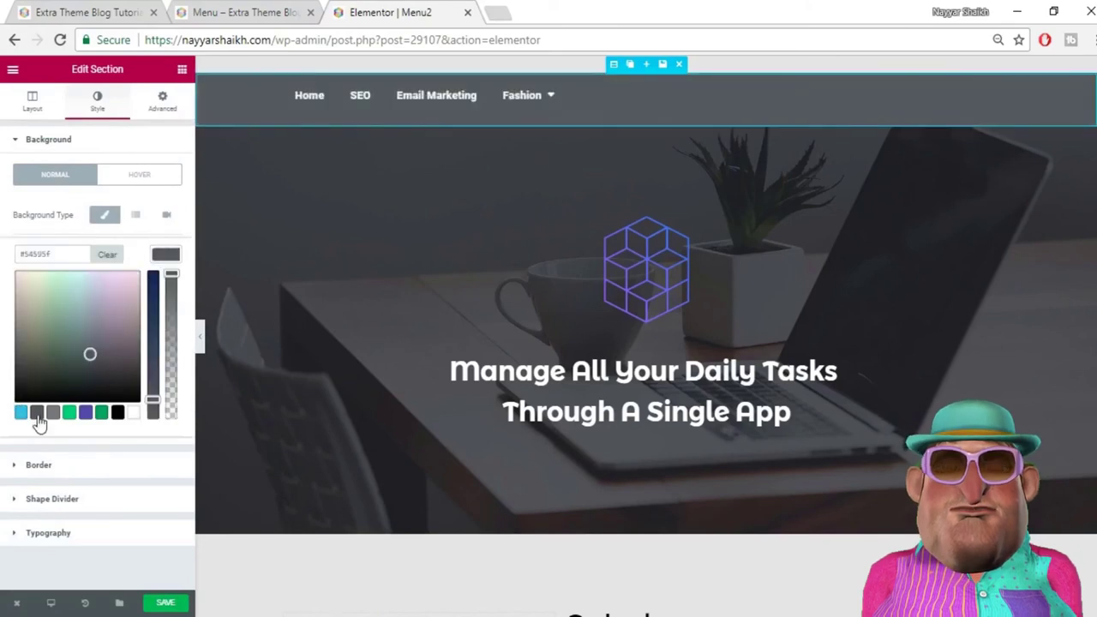
{"action": "left_click", "coordinate": [118, 415]}
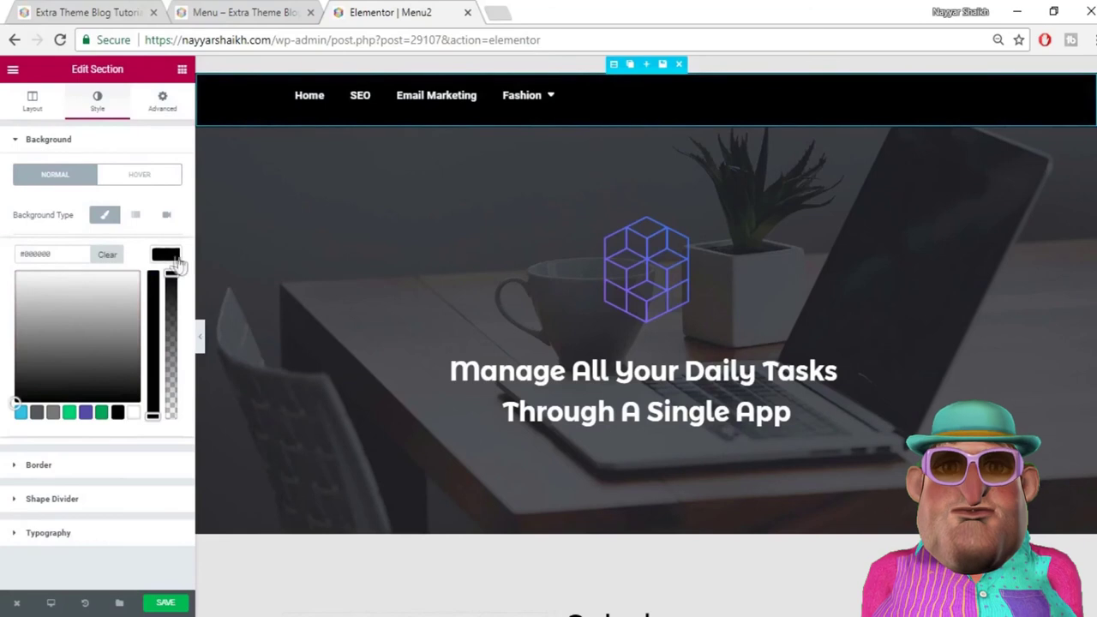
{"action": "left_click_drag", "start_coordinate": [174, 271], "coordinate": [175, 306]}
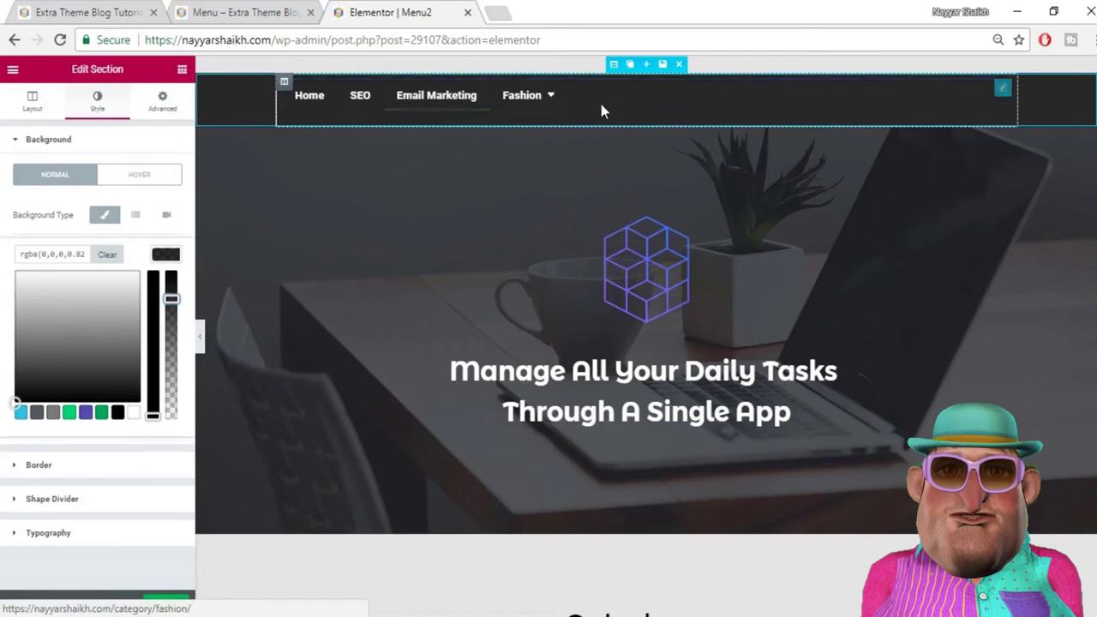
Step: Align the Nav Menu's items to the right of the header and preview the Fashion submenu
{"action": "left_click", "coordinate": [571, 102]}
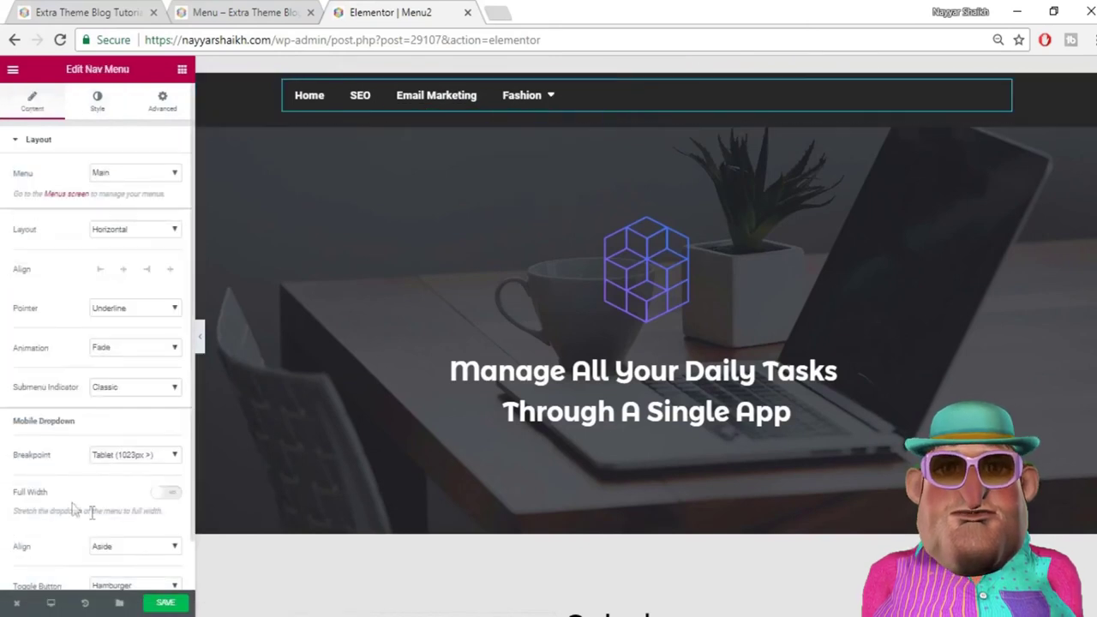
{"action": "left_click", "coordinate": [146, 271]}
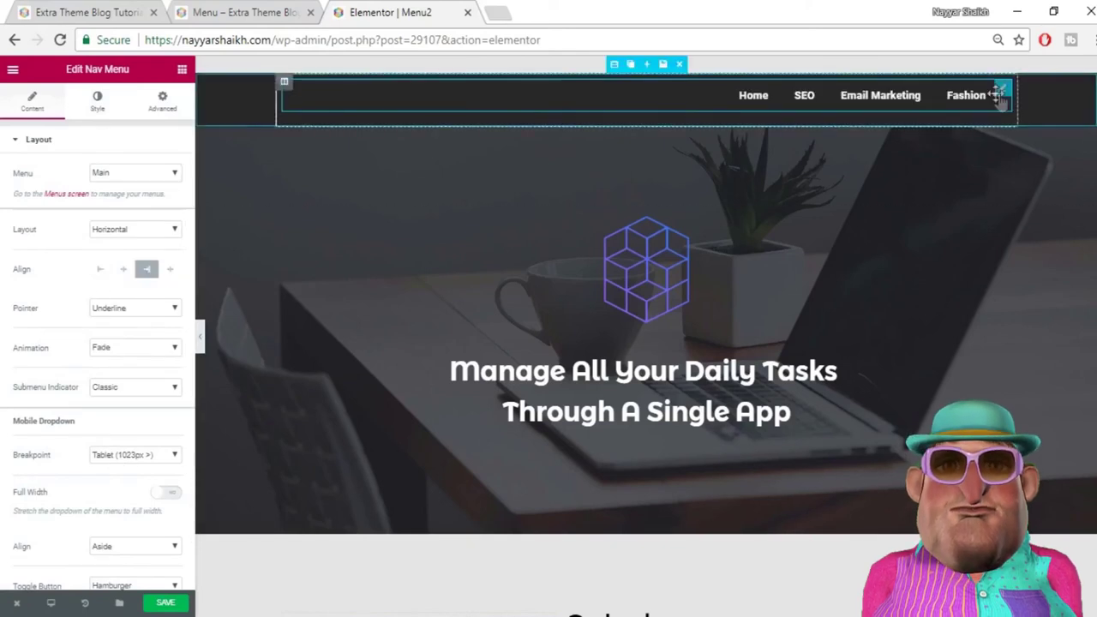
{"action": "mouse_move", "coordinate": [998, 107]}
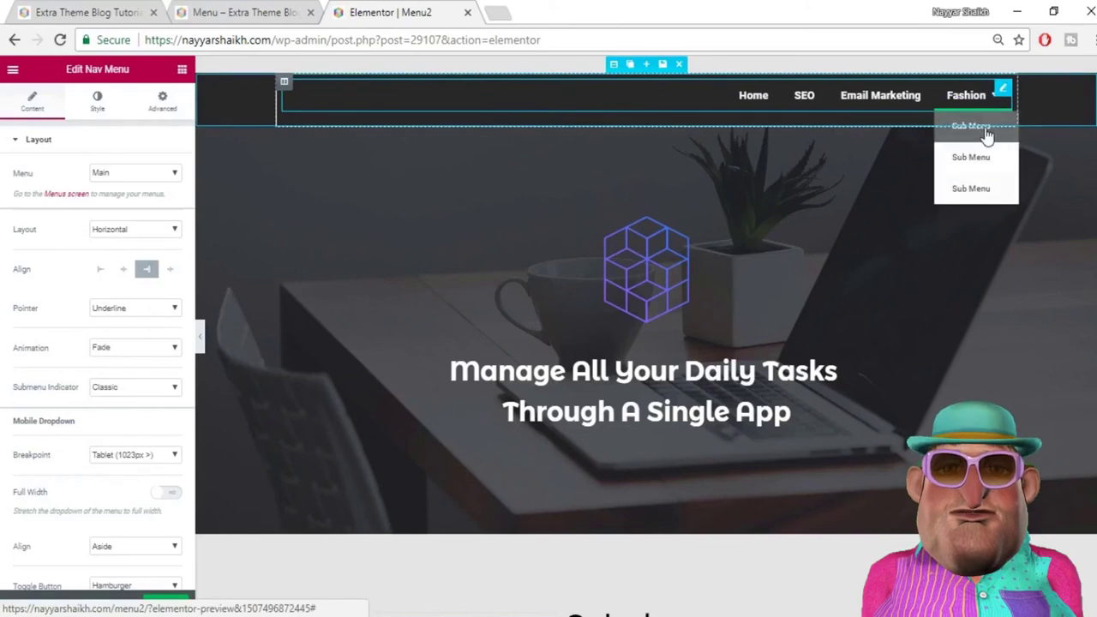
Step: Style the Nav Menu's dropdown with white text and a black background at 0.7 opacity, and preview the Fashion submenu
{"action": "left_click", "coordinate": [89, 112]}
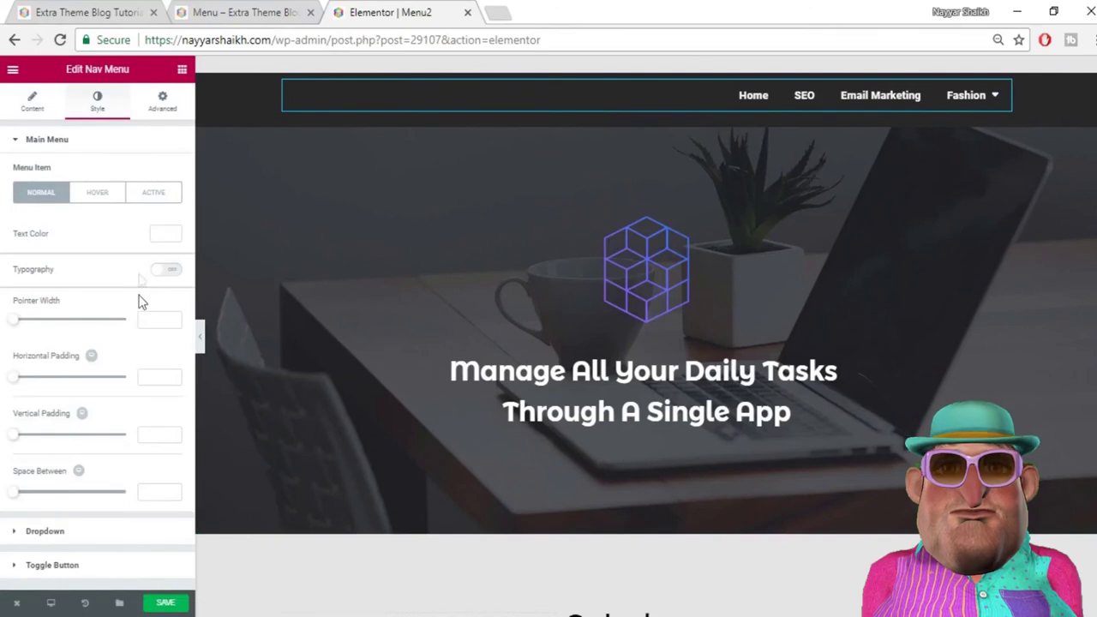
{"action": "left_click", "coordinate": [85, 530]}
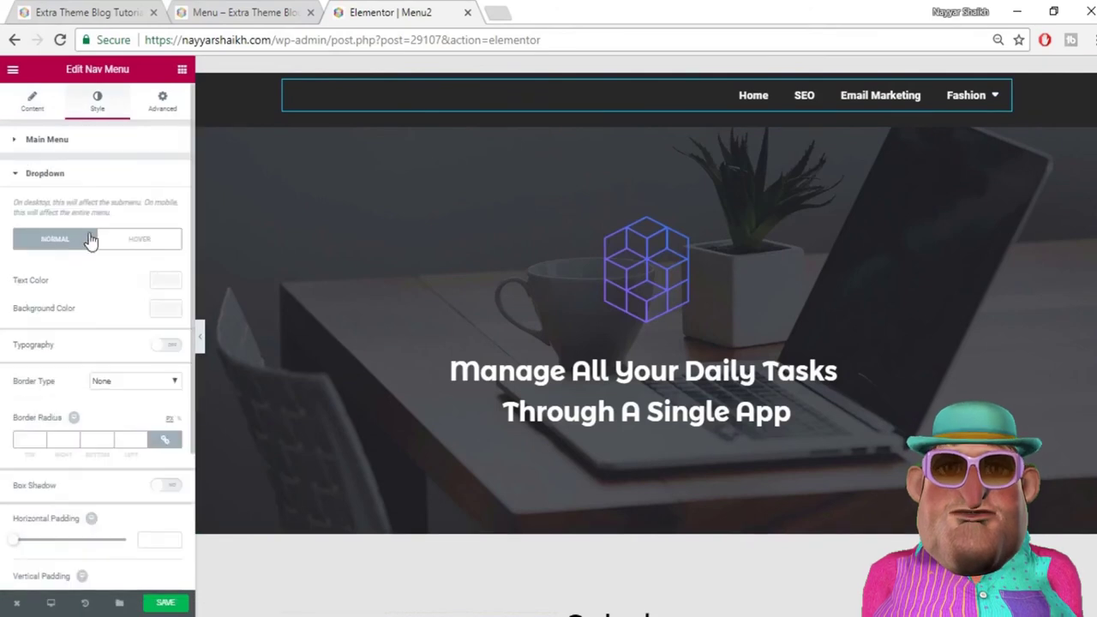
{"action": "left_click", "coordinate": [165, 280]}
{"action": "left_click", "coordinate": [133, 438]}
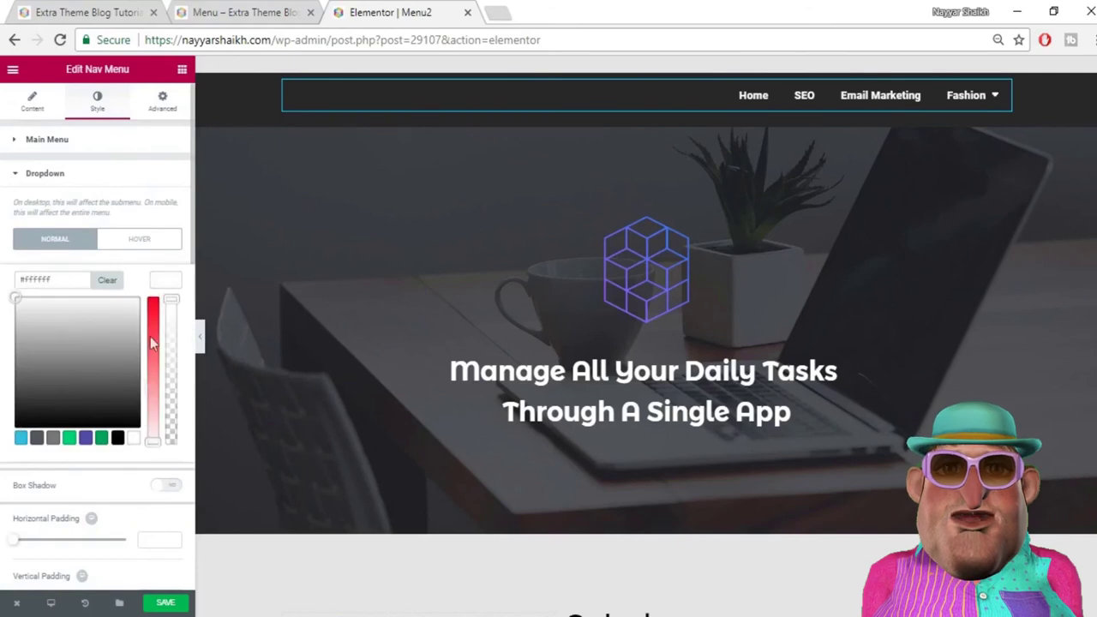
{"action": "left_click", "coordinate": [167, 286]}
{"action": "left_click", "coordinate": [165, 319]}
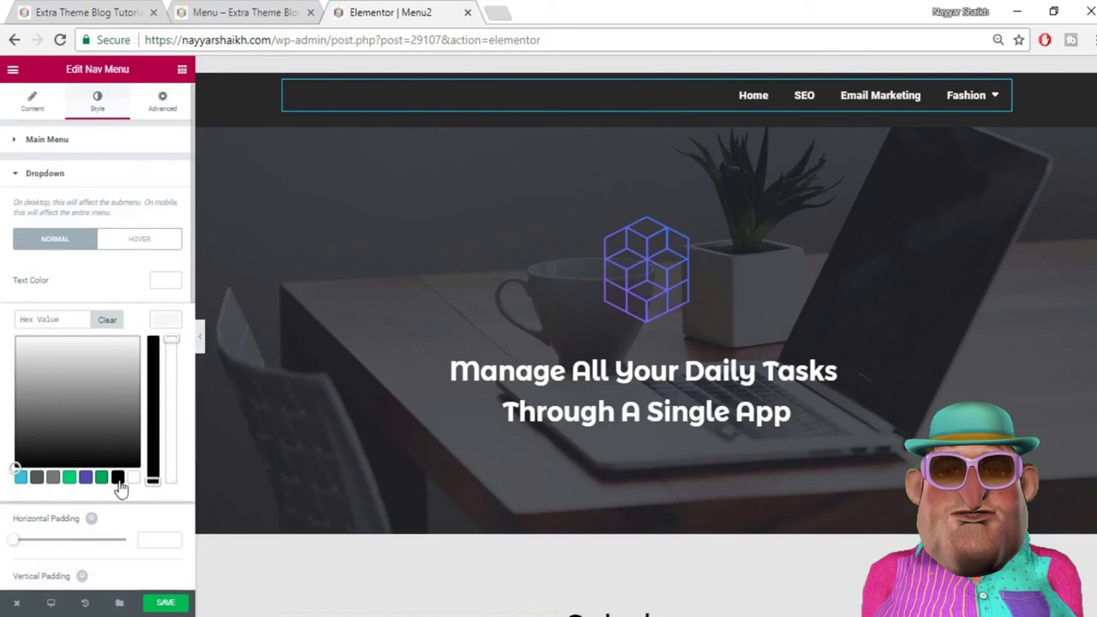
{"action": "left_click", "coordinate": [117, 478]}
{"action": "left_click_drag", "start_coordinate": [177, 358], "coordinate": [172, 380]}
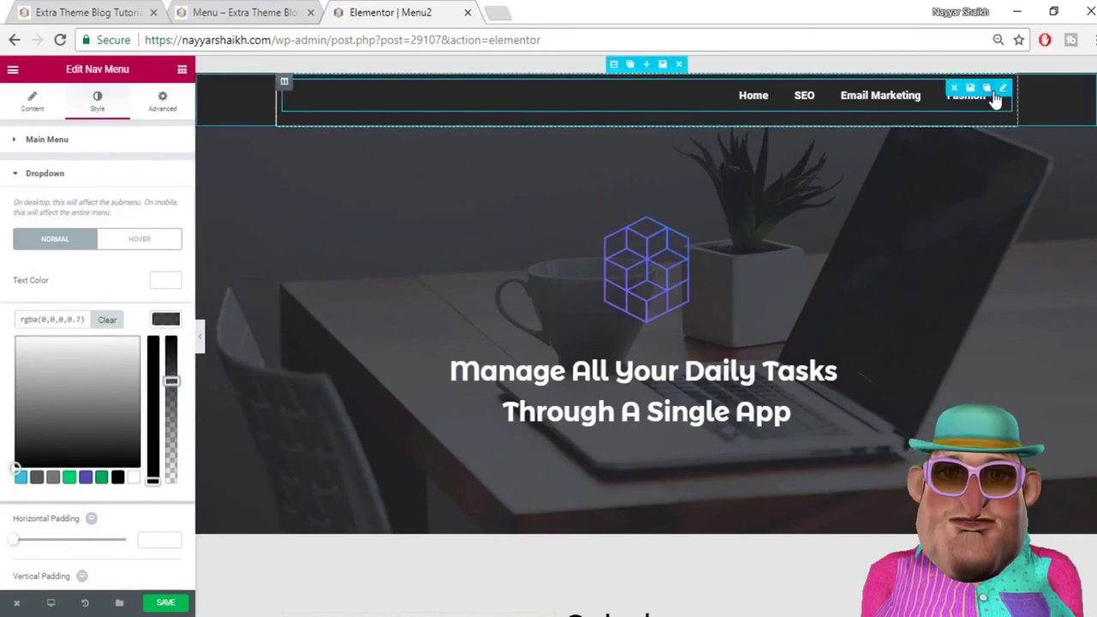
{"action": "mouse_move", "coordinate": [991, 111]}
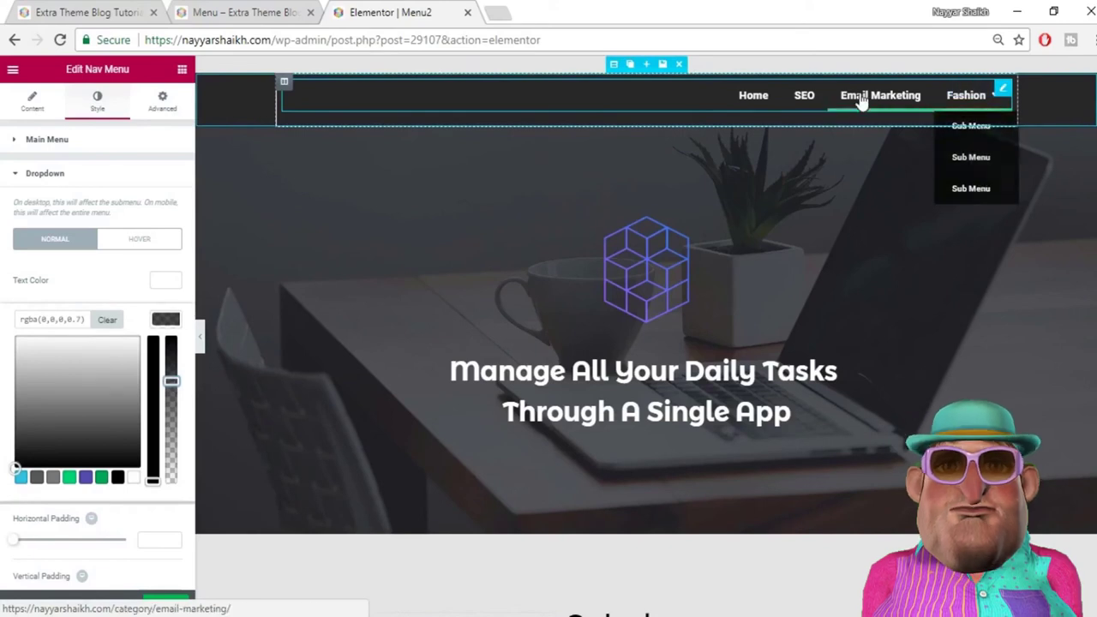
Step: Set the Nav Menu's pointer style to Background and compare it with the Menu page's hover effect
{"action": "left_click", "coordinate": [33, 99]}
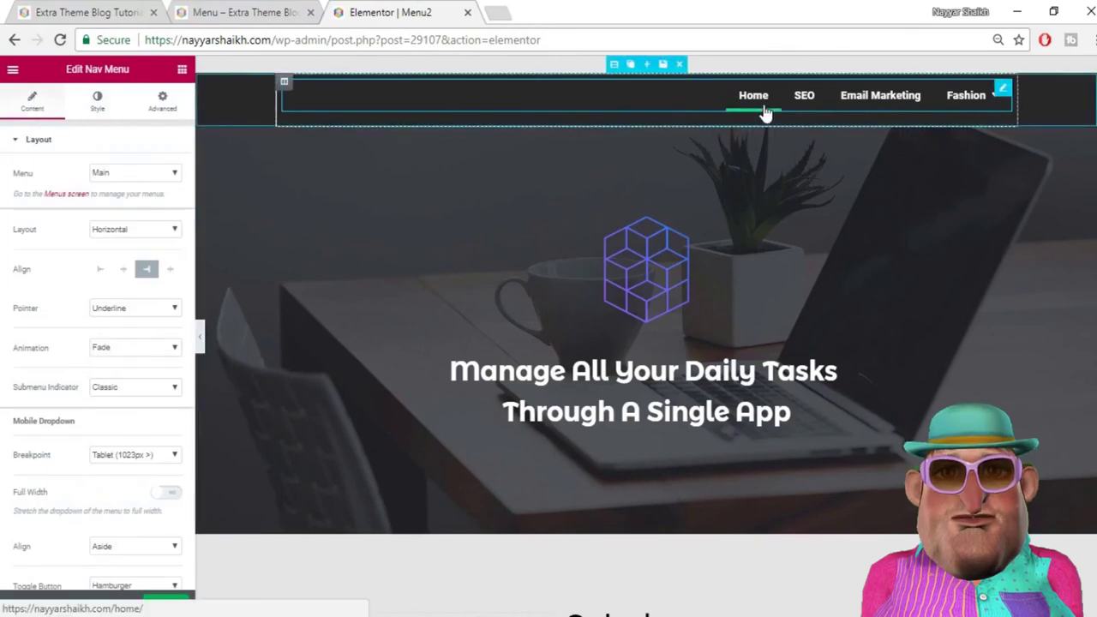
{"action": "left_click", "coordinate": [133, 309]}
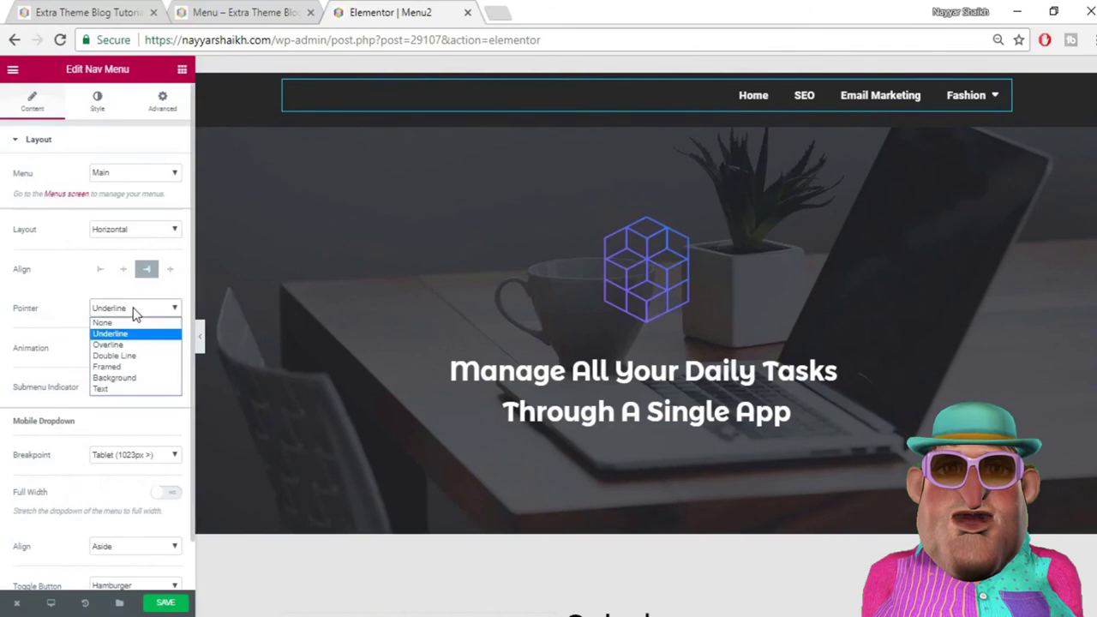
{"action": "left_click", "coordinate": [120, 377]}
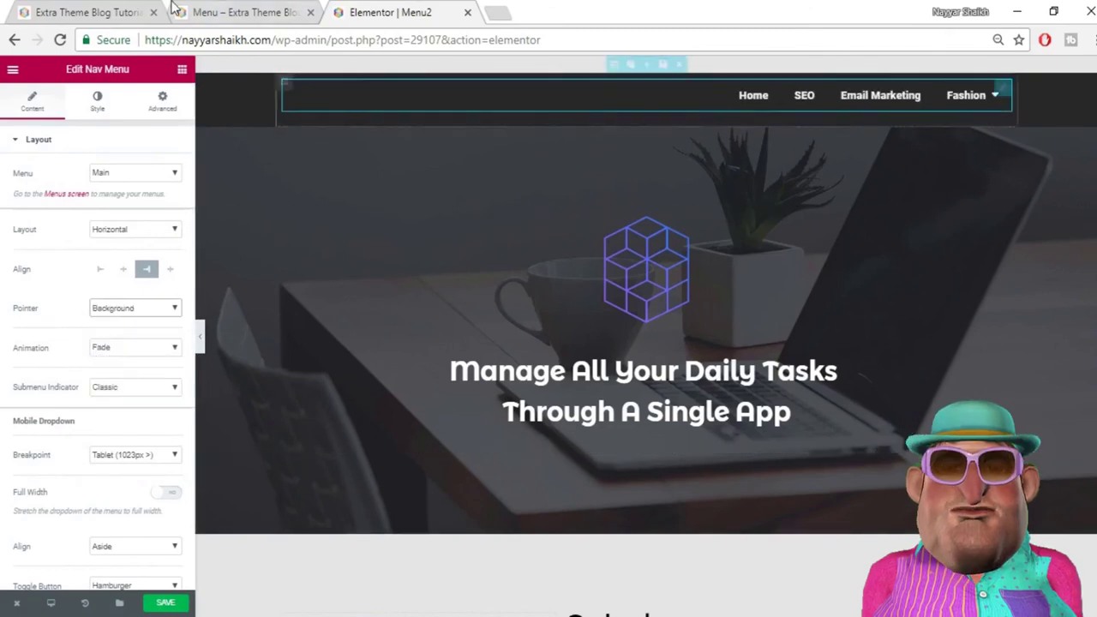
{"action": "left_click", "coordinate": [206, 12]}
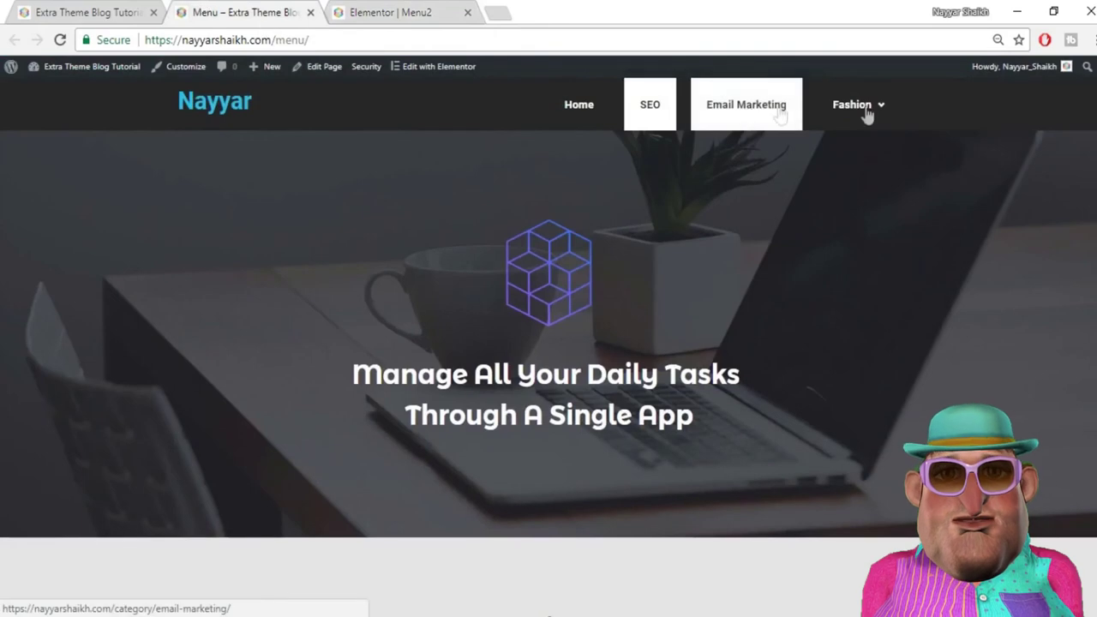
{"action": "left_click", "coordinate": [403, 9]}
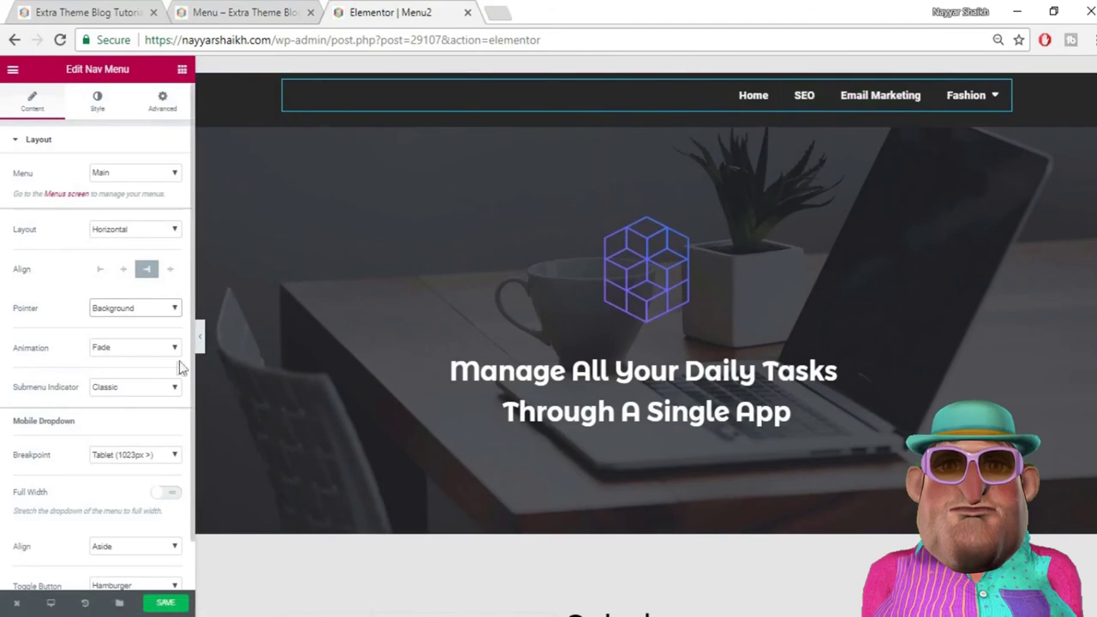
{"action": "left_click", "coordinate": [217, 10]}
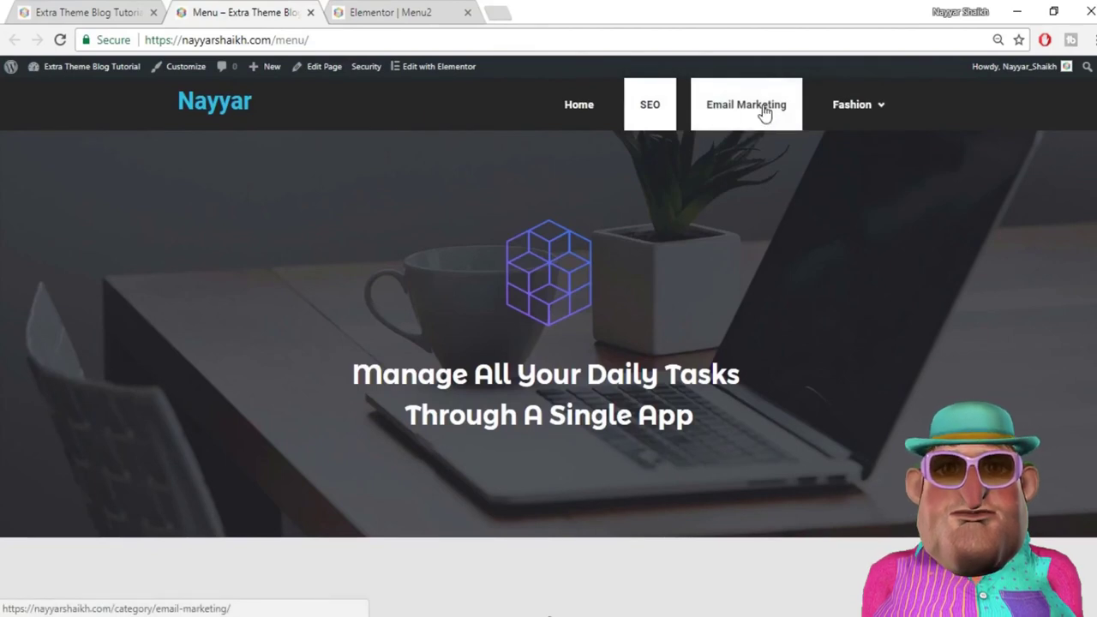
{"action": "left_click", "coordinate": [431, 12]}
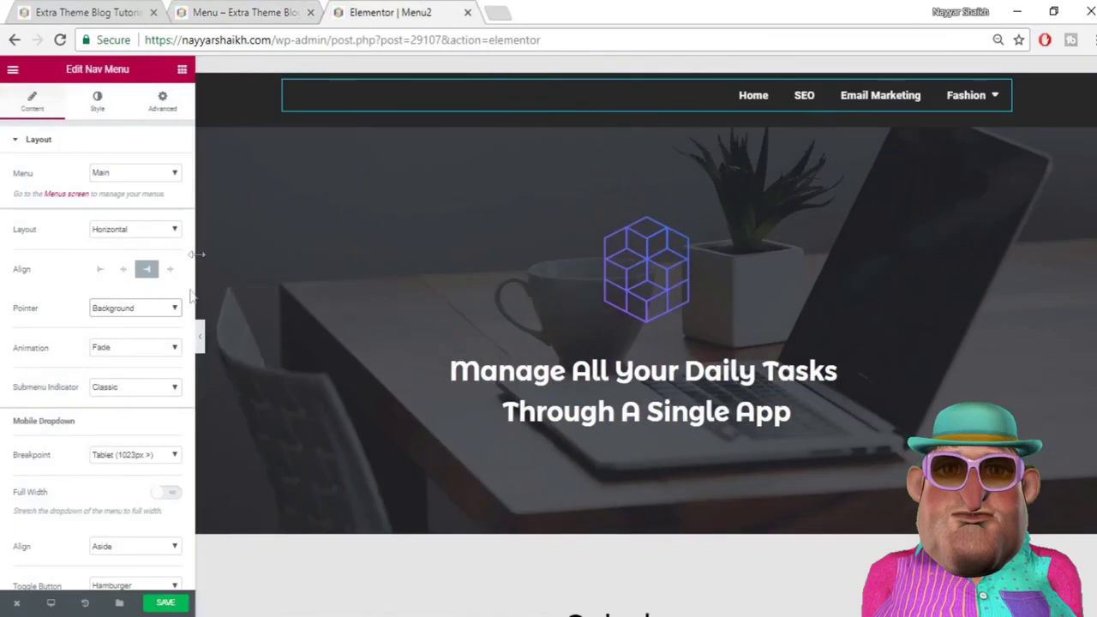
Step: Set the main menu's hover text color to black (#000000) and its hover pointer color to white
{"action": "scroll", "coordinate": [143, 370], "scroll_direction": "down", "scroll_amount": 1}
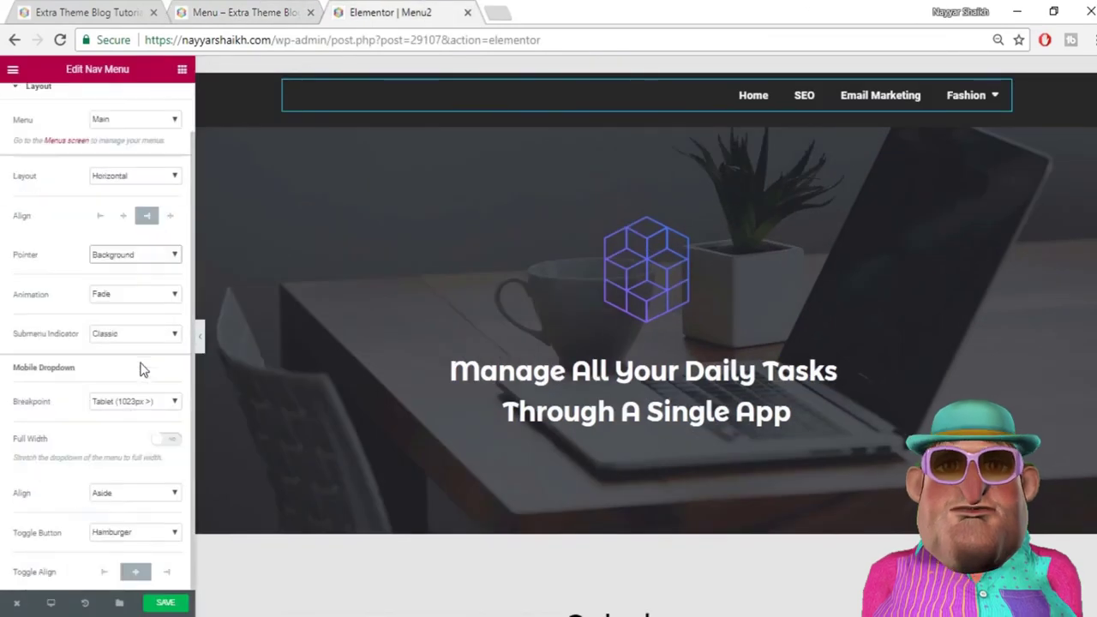
{"action": "scroll", "coordinate": [90, 107], "scroll_direction": "up", "scroll_amount": 1}
{"action": "left_click", "coordinate": [100, 104]}
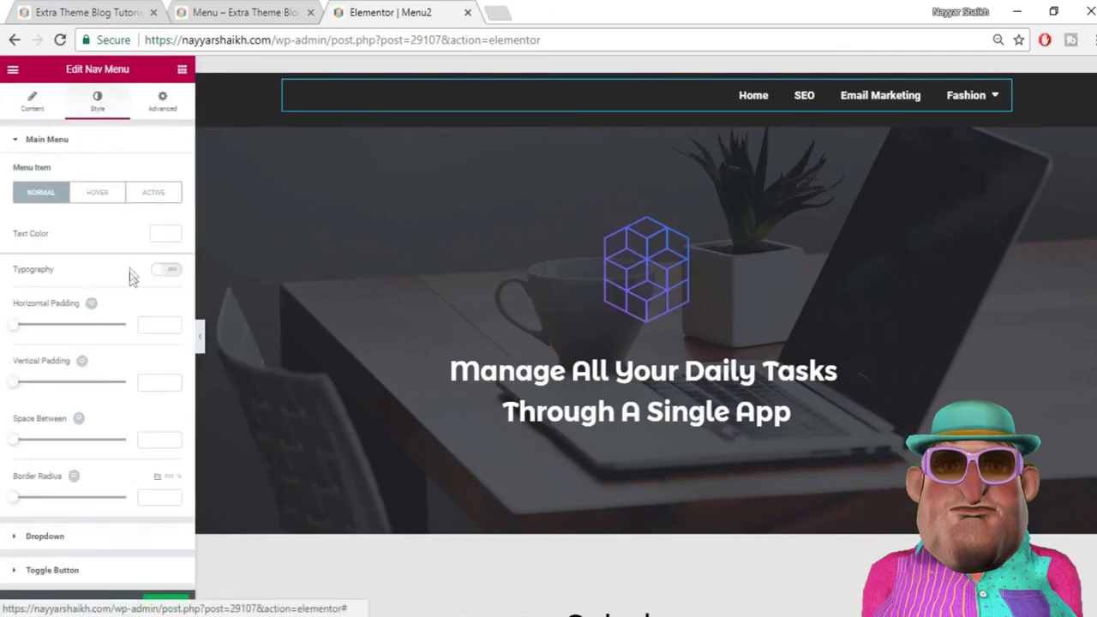
{"action": "left_click", "coordinate": [93, 196]}
{"action": "left_click", "coordinate": [167, 233]}
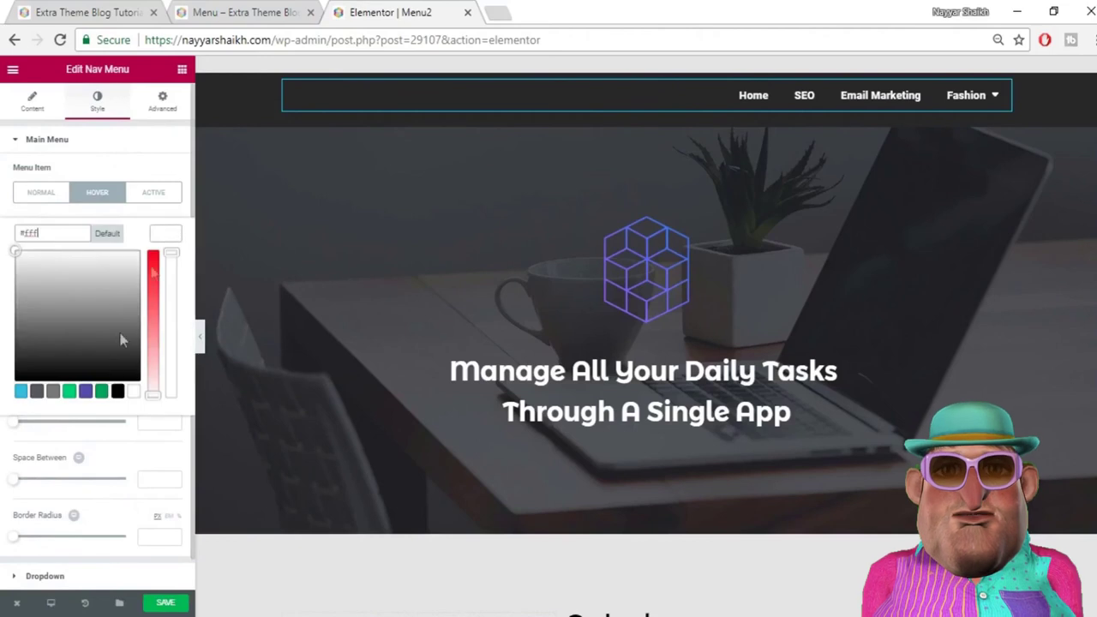
{"action": "left_click", "coordinate": [117, 391]}
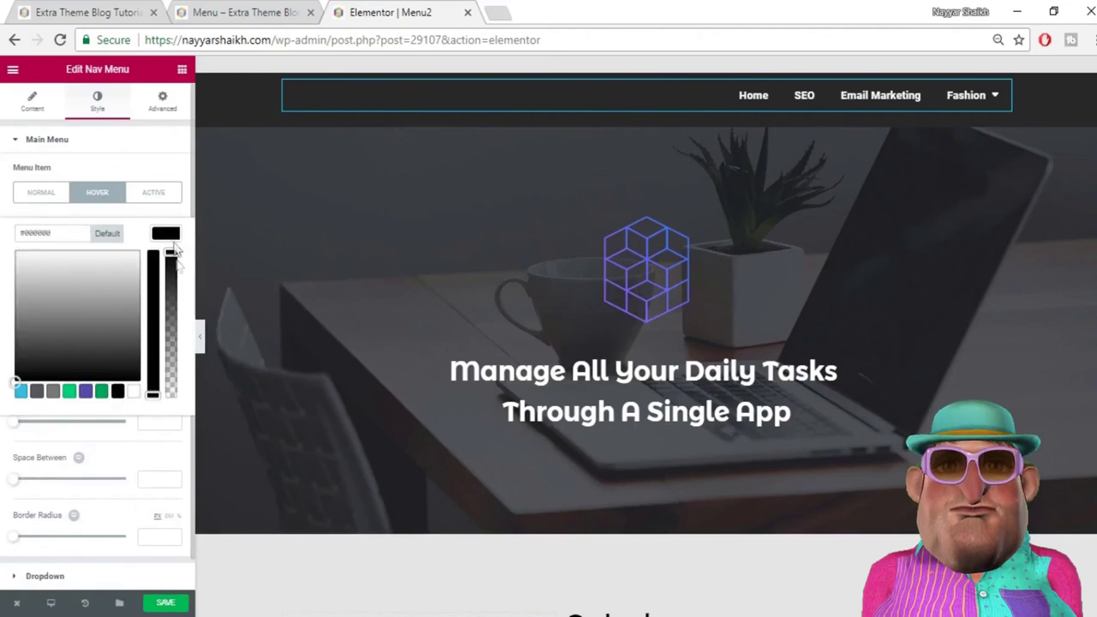
{"action": "left_click", "coordinate": [170, 233]}
{"action": "left_click", "coordinate": [168, 276]}
{"action": "left_click", "coordinate": [134, 430]}
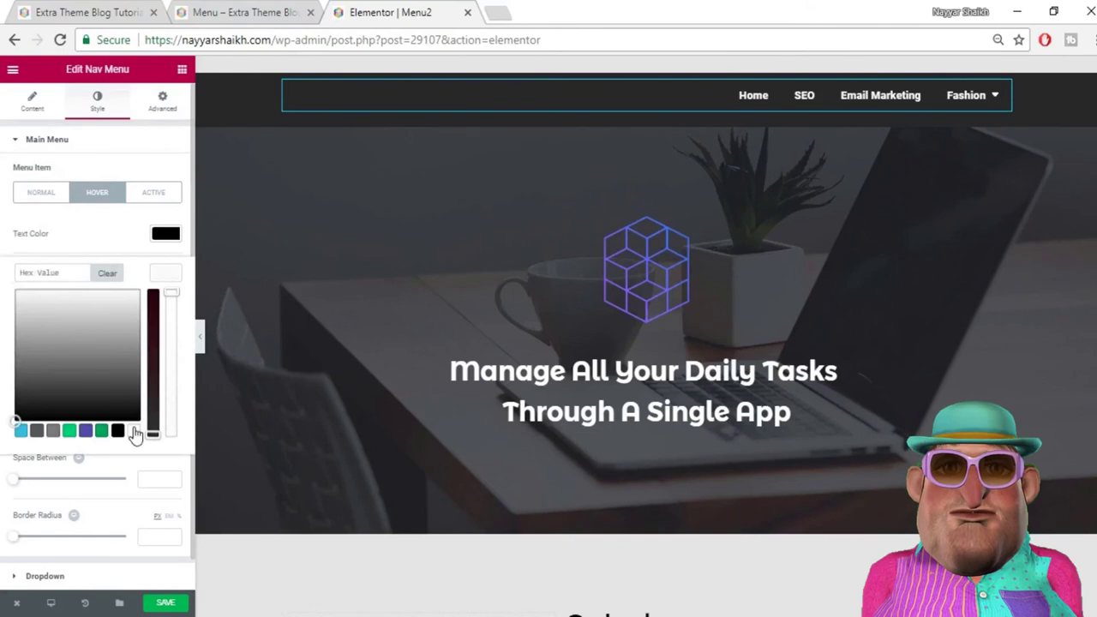
{"action": "left_click", "coordinate": [168, 274]}
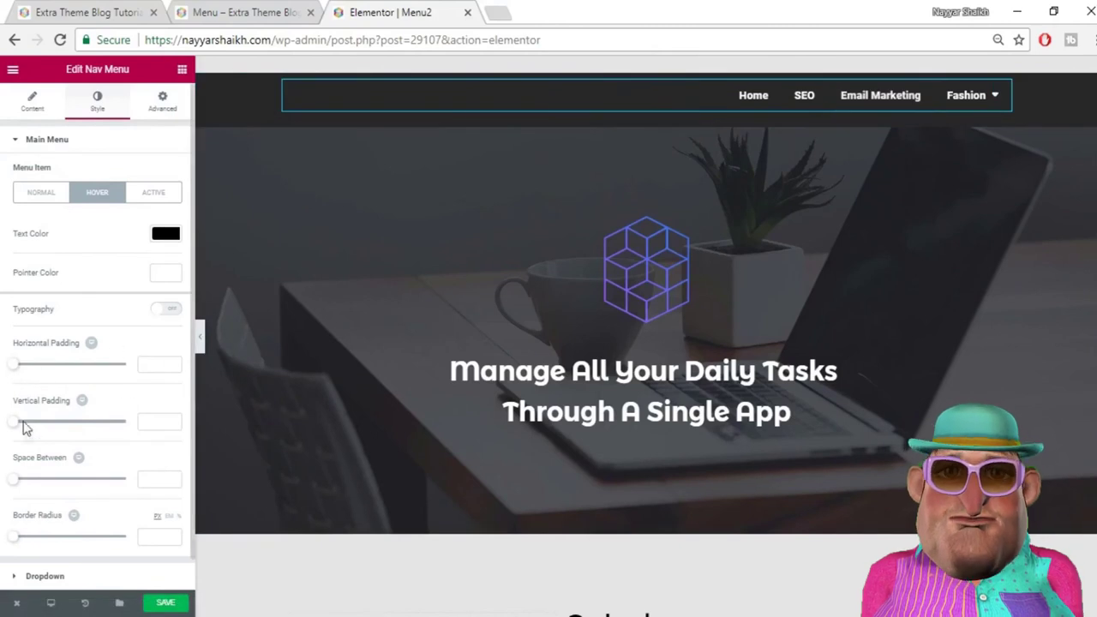
Step: Set the main menu's vertical padding to 26 and preview the Fashion submenu against the dropdown style settings
{"action": "left_click_drag", "start_coordinate": [28, 422], "coordinate": [79, 419]}
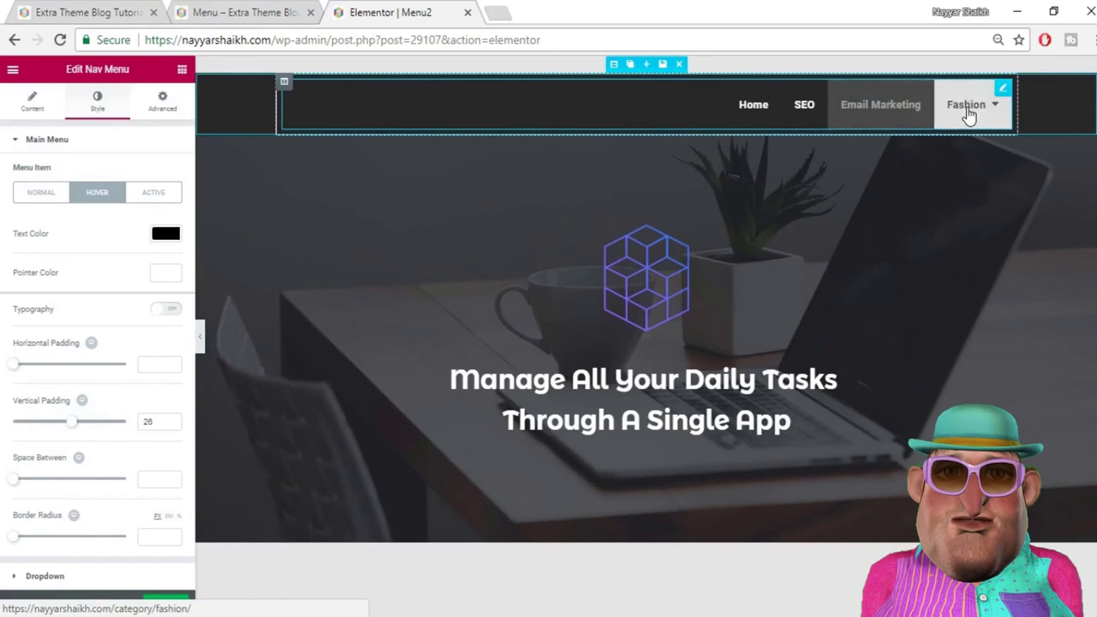
{"action": "mouse_move", "coordinate": [968, 107]}
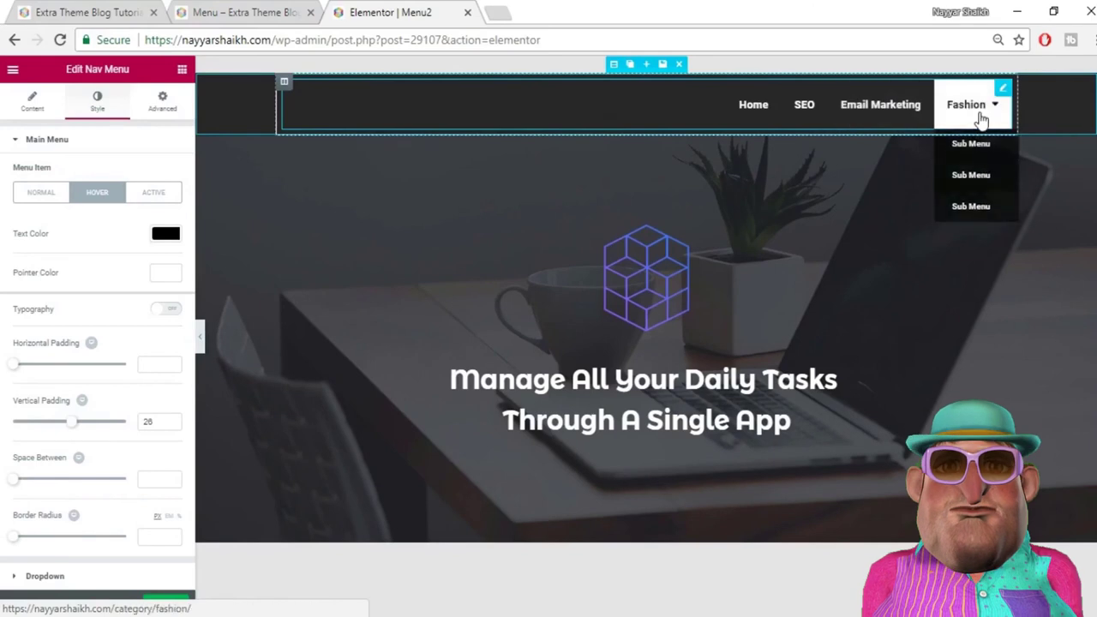
{"action": "left_click", "coordinate": [115, 144]}
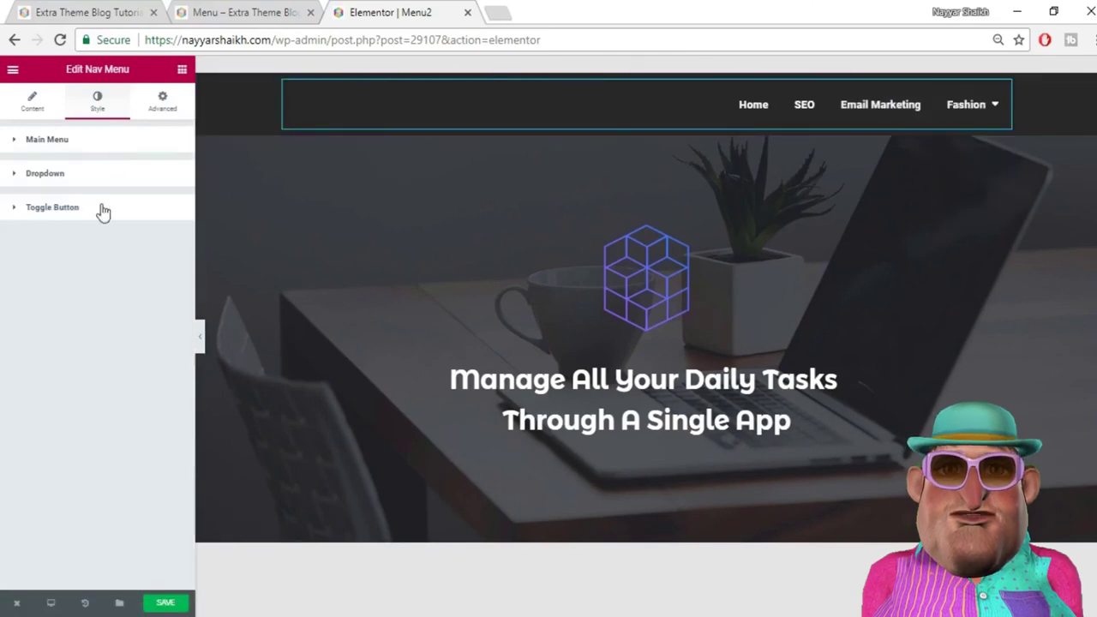
{"action": "left_click", "coordinate": [102, 176]}
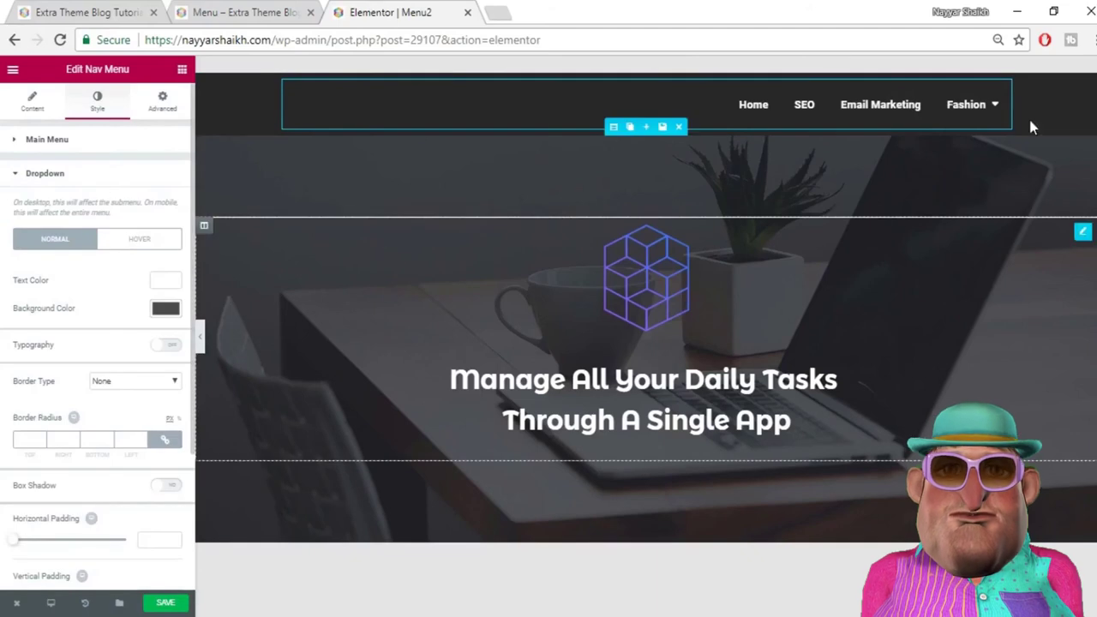
{"action": "mouse_move", "coordinate": [969, 105]}
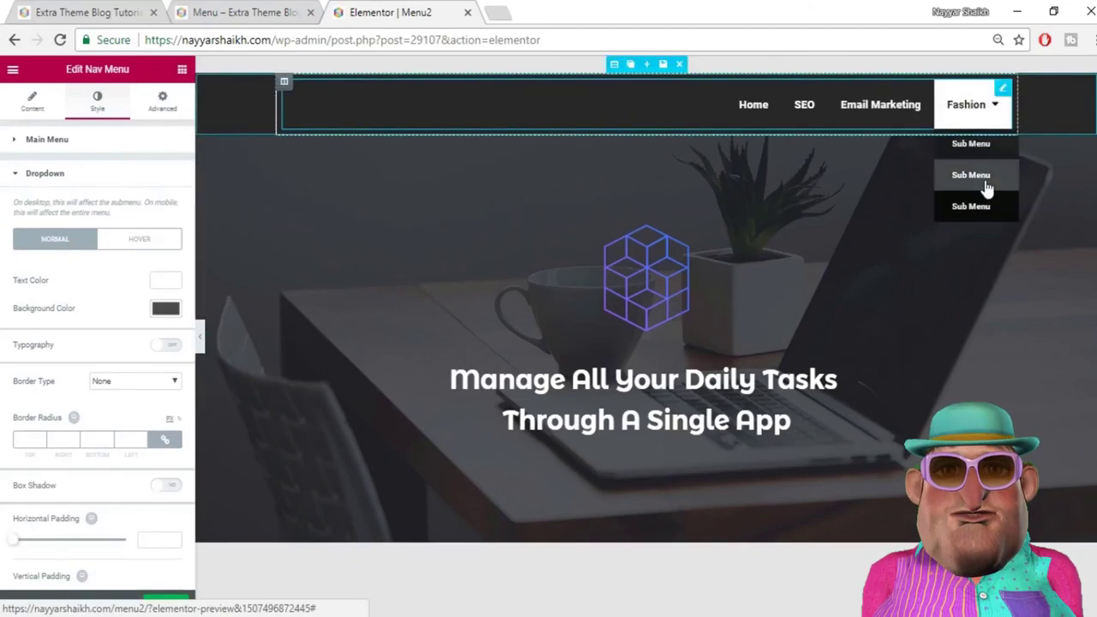
{"action": "left_click", "coordinate": [84, 173]}
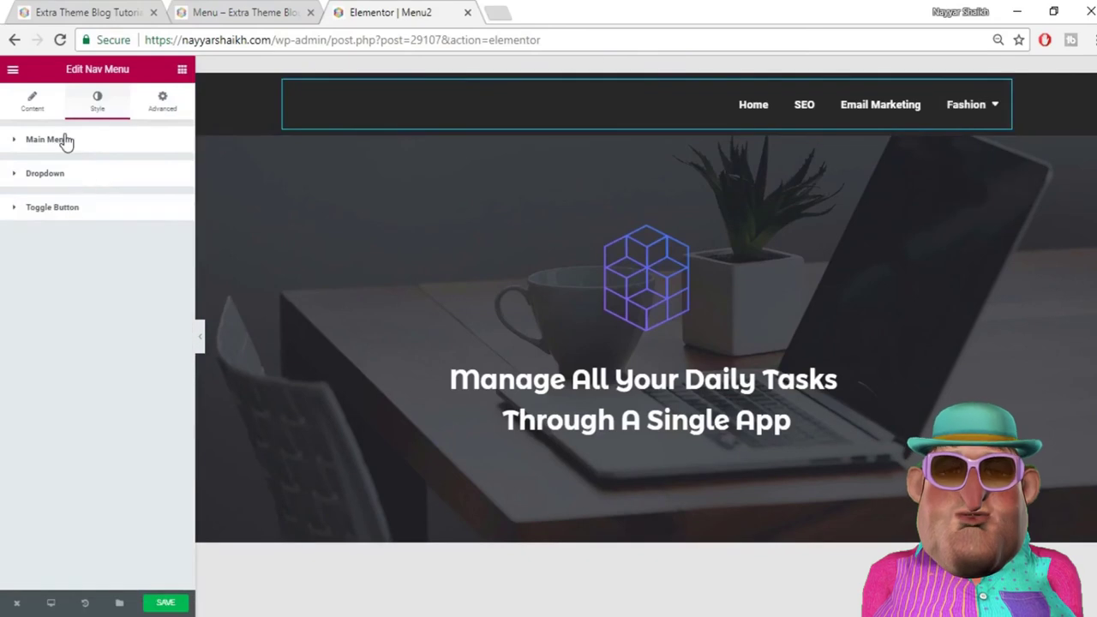
{"action": "left_click", "coordinate": [66, 141]}
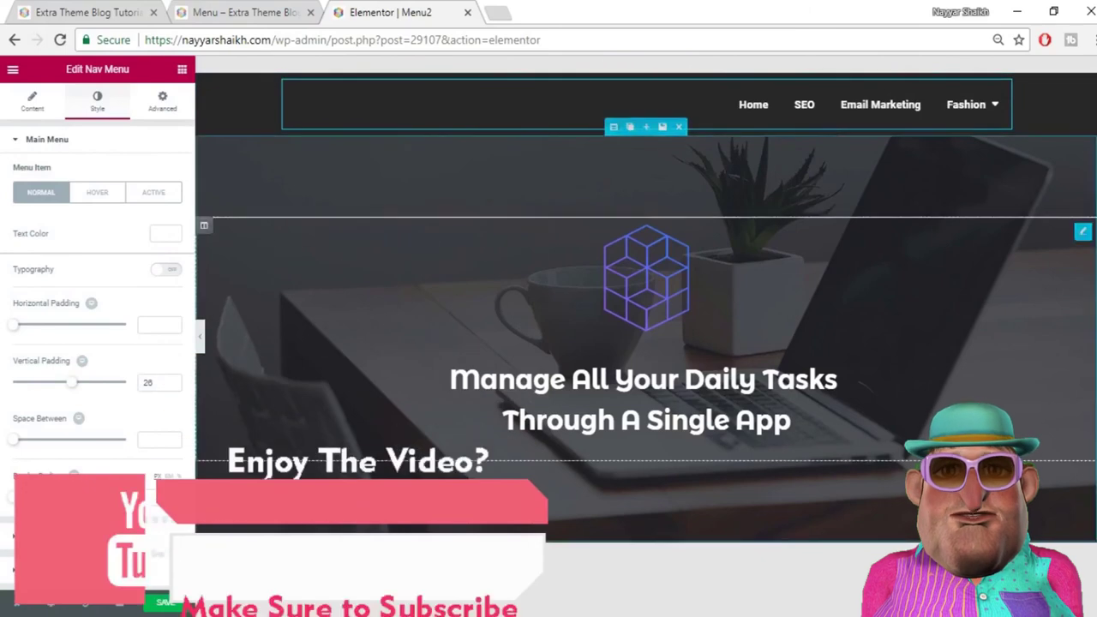
Step: Save the Menu2 page, check its header on the live page, and return to the editor
{"action": "left_click", "coordinate": [162, 607]}
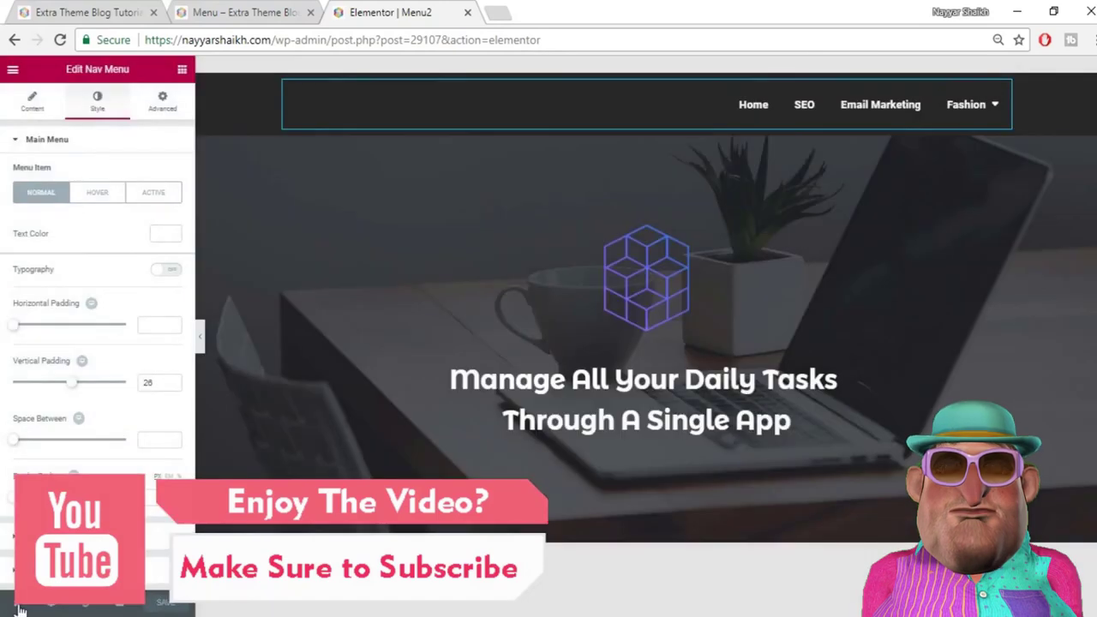
{"action": "left_click", "coordinate": [120, 605]}
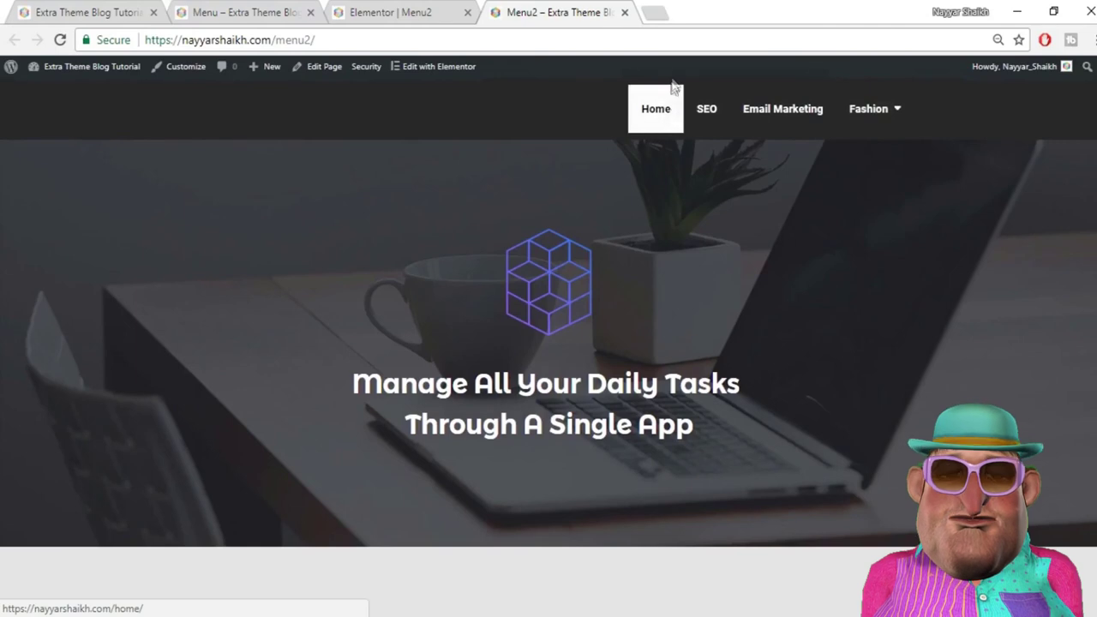
{"action": "left_click", "coordinate": [397, 10]}
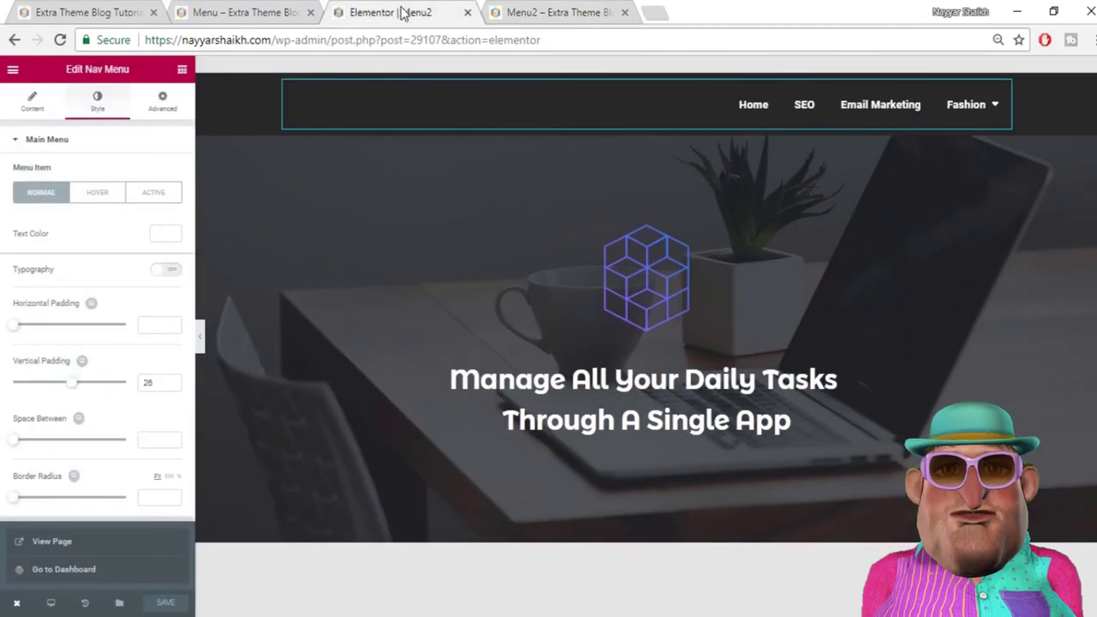
Step: Set the header section's columns gap to No Gap and save the page
{"action": "left_click", "coordinate": [618, 63]}
{"action": "left_click", "coordinate": [101, 101]}
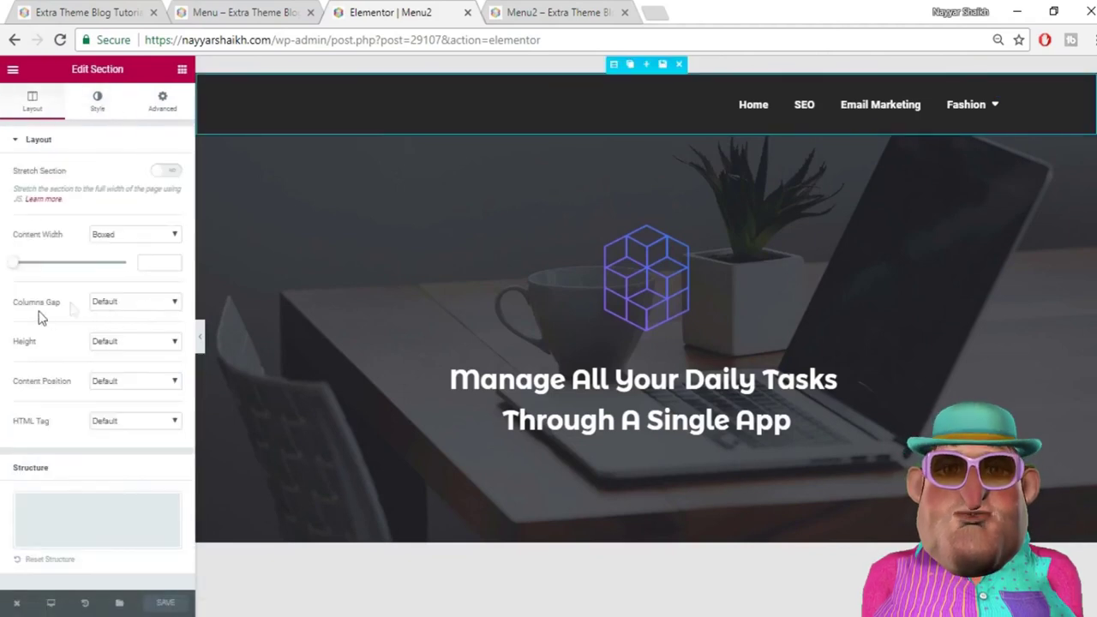
{"action": "left_click", "coordinate": [139, 307]}
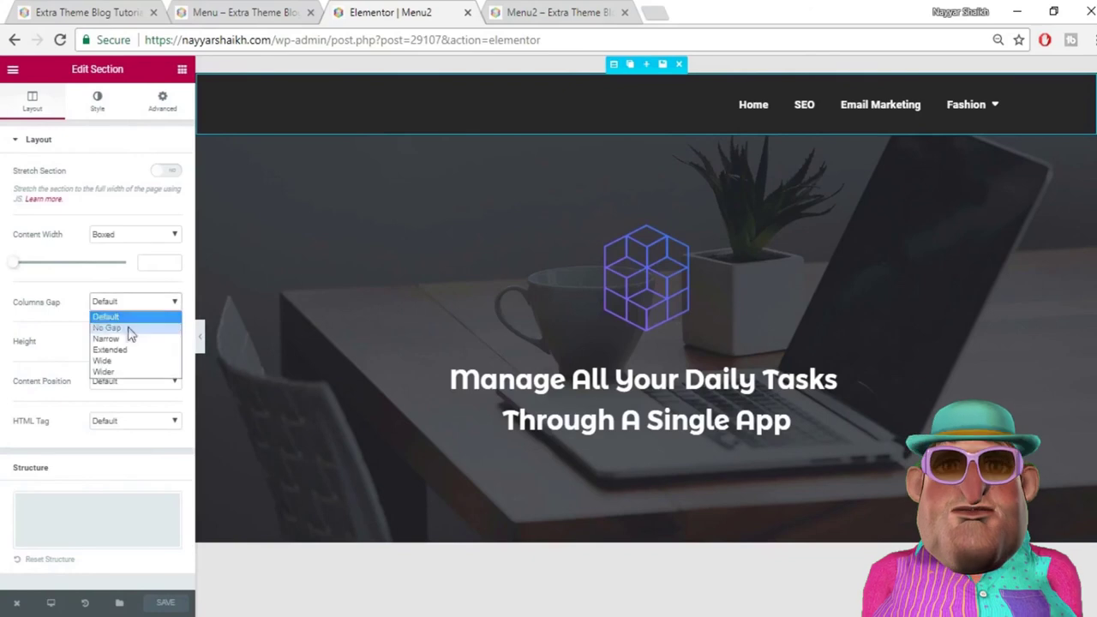
{"action": "left_click", "coordinate": [127, 336]}
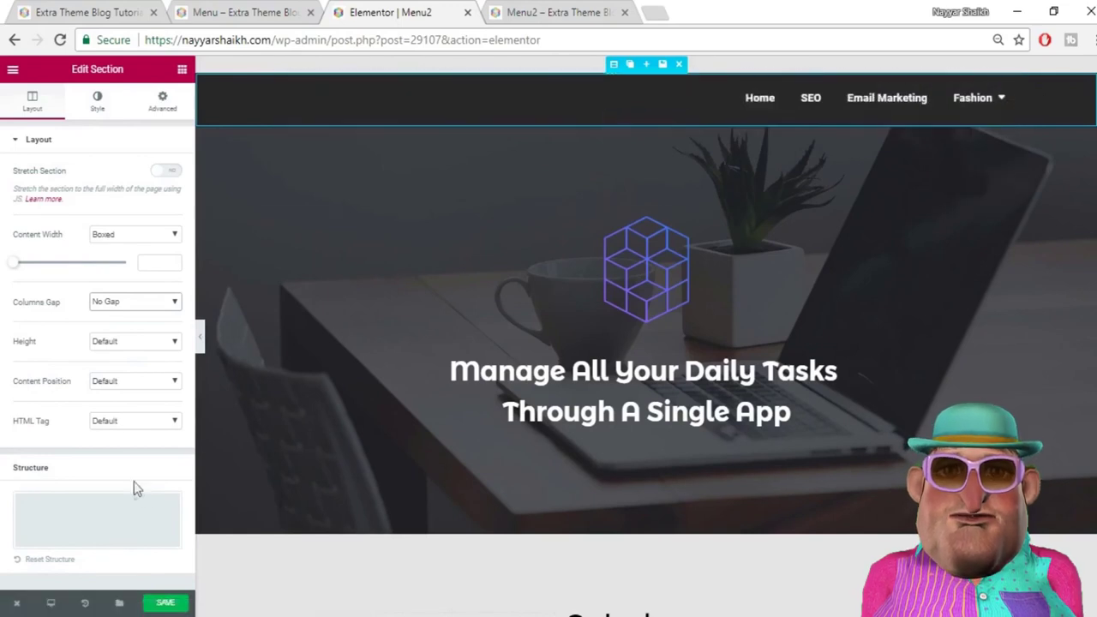
{"action": "left_click", "coordinate": [153, 606]}
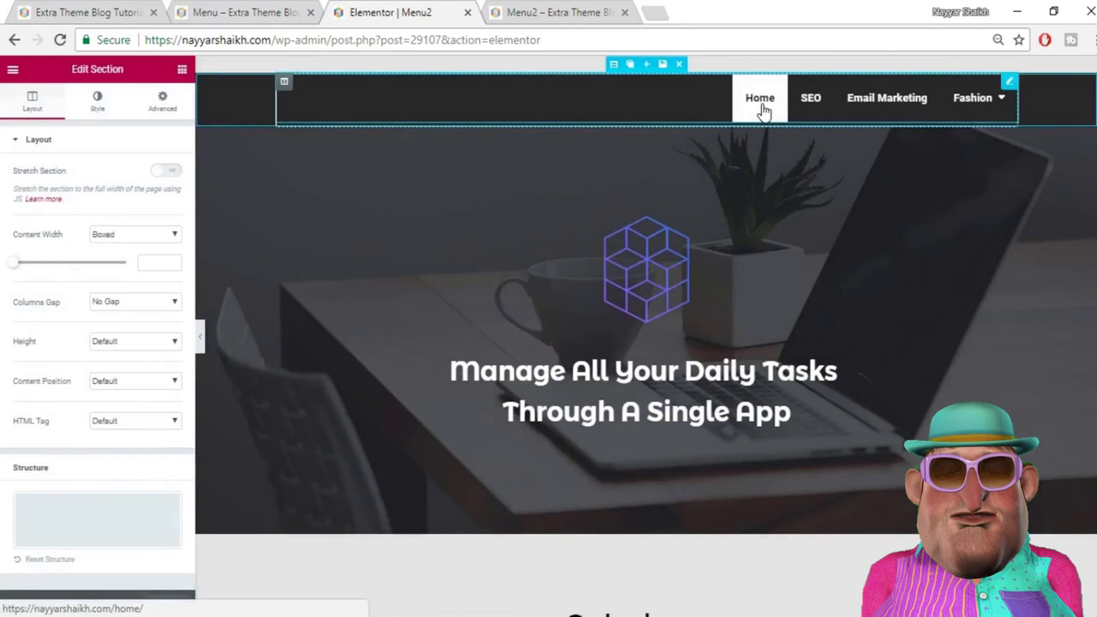
Step: Compare the Nav Menu with the Menu page's header, and set its main menu typography to size 24 px with letter spacing 1.6
{"action": "left_click", "coordinate": [761, 108]}
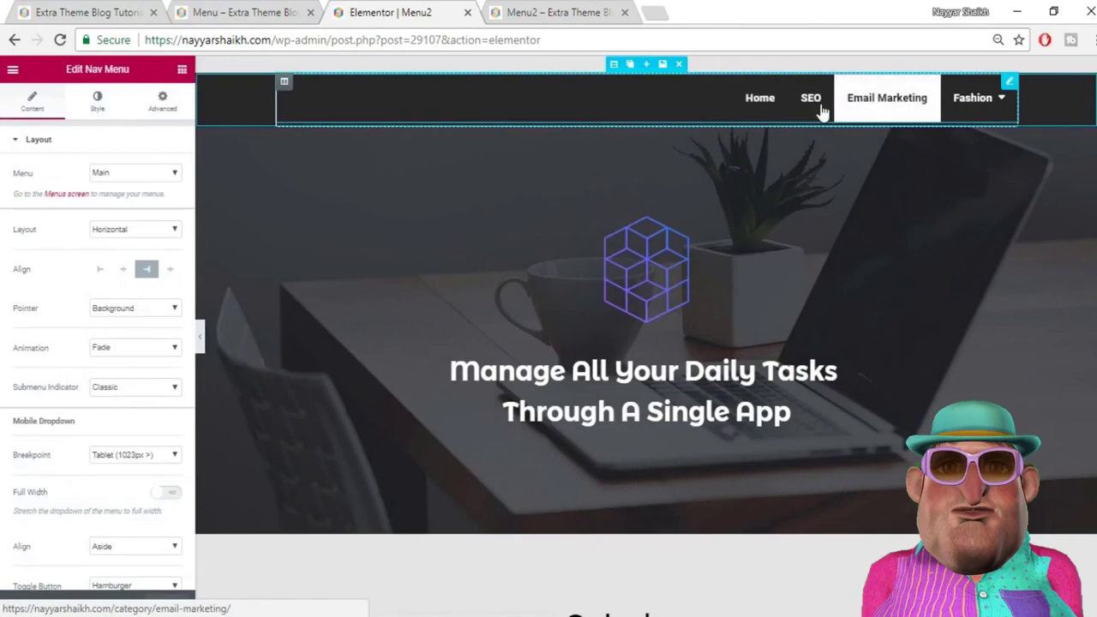
{"action": "left_click", "coordinate": [598, 12]}
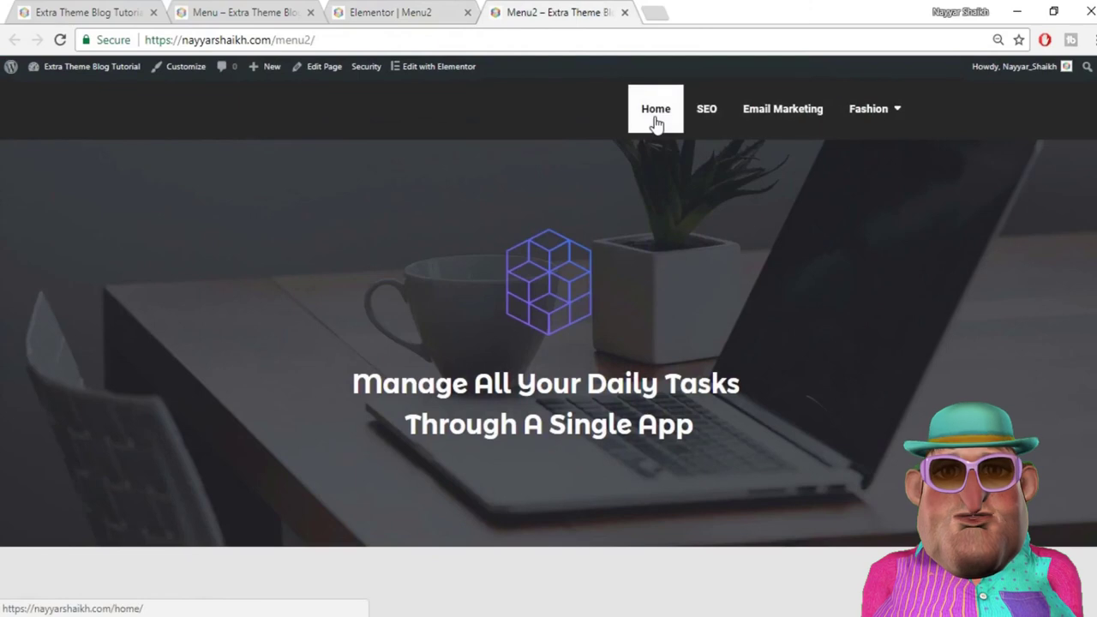
{"action": "left_click", "coordinate": [223, 11]}
{"action": "left_click", "coordinate": [482, 10]}
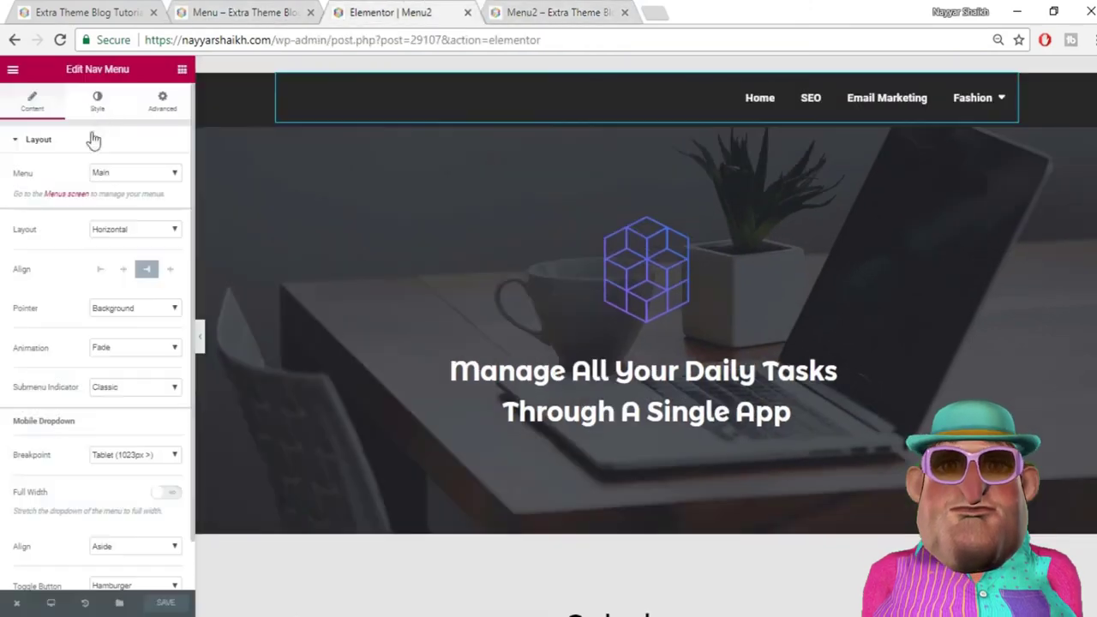
{"action": "left_click", "coordinate": [97, 101]}
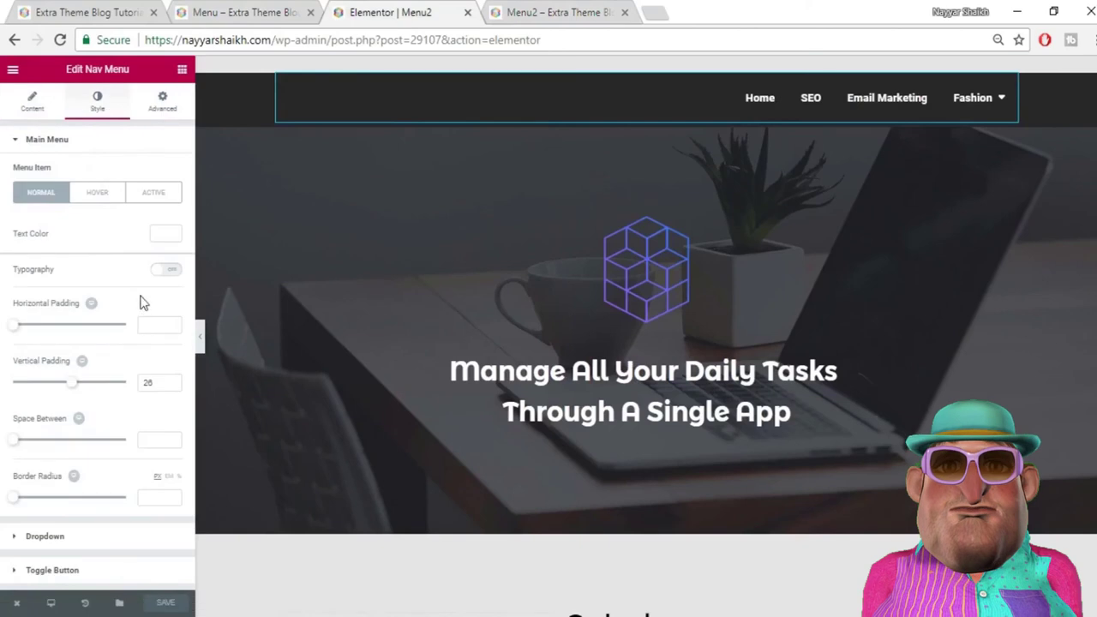
{"action": "left_click", "coordinate": [172, 269]}
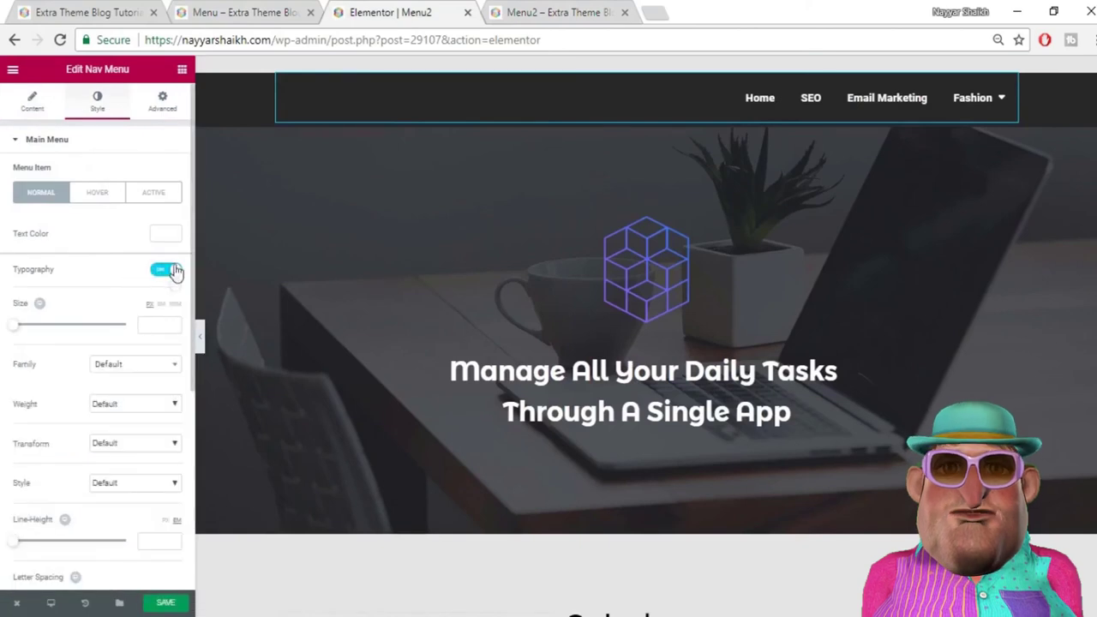
{"action": "left_click_drag", "start_coordinate": [30, 331], "coordinate": [29, 333]}
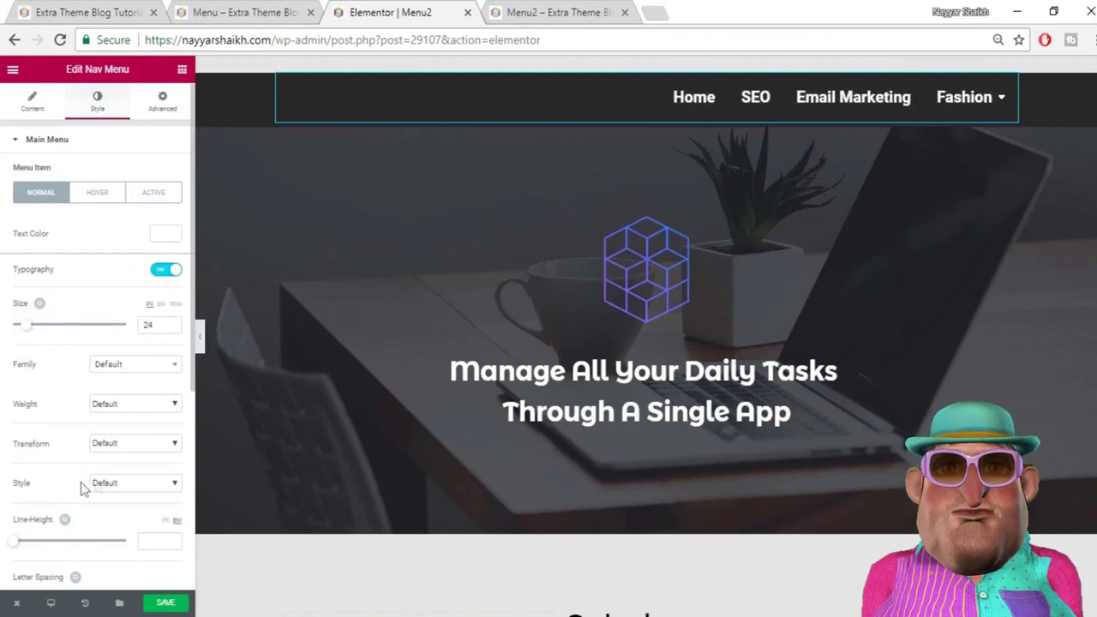
{"action": "scroll", "coordinate": [154, 511], "scroll_direction": "down", "scroll_amount": 2}
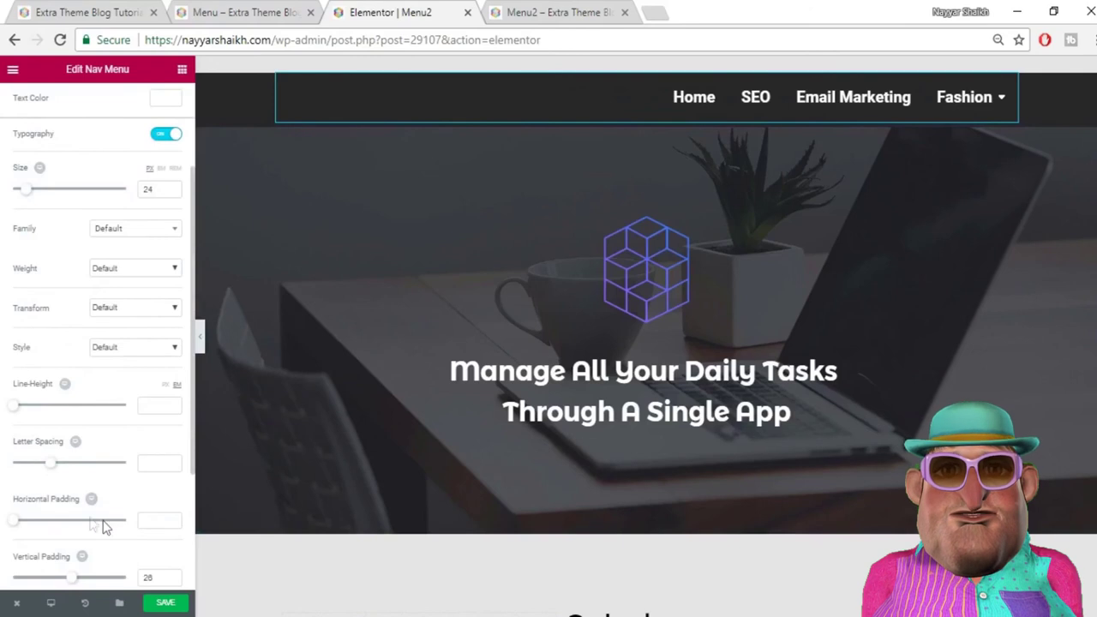
{"action": "left_click_drag", "start_coordinate": [51, 467], "coordinate": [62, 467]}
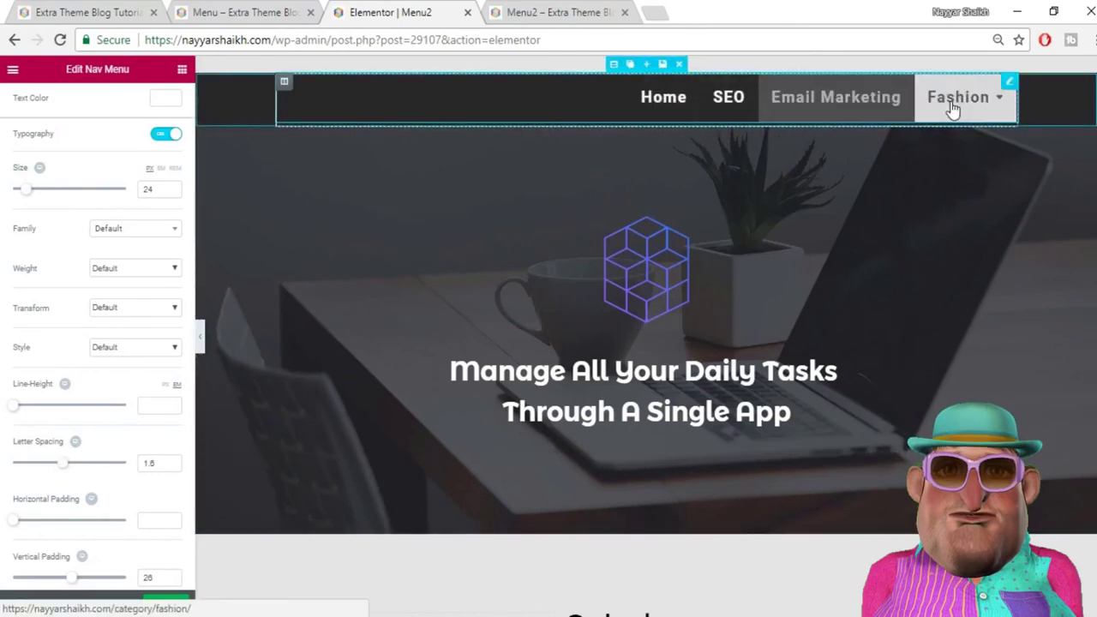
Step: Set the main menu's active text color to white and its active pointer color to black (#000000), using the Menu page as reference
{"action": "scroll", "coordinate": [120, 200], "scroll_direction": "up", "scroll_amount": 3}
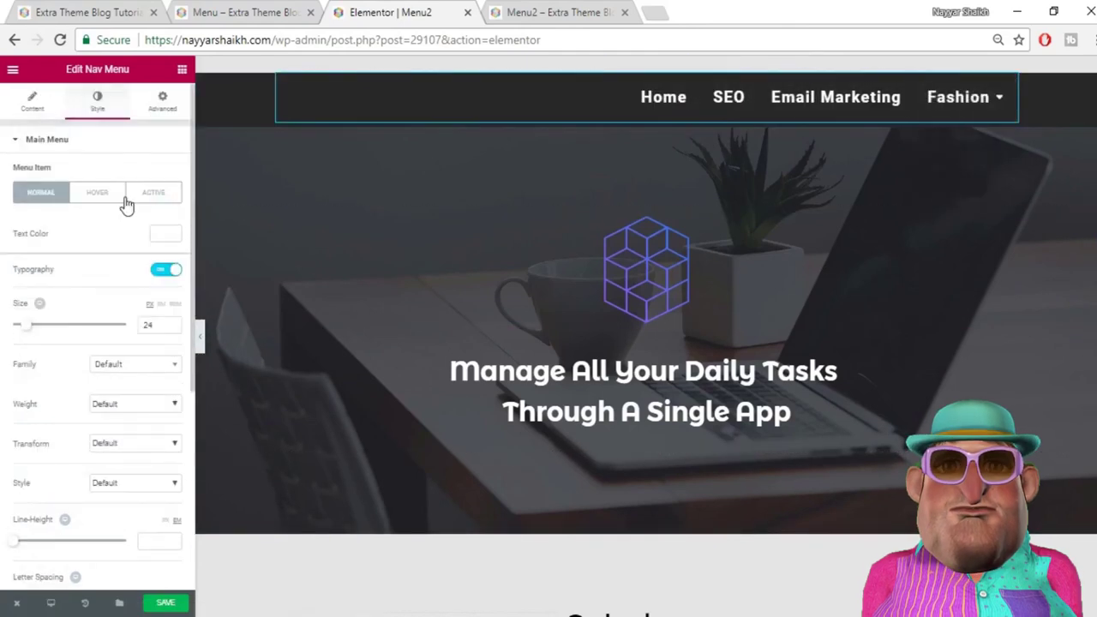
{"action": "left_click", "coordinate": [155, 195]}
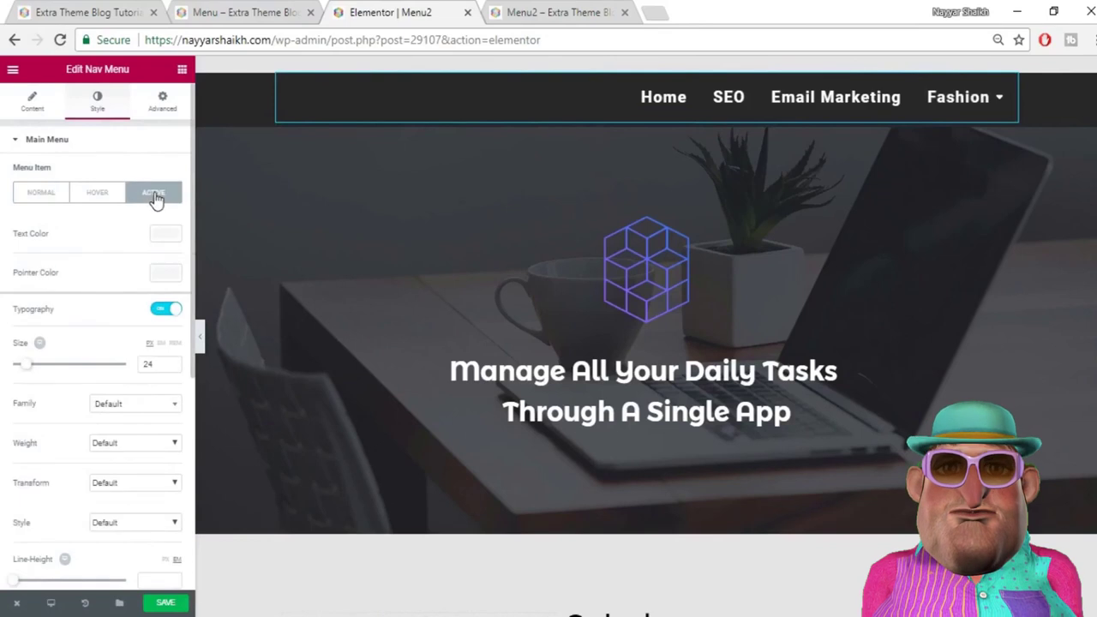
{"action": "left_click", "coordinate": [250, 10]}
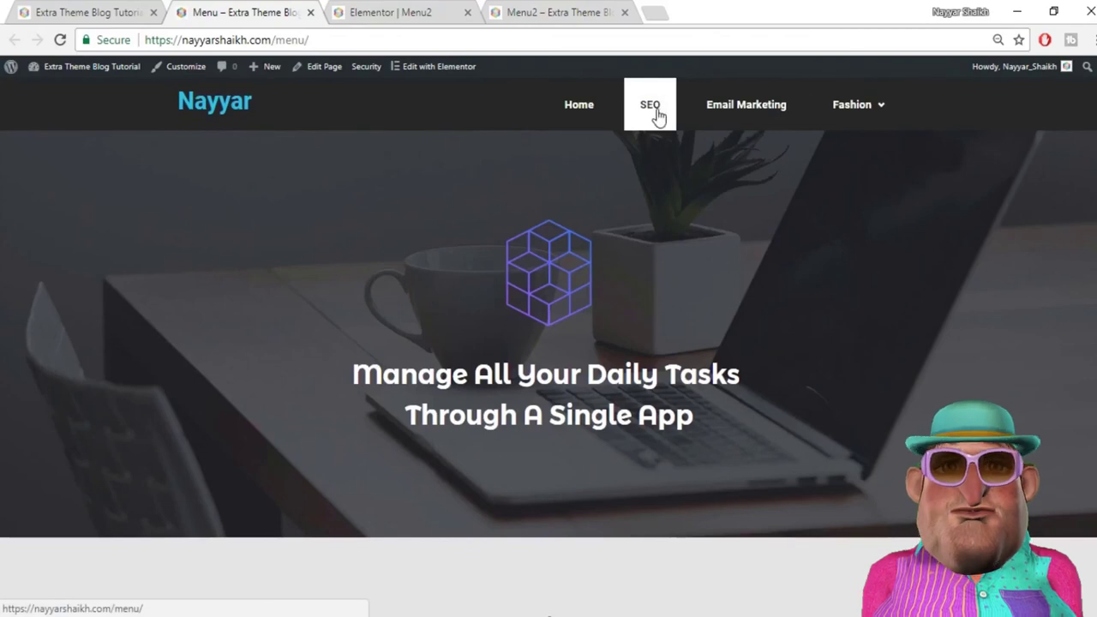
{"action": "left_click", "coordinate": [467, 8]}
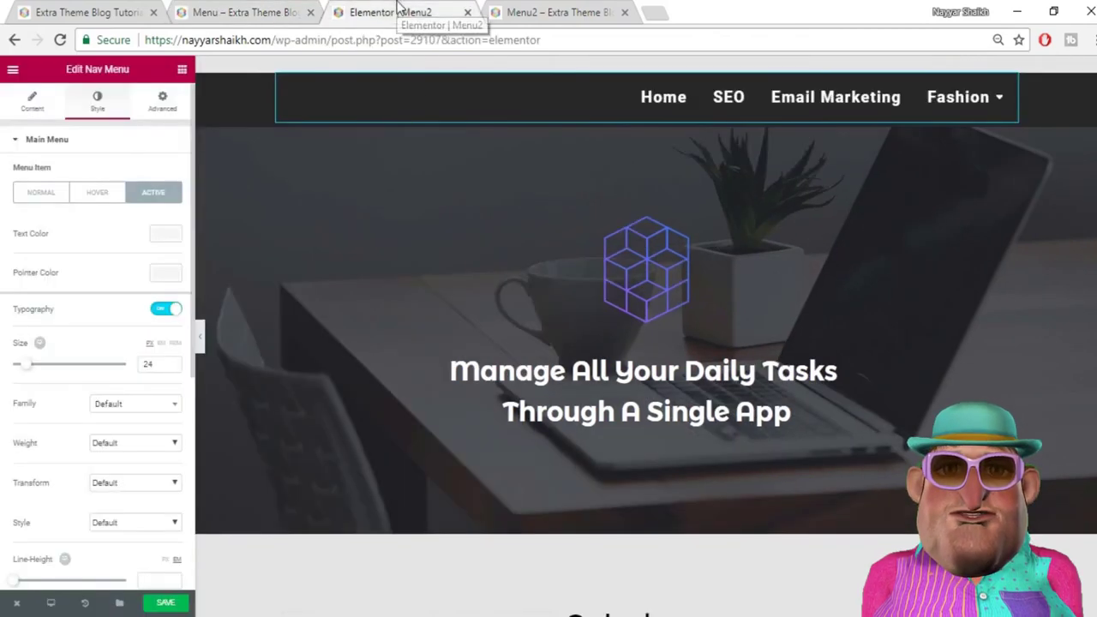
{"action": "left_click", "coordinate": [163, 234]}
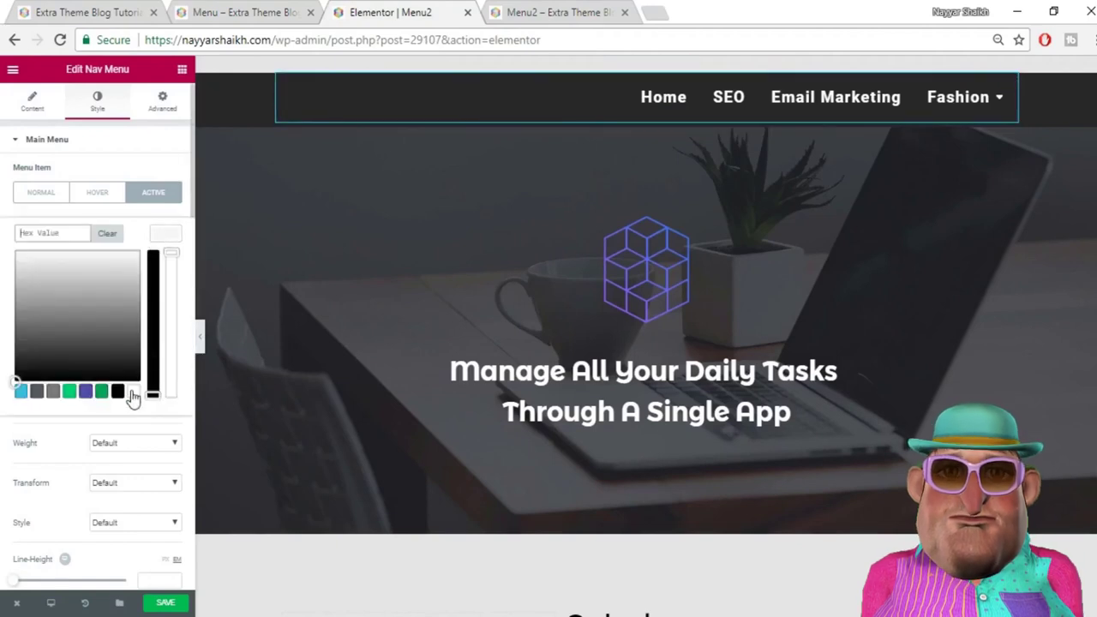
{"action": "left_click", "coordinate": [133, 391]}
{"action": "left_click", "coordinate": [178, 234]}
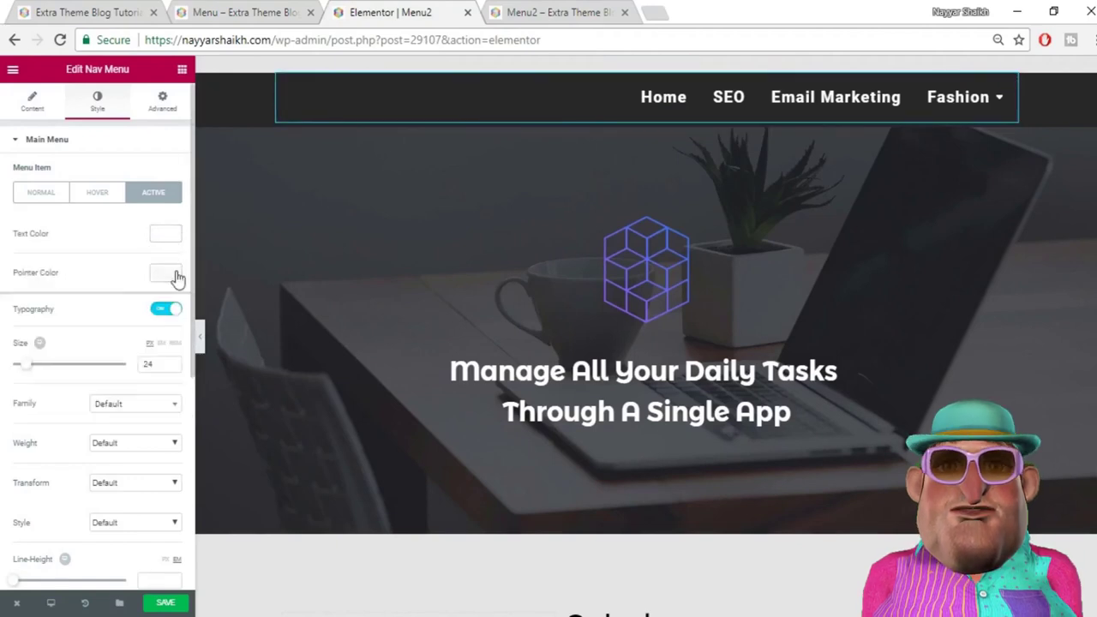
{"action": "left_click", "coordinate": [167, 274]}
{"action": "left_click", "coordinate": [120, 432]}
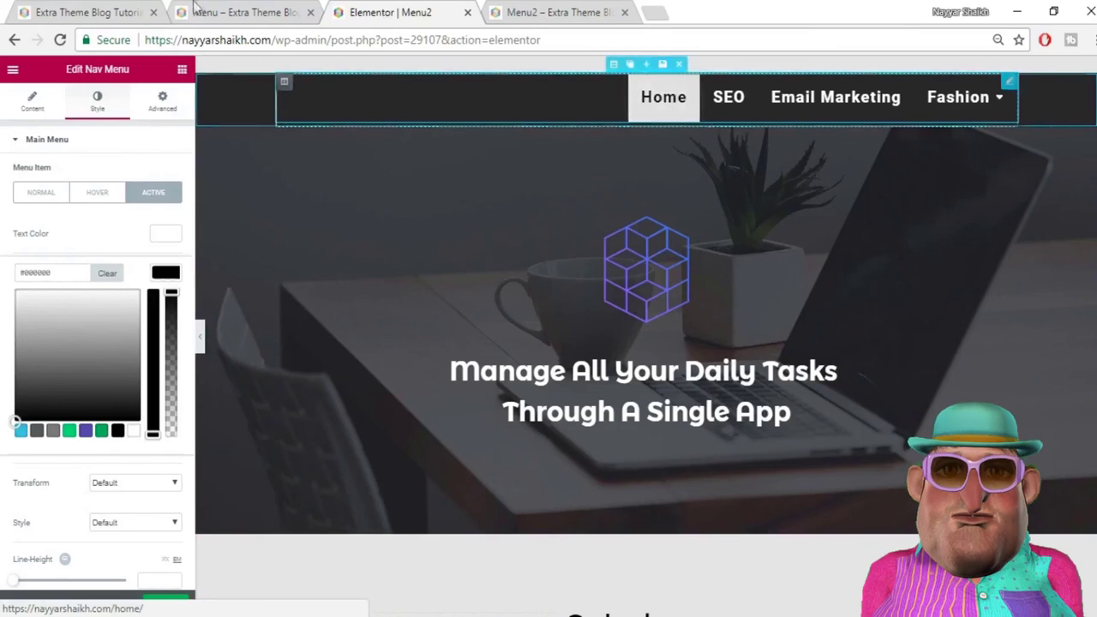
Step: Check the menu item highlight on the Menu page and save the Menu2 page
{"action": "left_click", "coordinate": [244, 12]}
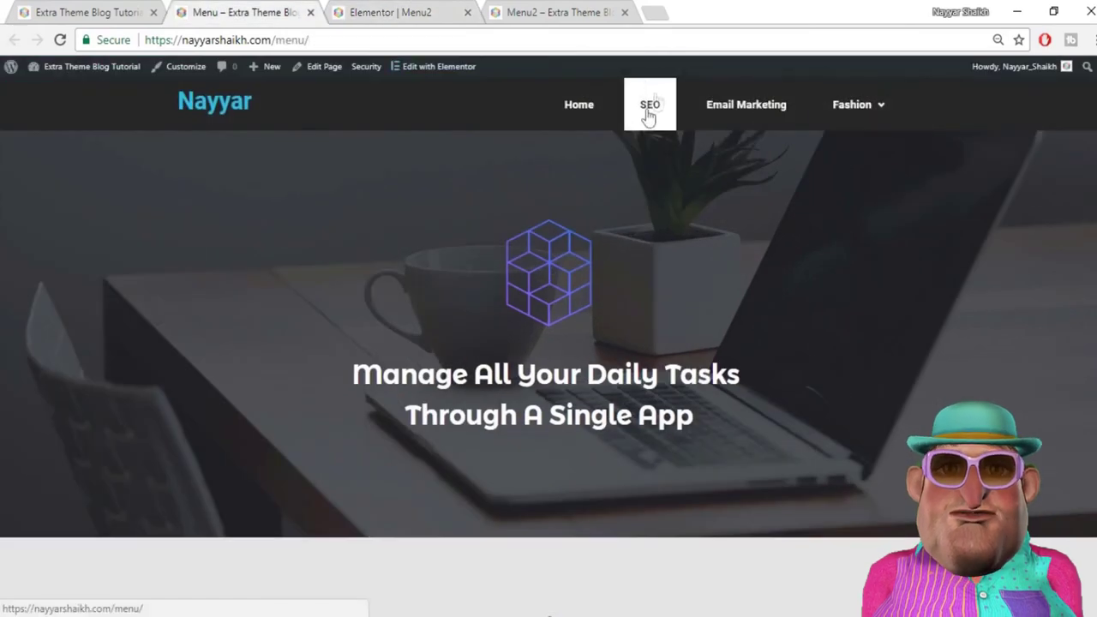
{"action": "left_click", "coordinate": [420, 12]}
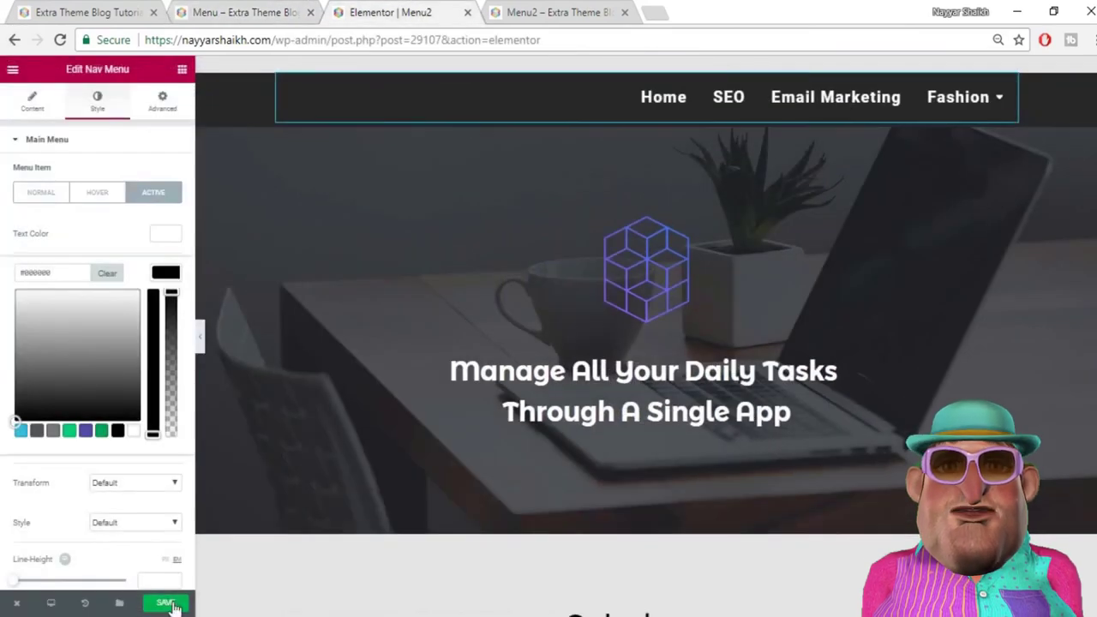
{"action": "left_click", "coordinate": [172, 603]}
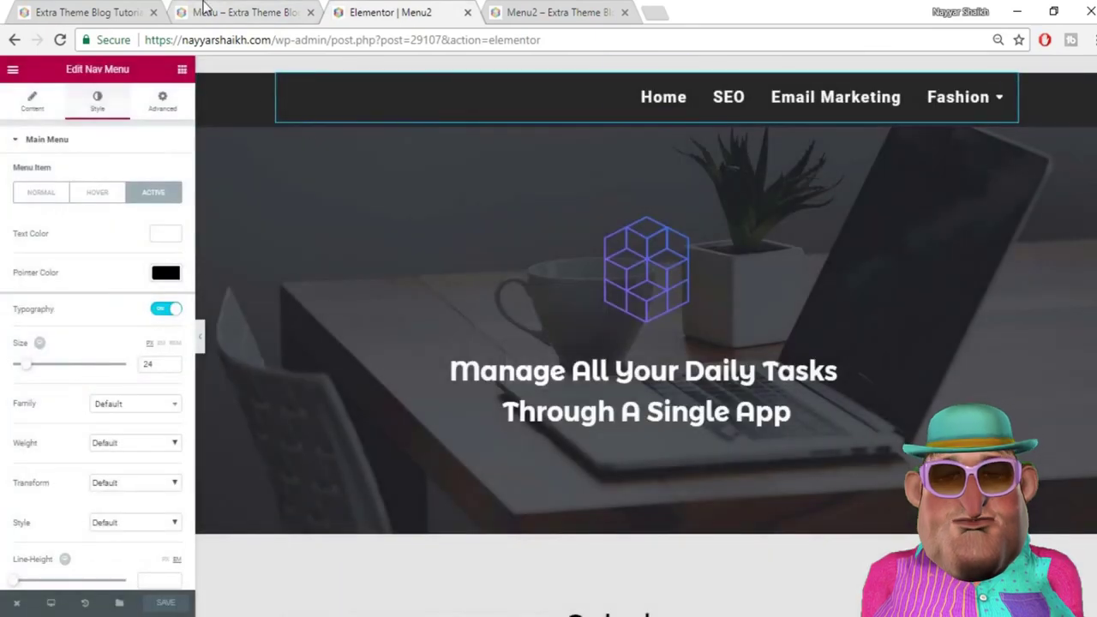
Step: Add an empty column before the Nav Menu in the header section and widen the Nav Menu's column to about 65%
{"action": "left_click", "coordinate": [245, 12]}
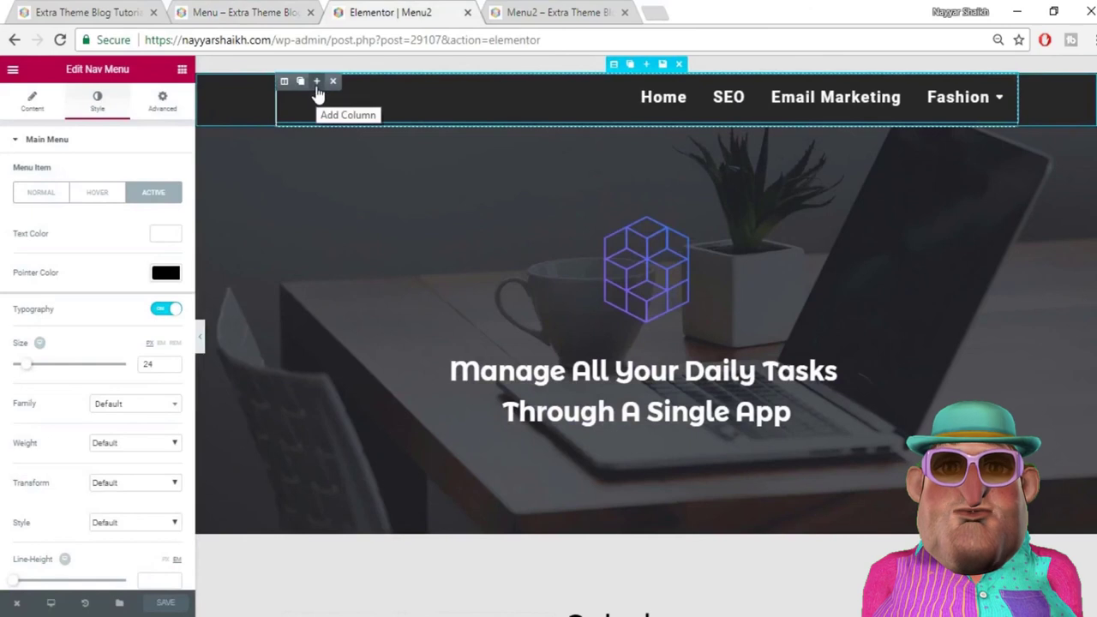
{"action": "left_click", "coordinate": [318, 90]}
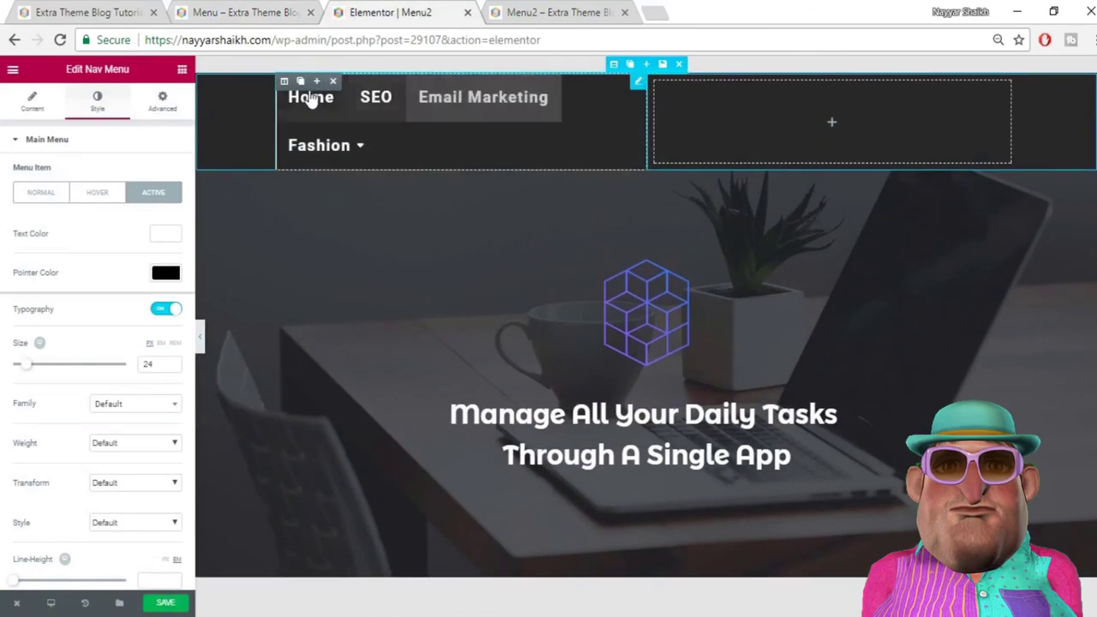
{"action": "left_click_drag", "start_coordinate": [318, 83], "coordinate": [776, 107]}
{"action": "left_click_drag", "start_coordinate": [279, 81], "coordinate": [844, 122]}
{"action": "left_click_drag", "start_coordinate": [647, 115], "coordinate": [537, 115]}
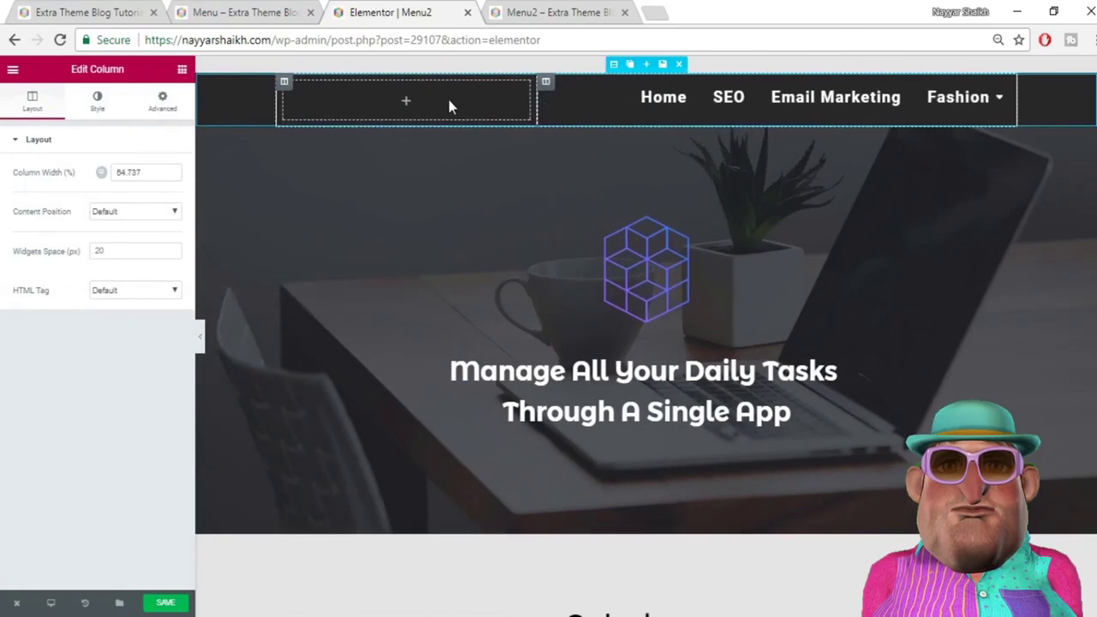
Step: Add a Heading widget to the empty header column, title it with the site owner's first name, and color its text white (#ffffff)
{"action": "left_click", "coordinate": [181, 70]}
{"action": "left_click_drag", "start_coordinate": [143, 167], "coordinate": [420, 109]}
{"action": "left_click_drag", "start_coordinate": [120, 187], "coordinate": [4, 199]}
{"action": "type", "text": "Nayyar"}
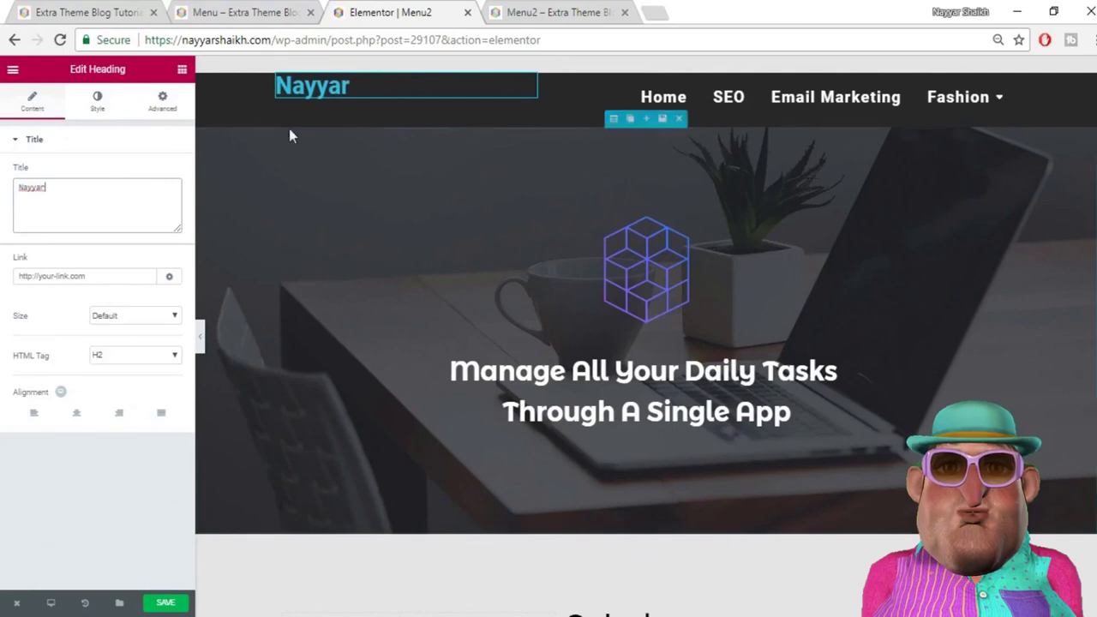
{"action": "left_click", "coordinate": [107, 114]}
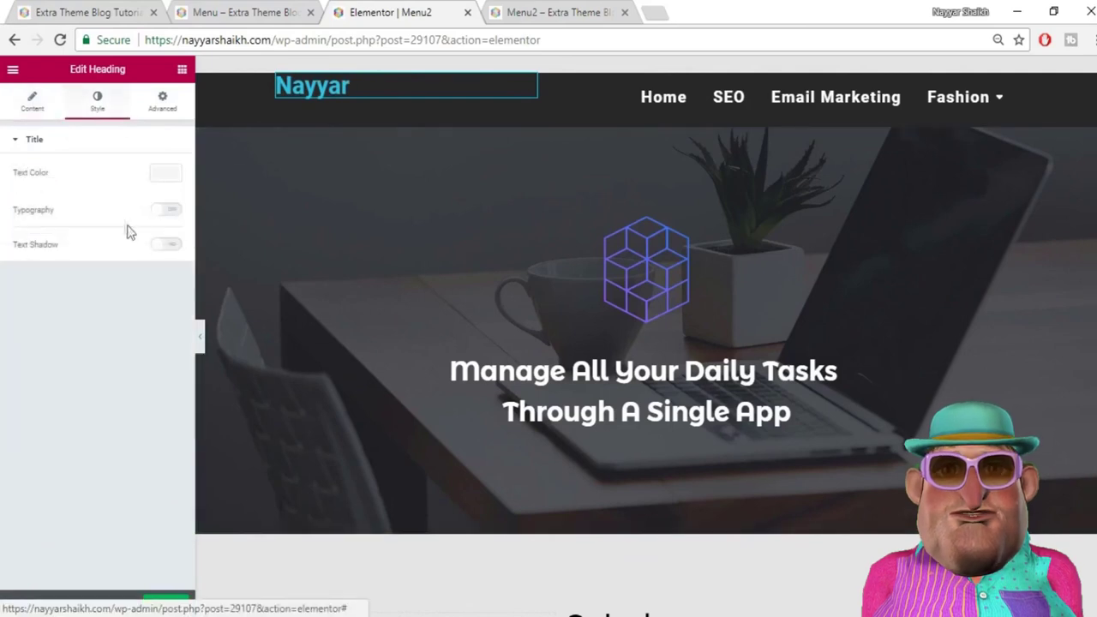
{"action": "left_click", "coordinate": [161, 178]}
{"action": "left_click", "coordinate": [133, 331]}
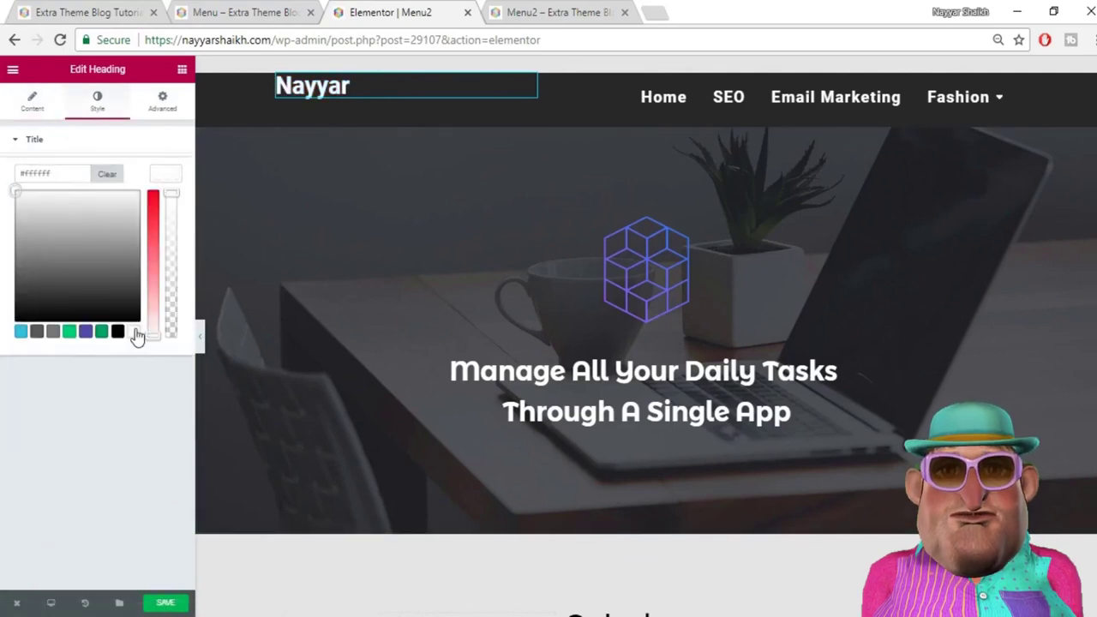
{"action": "left_click", "coordinate": [171, 180]}
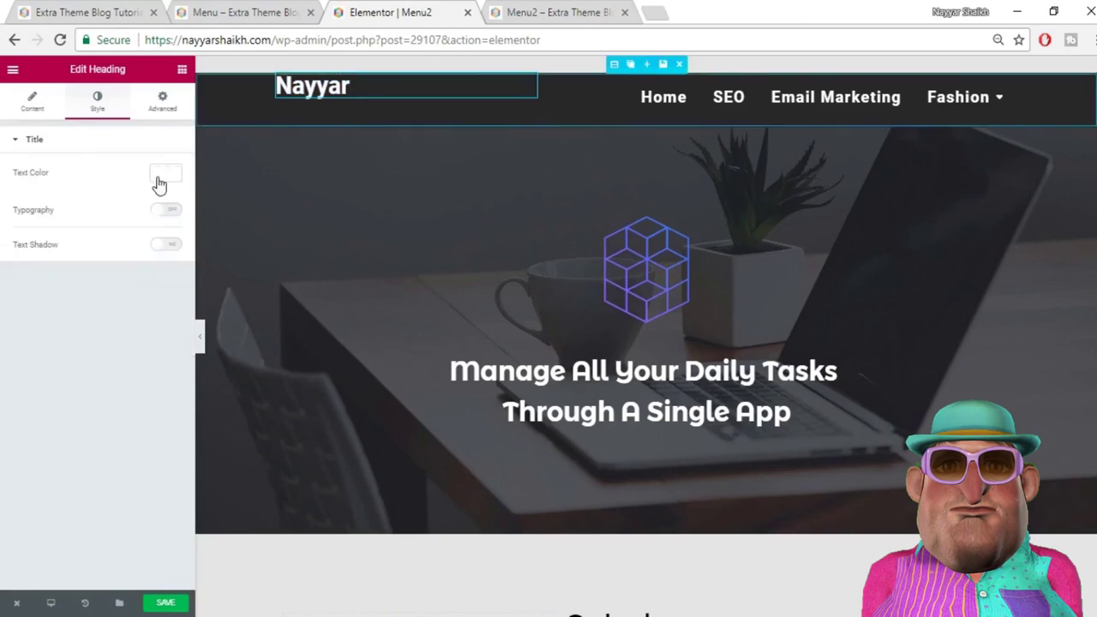
Step: Link the header's heading to the site's home page URL, align it left, and save the page
{"action": "left_click", "coordinate": [34, 103]}
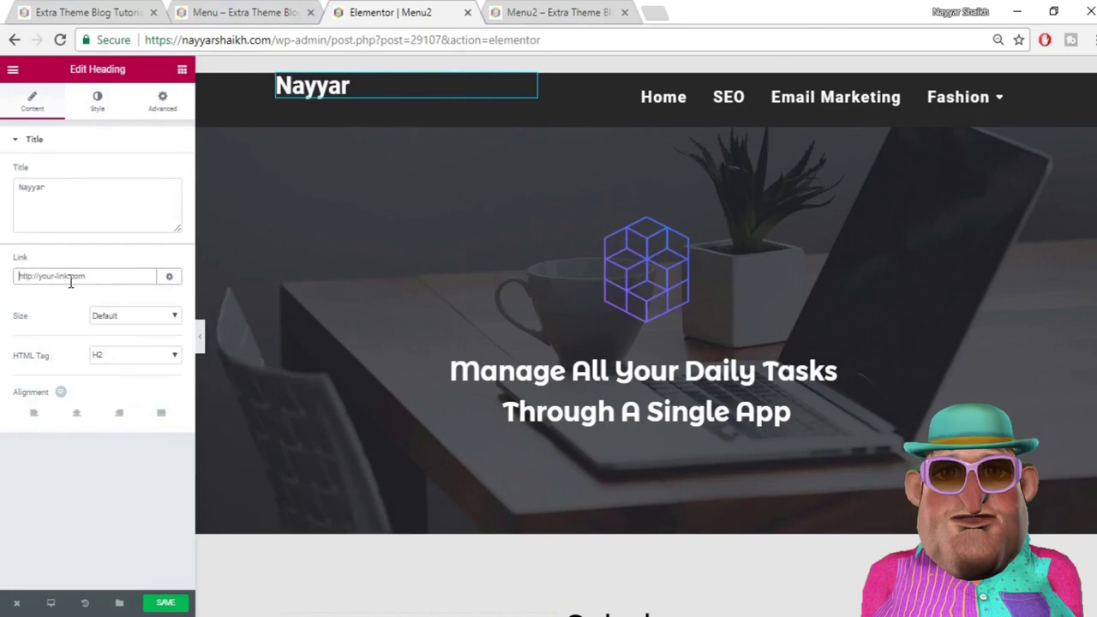
{"action": "left_click", "coordinate": [43, 10]}
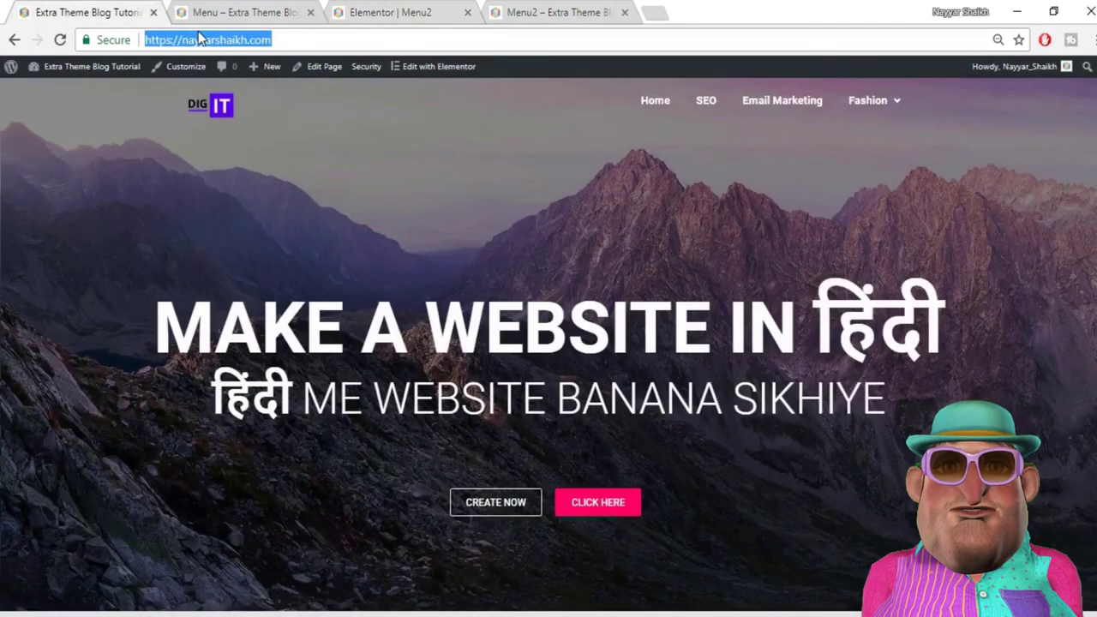
{"action": "left_click", "coordinate": [377, 12]}
{"action": "type", "text": "https://nayyarshaikh.com/"}
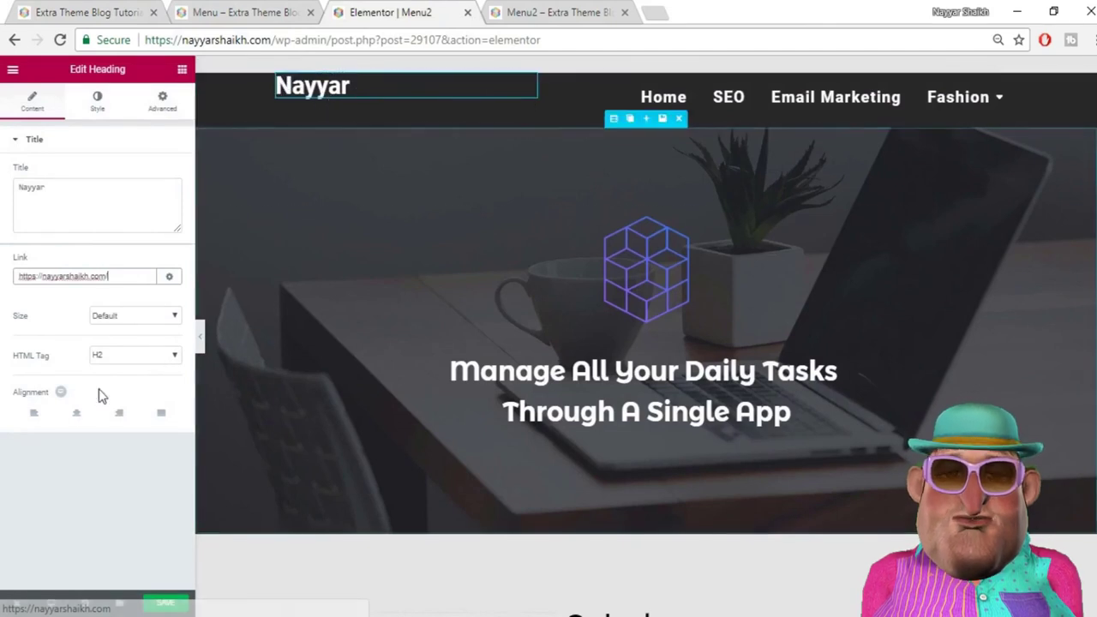
{"action": "left_click", "coordinate": [77, 418]}
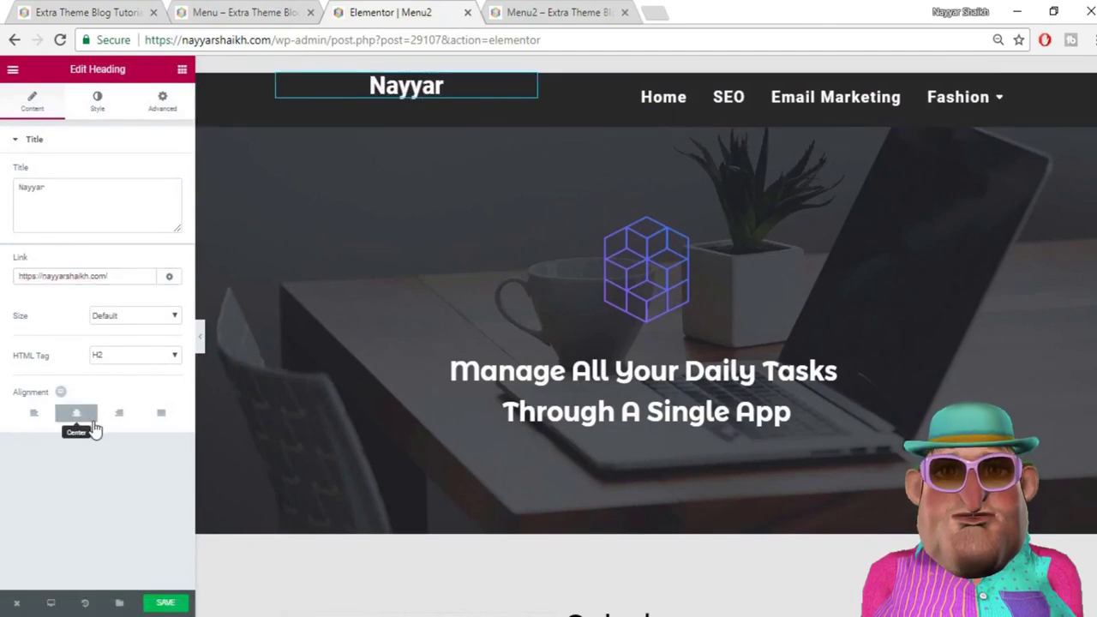
{"action": "left_click", "coordinate": [43, 418]}
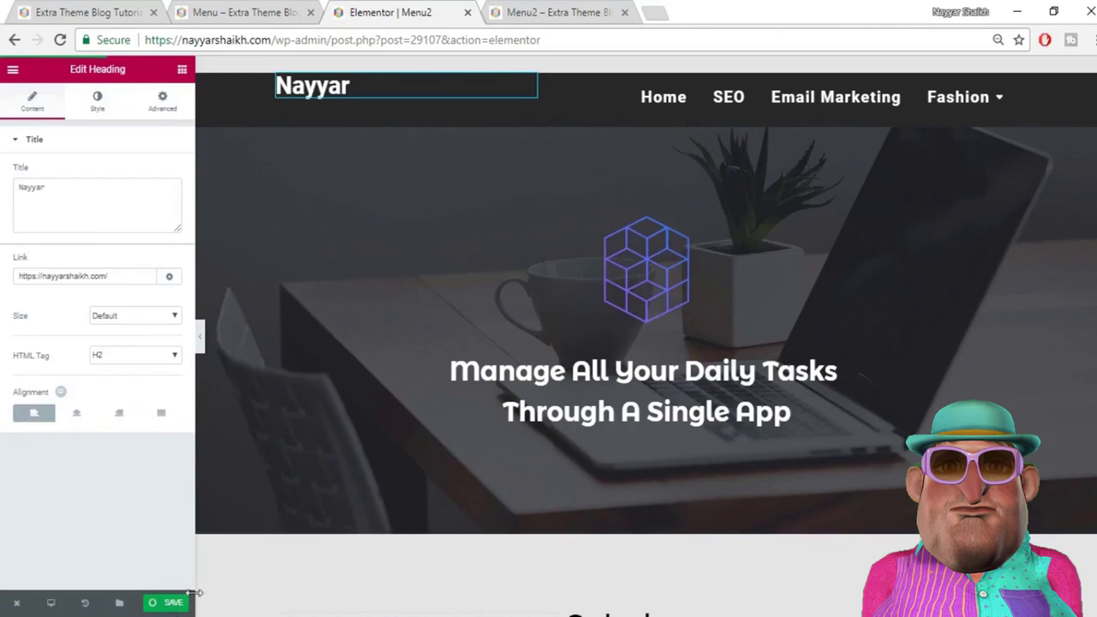
{"action": "left_click", "coordinate": [170, 602]}
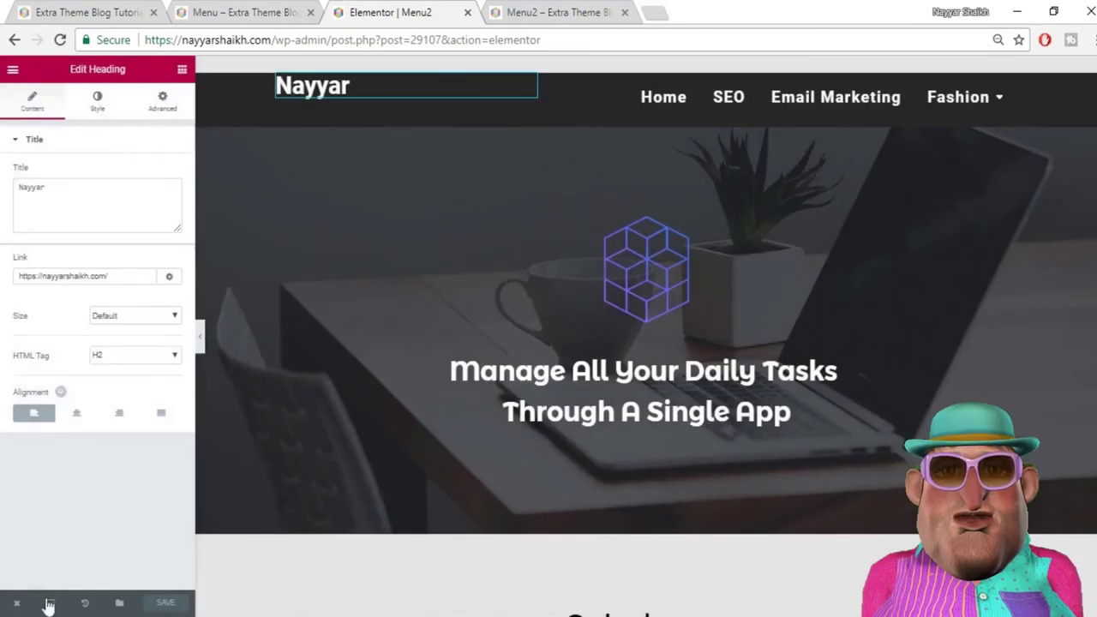
Step: Switch to the mobile preview and set the Nav Menu's toggle button size to 58
{"action": "left_click", "coordinate": [50, 604]}
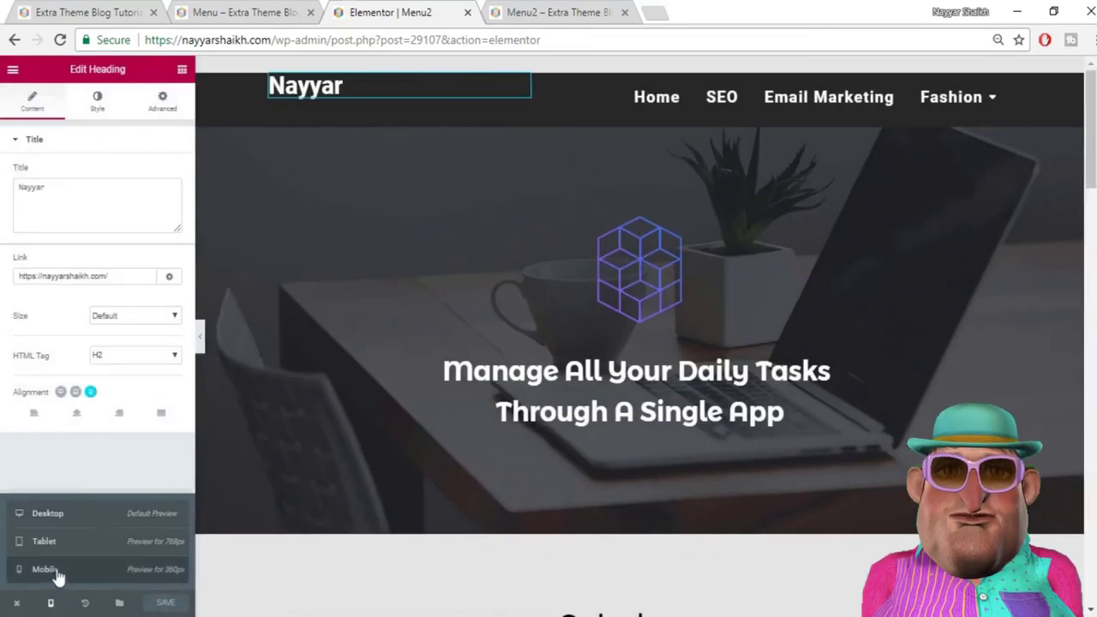
{"action": "left_click", "coordinate": [49, 571]}
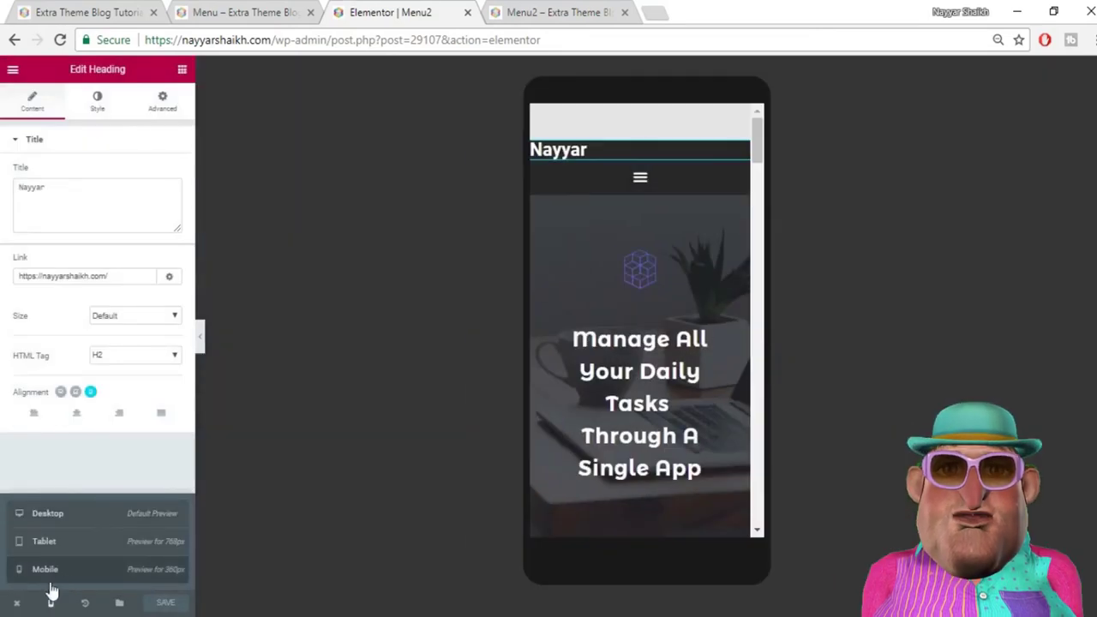
{"action": "left_click", "coordinate": [645, 184]}
{"action": "left_click", "coordinate": [642, 174]}
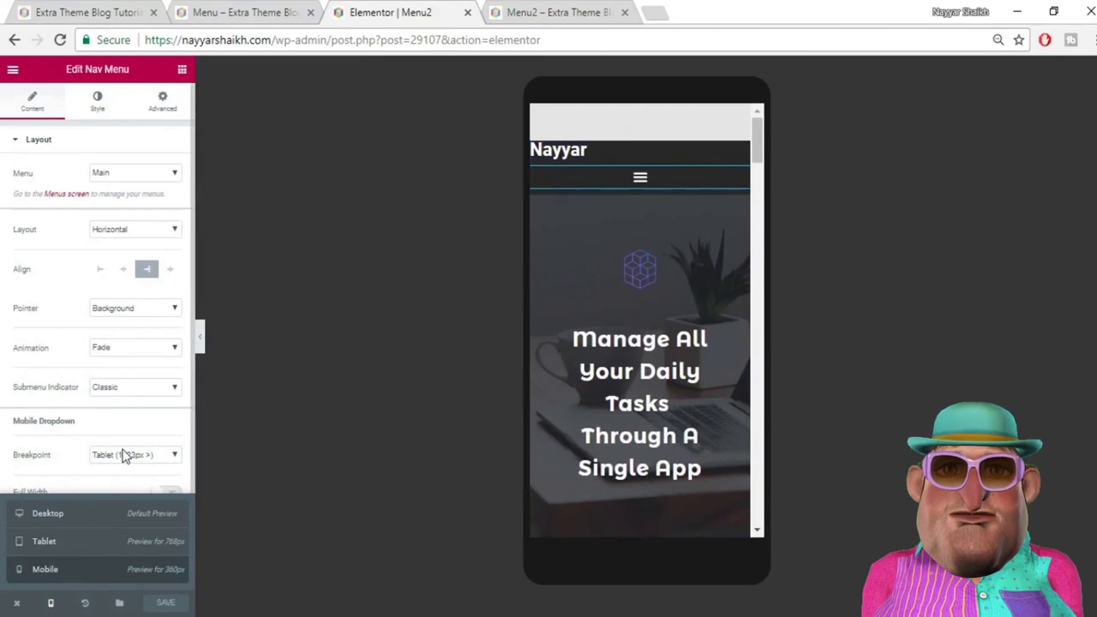
{"action": "scroll", "coordinate": [124, 454], "scroll_direction": "down", "scroll_amount": 1}
{"action": "scroll", "coordinate": [122, 453], "scroll_direction": "up", "scroll_amount": 1}
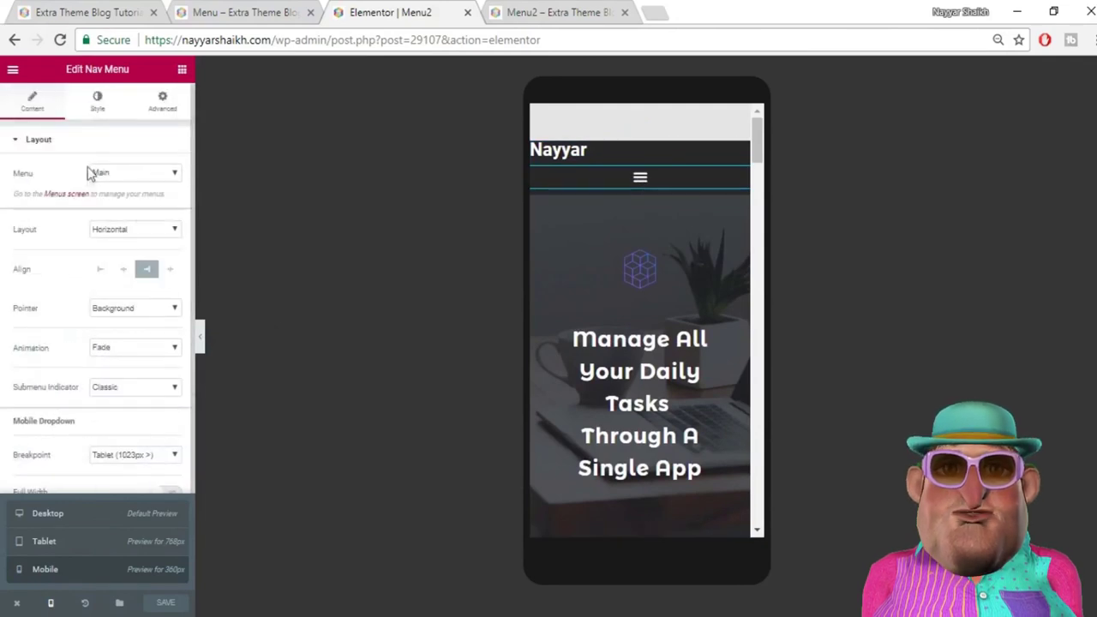
{"action": "left_click", "coordinate": [114, 115]}
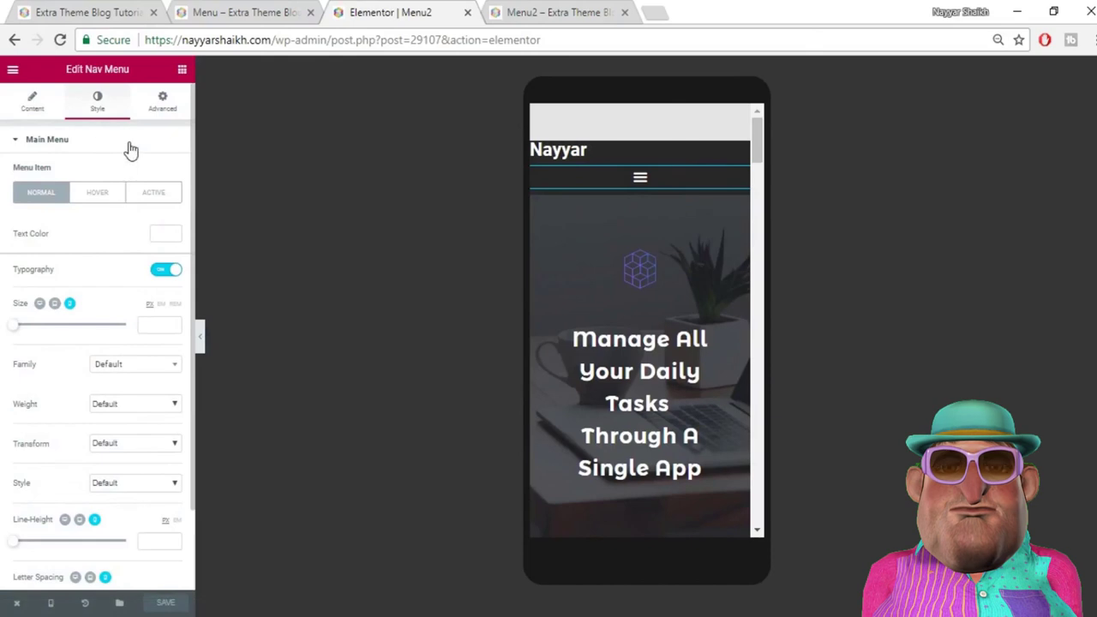
{"action": "left_click", "coordinate": [92, 150]}
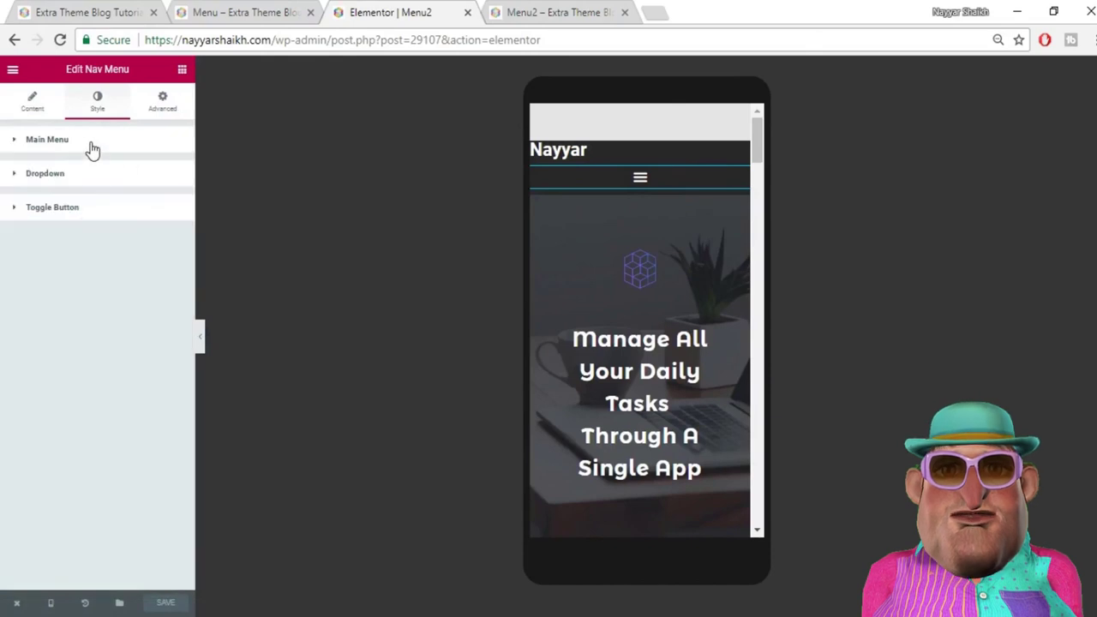
{"action": "left_click", "coordinate": [77, 218]}
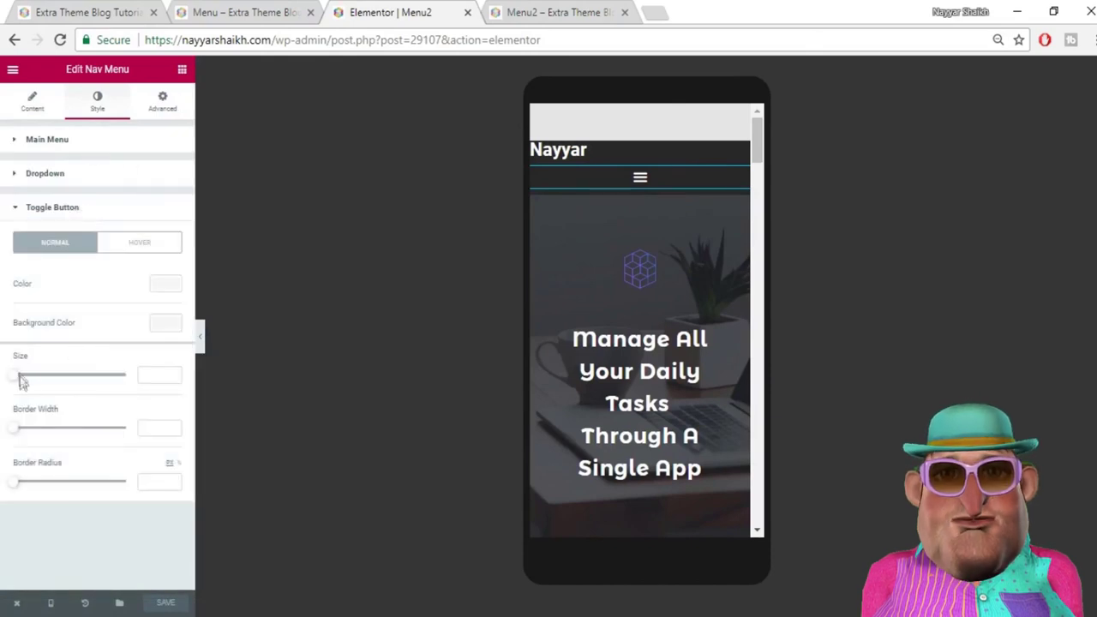
{"action": "left_click_drag", "start_coordinate": [15, 376], "coordinate": [66, 380]}
{"action": "left_click_drag", "start_coordinate": [68, 381], "coordinate": [72, 383]}
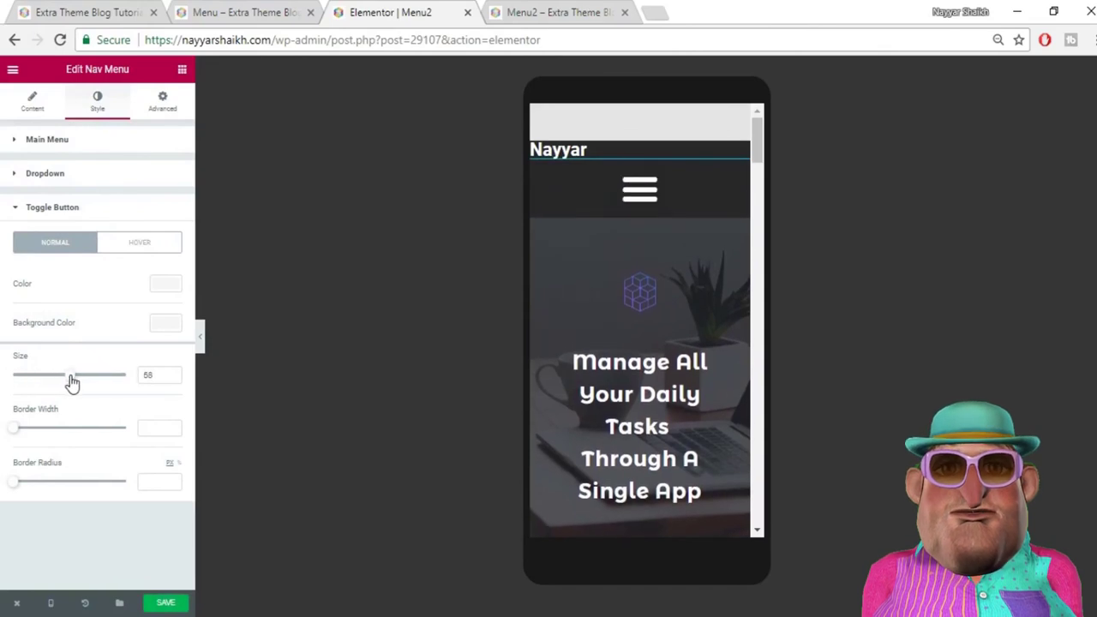
Step: Center the header's heading for mobile with a typography size of 64 px, and save the page
{"action": "left_click", "coordinate": [580, 153]}
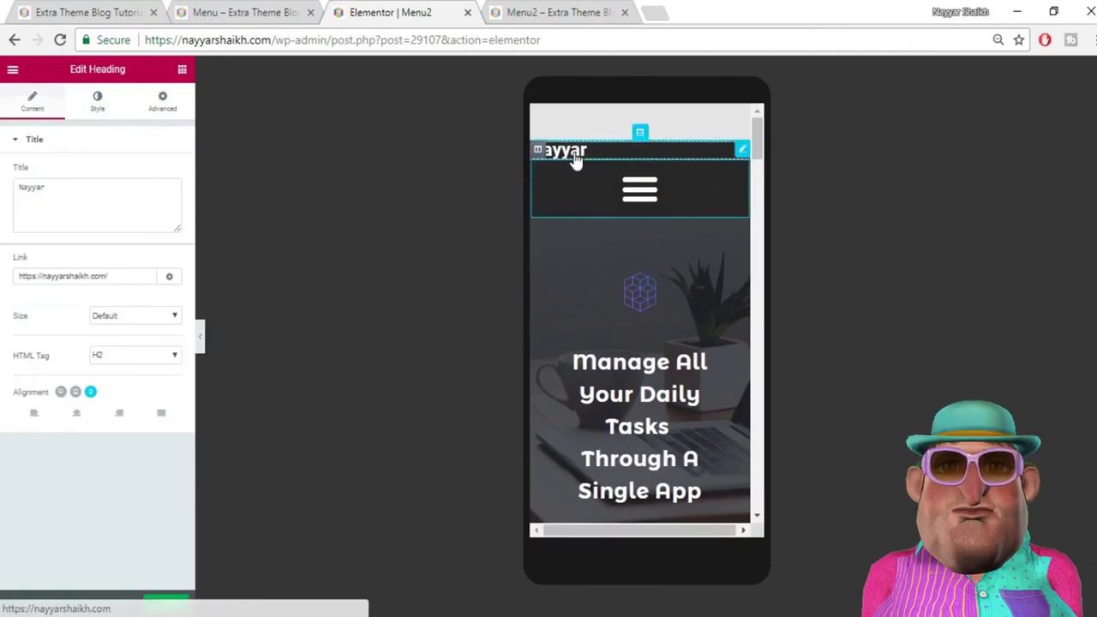
{"action": "left_click", "coordinate": [77, 416]}
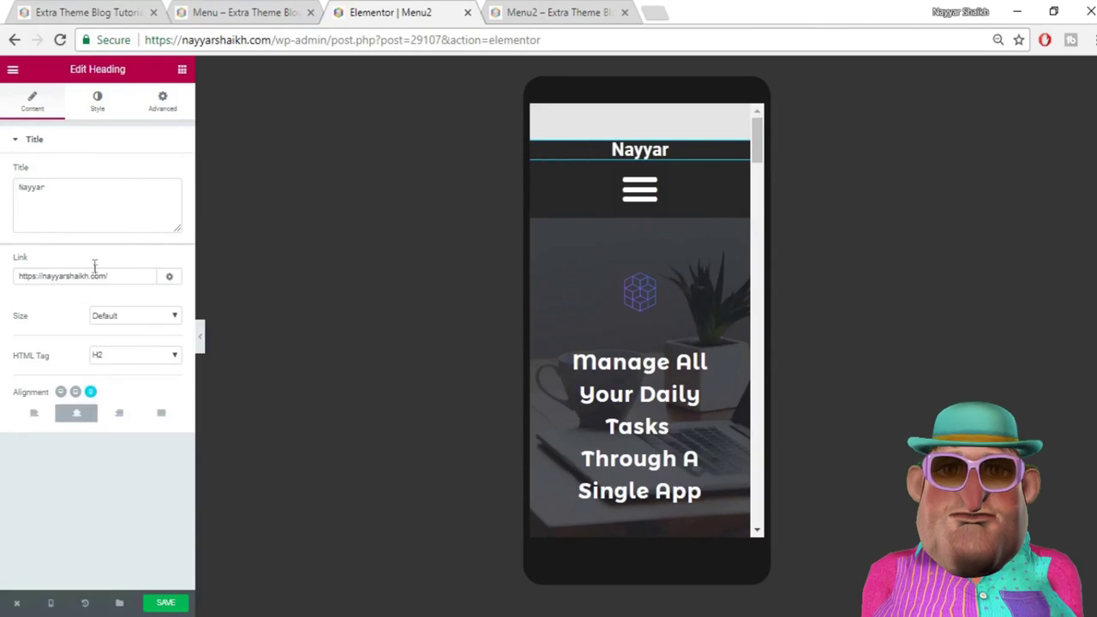
{"action": "left_click", "coordinate": [99, 115]}
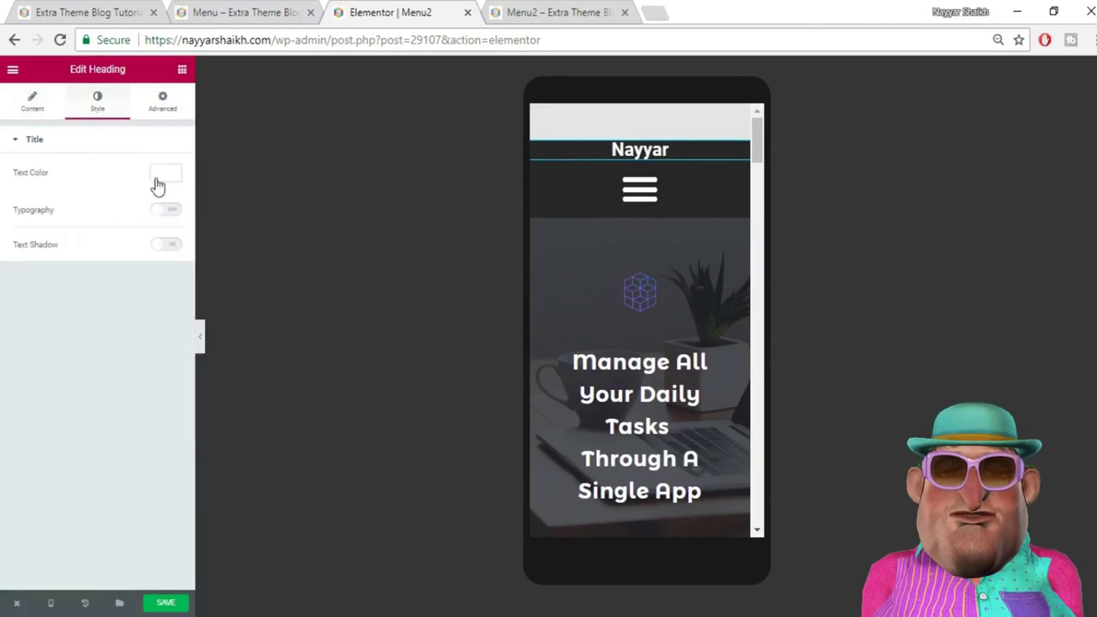
{"action": "left_click", "coordinate": [171, 211]}
{"action": "left_click_drag", "start_coordinate": [19, 266], "coordinate": [53, 270]}
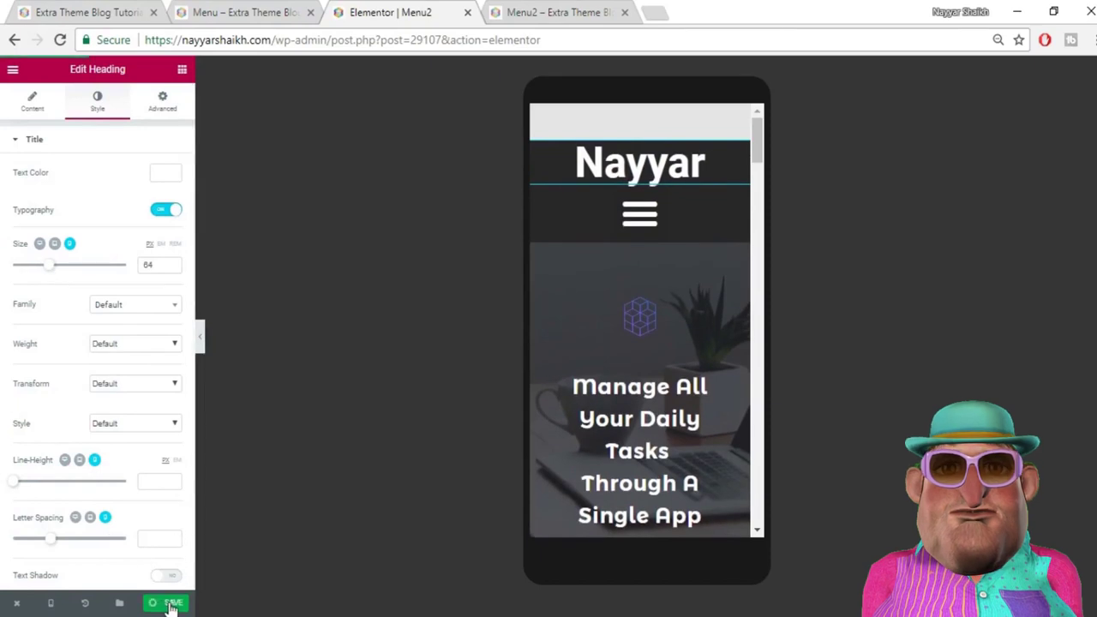
Step: Return to the desktop preview and save the header section to the library as a template named Menu2
{"action": "left_click", "coordinate": [50, 603]}
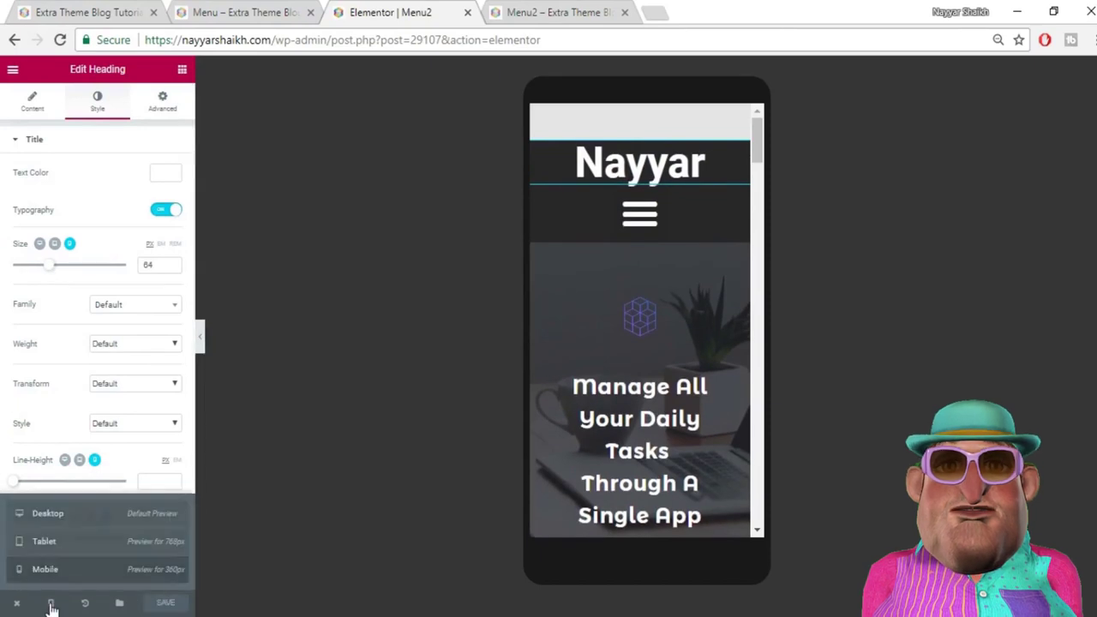
{"action": "left_click", "coordinate": [75, 521]}
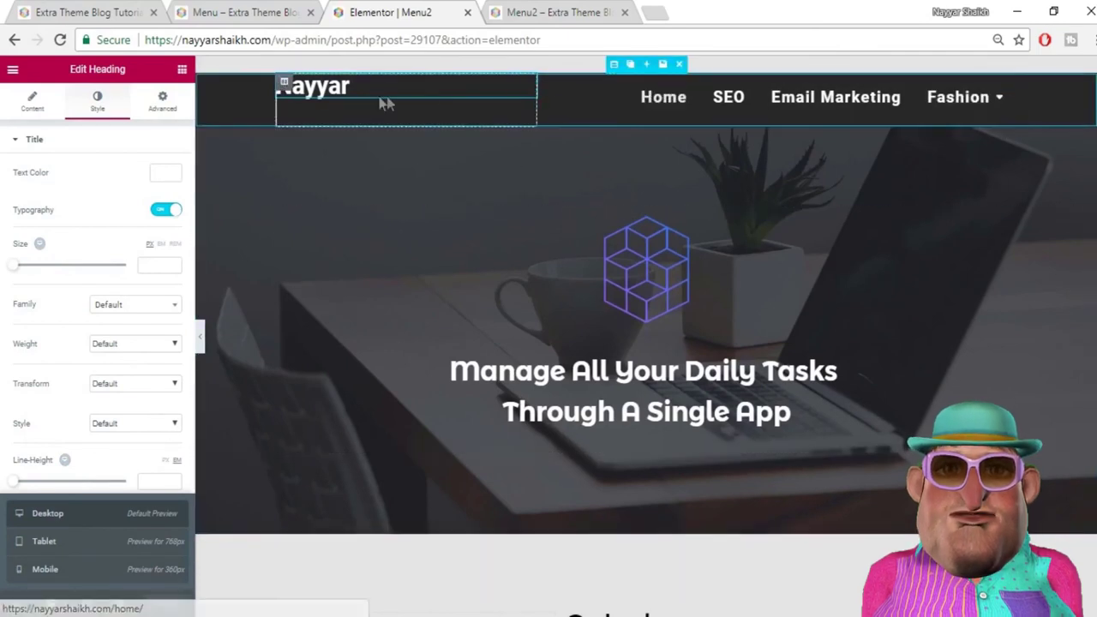
{"action": "left_click", "coordinate": [663, 67]}
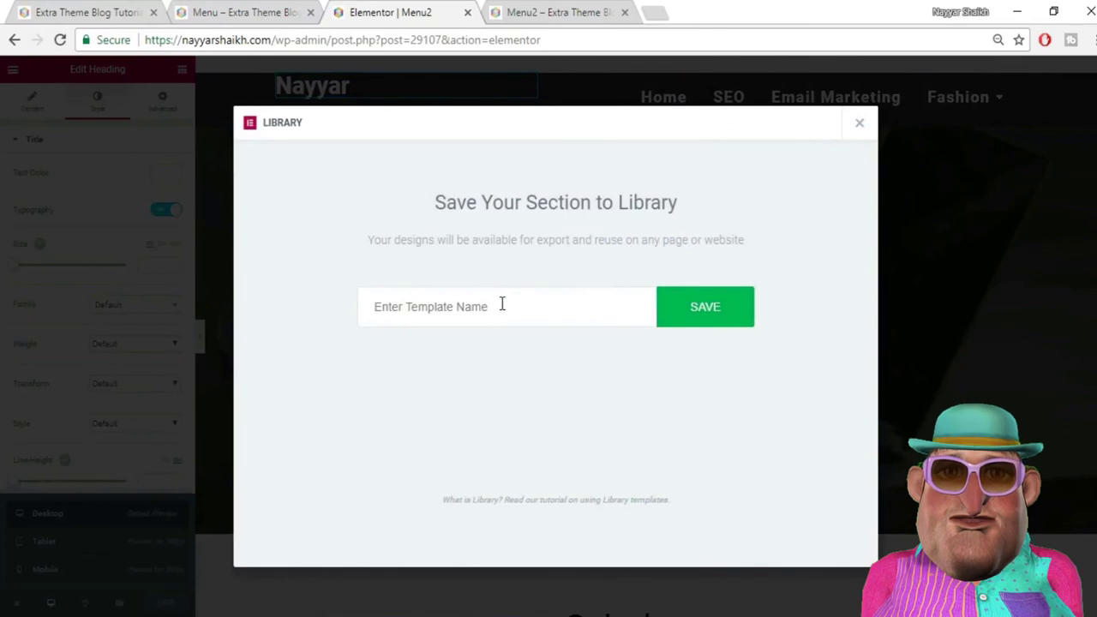
{"action": "type", "text": "Menu2"}
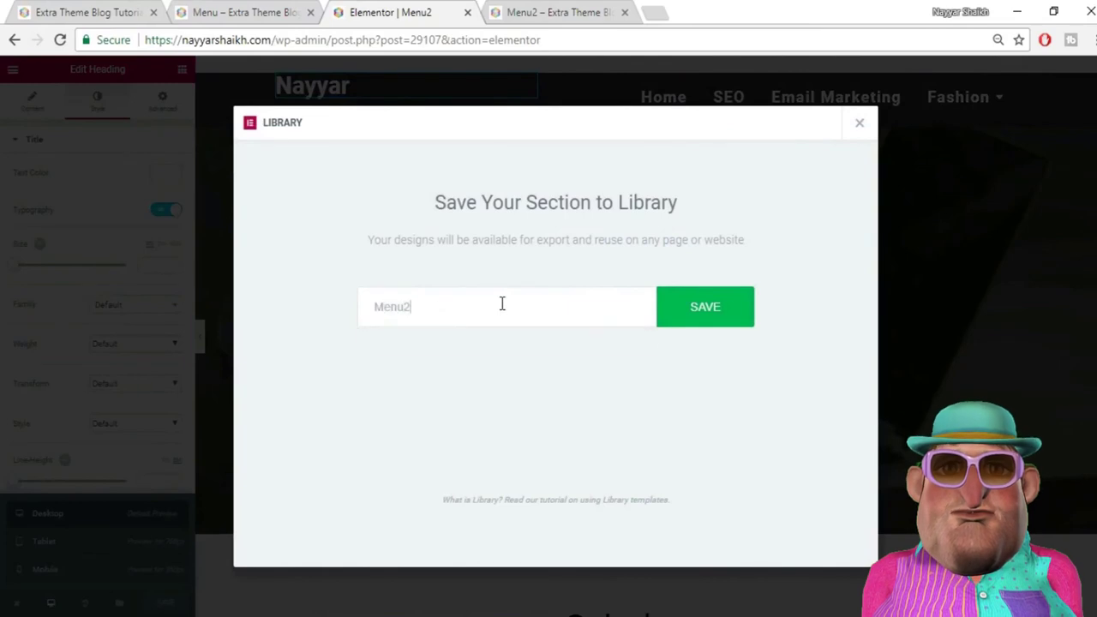
{"action": "left_click", "coordinate": [722, 321]}
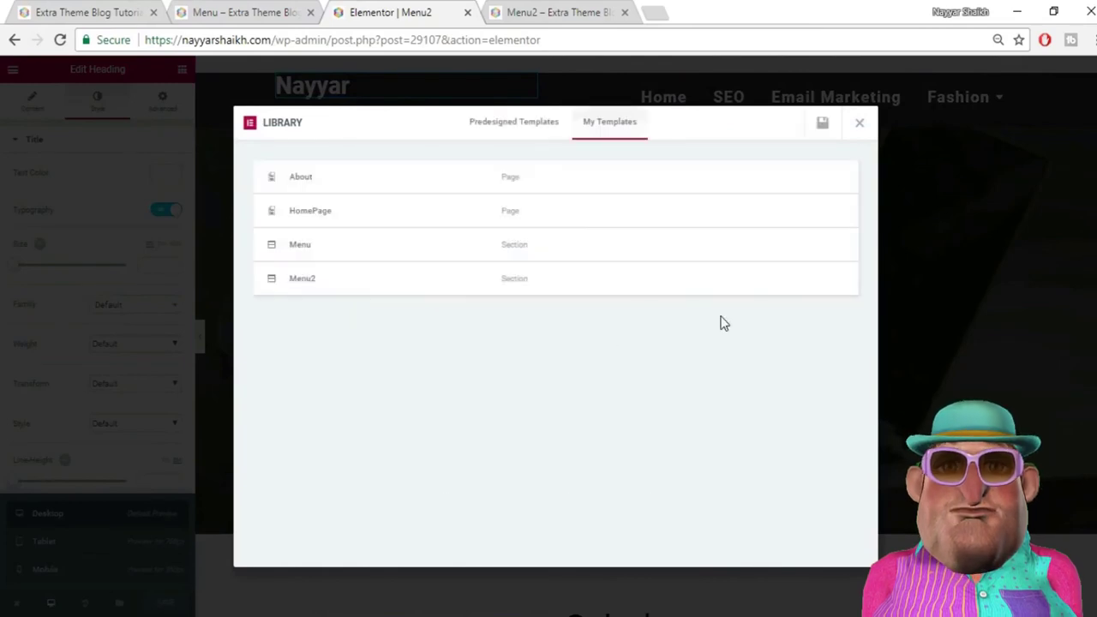
{"action": "left_click", "coordinate": [858, 125]}
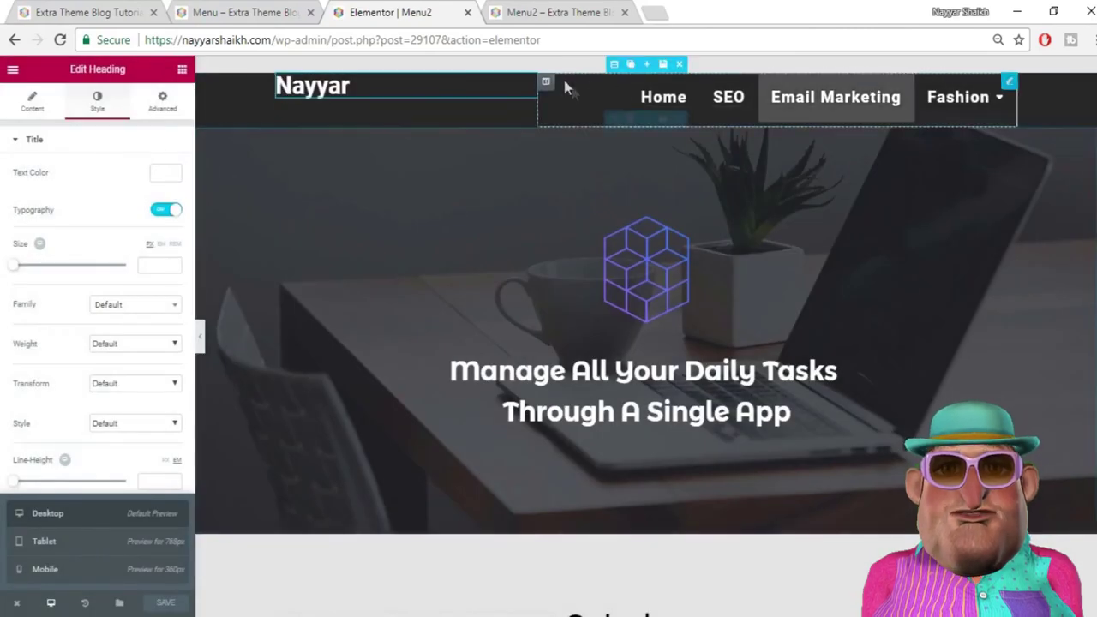
Step: Delete the header section, insert the saved Menu2 template above the hero section, and check the Fashion submenu
{"action": "left_click", "coordinate": [679, 67]}
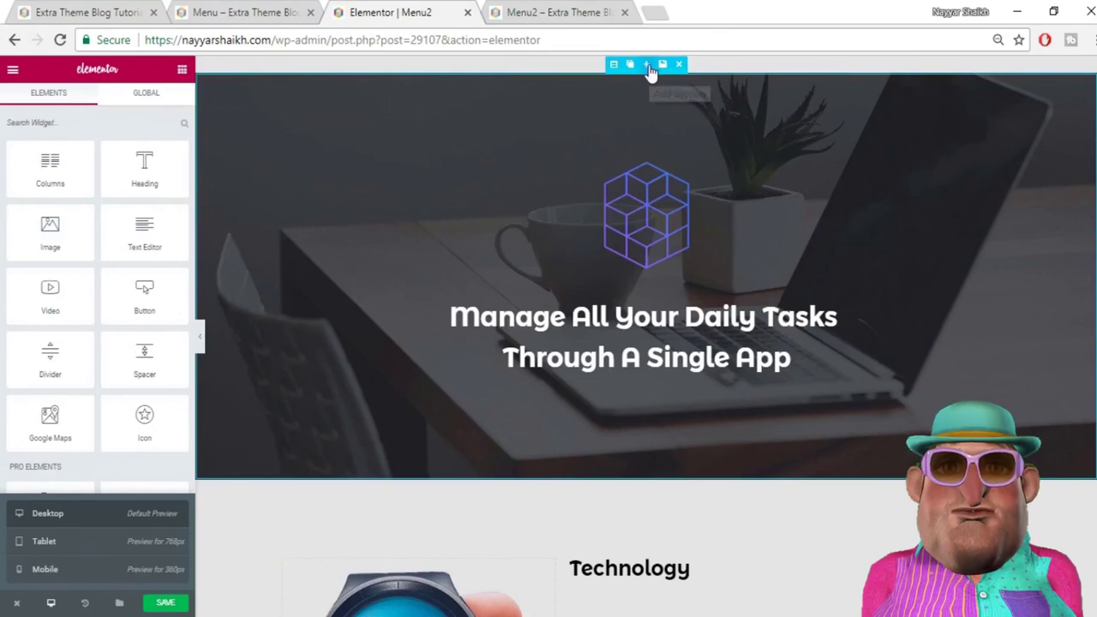
{"action": "left_click", "coordinate": [648, 67]}
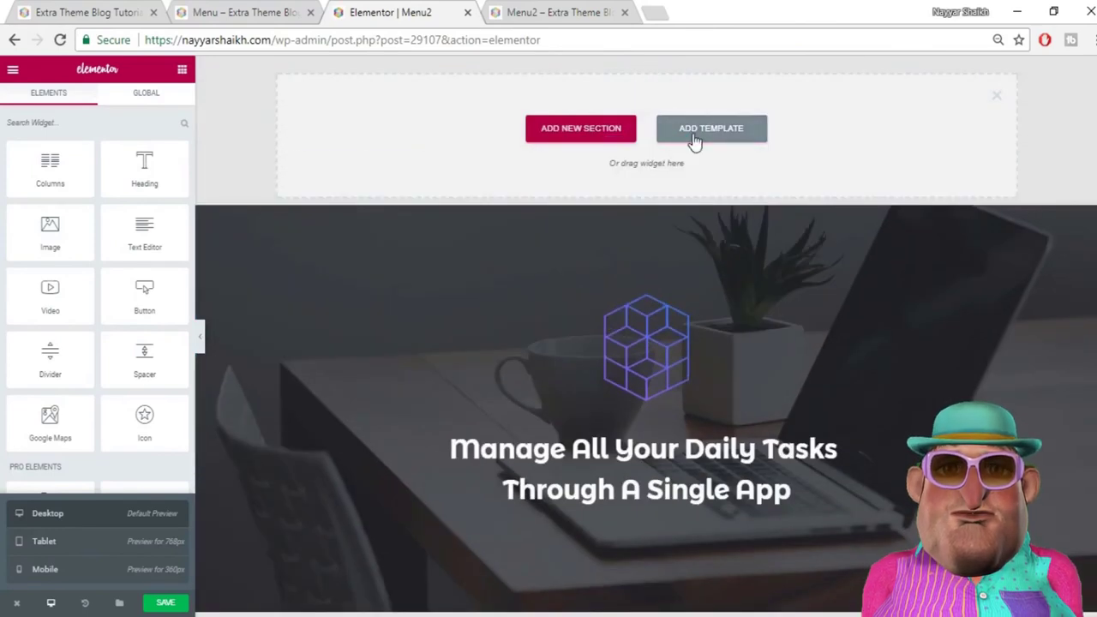
{"action": "left_click", "coordinate": [694, 137]}
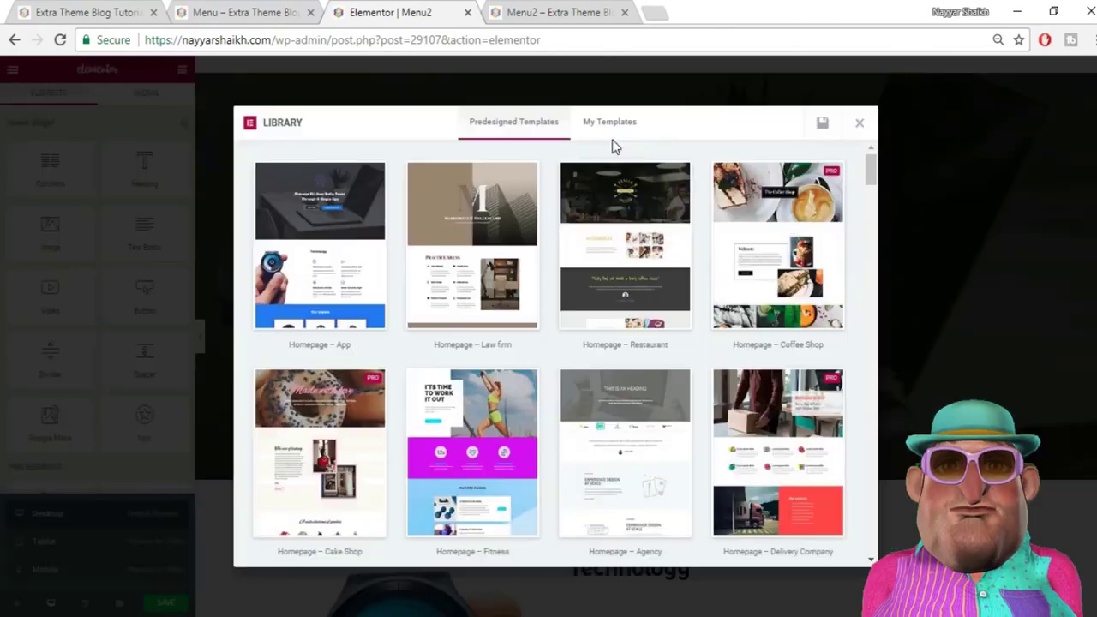
{"action": "left_click", "coordinate": [604, 125]}
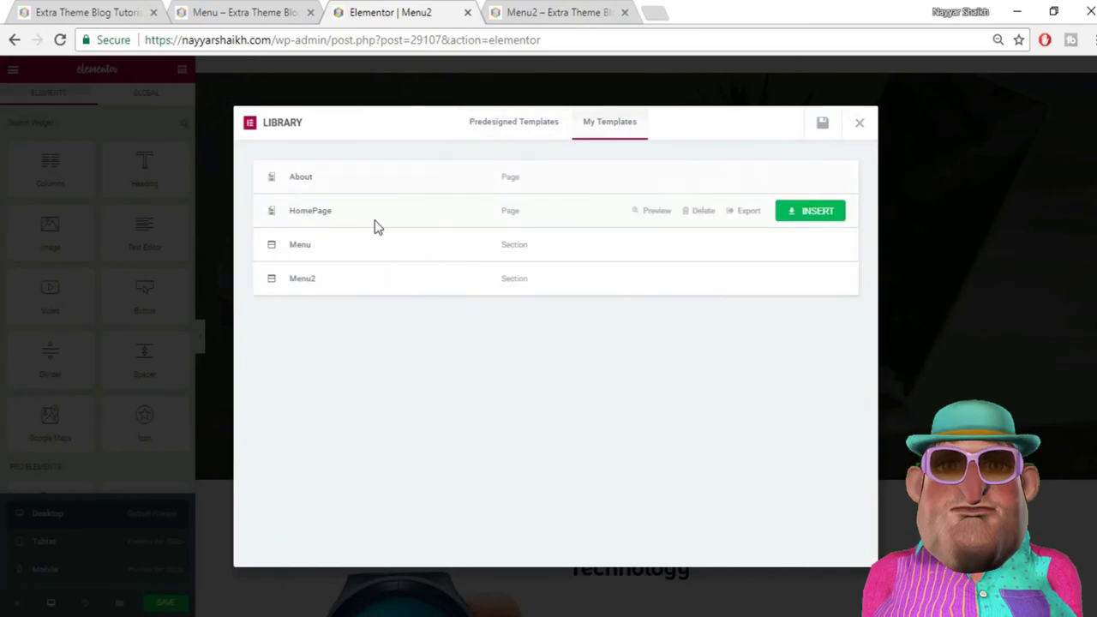
{"action": "left_click", "coordinate": [807, 286]}
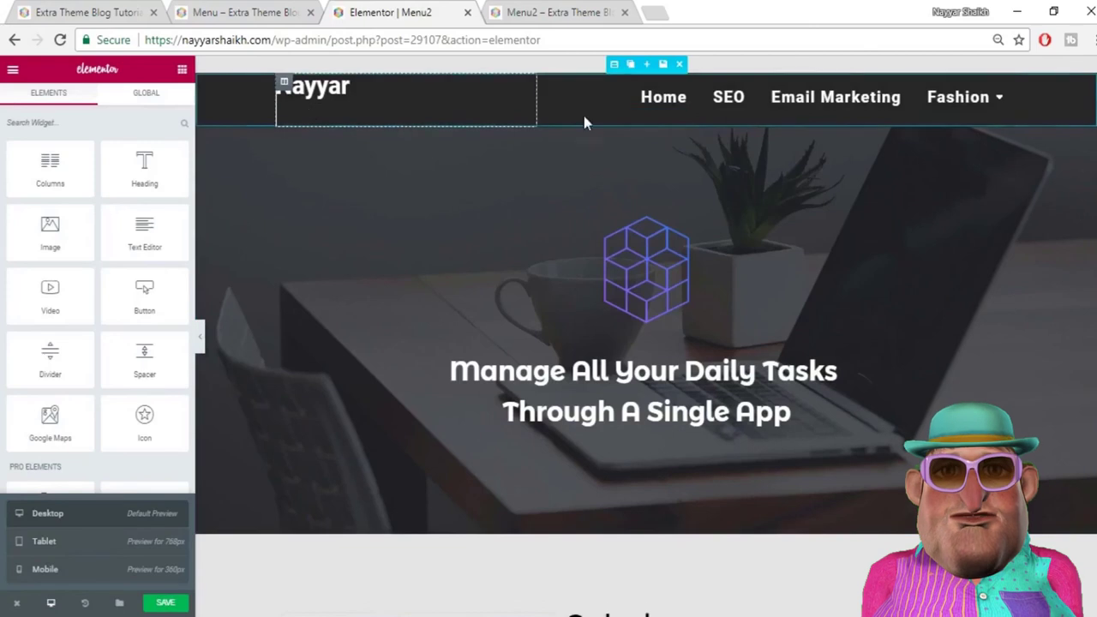
{"action": "mouse_move", "coordinate": [943, 116]}
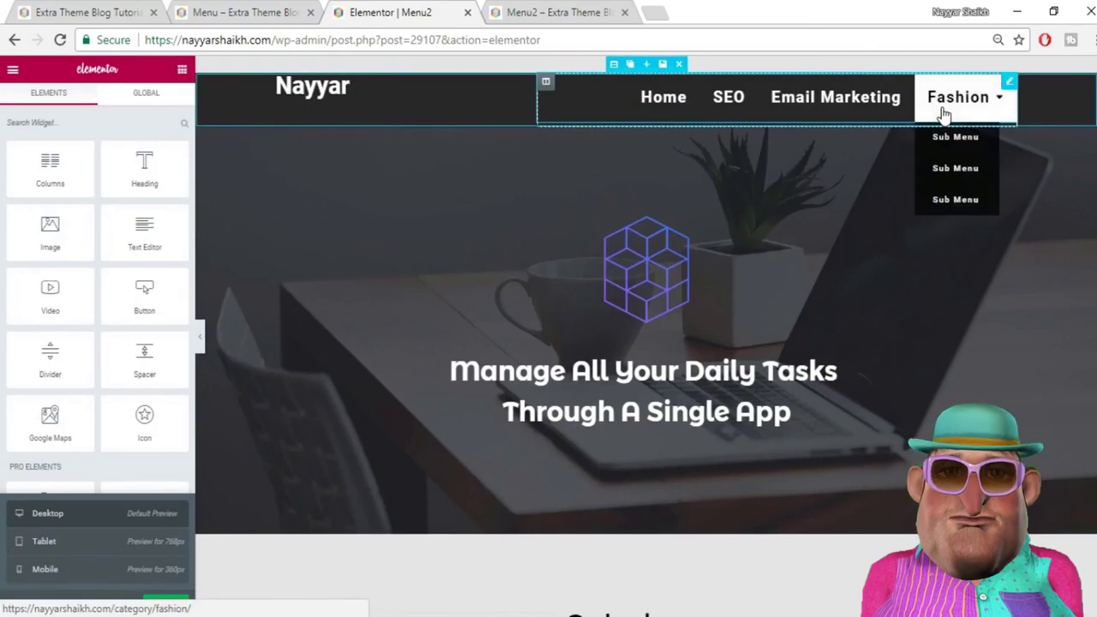